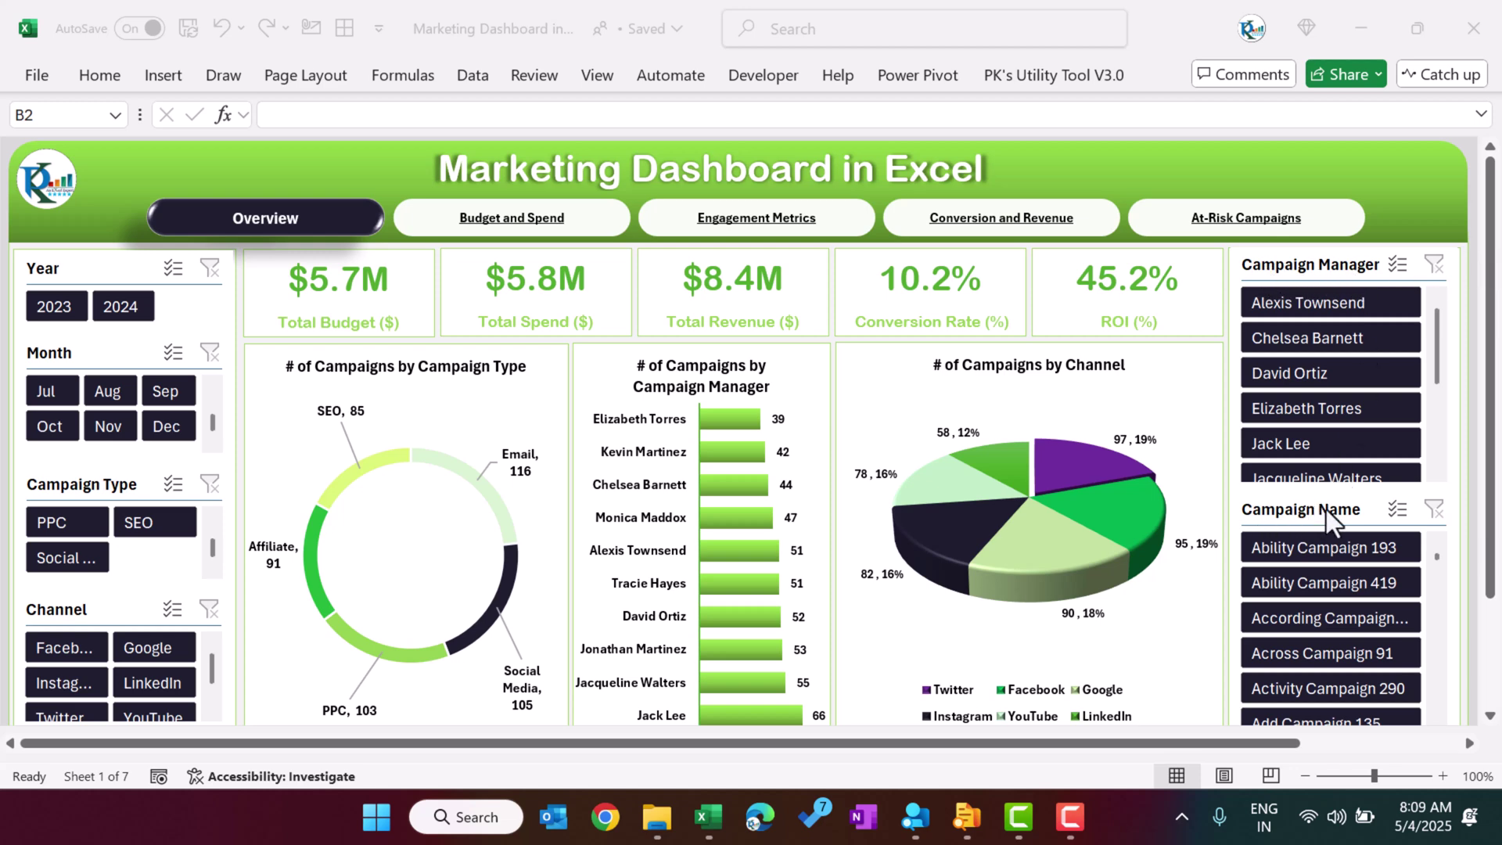
- Filter the Overview dashboard by the months Jul and Aug and by the year 2024
{"action": "left_click", "coordinate": [63, 391]}
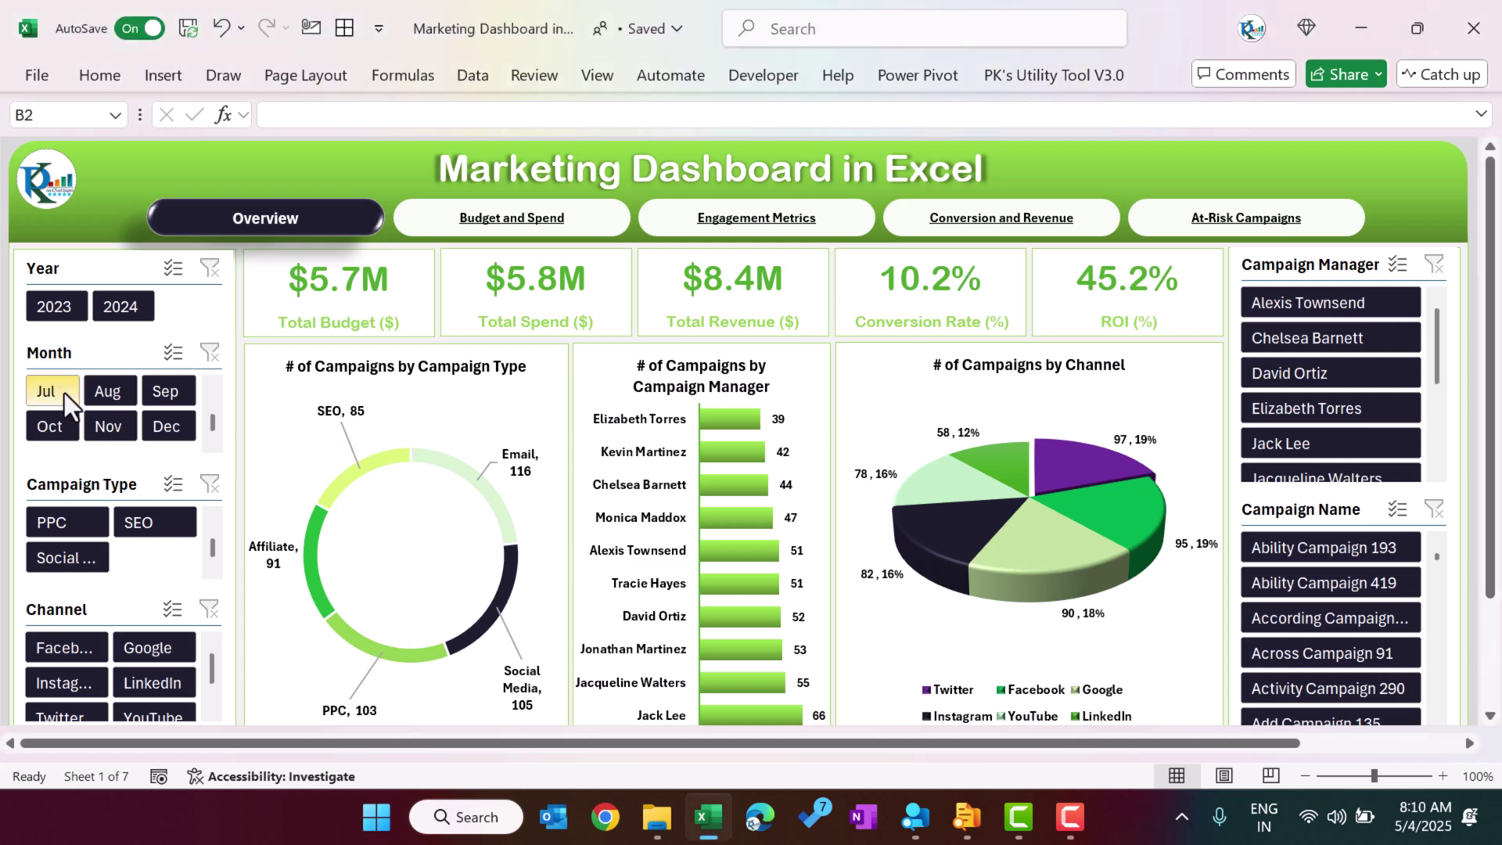
{"action": "left_click", "coordinate": [101, 391]}
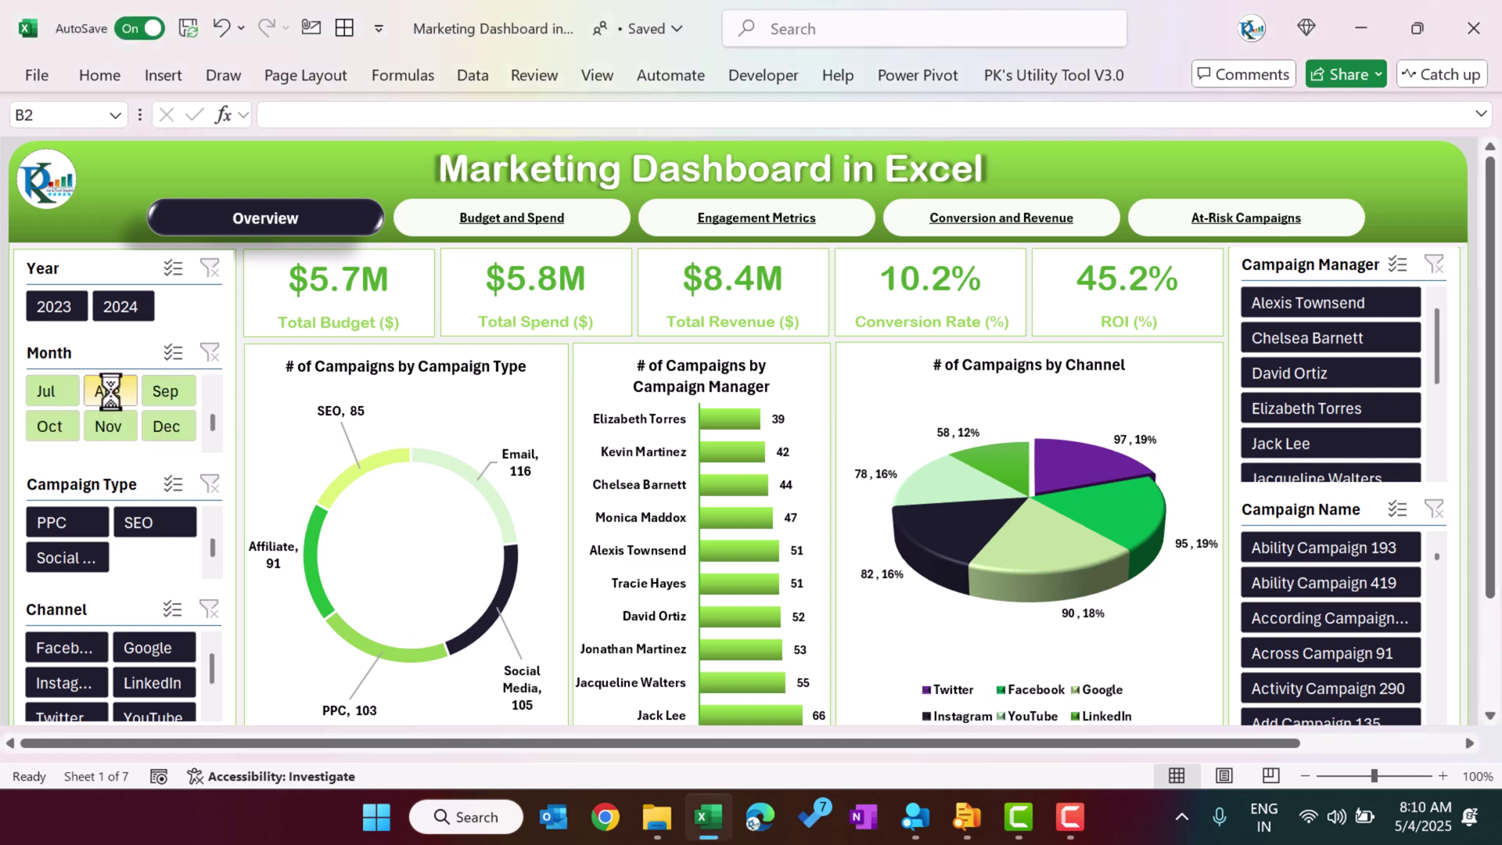
{"action": "left_click", "coordinate": [124, 307]}
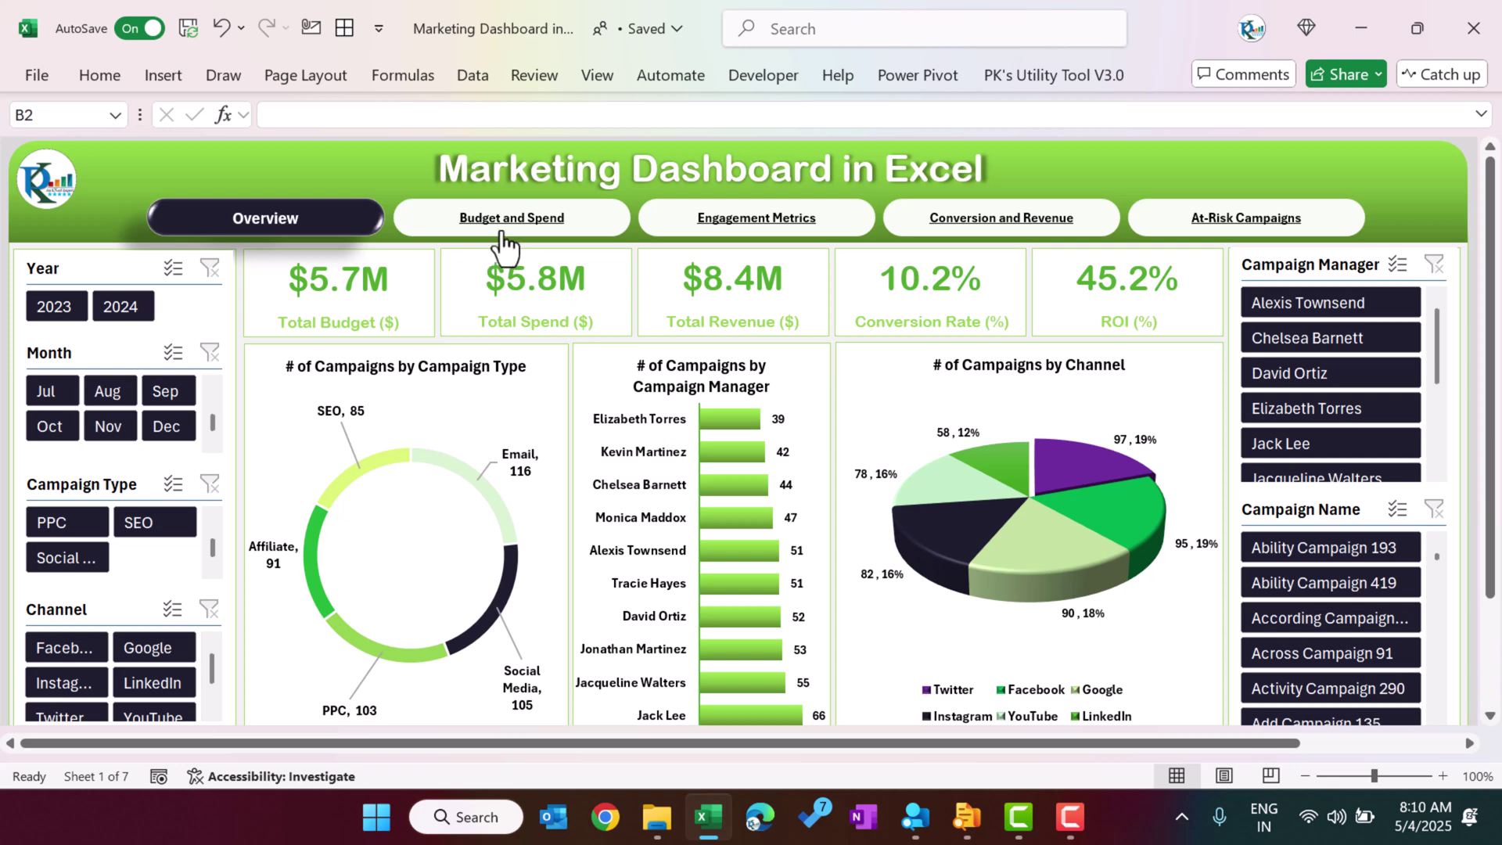
- Open the Budget and Spend page and review all its budget versus spend charts
{"action": "left_click", "coordinate": [527, 227]}
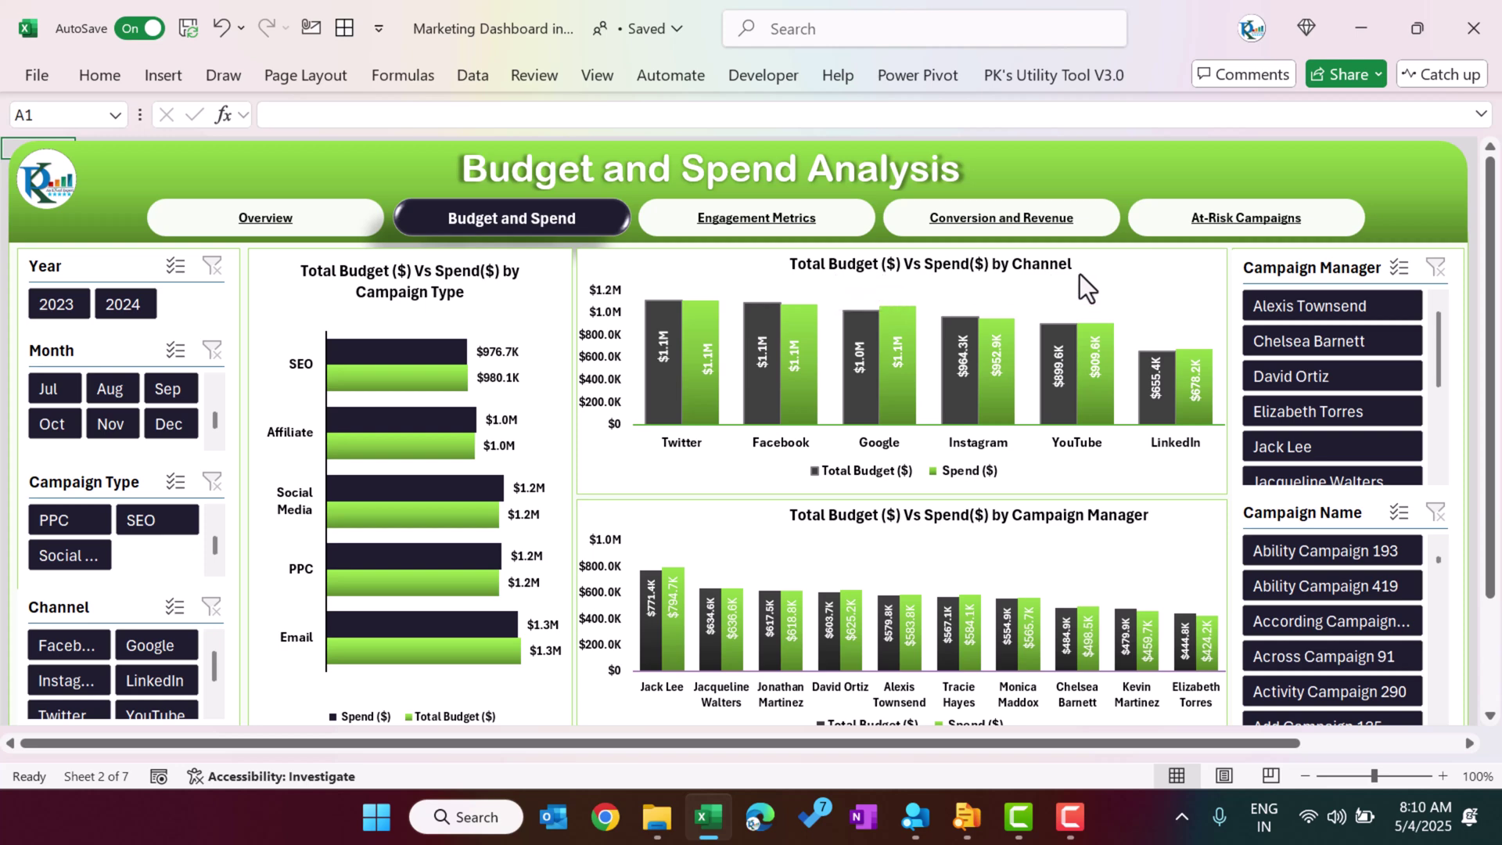
{"action": "left_click_drag", "start_coordinate": [1498, 251], "coordinate": [1490, 328]}
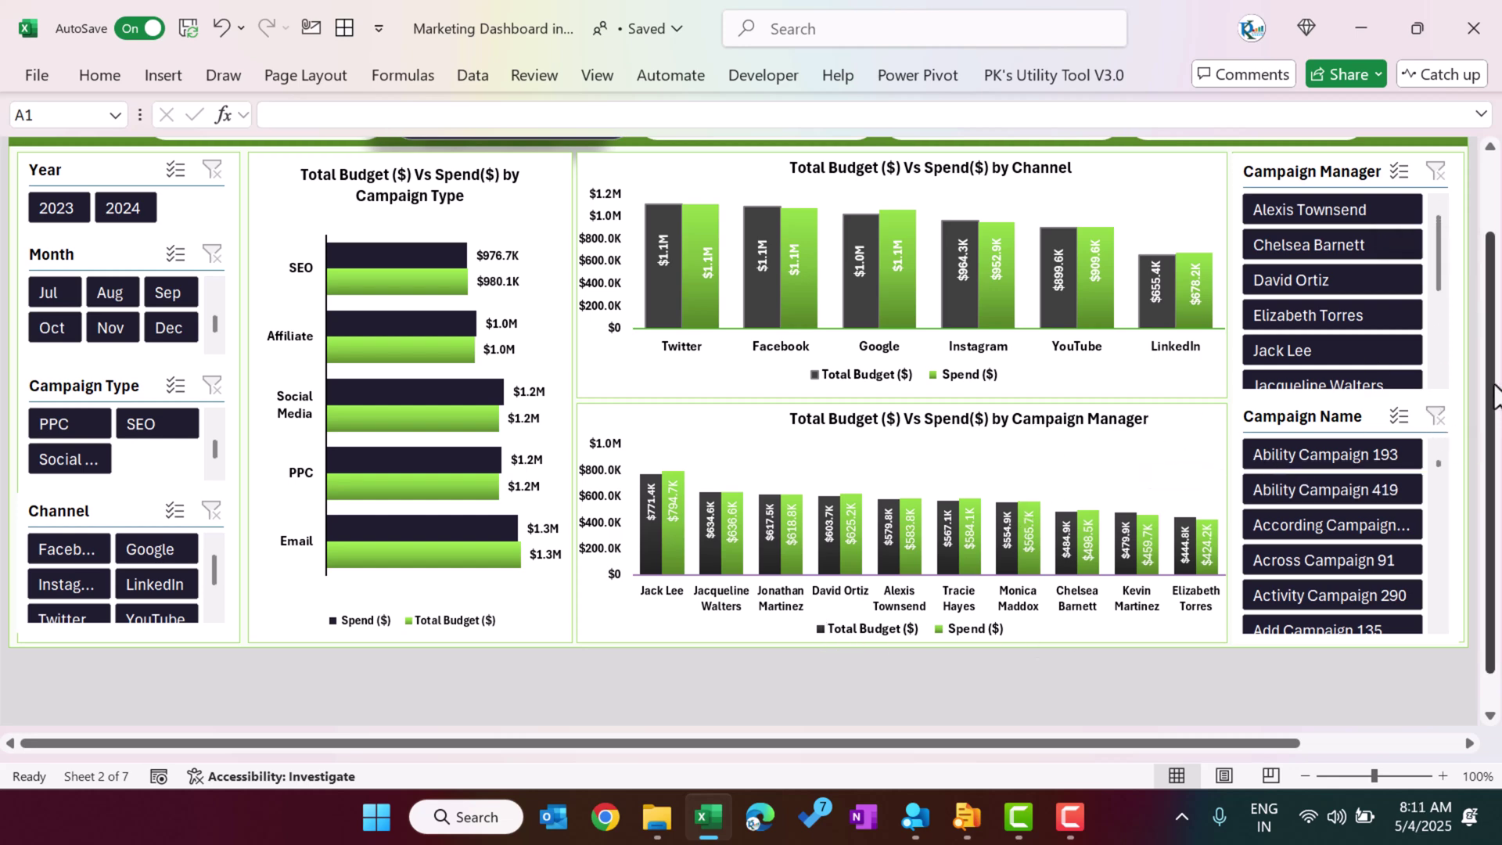
{"action": "scroll", "coordinate": [1494, 395], "scroll_direction": "up", "scroll_amount": 2}
- View the Engagement Metrics, Conversion and Revenue, and At-Risk Campaigns pages and return to Overview
{"action": "left_click", "coordinate": [753, 234]}
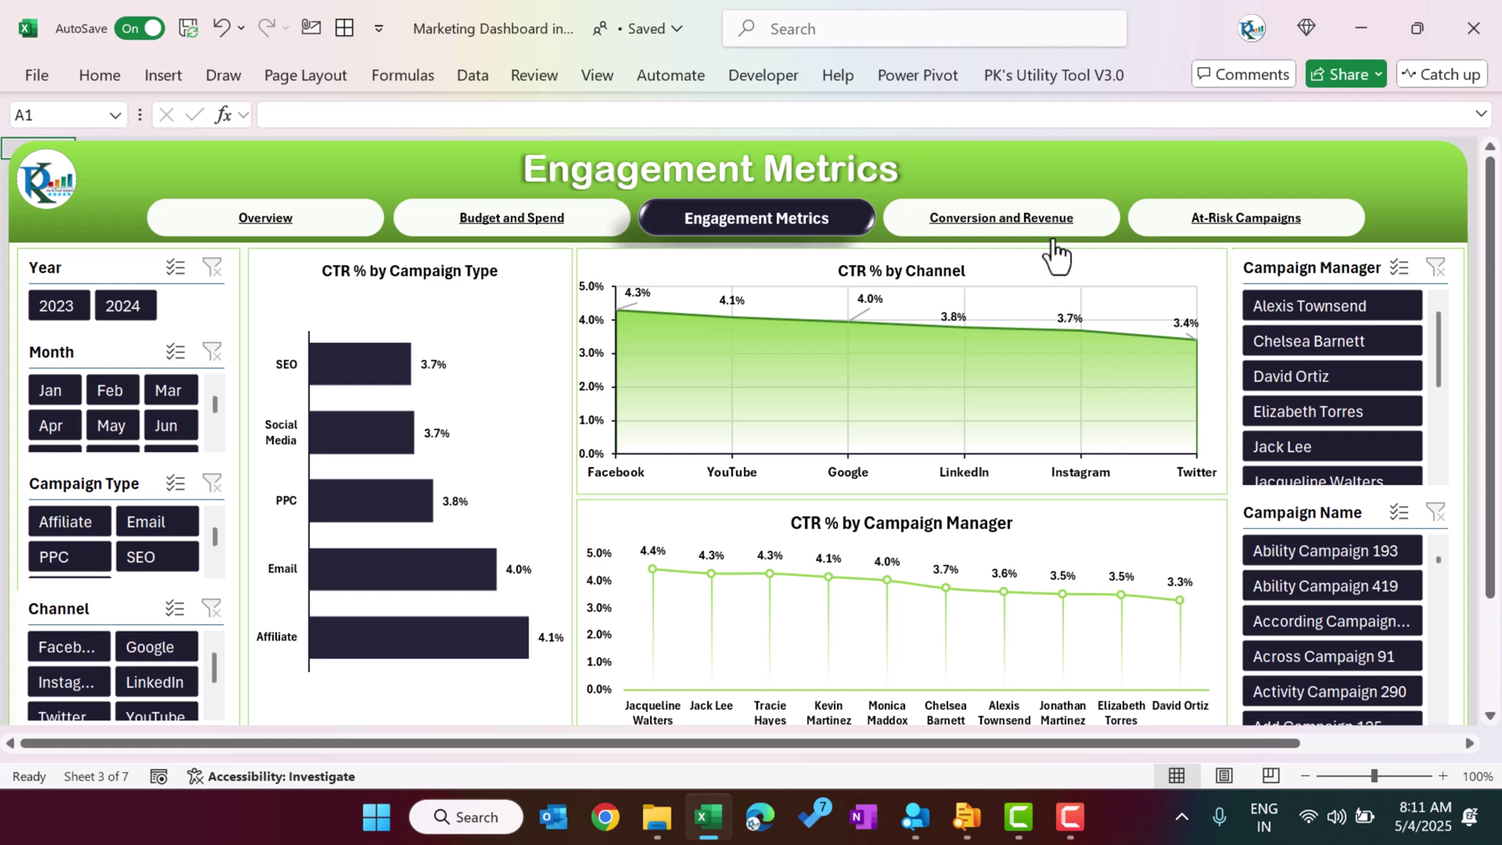
{"action": "left_click", "coordinate": [1033, 225]}
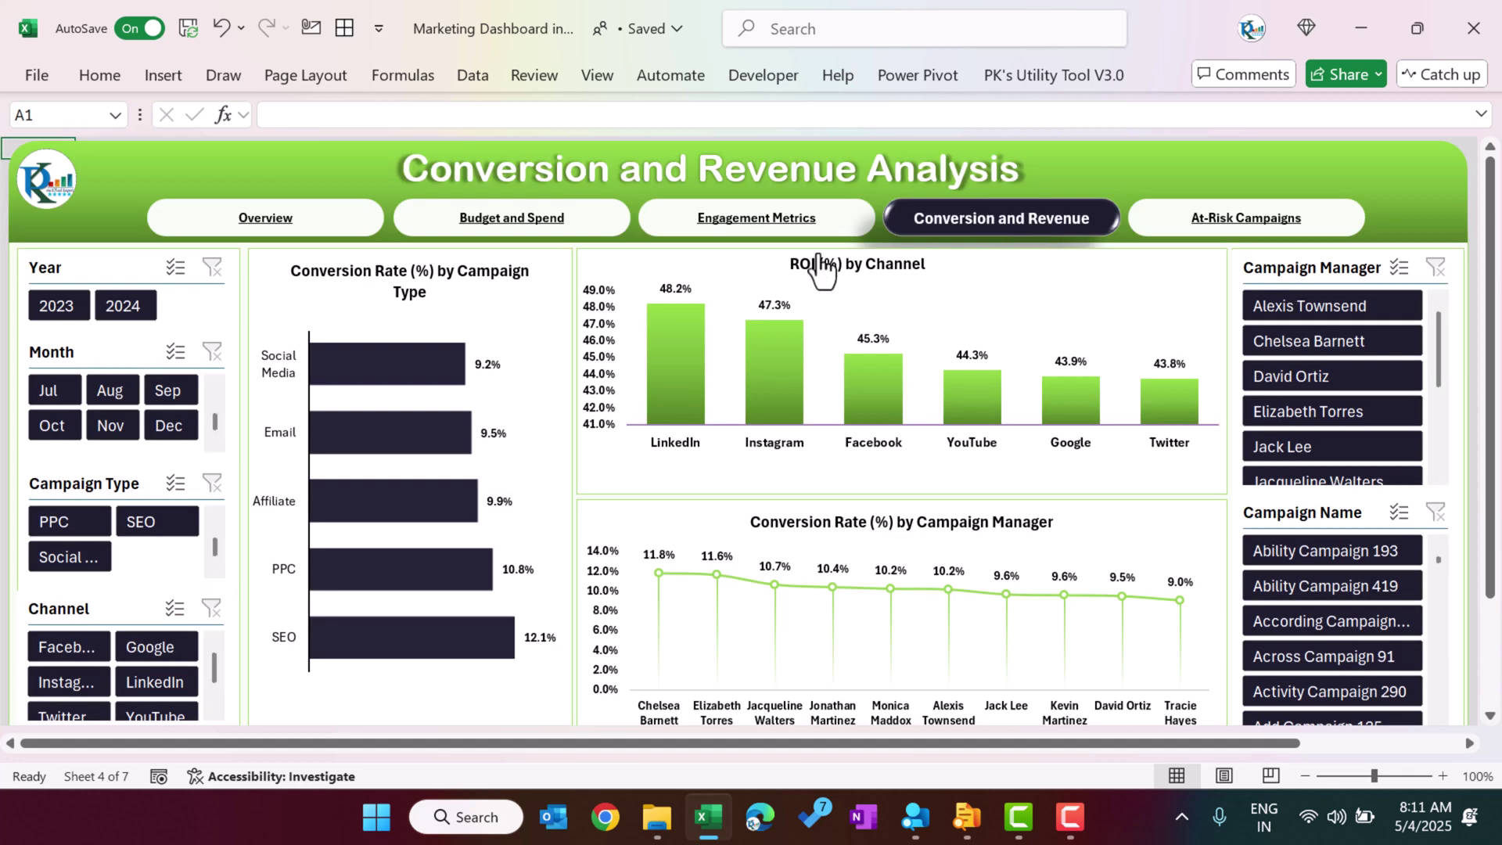
{"action": "mouse_move", "coordinate": [324, 348]}
{"action": "left_click", "coordinate": [1227, 227]}
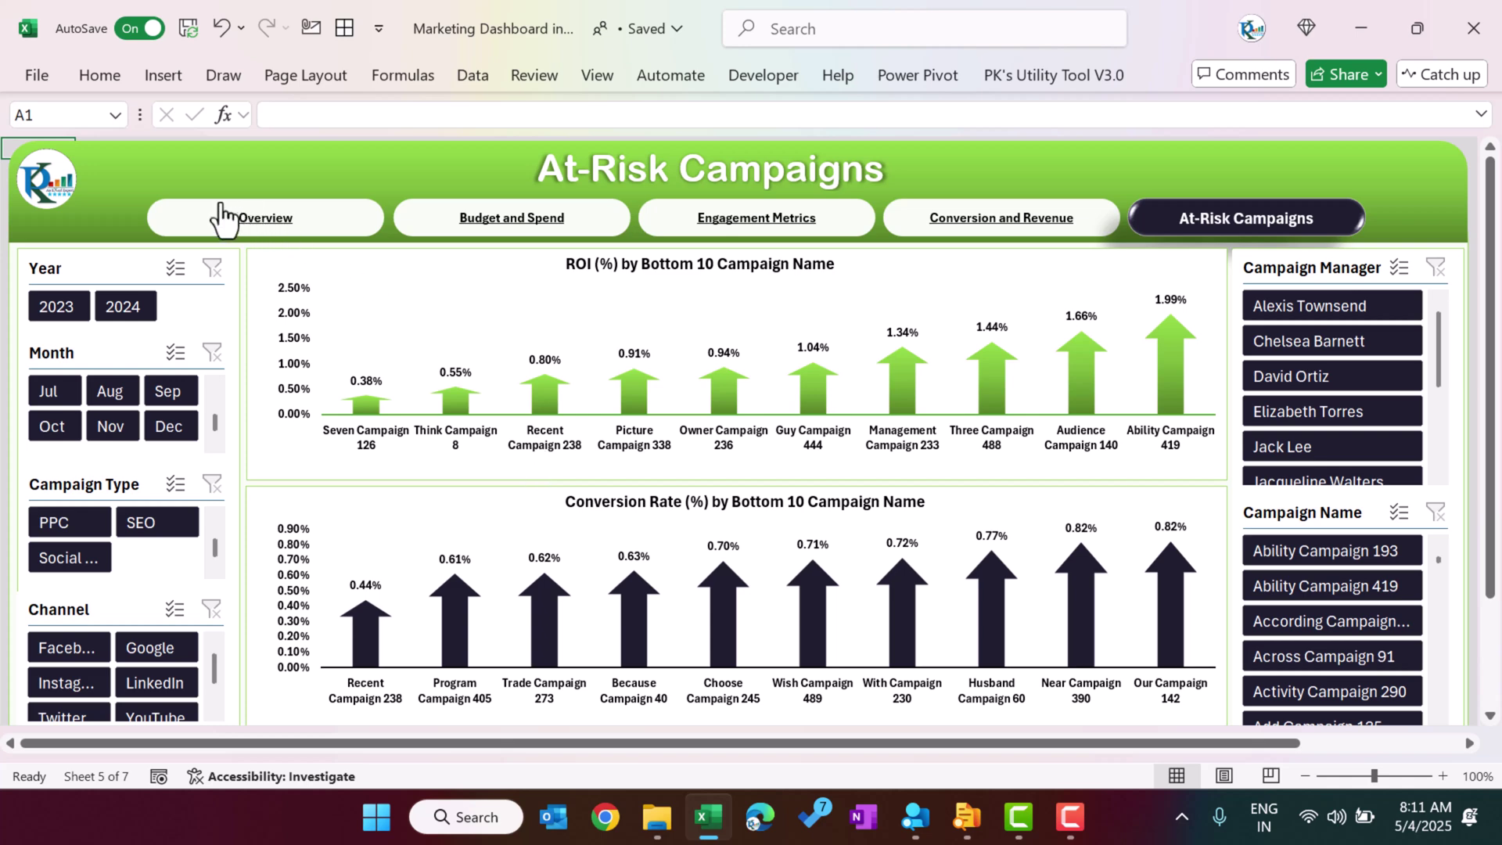
{"action": "left_click", "coordinate": [289, 225]}
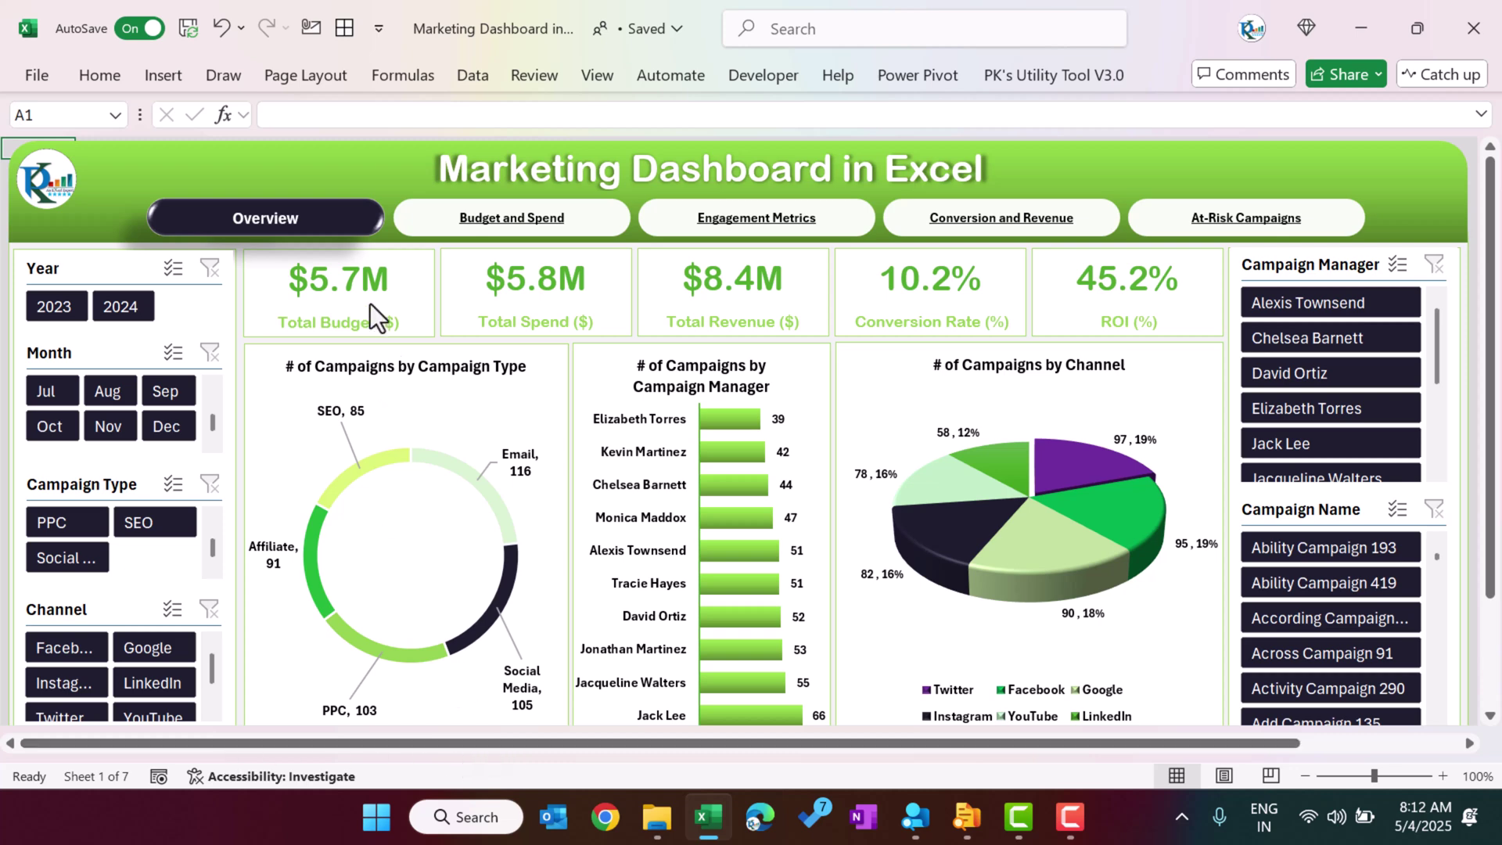
- Turn on the display of sheet tabs for this workbook in the advanced Excel options
{"action": "left_click", "coordinate": [44, 73]}
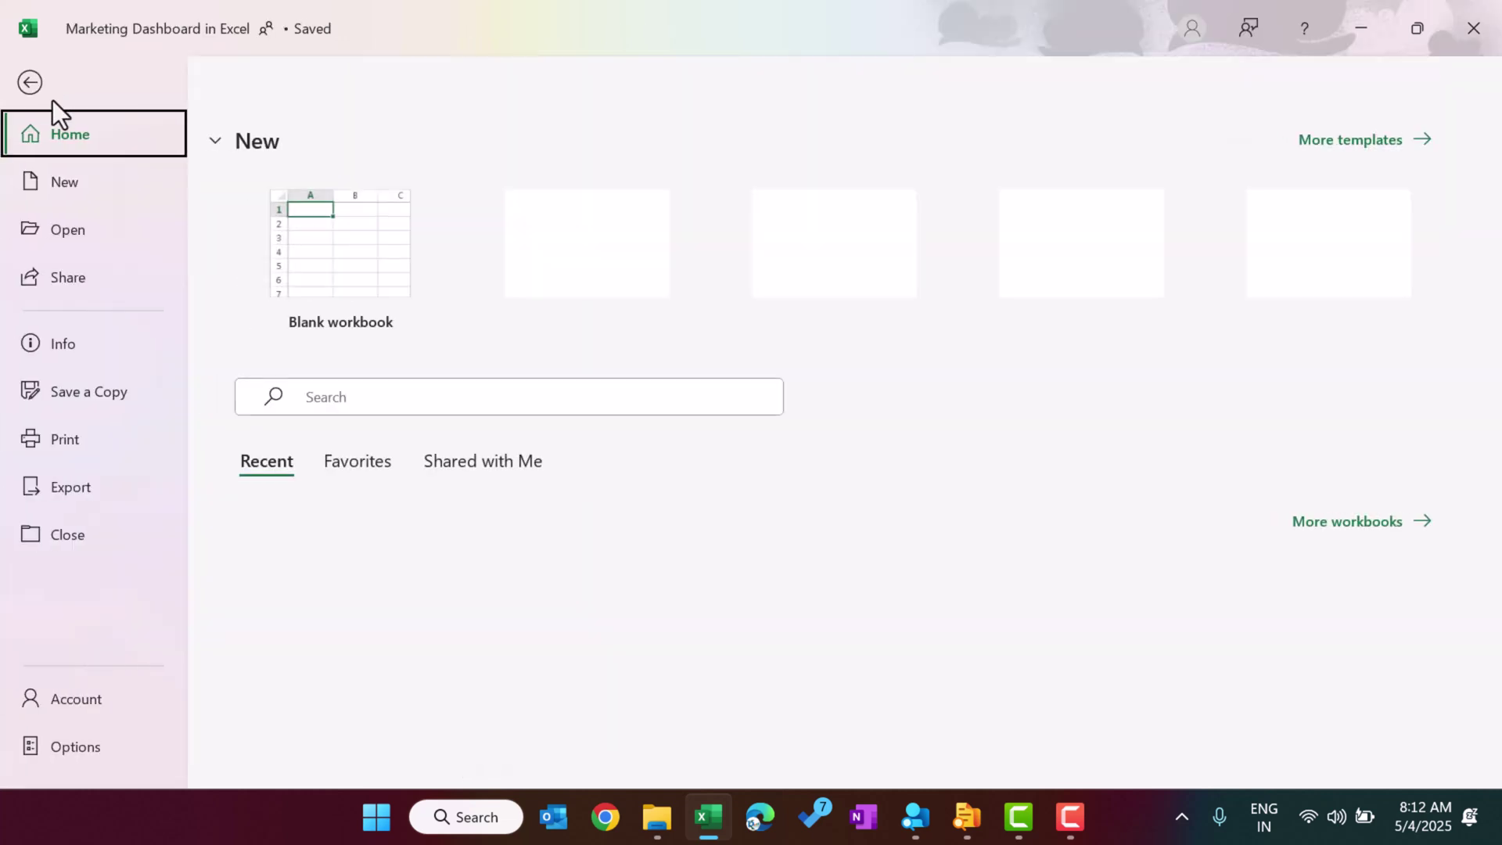
{"action": "left_click", "coordinate": [90, 747]}
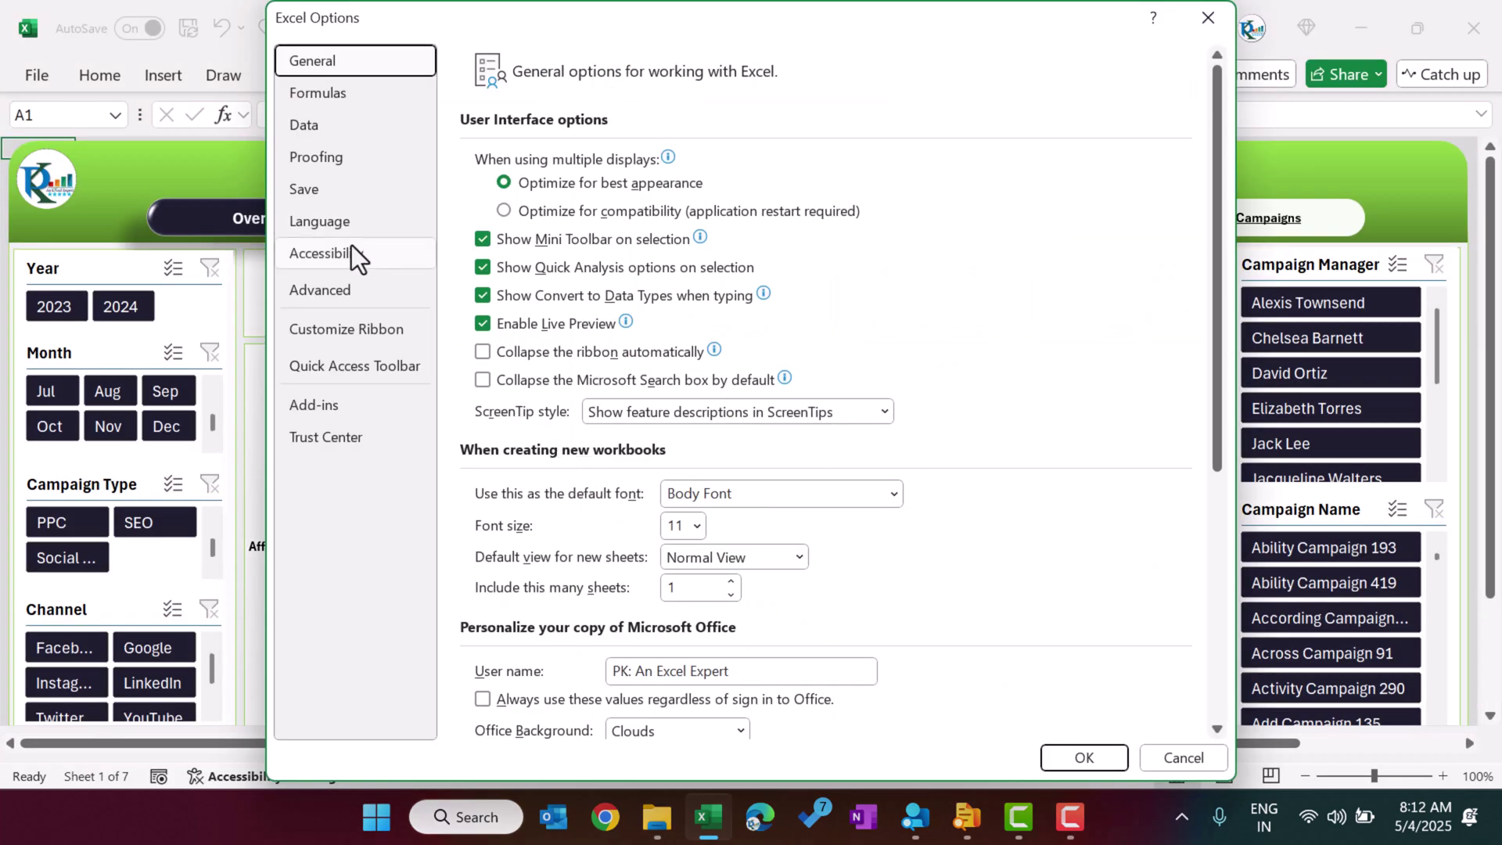
{"action": "left_click", "coordinate": [340, 286]}
{"action": "left_click_drag", "start_coordinate": [1216, 114], "coordinate": [1208, 426]}
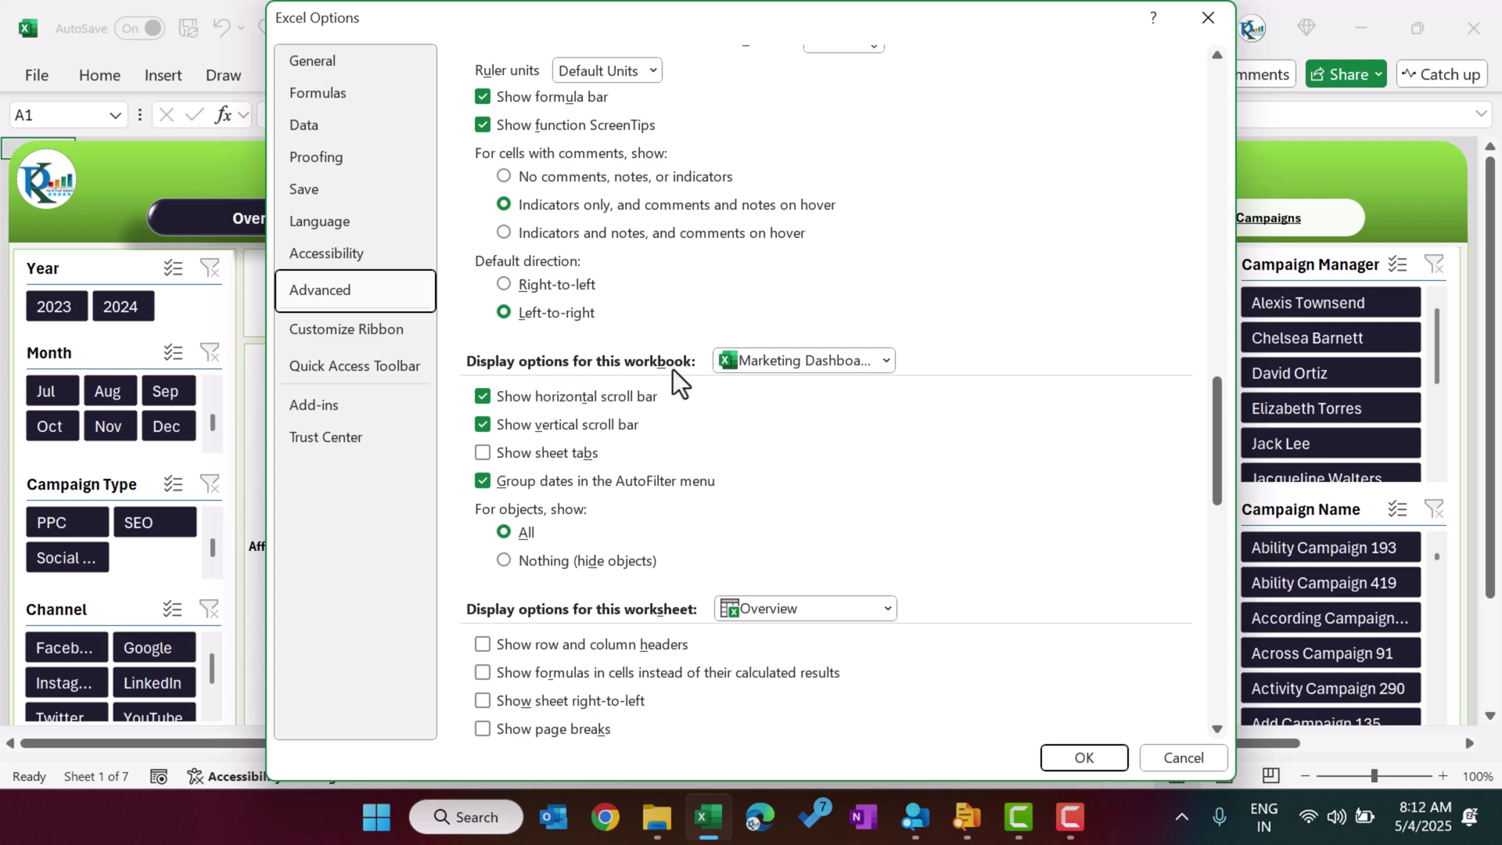
{"action": "left_click", "coordinate": [482, 454]}
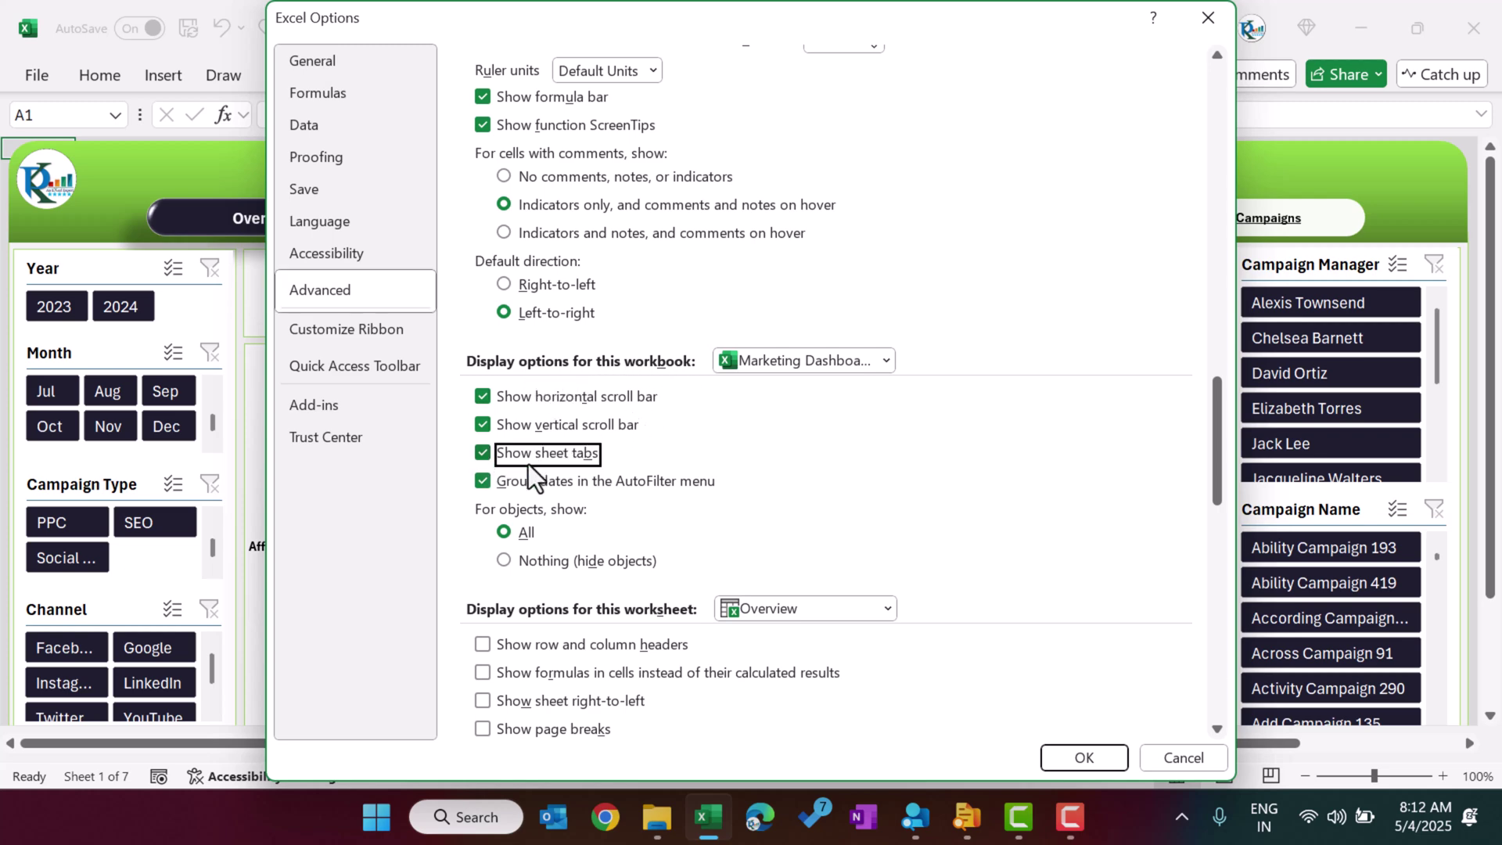
{"action": "left_click", "coordinate": [1078, 758]}
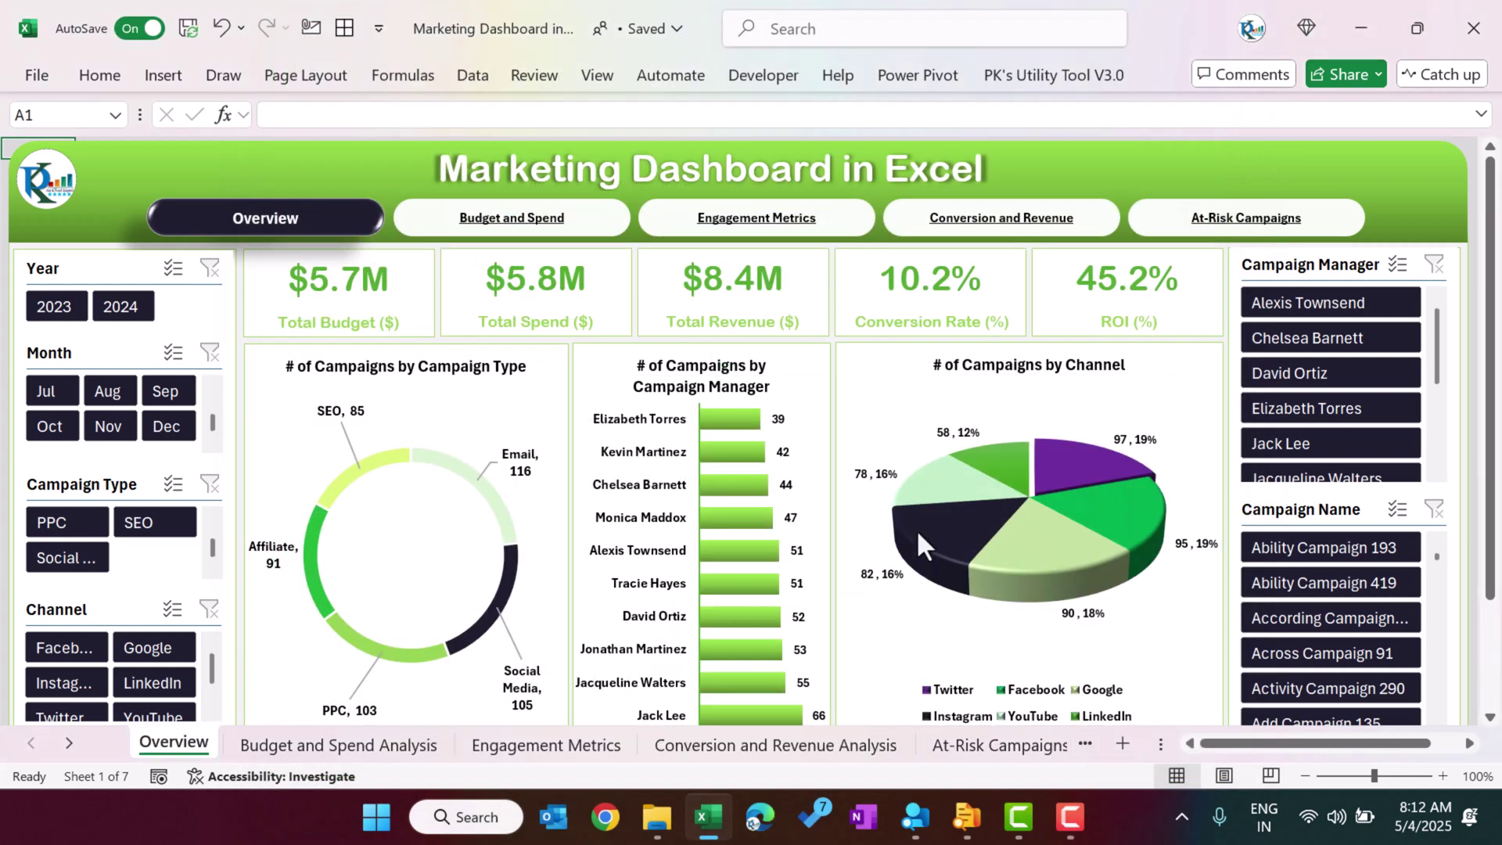
- Go through the Budget and Spend Analysis, Engagement Metrics, Conversion and Revenue Analysis and At-Risk Campaigns sheets to the Data sheet
{"action": "left_click", "coordinate": [316, 747]}
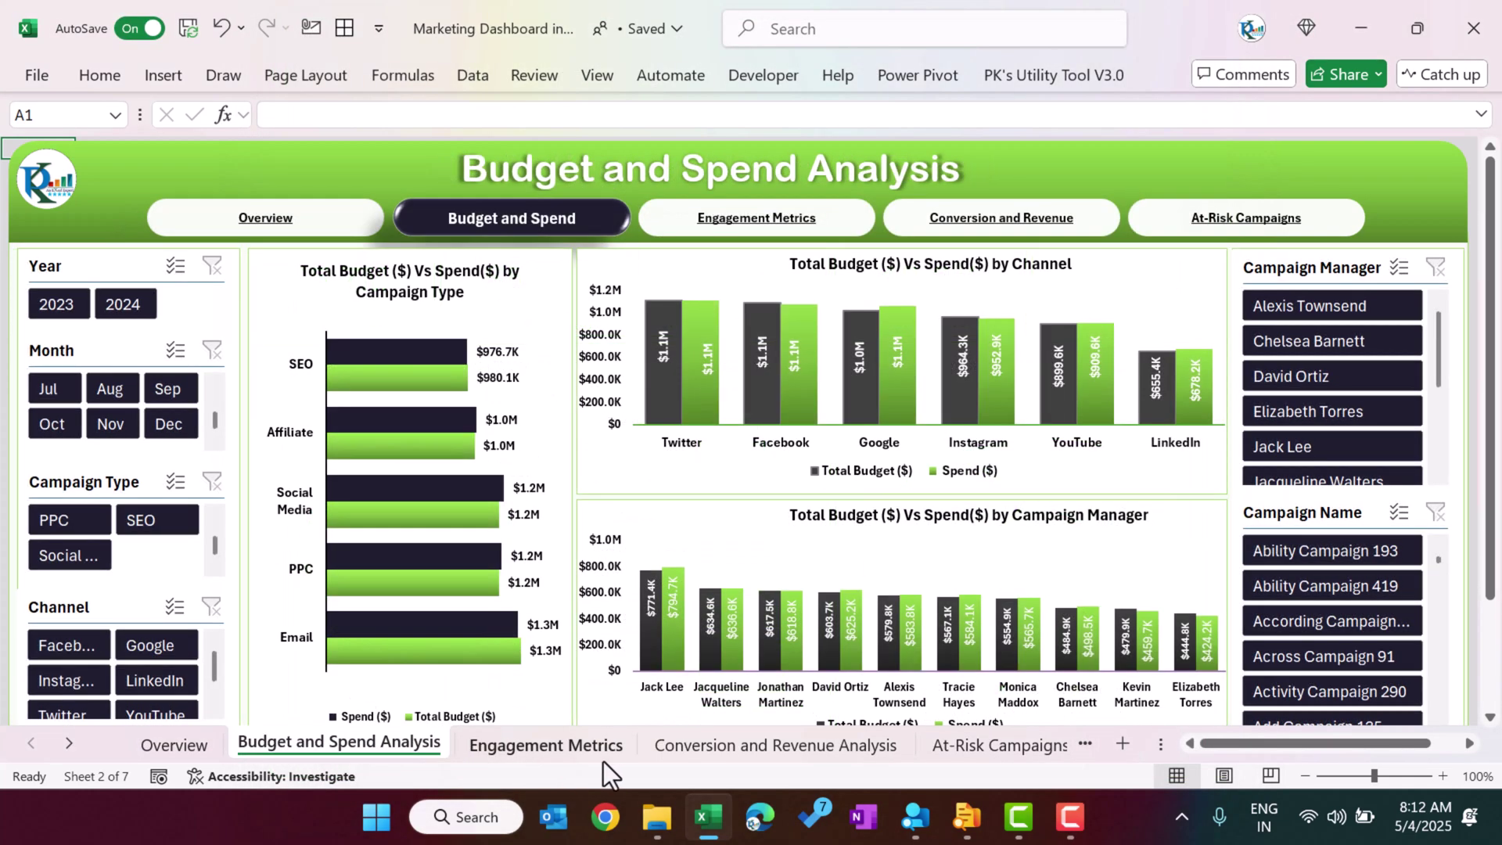
{"action": "left_click", "coordinate": [603, 750]}
{"action": "left_click", "coordinate": [736, 747]}
{"action": "left_click", "coordinate": [951, 752]}
{"action": "left_click", "coordinate": [1005, 751]}
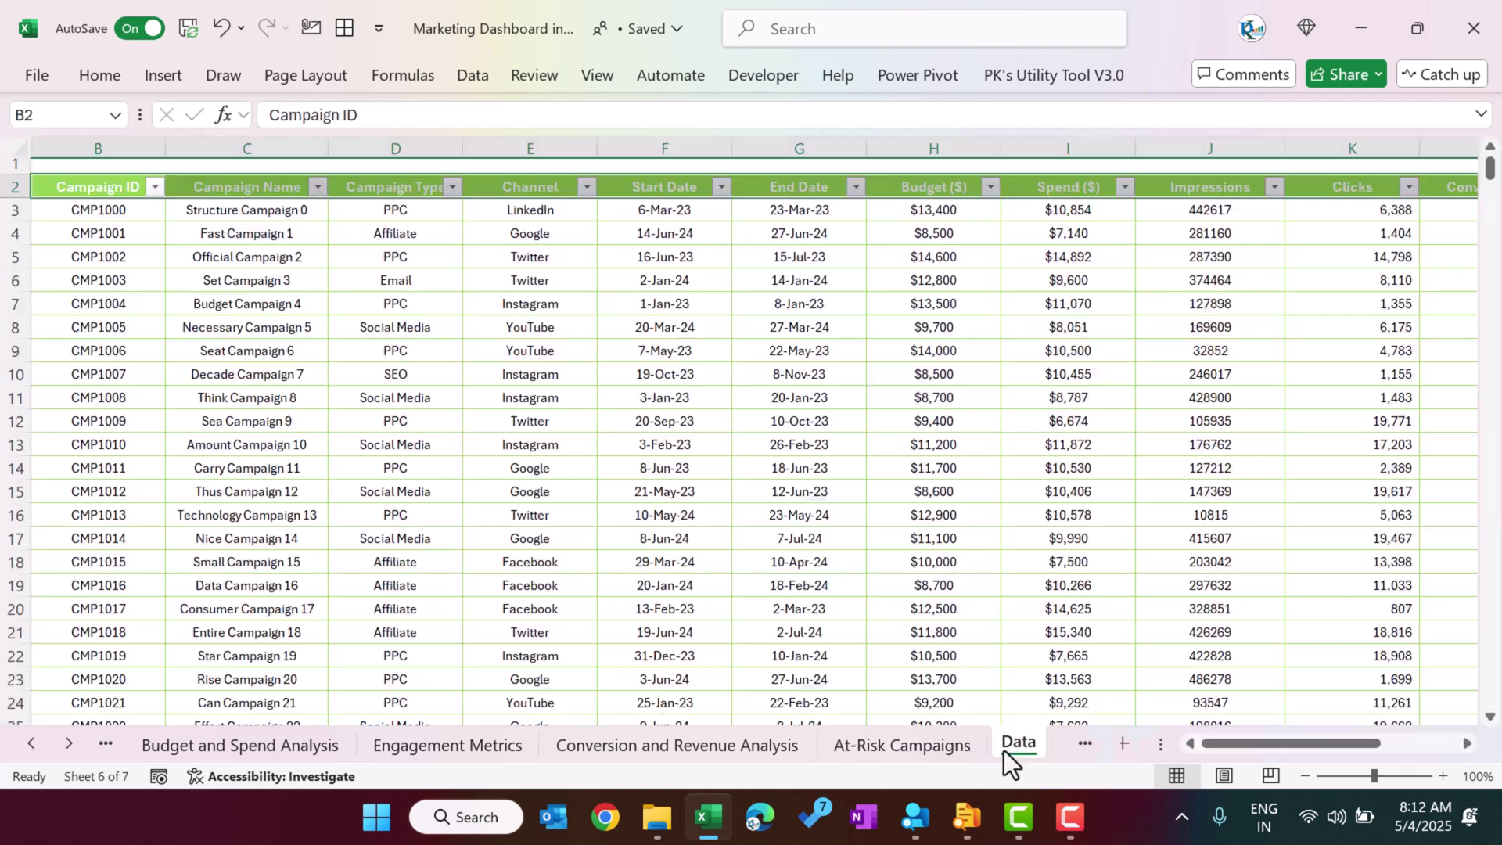
- Go to the Campaign ID header in cell B2, the start of the campaign data table
{"action": "left_click", "coordinate": [376, 301]}
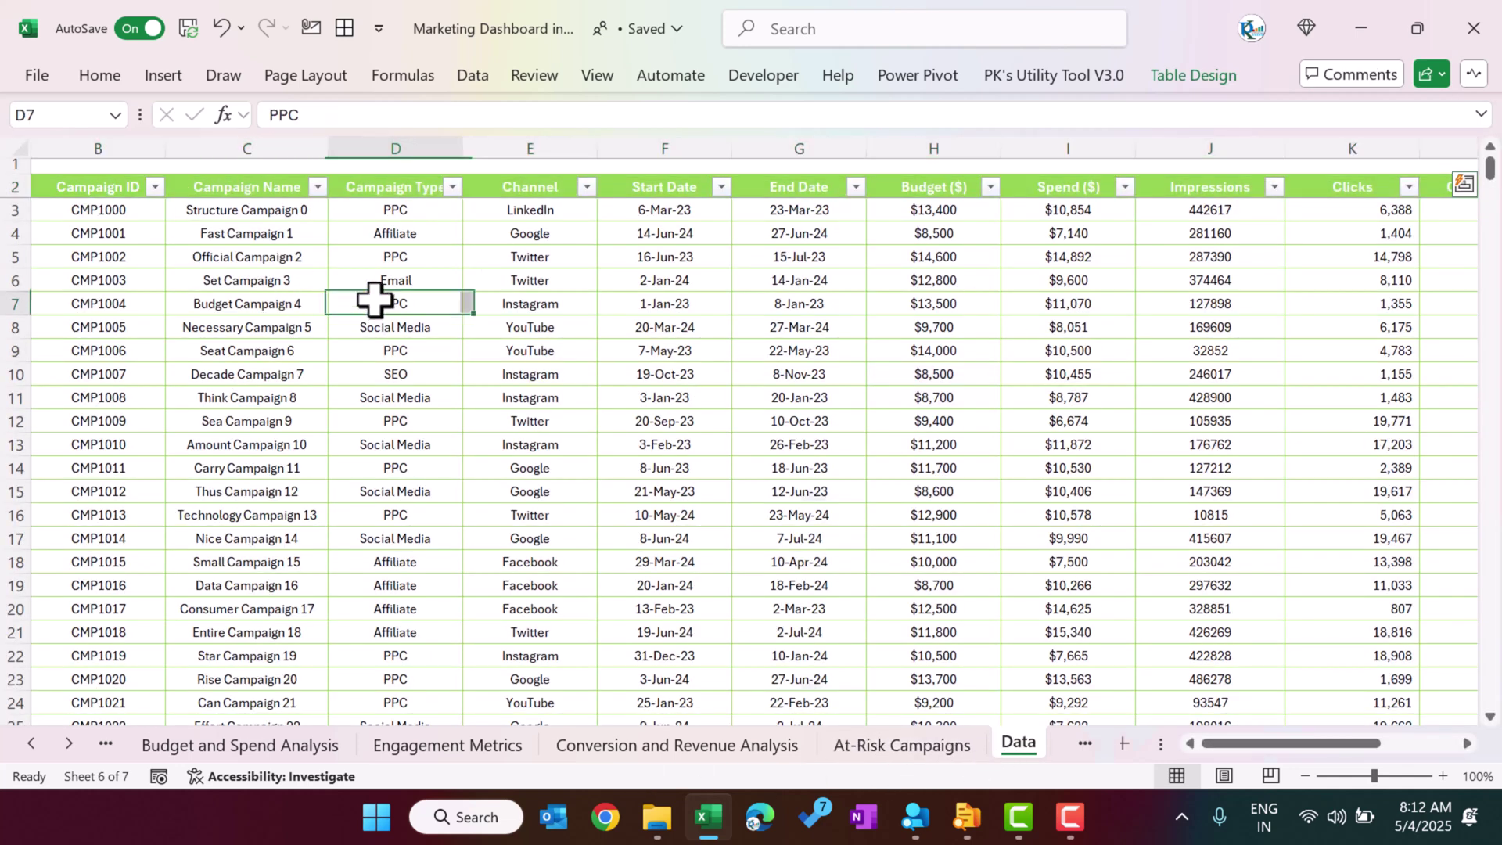
{"action": "key", "text": "ctrl+Up"}
{"action": "key", "text": "ctrl+Left"}
{"action": "key", "text": "Up"}
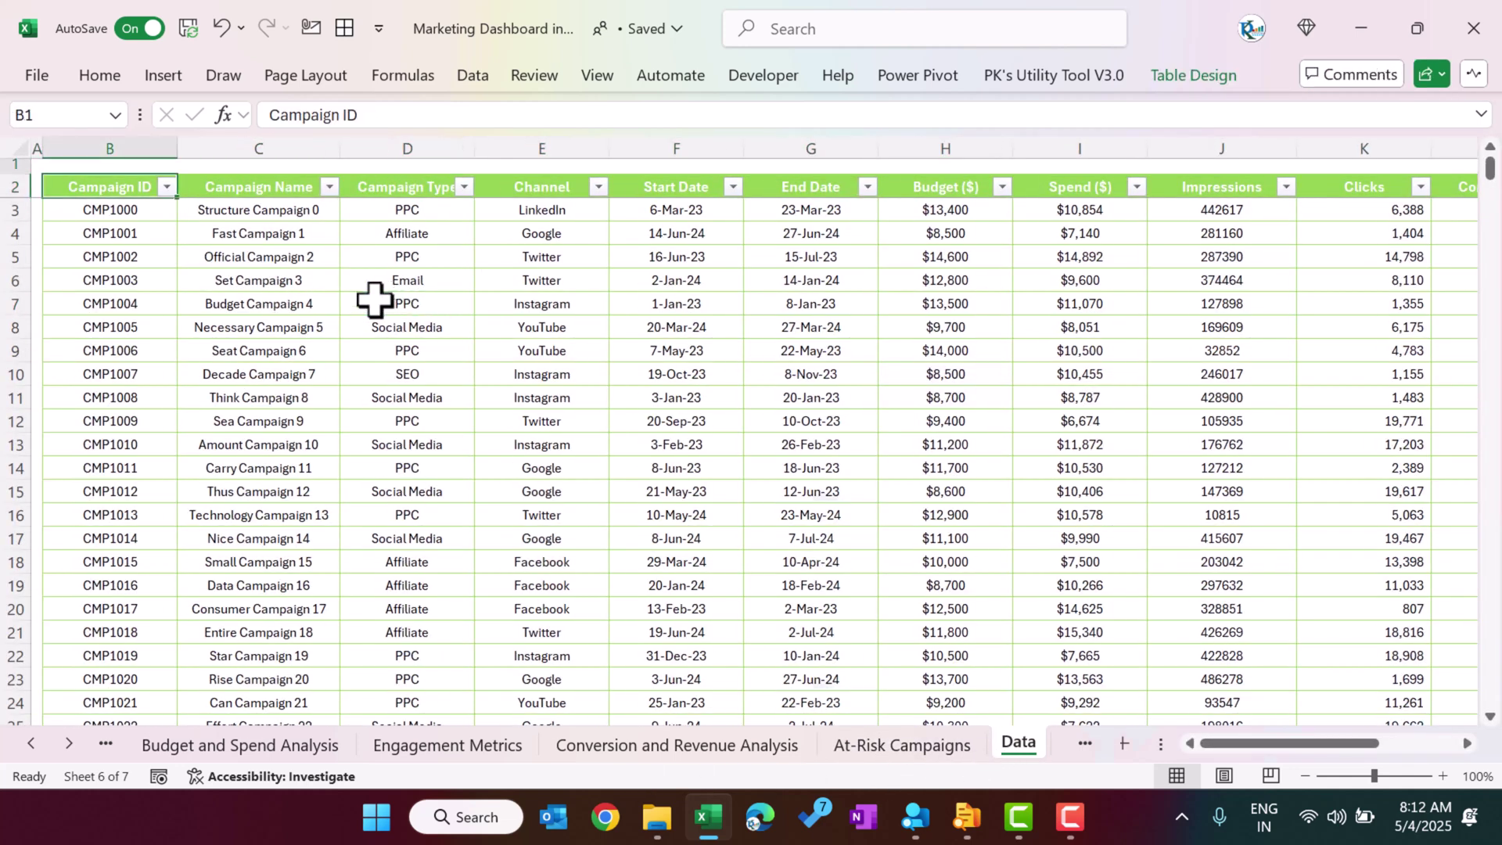
{"action": "left_click", "coordinate": [127, 187]}
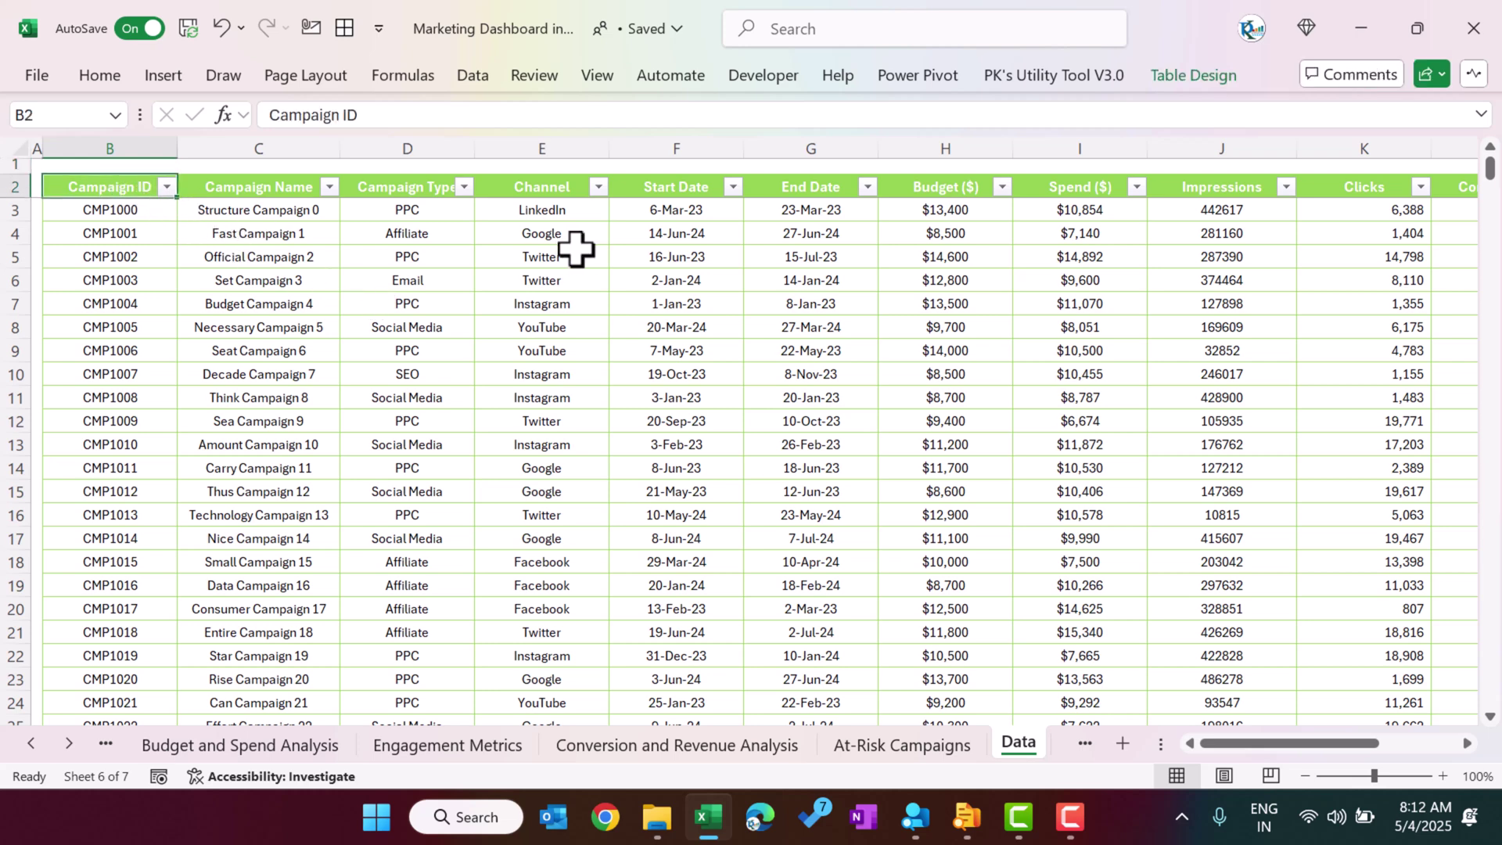
- Walk through the data table's column headers one by one from Campaign Name to Year
{"action": "key", "text": "Right"}
{"action": "key", "text": "Up"}
{"action": "key", "text": "Right"}
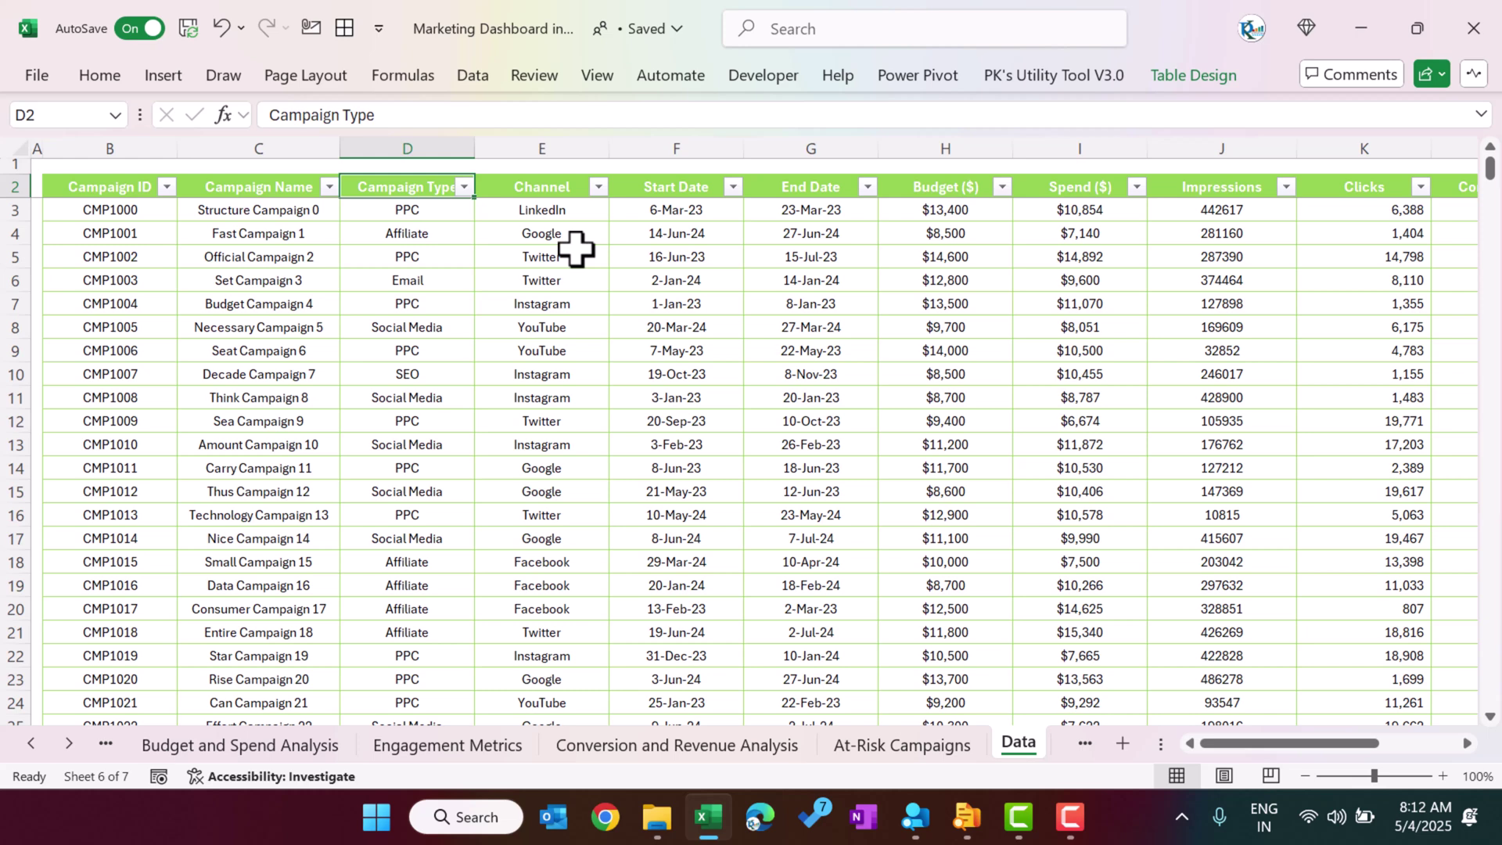
{"action": "key", "text": "Right"}
{"action": "key", "text": "Right"}
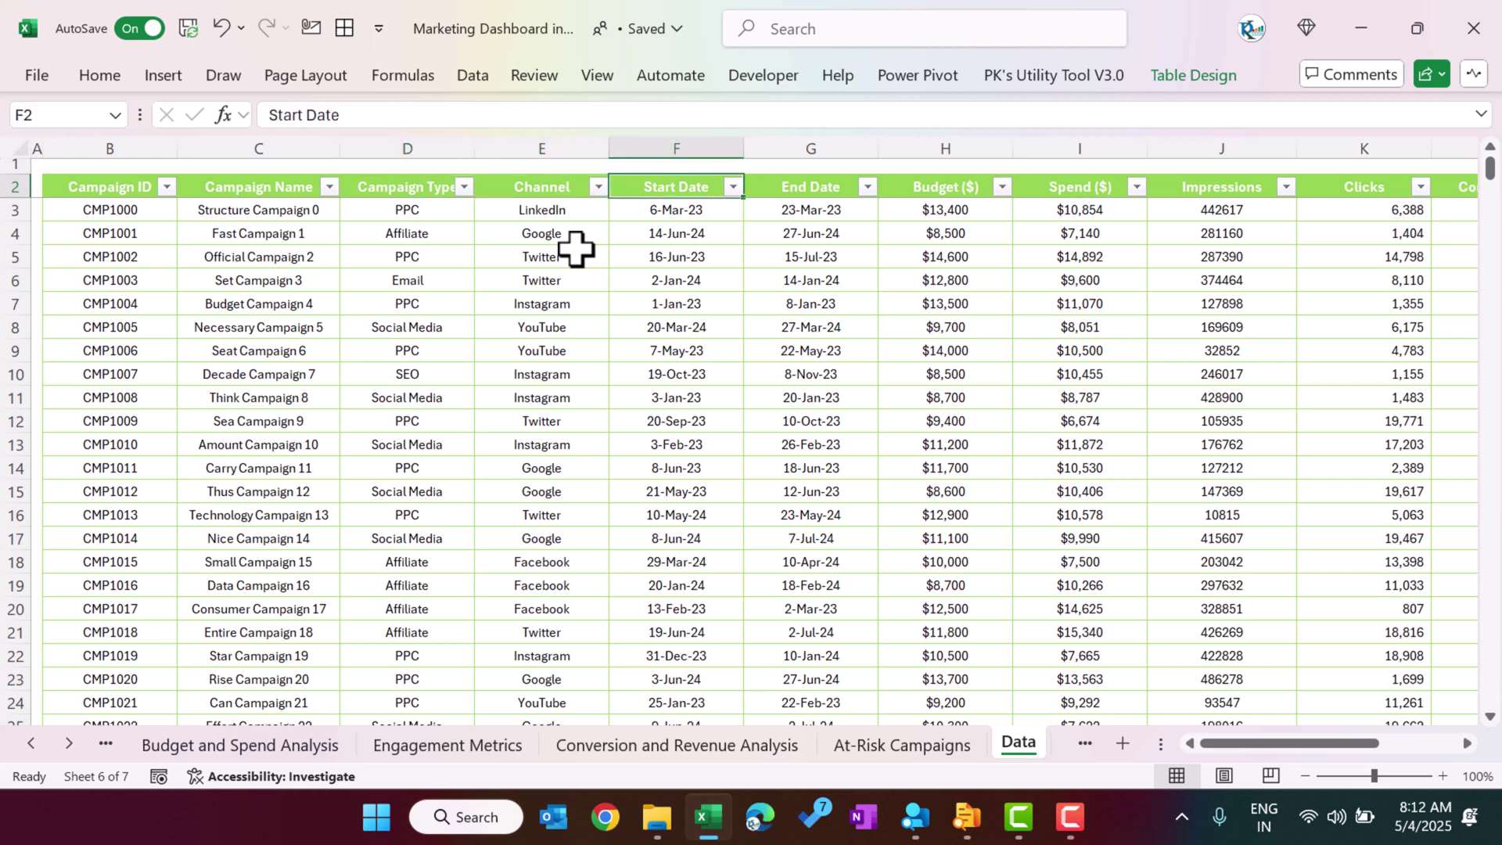
{"action": "key", "text": "Right"}
{"action": "key", "text": "Right"}
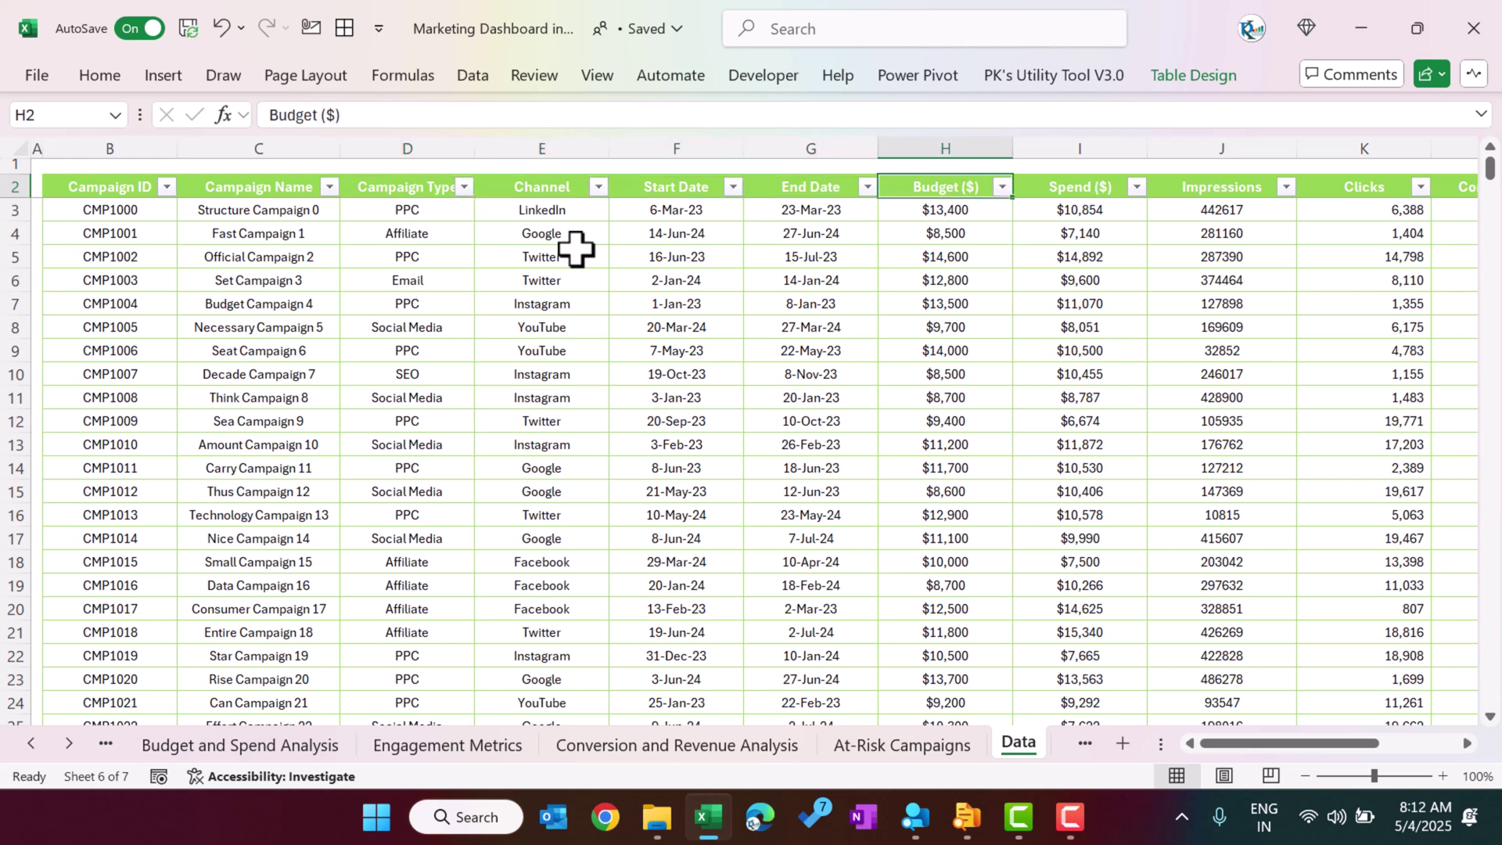
{"action": "key", "text": "Right"}
{"action": "key", "text": "Right"}
{"action": "key", "text": "Right"}
{"action": "key", "text": "Right"}
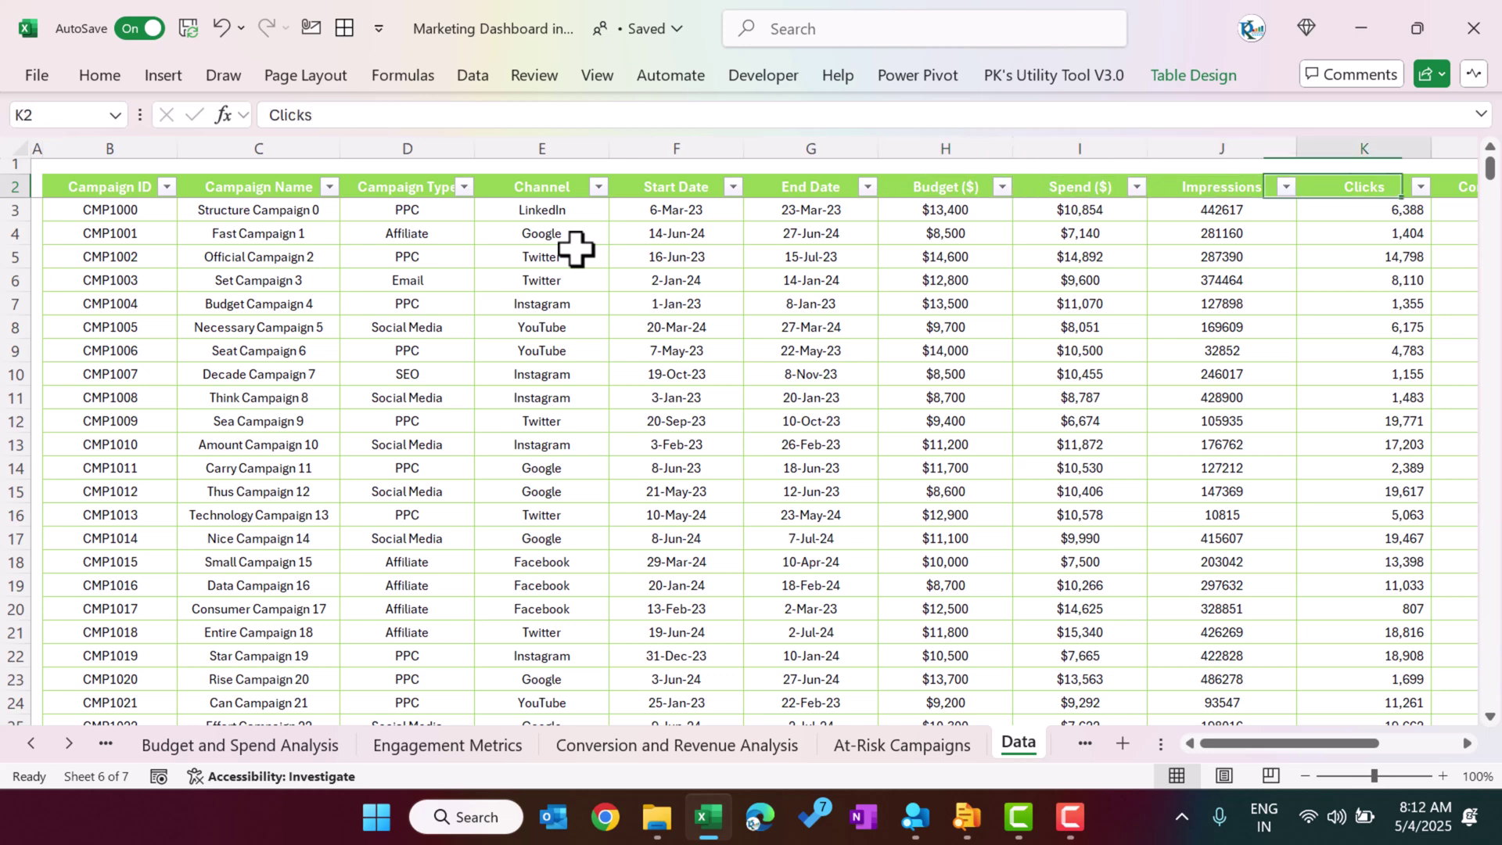
{"action": "key", "text": "Right"}
{"action": "key", "text": "Right"}
{"action": "key", "text": "Left"}
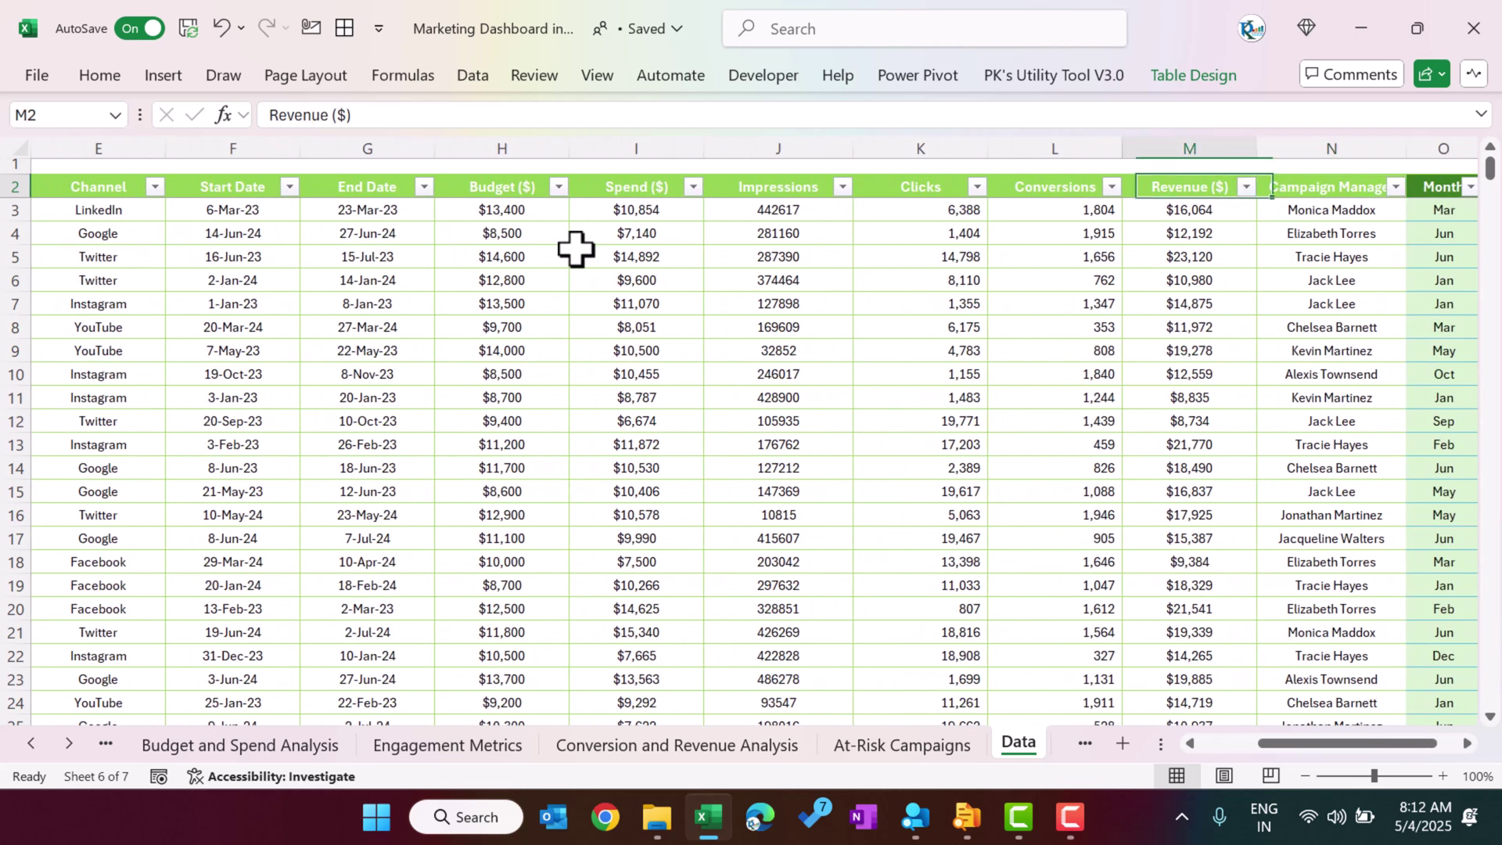
{"action": "key", "text": "Right"}
{"action": "key", "text": "Right"}
{"action": "key", "text": "Right"}
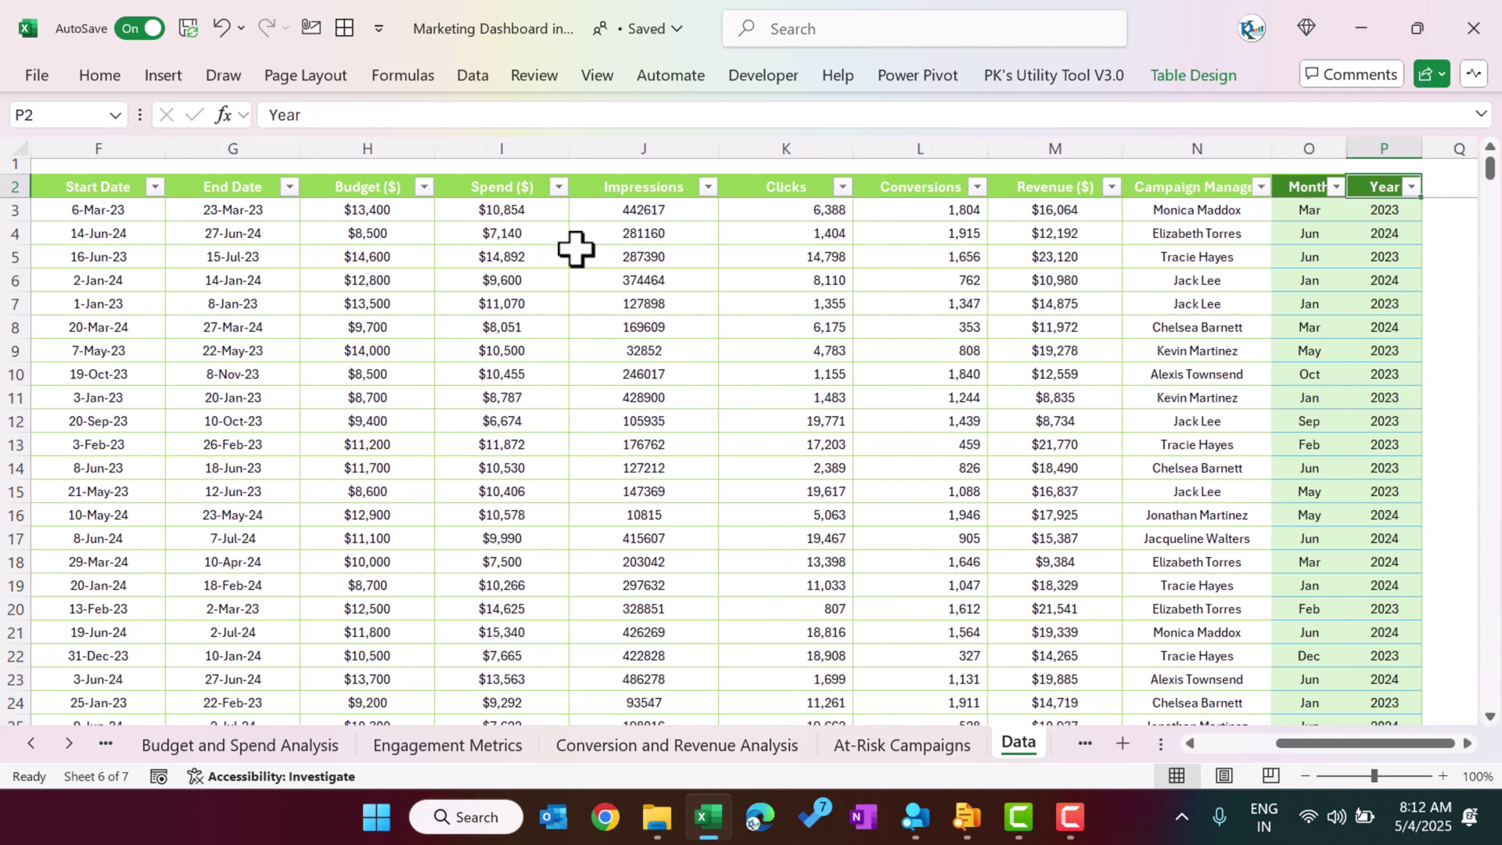
- Examine the calculated Month and Year columns and the formulas in their first data row
{"action": "key", "text": "Left"}
{"action": "key", "text": "Left"}
{"action": "key", "text": "Right"}
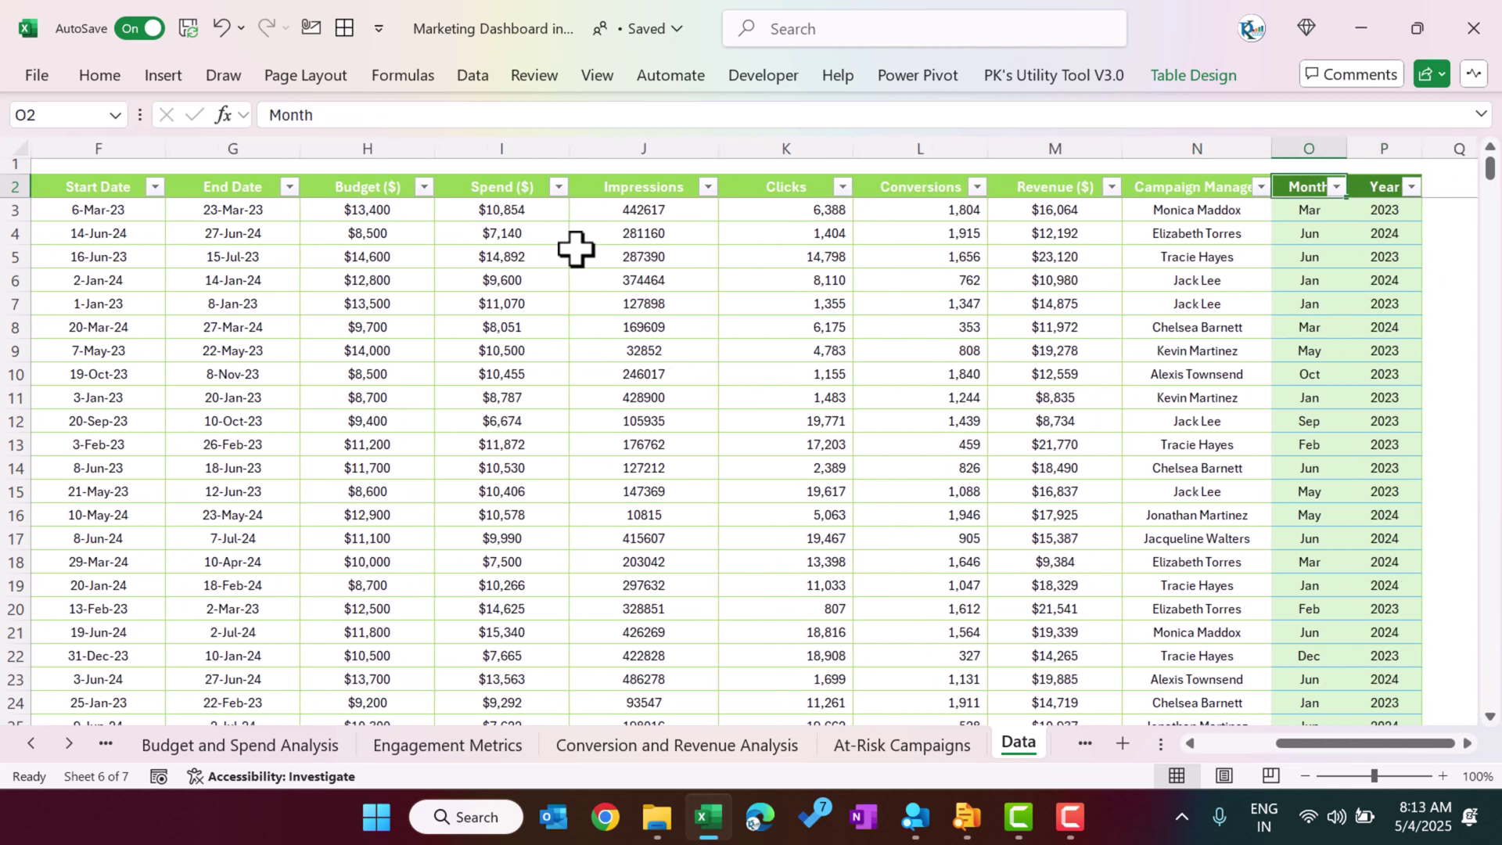
{"action": "left_click", "coordinate": [1317, 231]}
{"action": "left_click", "coordinate": [1317, 208]}
{"action": "left_click", "coordinate": [1389, 210]}
{"action": "left_click", "coordinate": [1307, 186]}
{"action": "left_click", "coordinate": [1365, 210]}
{"action": "left_click", "coordinate": [1322, 213]}
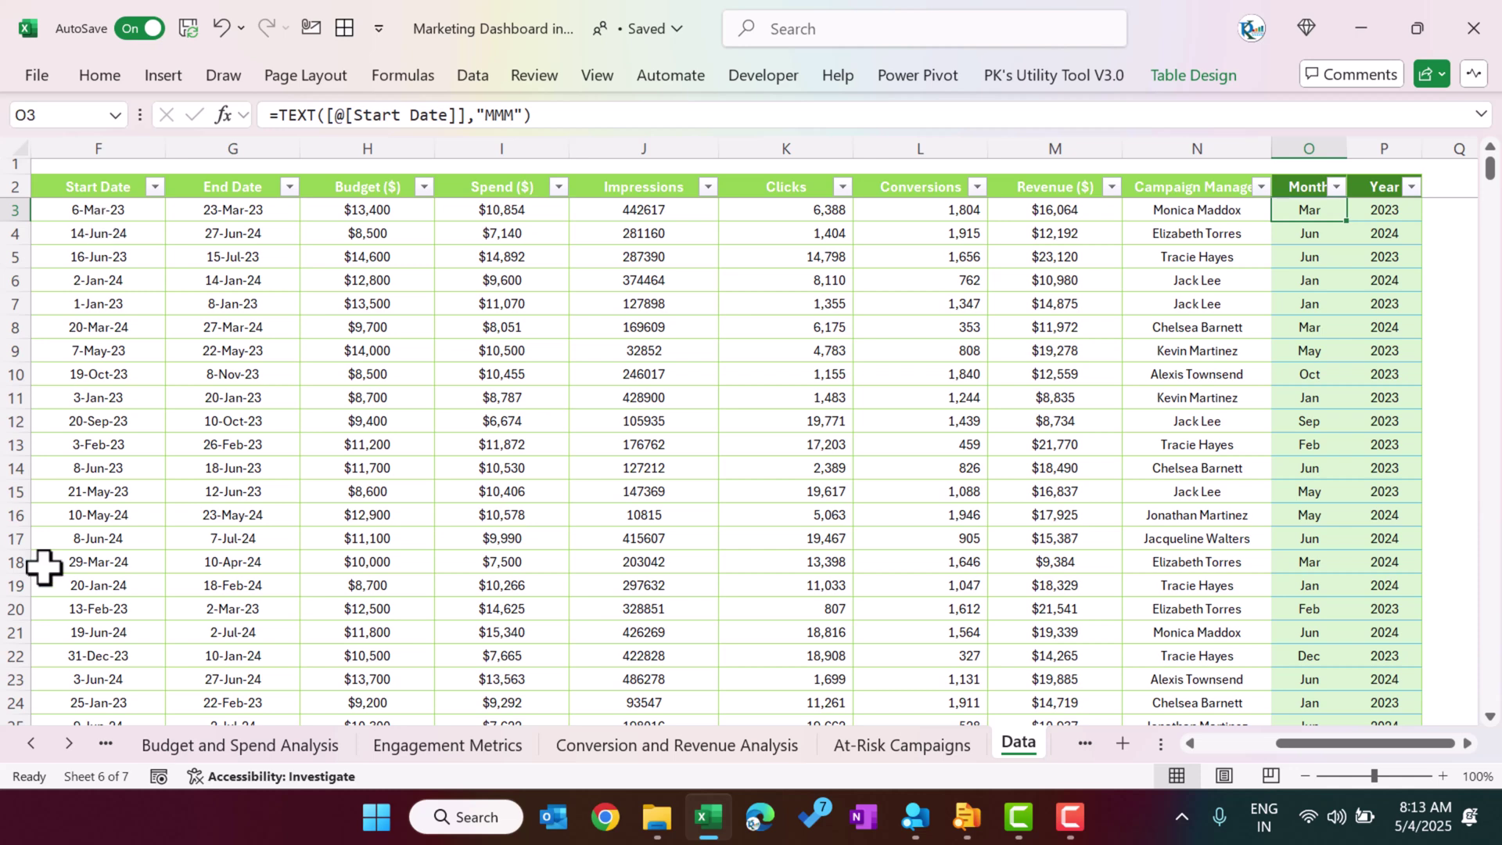
- Select a cell in the campaign data table and check the table's name in its design settings
{"action": "left_click", "coordinate": [69, 745]}
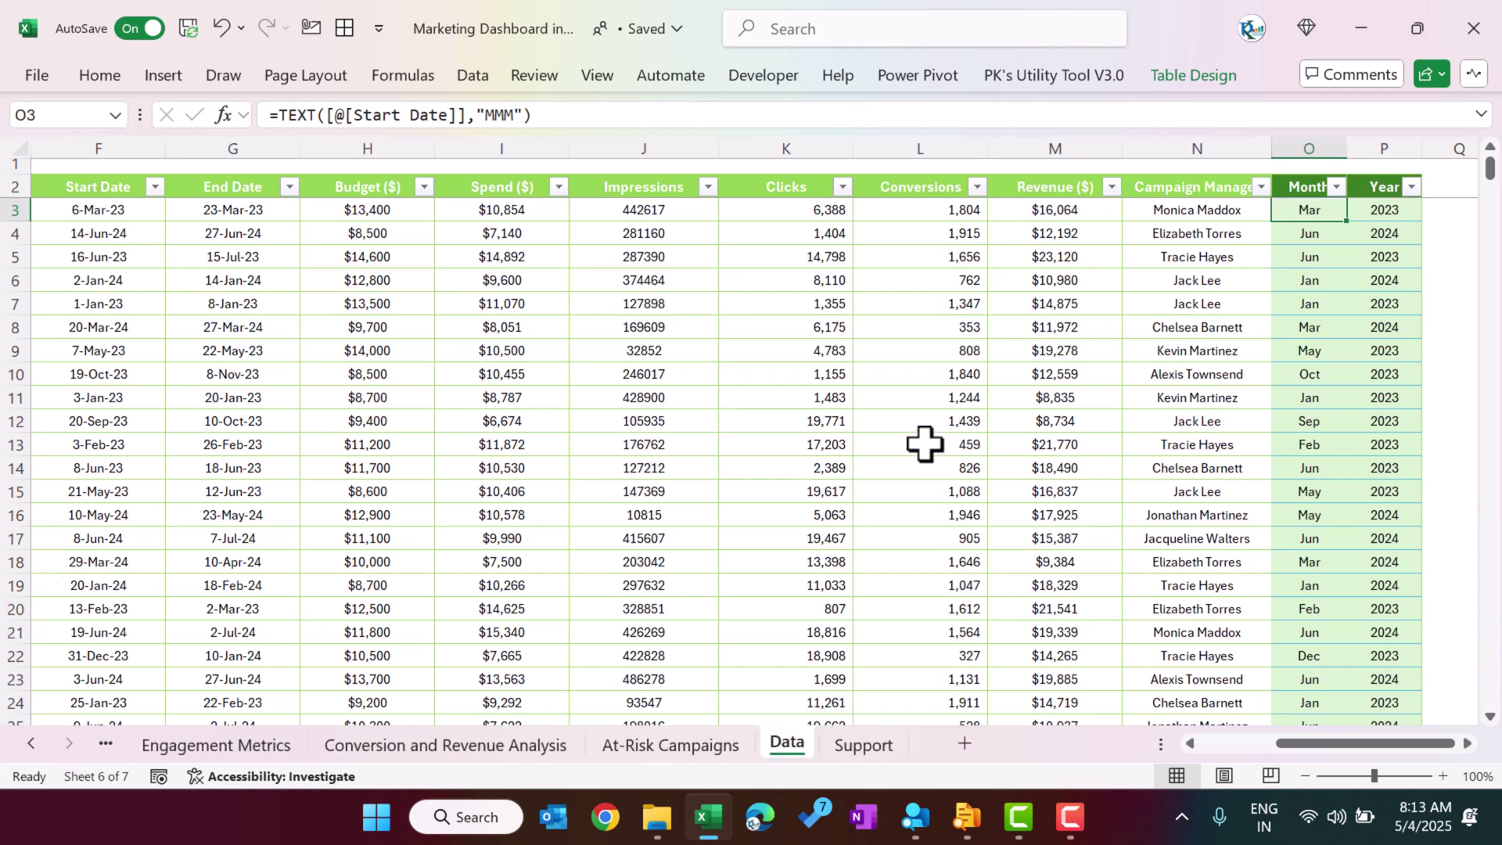
{"action": "left_click", "coordinate": [828, 349]}
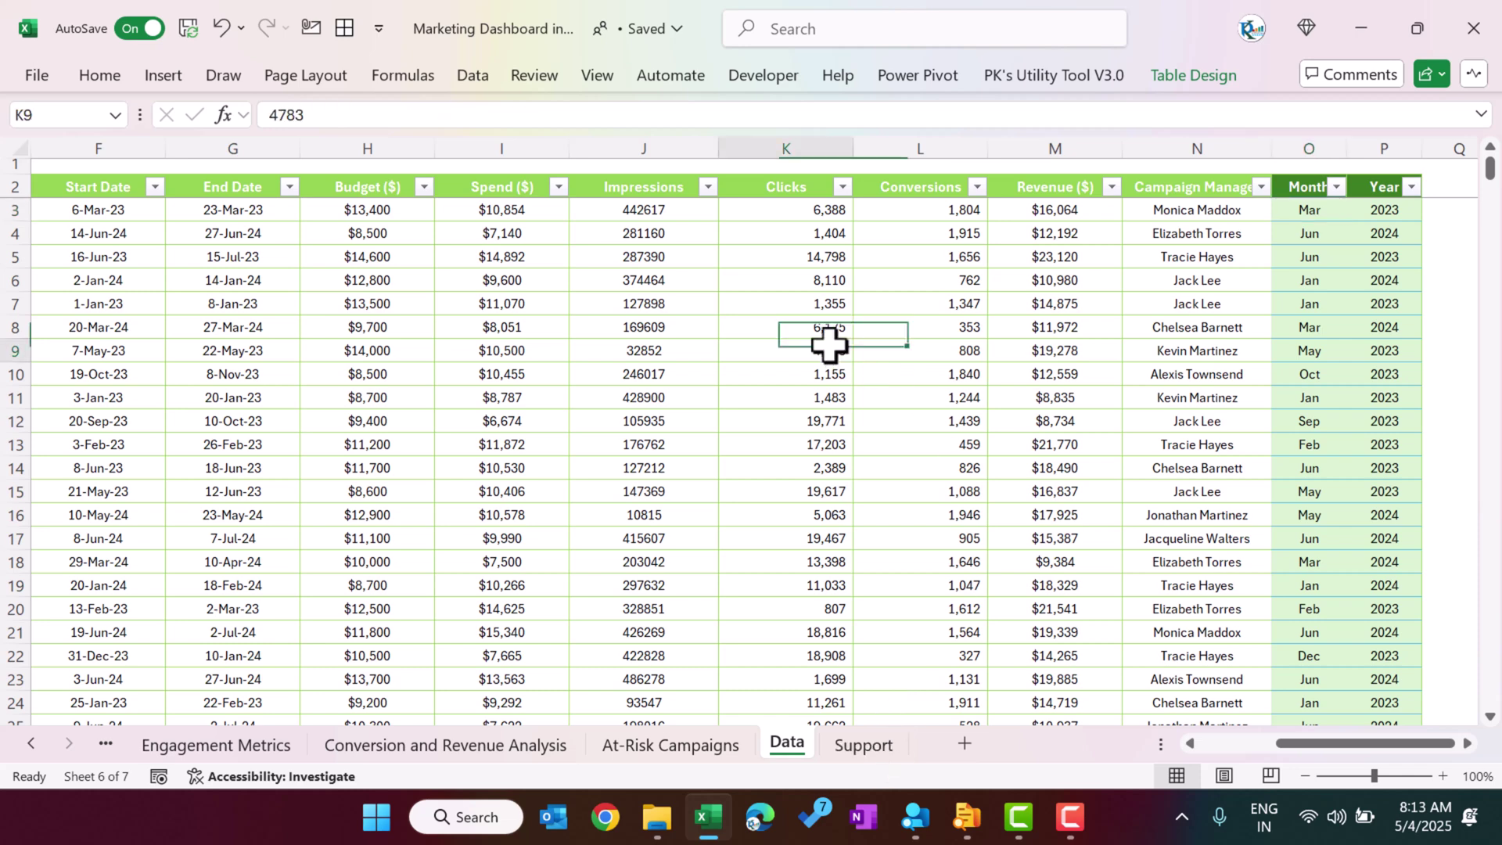
{"action": "left_click", "coordinate": [1214, 75]}
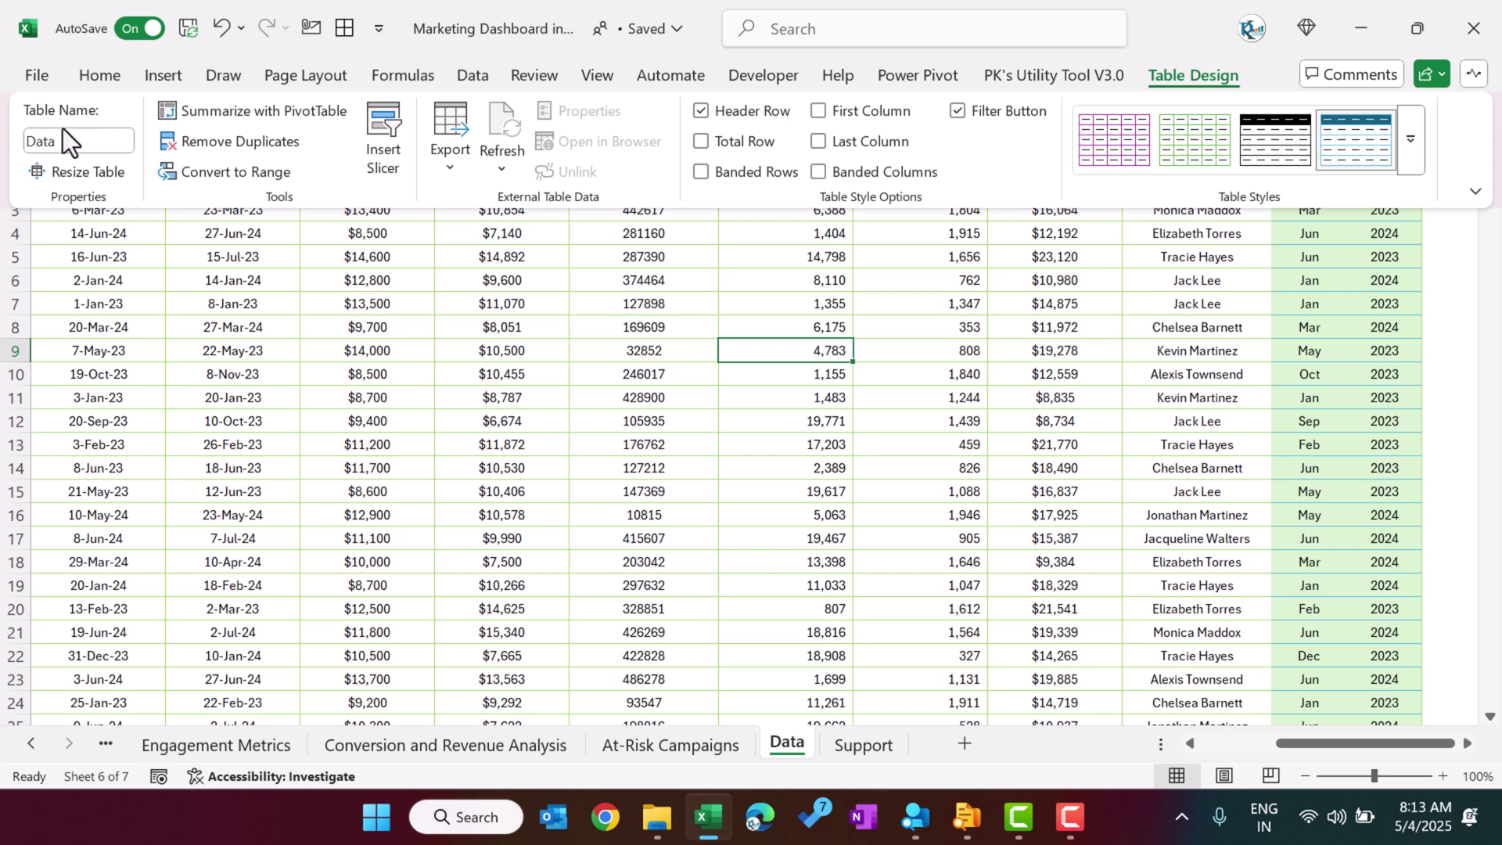
- Open the Support sheet and go to its beginning at cell A1
{"action": "left_click", "coordinate": [864, 743]}
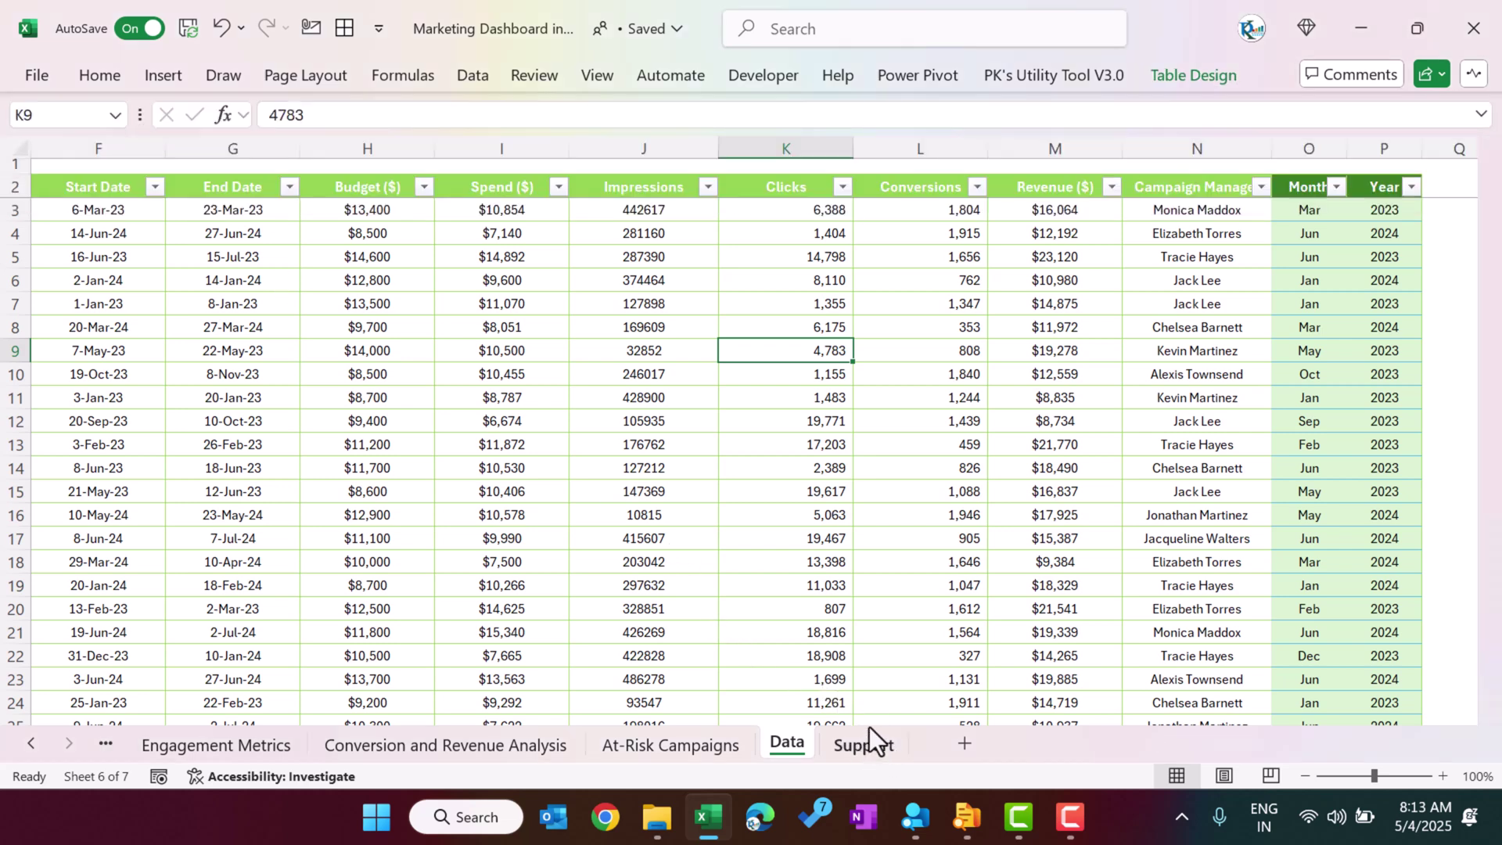
{"action": "left_click", "coordinate": [565, 475]}
{"action": "key", "text": "ctrl+Home"}
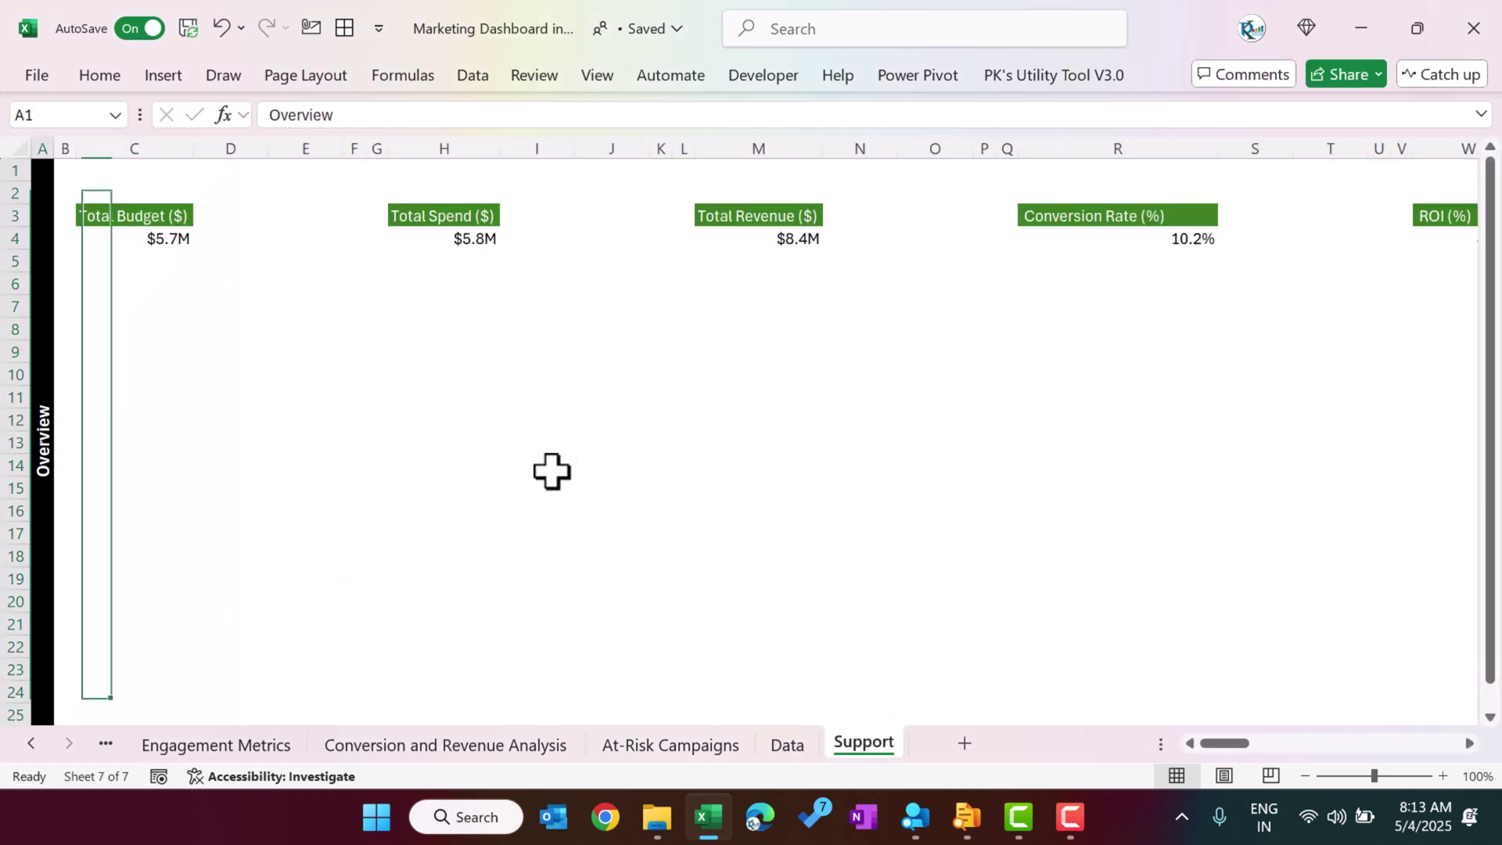
- Examine the Total Budget, Total Spend, Total Revenue and Conversion Rate pivot tables in the Support sheet's Overview section
{"action": "left_click_drag", "start_coordinate": [148, 224], "coordinate": [156, 238]}
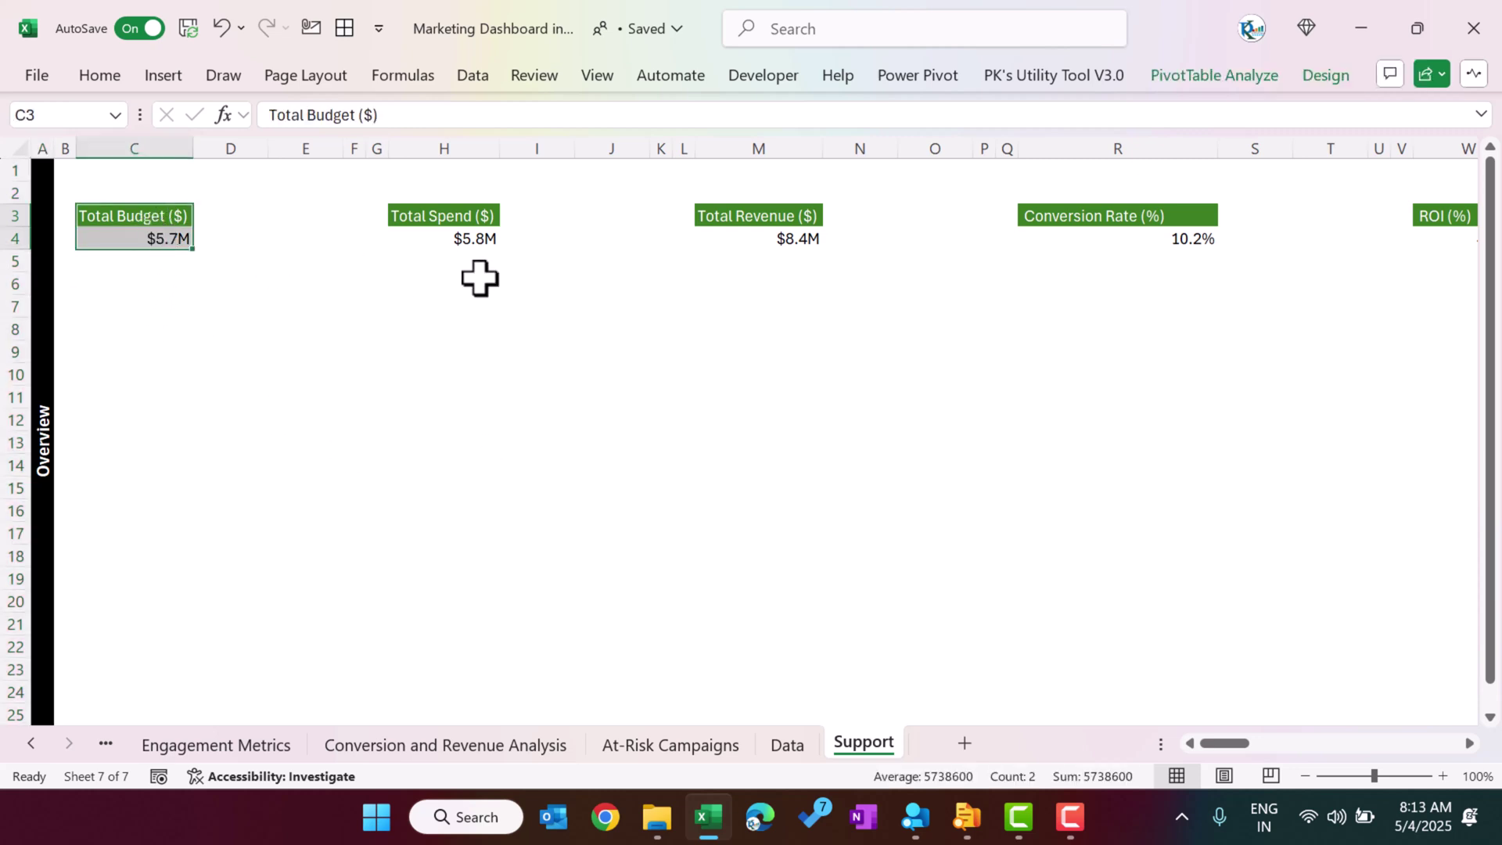
{"action": "left_click_drag", "start_coordinate": [481, 217], "coordinate": [480, 238]}
{"action": "left_click_drag", "start_coordinate": [770, 216], "coordinate": [789, 238]}
{"action": "left_click_drag", "start_coordinate": [1149, 225], "coordinate": [1157, 241]}
{"action": "scroll", "coordinate": [1115, 299], "scroll_direction": "right", "scroll_amount": 5}
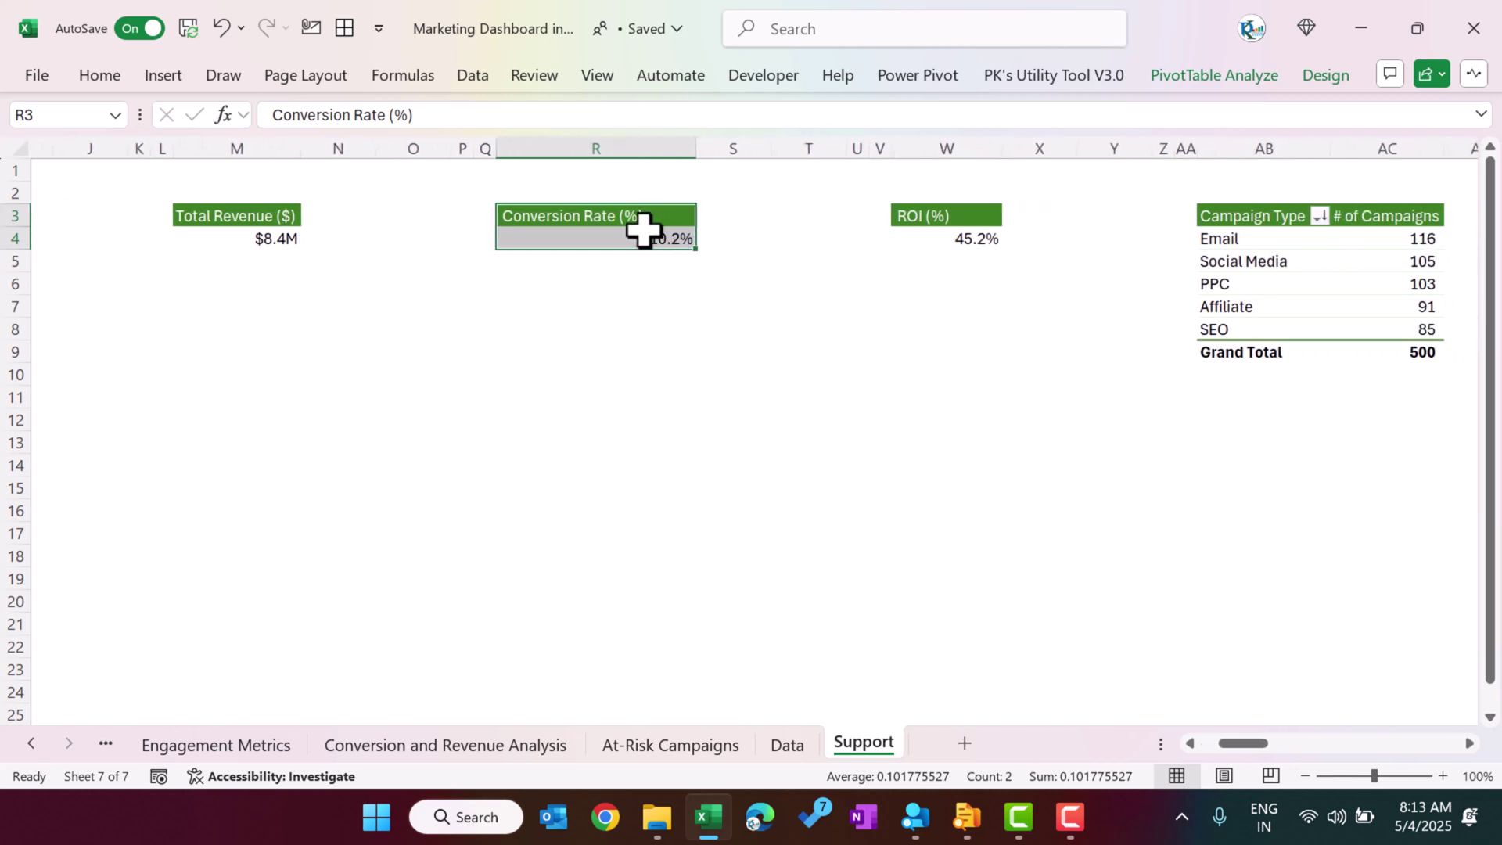
{"action": "left_click", "coordinate": [644, 235]}
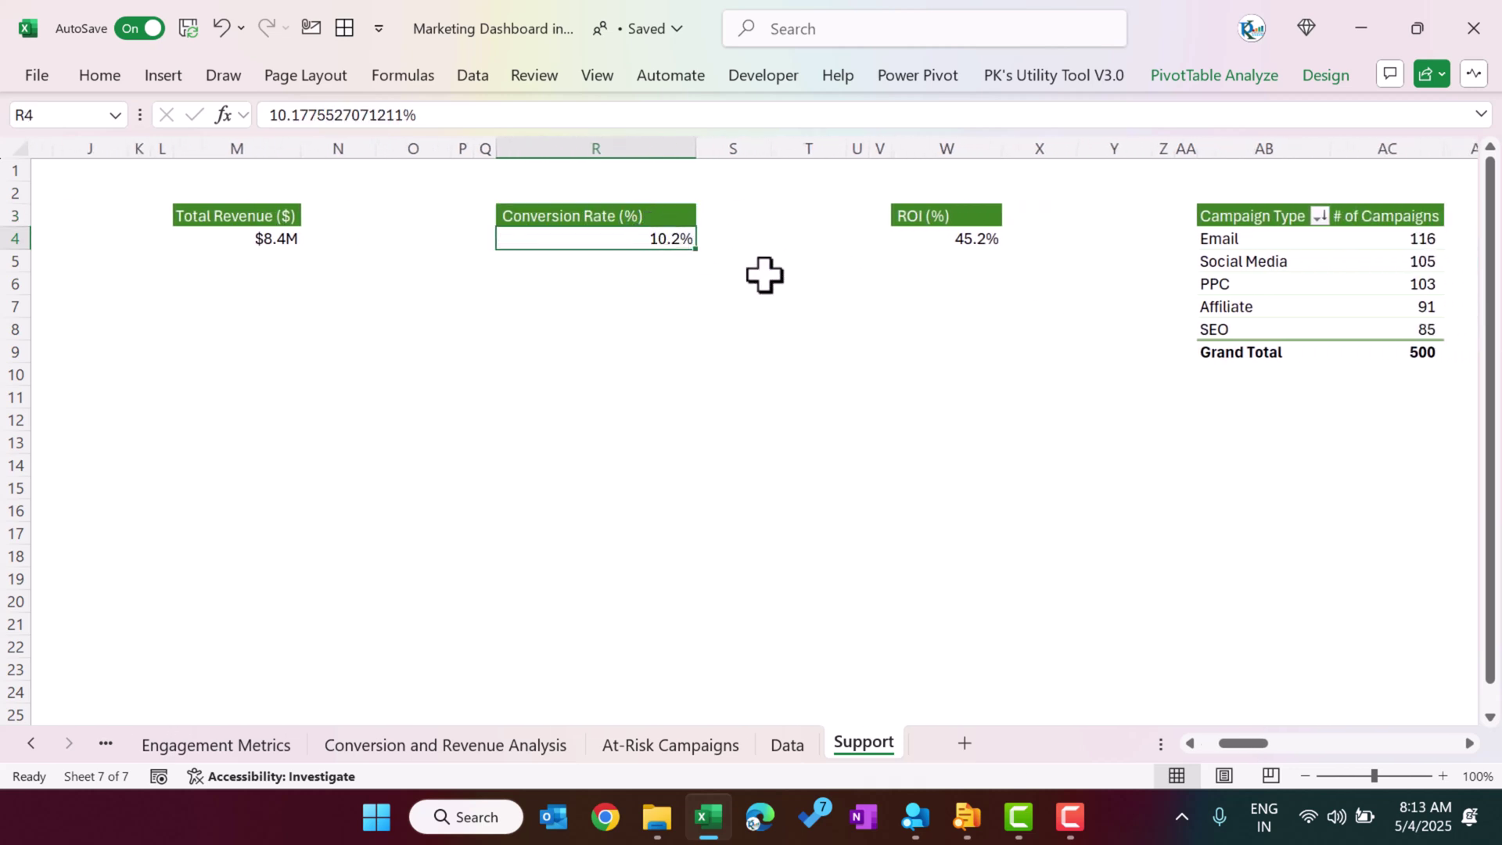
- Examine the Conversion Rate (%) calculated field's formula and find its source fields in the pivot table's calculated field settings
{"action": "left_click", "coordinate": [1217, 79]}
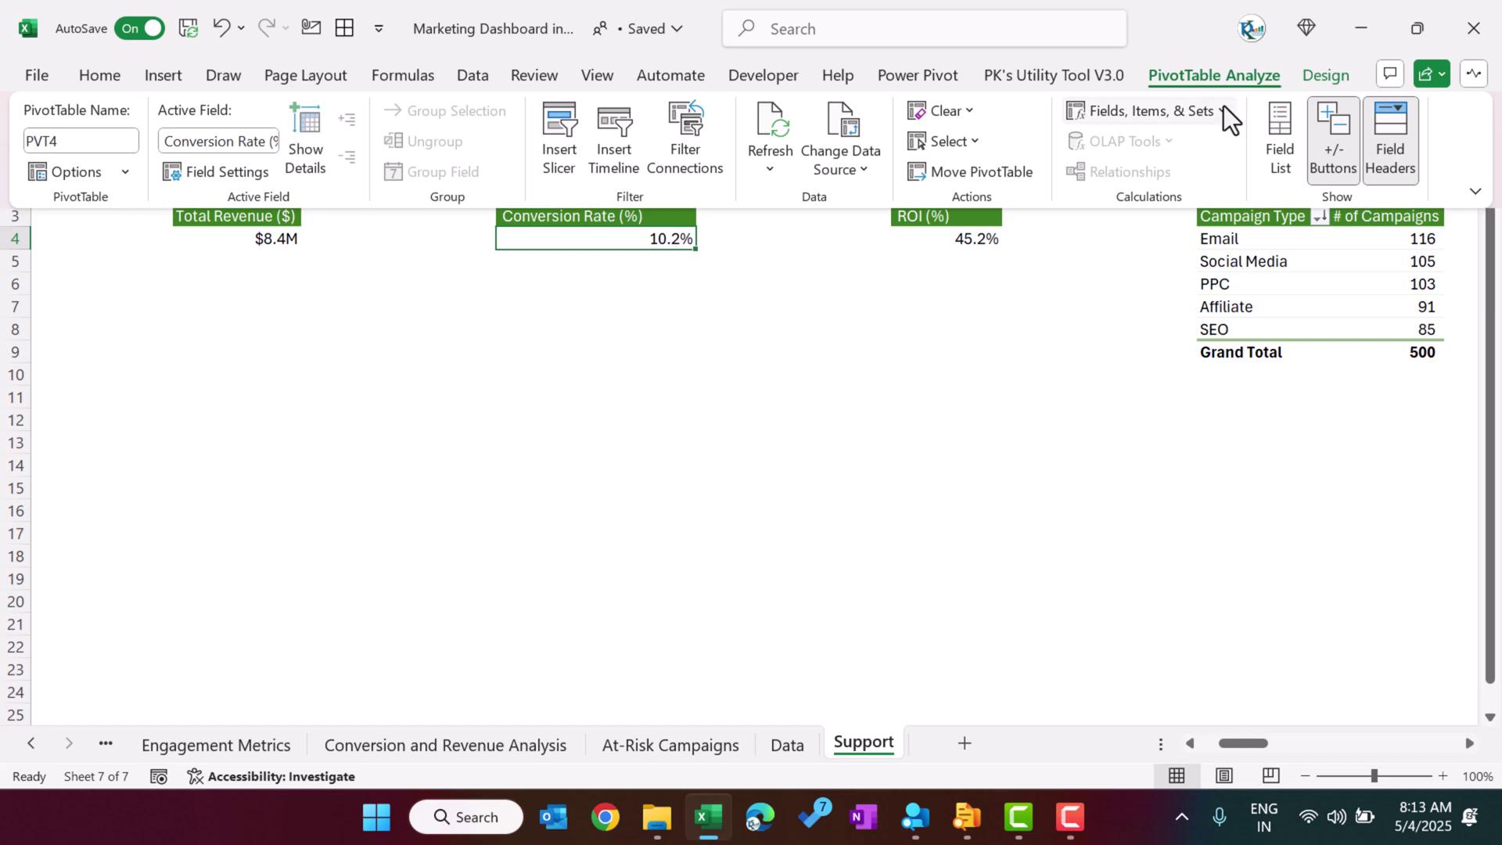
{"action": "left_click", "coordinate": [1223, 113]}
{"action": "left_click", "coordinate": [1168, 145]}
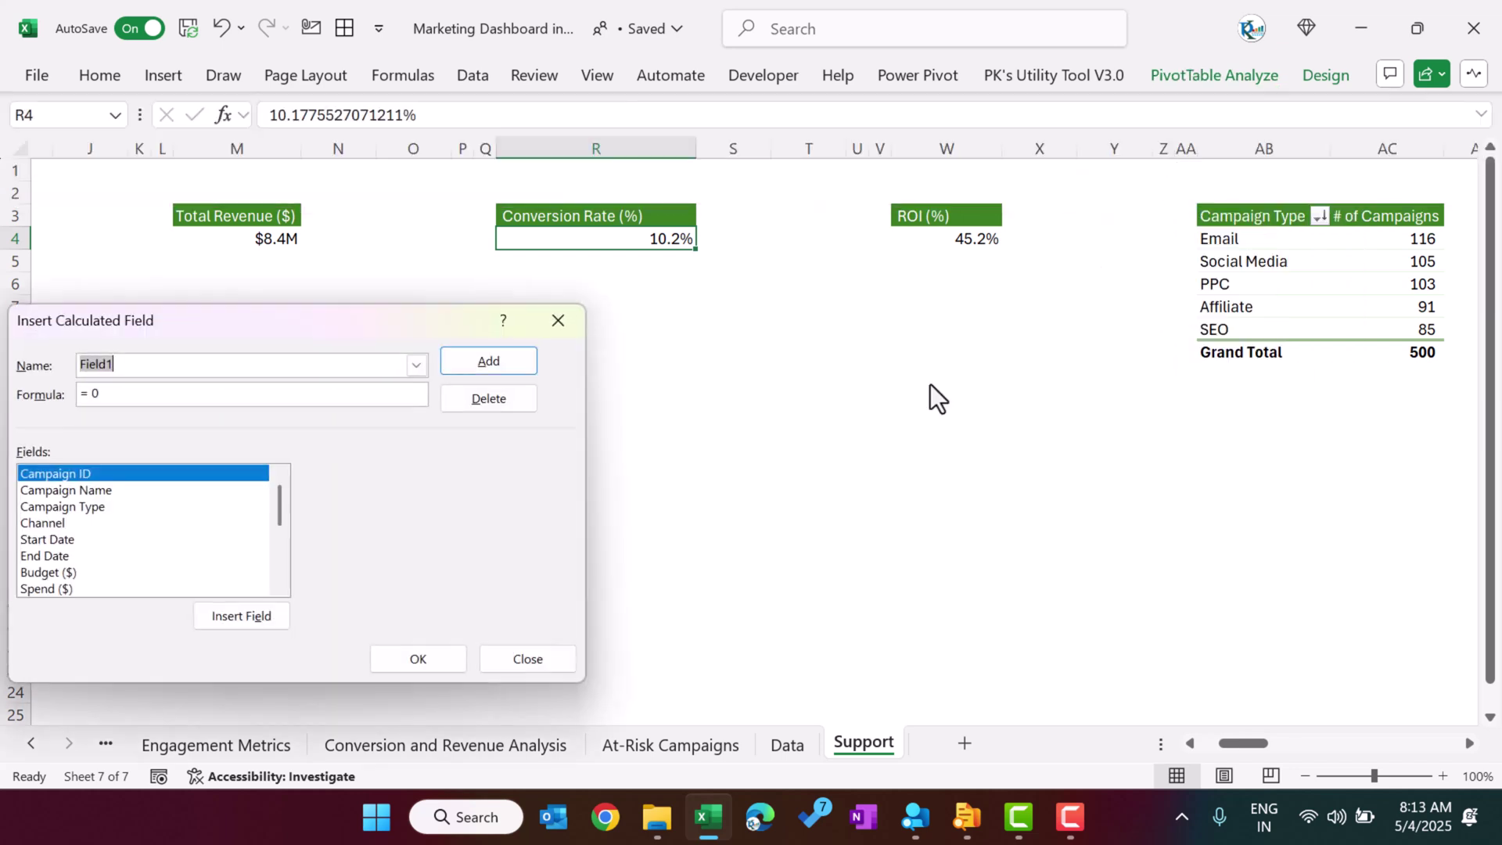
{"action": "left_click_drag", "start_coordinate": [366, 332], "coordinate": [763, 327]}
{"action": "left_click", "coordinate": [812, 360]}
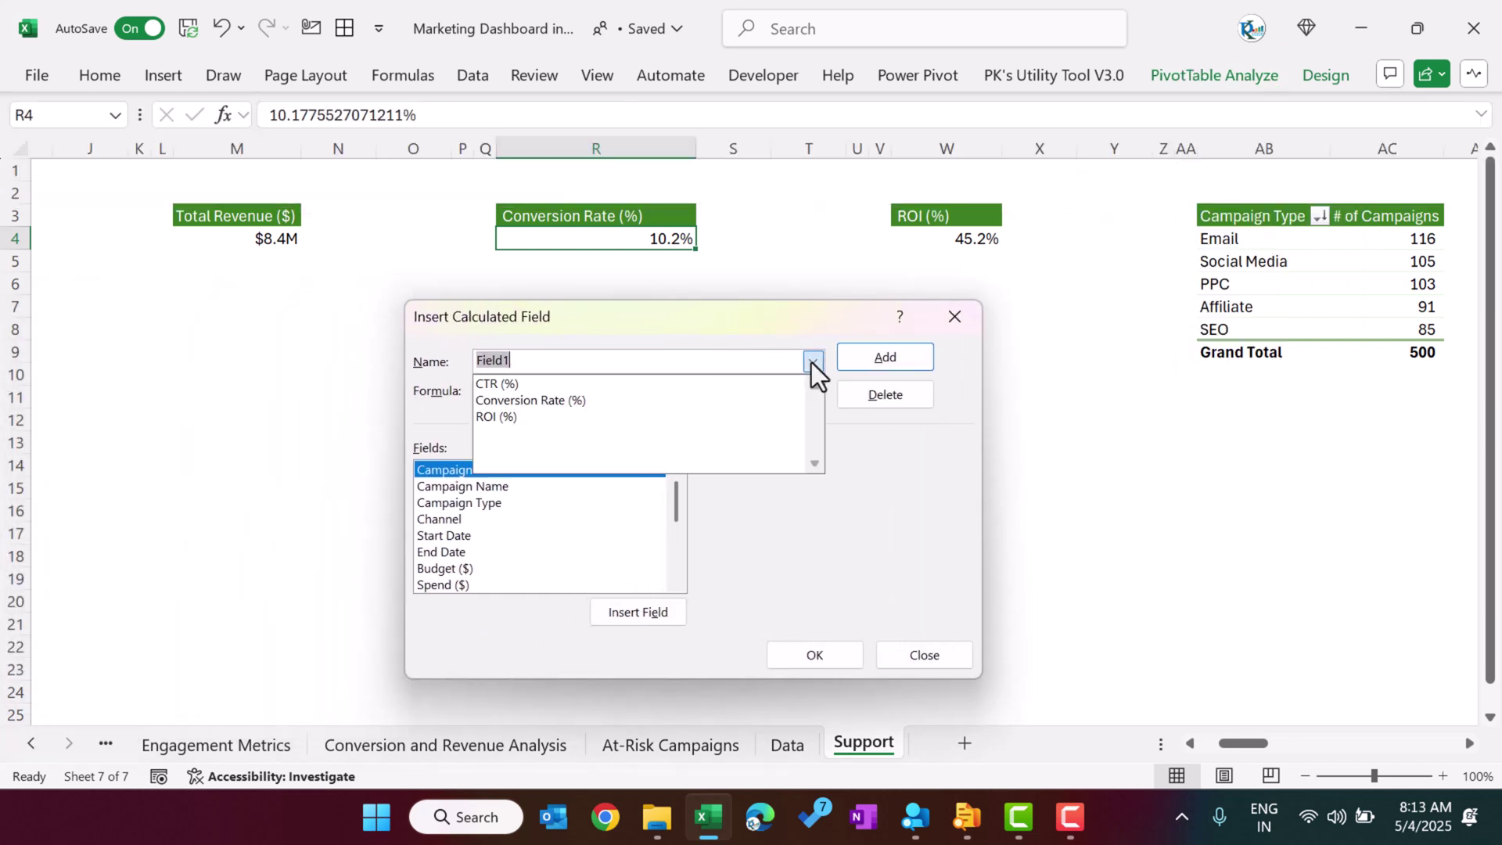
{"action": "left_click", "coordinate": [527, 402]}
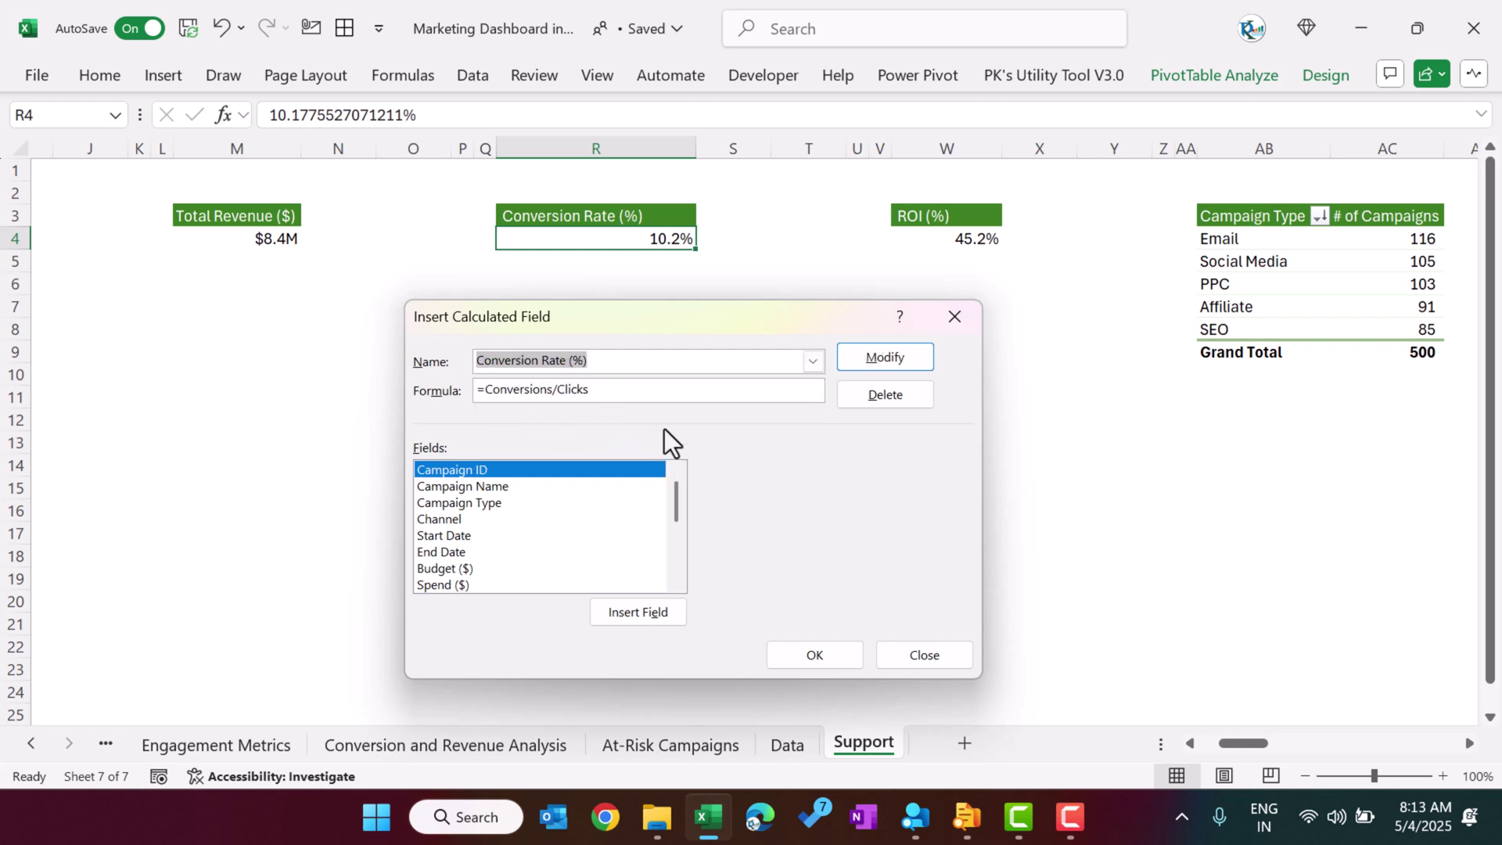
{"action": "left_click_drag", "start_coordinate": [678, 497], "coordinate": [619, 530]}
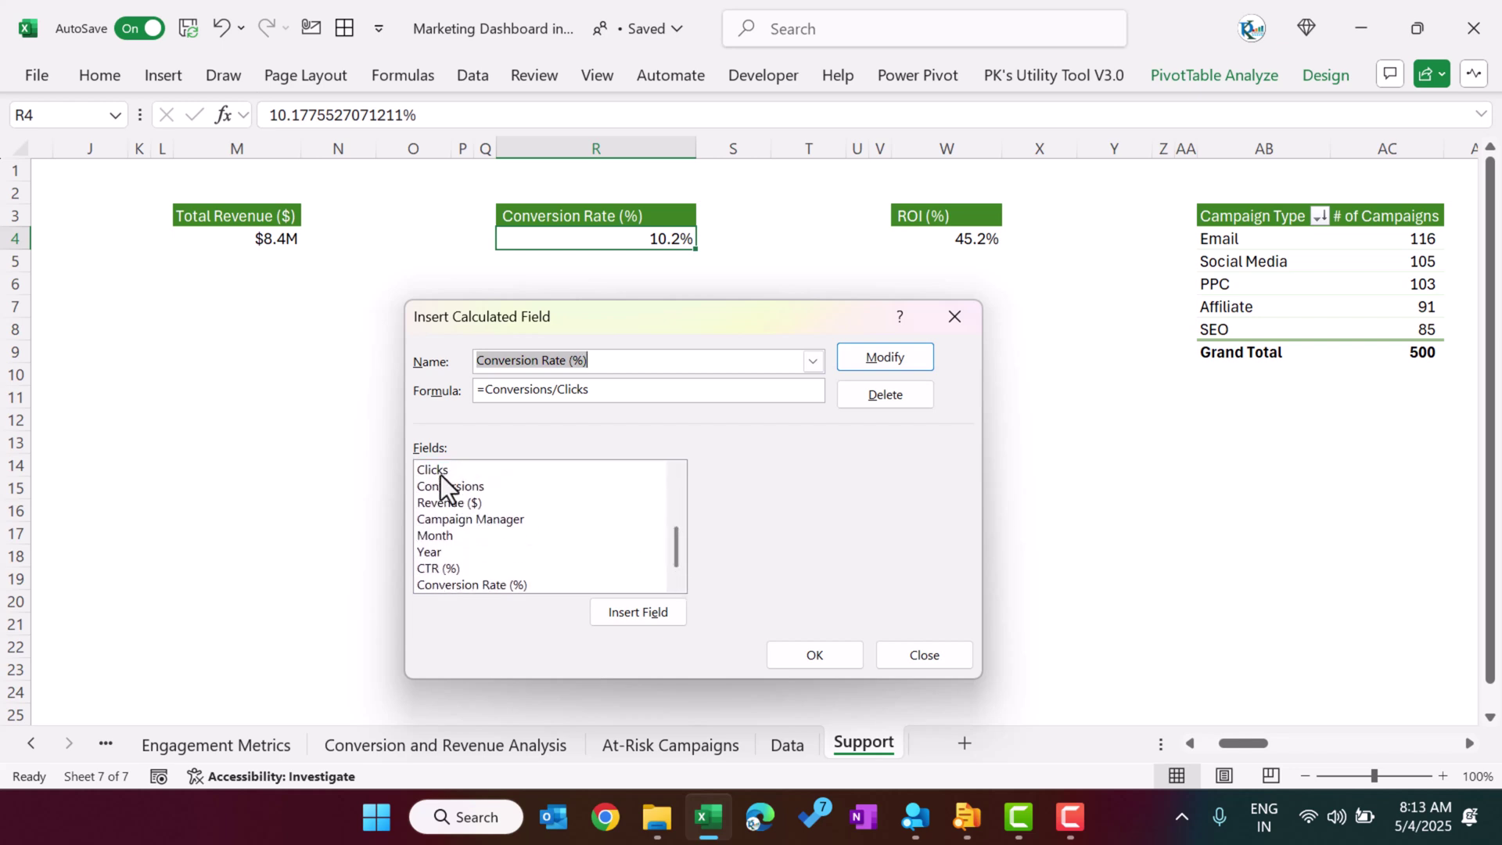
{"action": "left_click", "coordinate": [603, 389]}
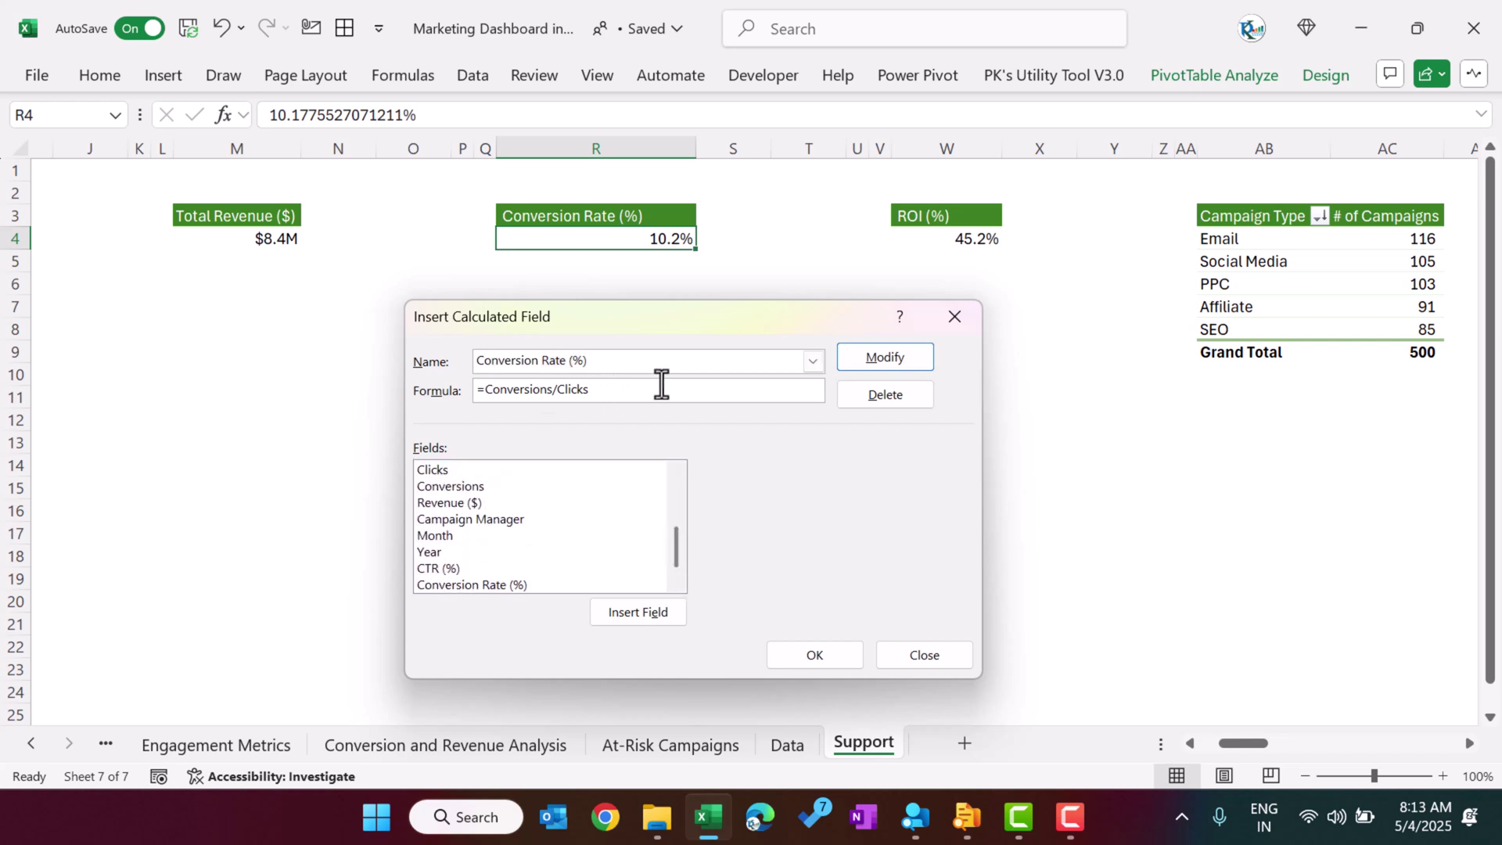
- Examine the formulas of the CTR (%) and ROI (%) calculated fields, and close the calculated field settings without changes
{"action": "left_click", "coordinate": [813, 359]}
{"action": "left_click", "coordinate": [575, 387]}
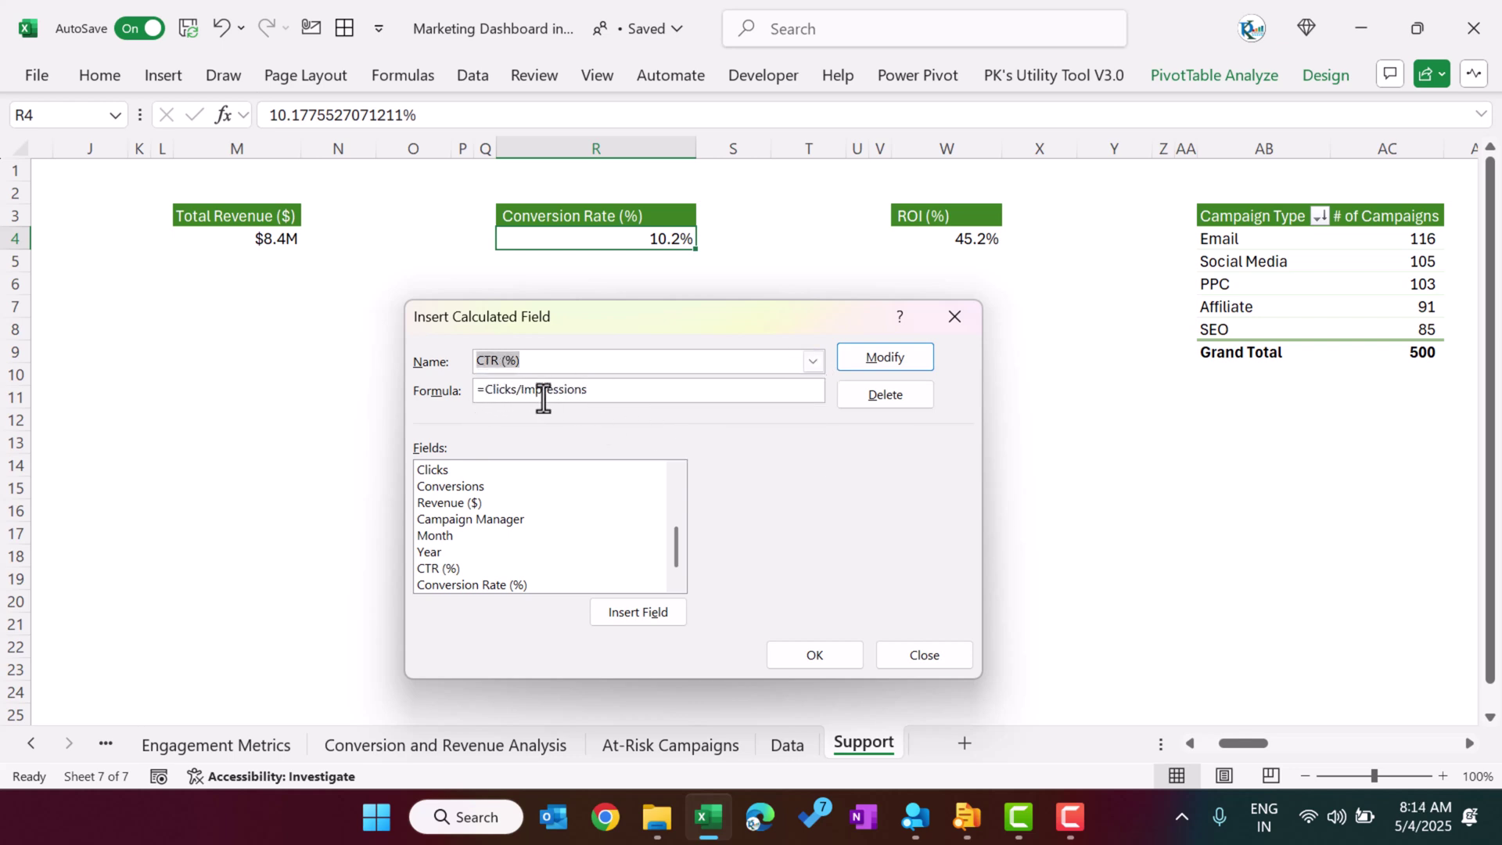
{"action": "left_click", "coordinate": [815, 364]}
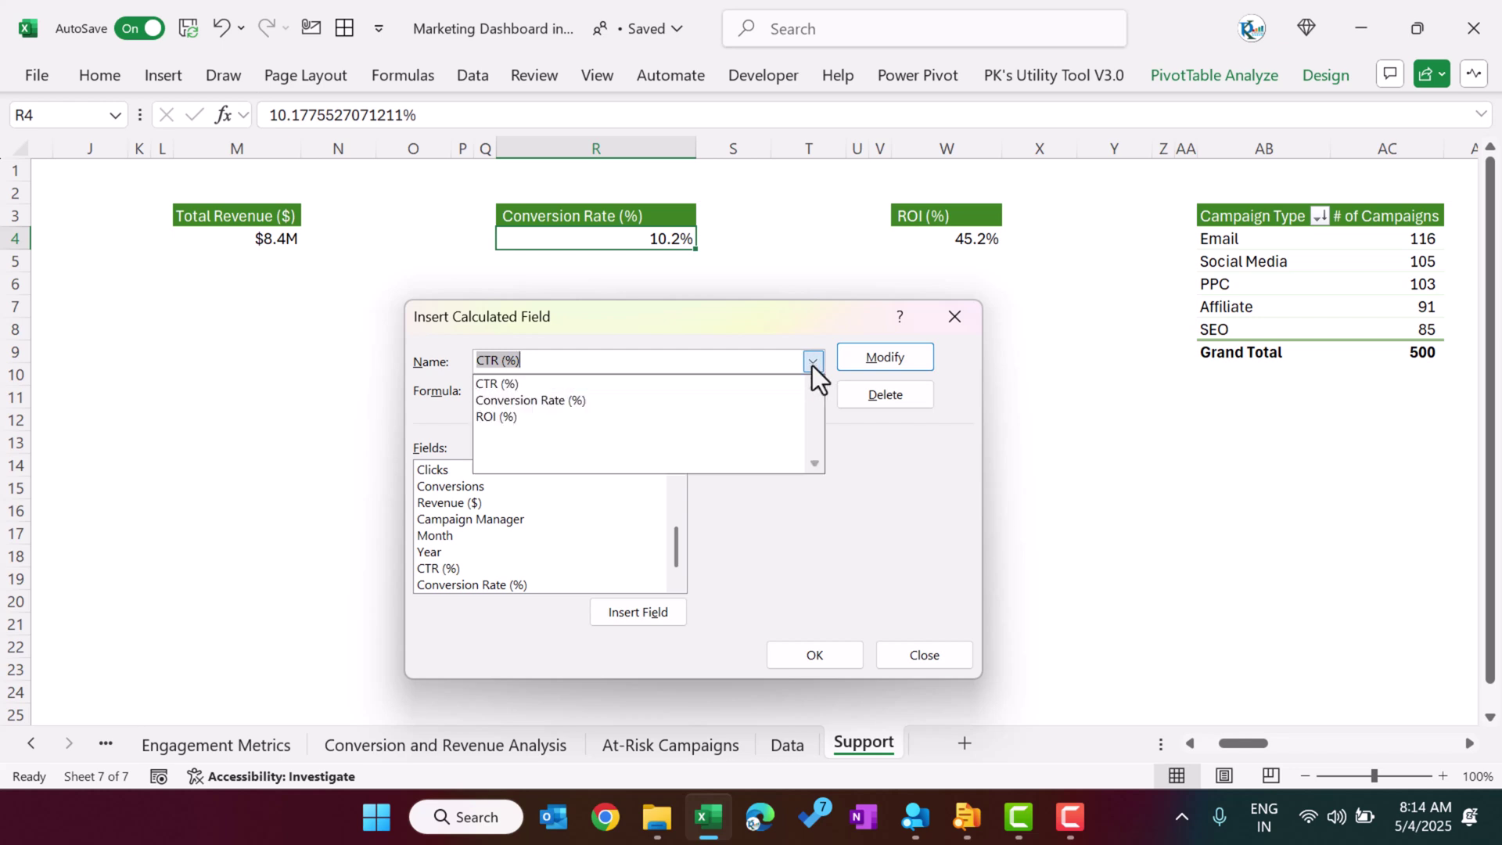
{"action": "left_click", "coordinate": [496, 420]}
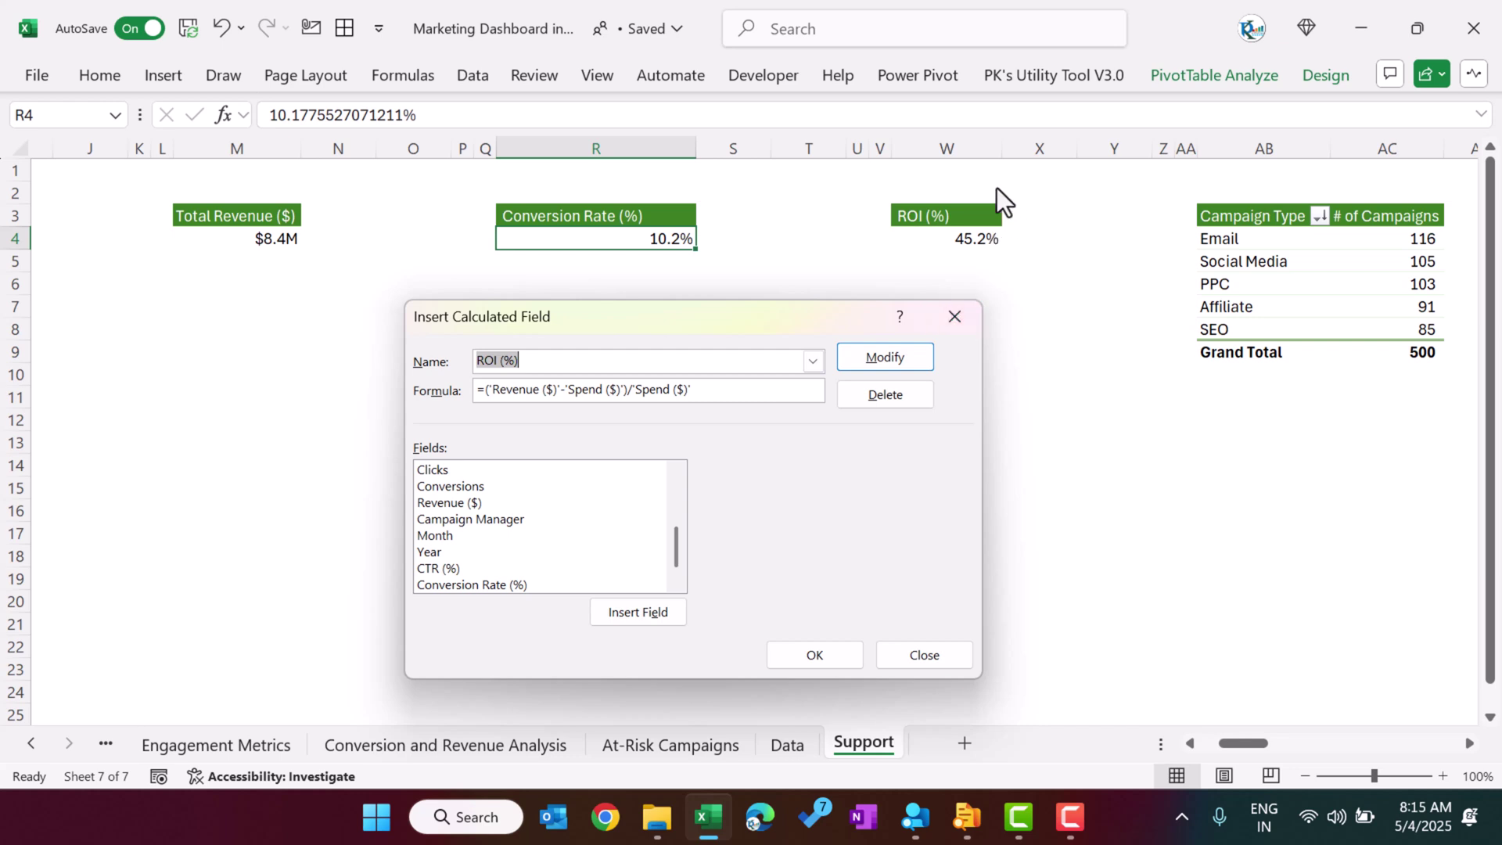
{"action": "left_click", "coordinate": [813, 361]}
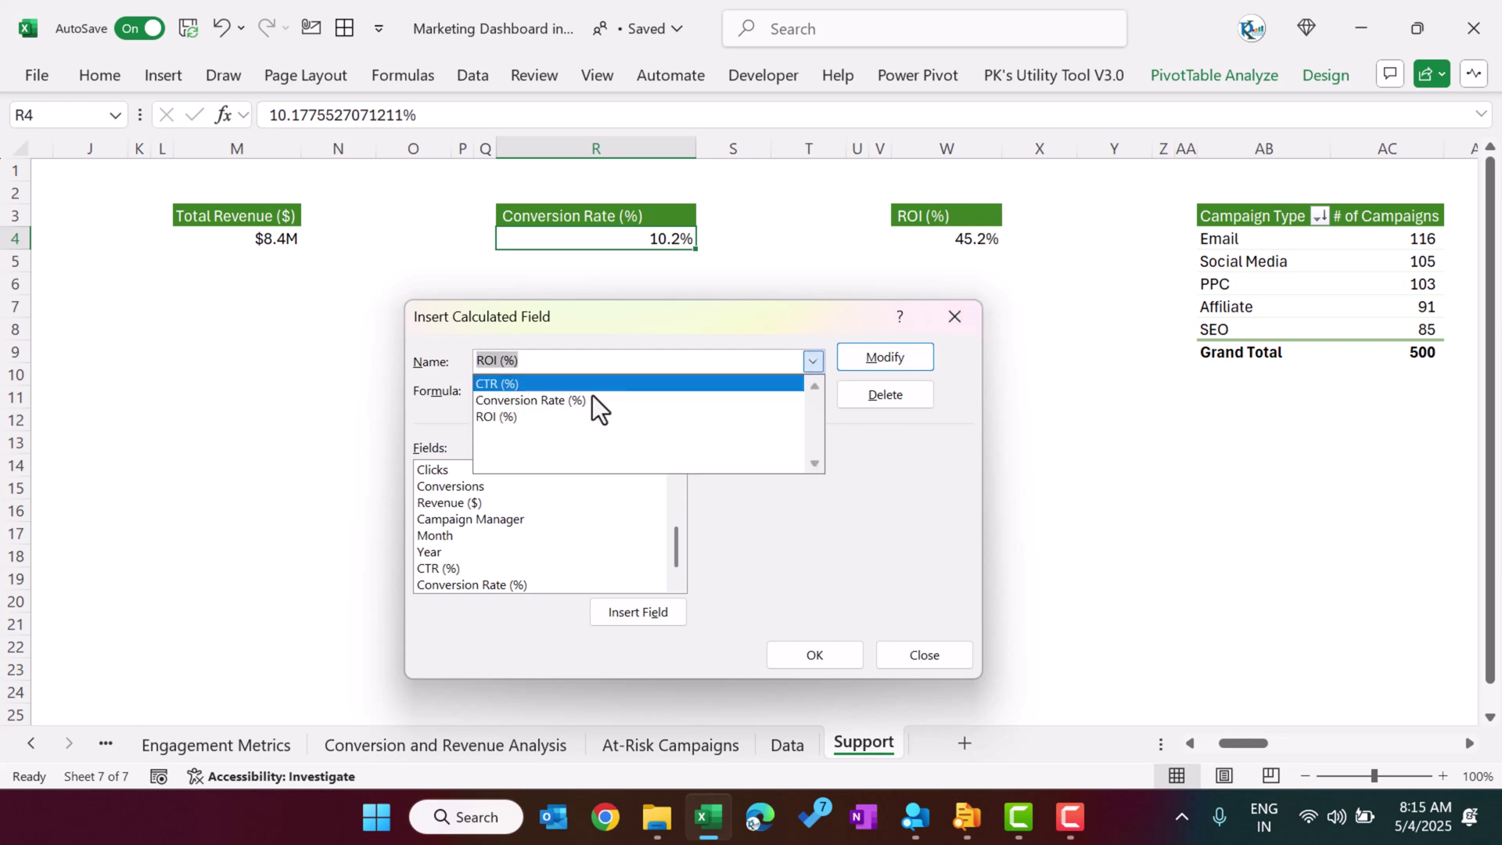
{"action": "left_click", "coordinate": [825, 323]}
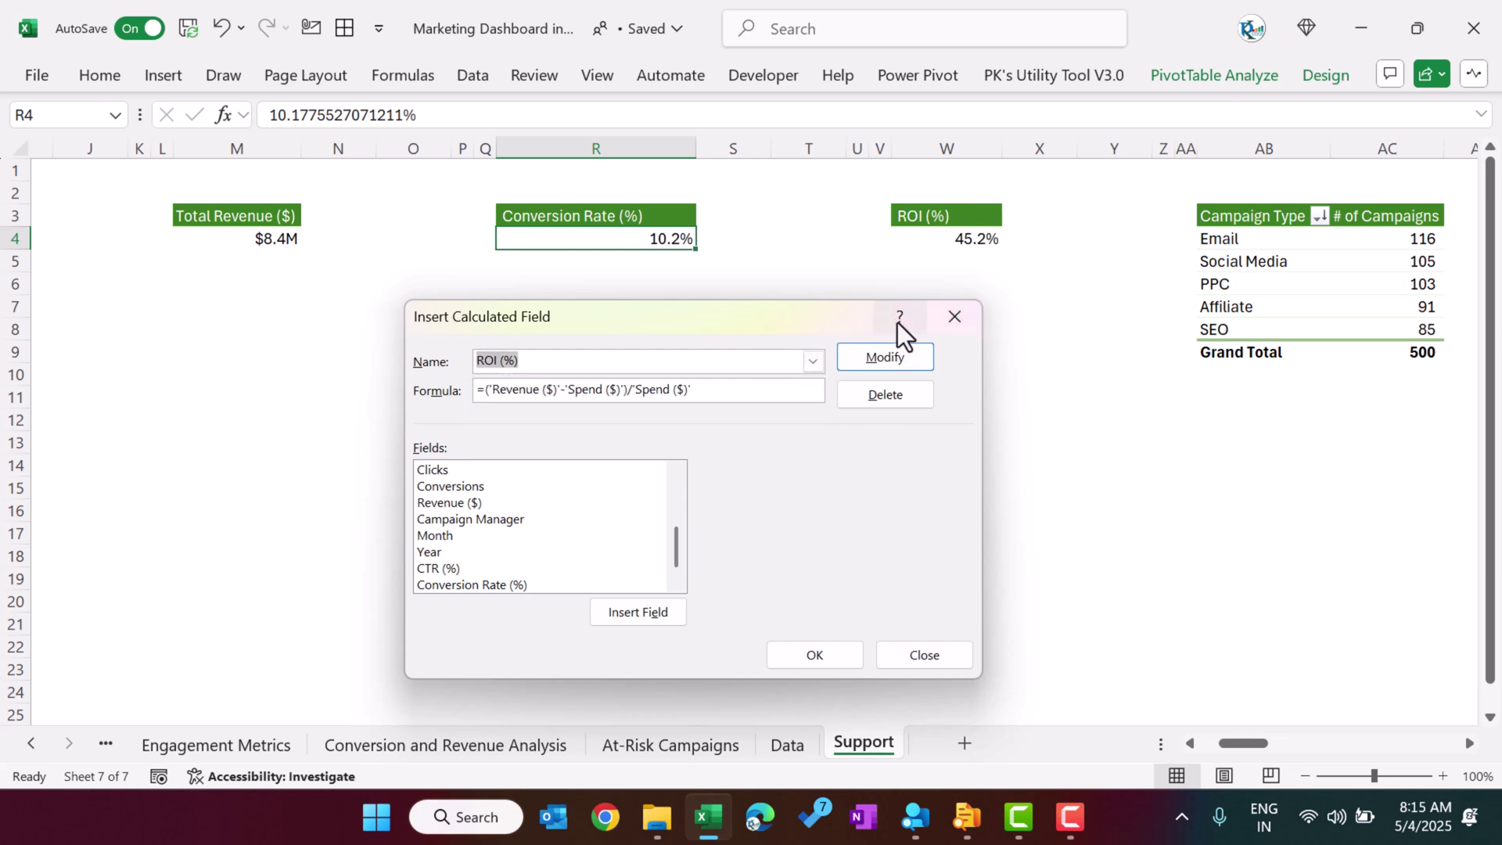
{"action": "left_click", "coordinate": [948, 318]}
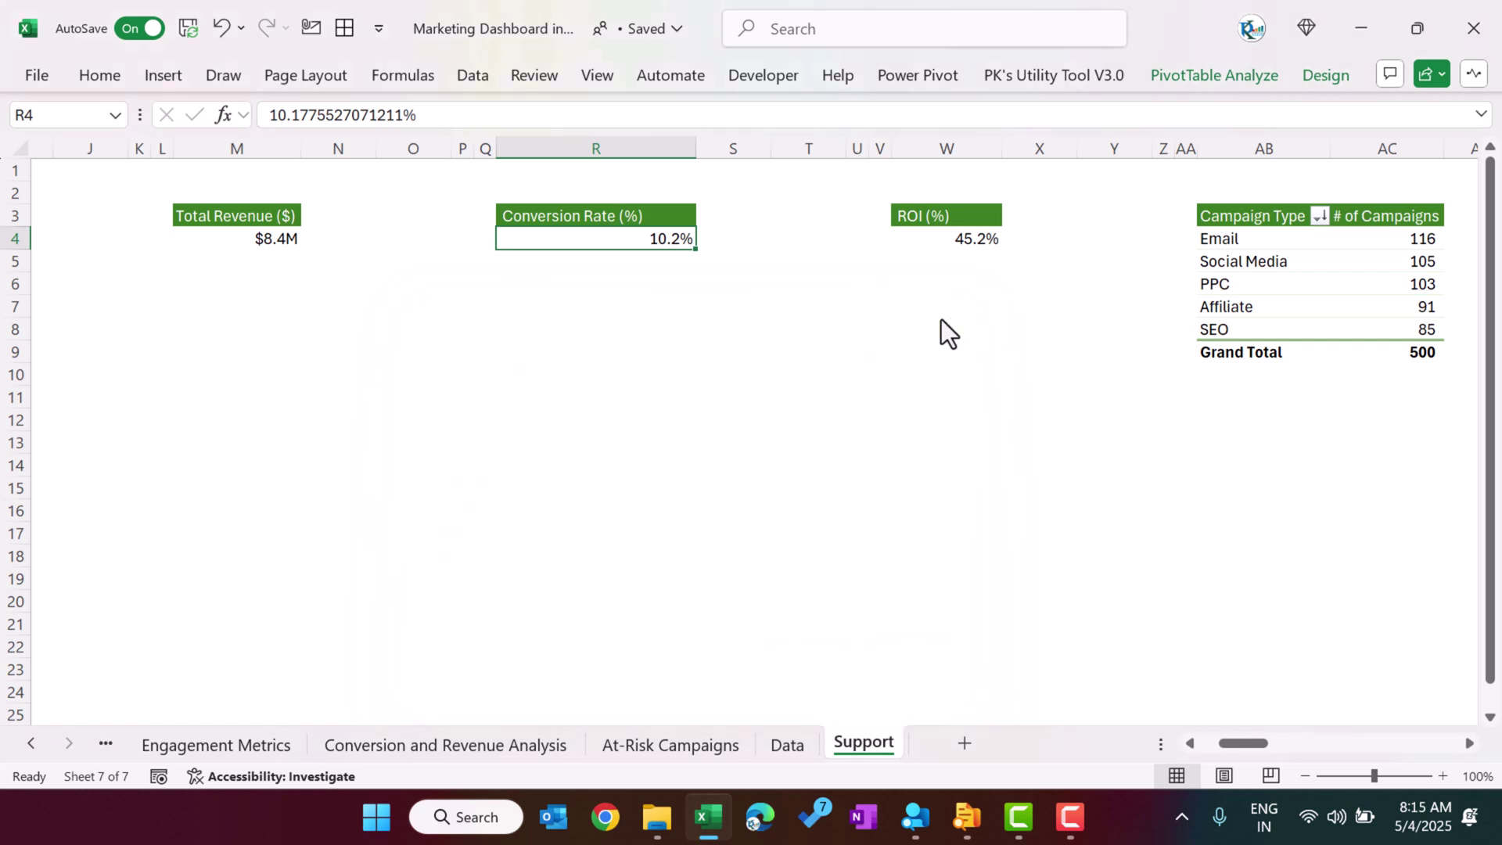
- Show and enlarge the pivot field list to check the value fields of the Conversion Rate and ROI pivot tables
{"action": "right_click", "coordinate": [637, 232]}
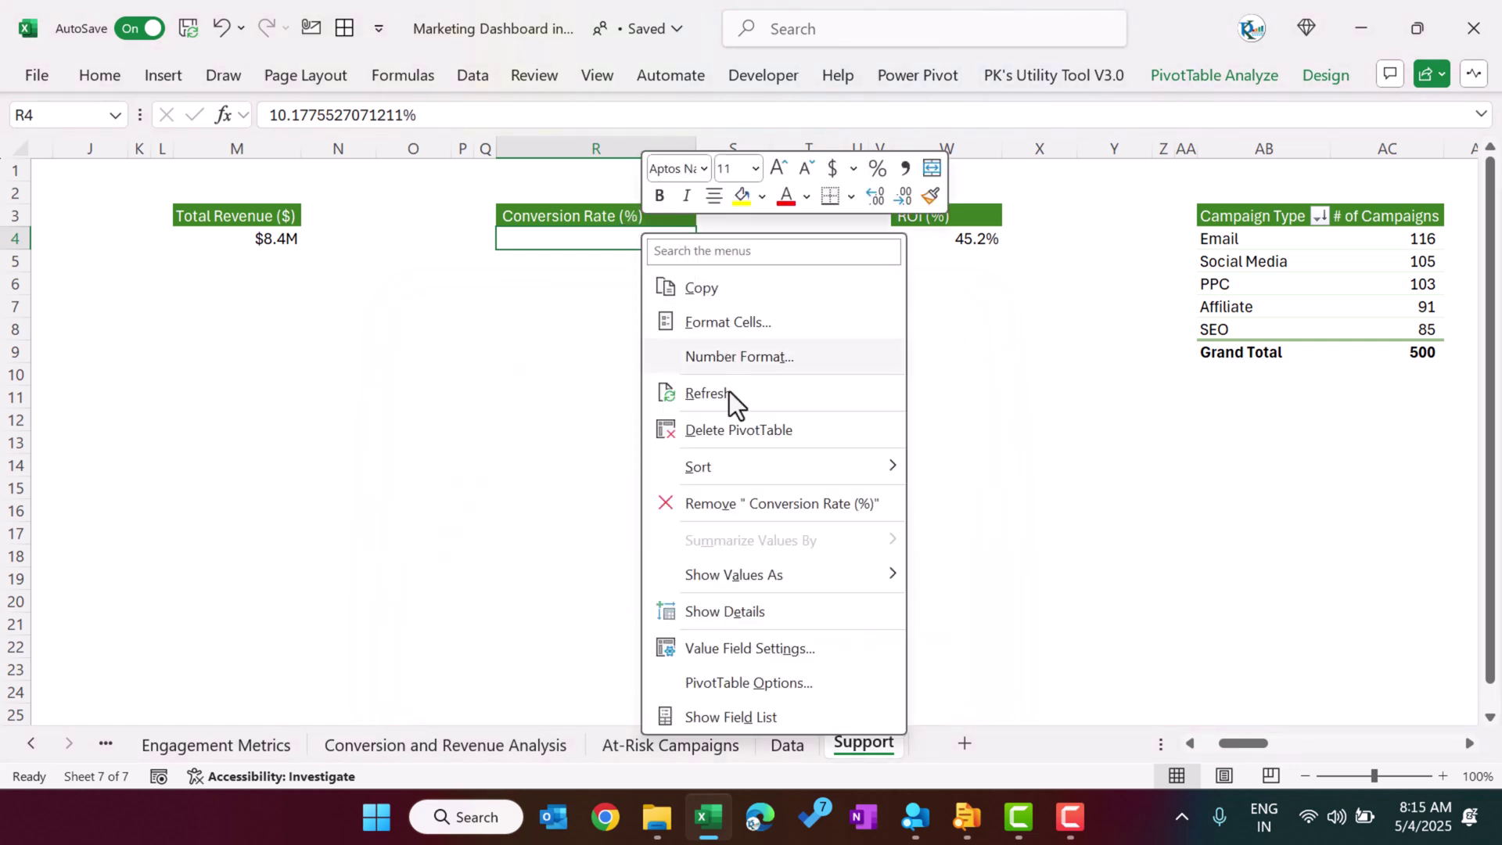
{"action": "left_click", "coordinate": [739, 713]}
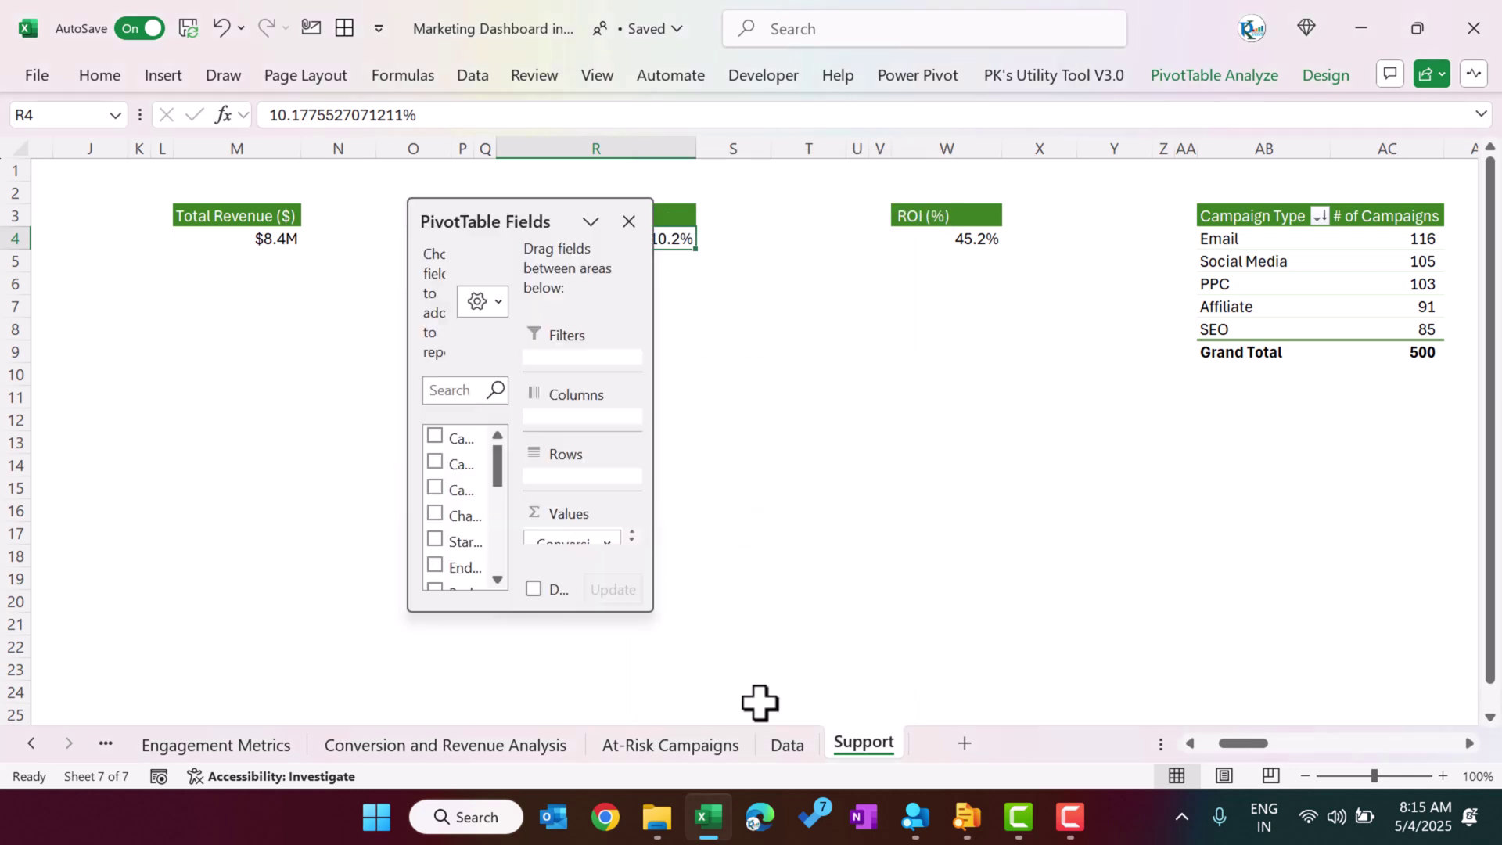
{"action": "left_click_drag", "start_coordinate": [520, 210], "coordinate": [315, 229]}
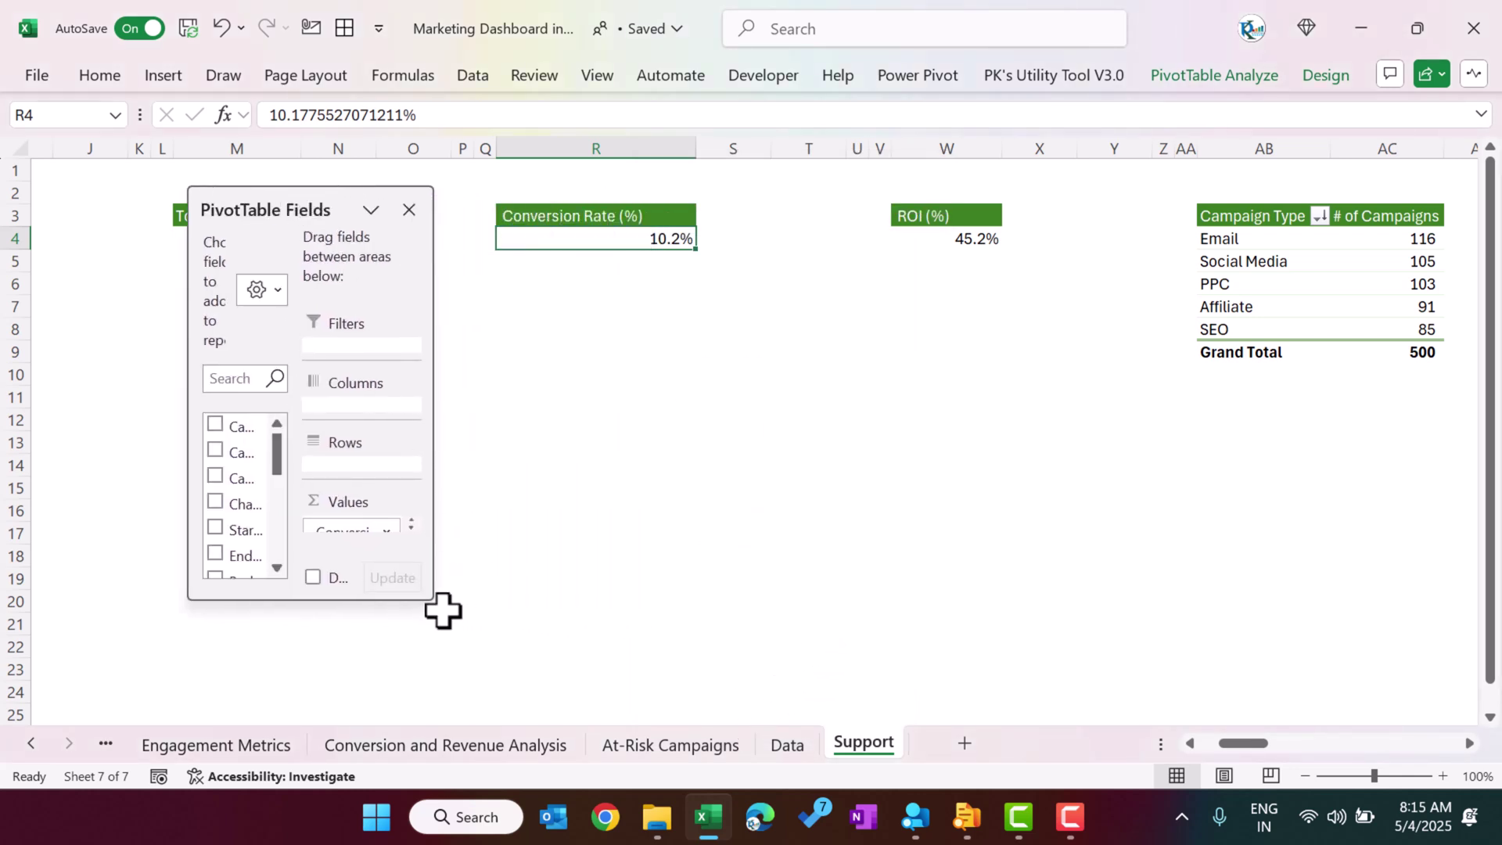
{"action": "left_click_drag", "start_coordinate": [428, 594], "coordinate": [669, 723]}
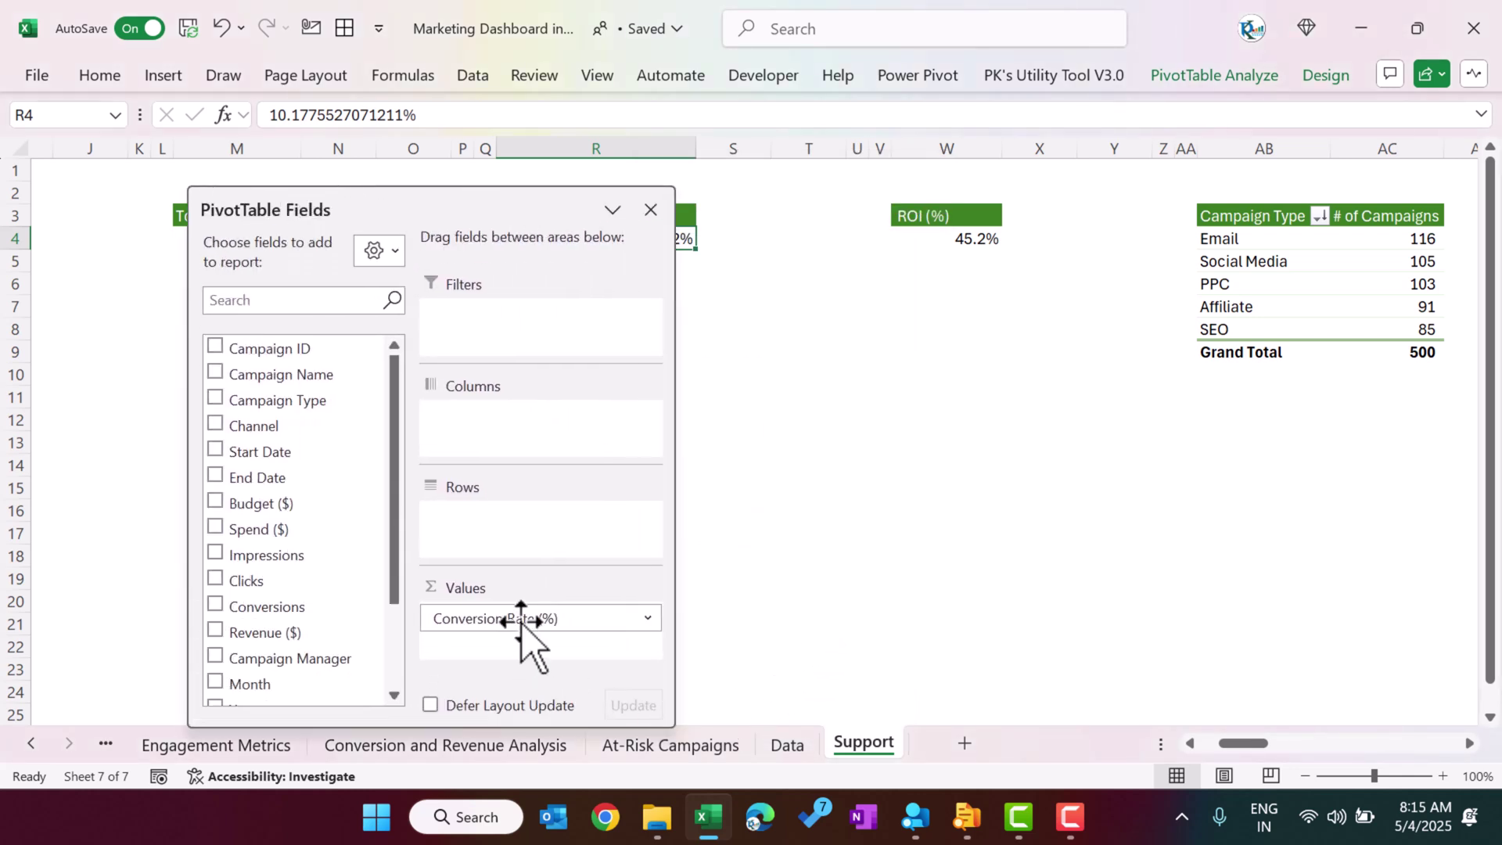
{"action": "left_click", "coordinate": [957, 234]}
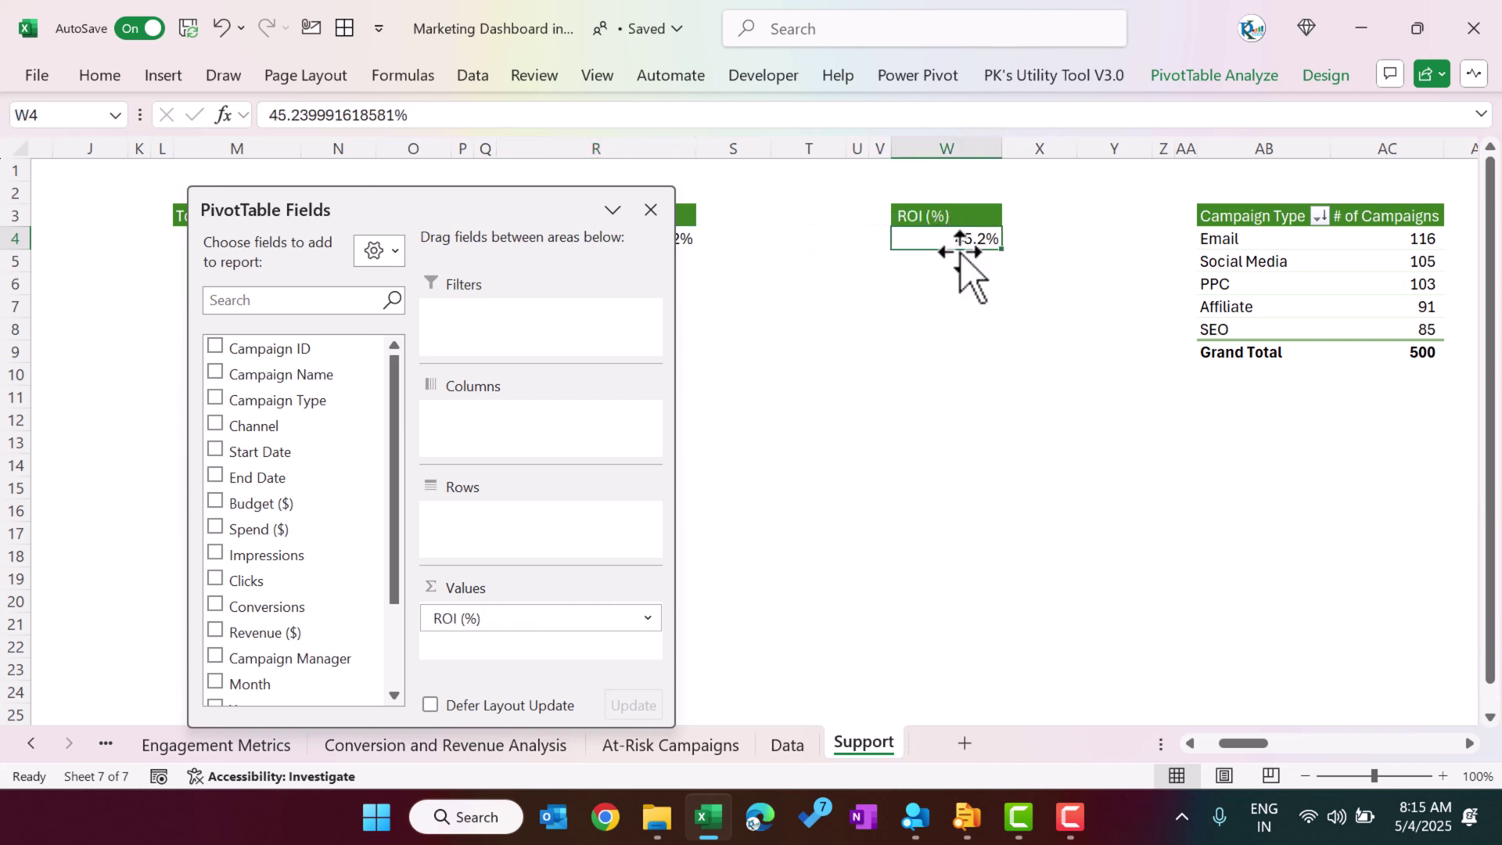
- Examine the pivot table of campaign counts by Campaign Type together with its row and value fields
{"action": "left_click_drag", "start_coordinate": [1233, 742], "coordinate": [1250, 744]}
{"action": "left_click_drag", "start_coordinate": [836, 240], "coordinate": [822, 334]}
{"action": "left_click", "coordinate": [967, 241]}
{"action": "left_click_drag", "start_coordinate": [967, 241], "coordinate": [968, 319]}
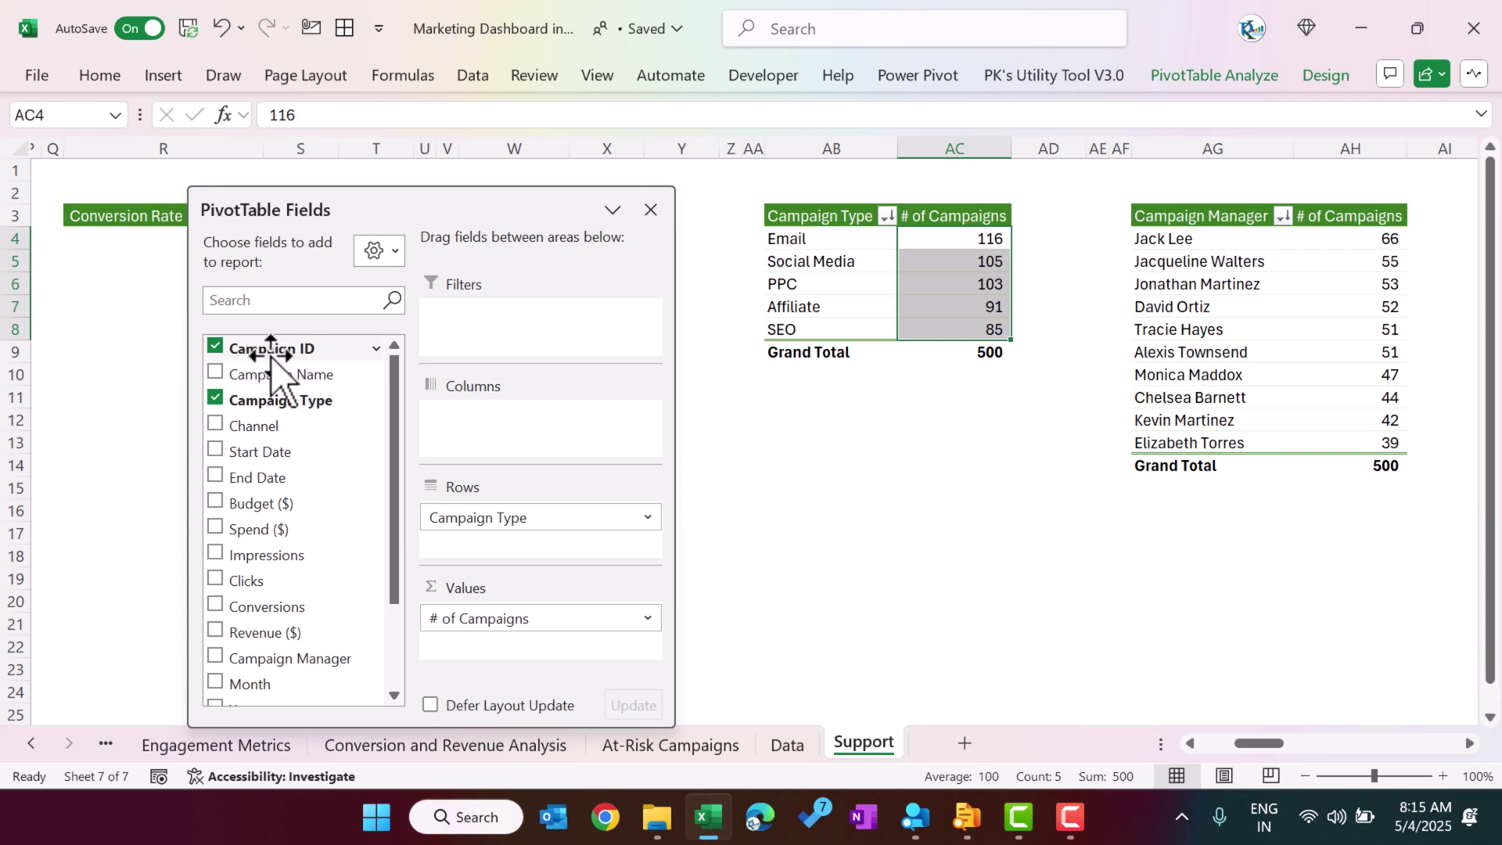
- Try naming the # of Campaigns value field Count of Campaigns in its value field settings
{"action": "left_click", "coordinate": [528, 619]}
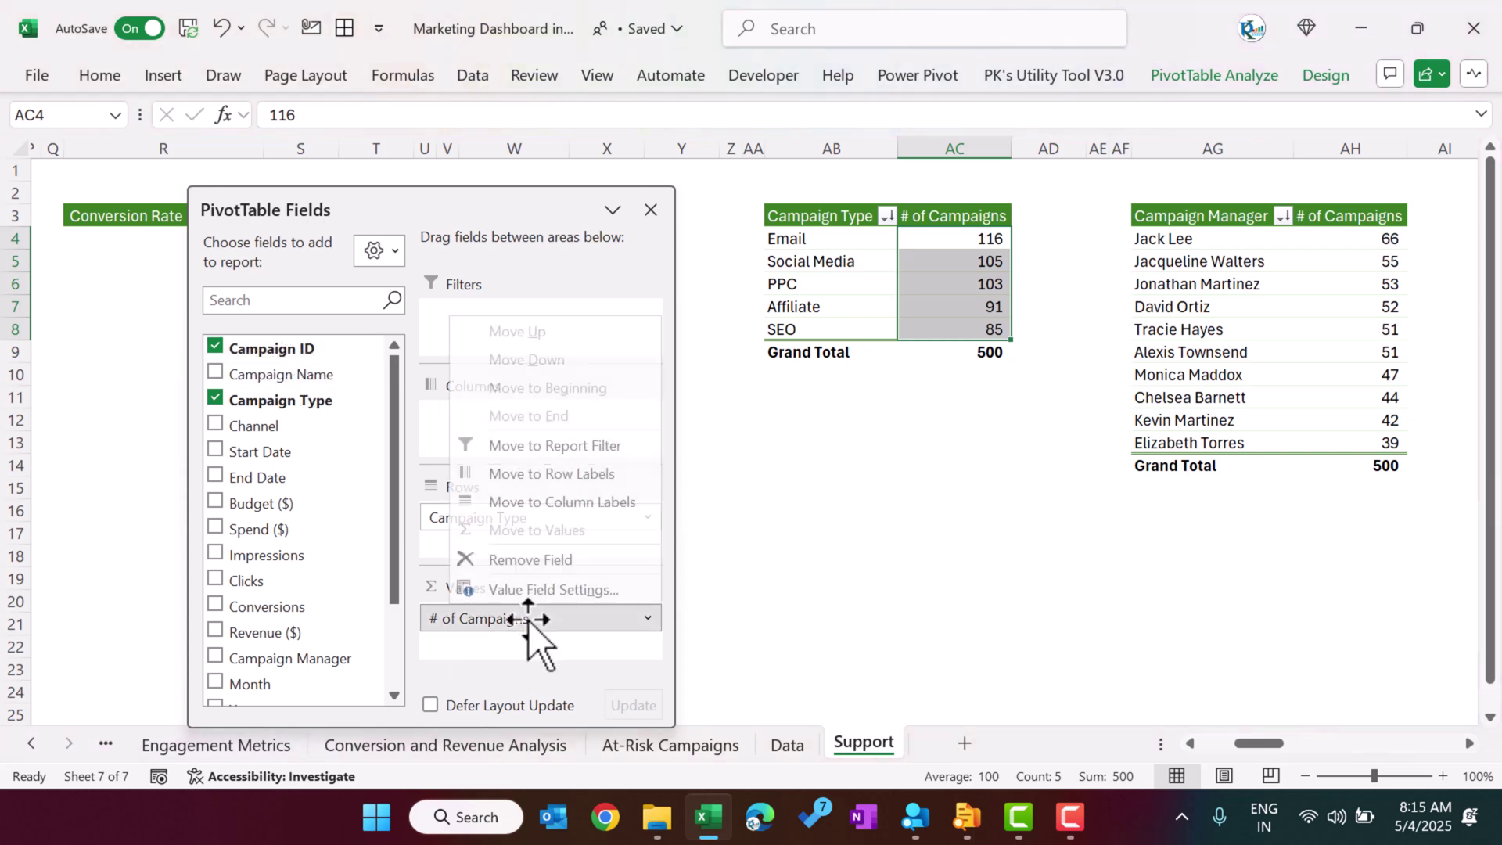
{"action": "left_click", "coordinate": [562, 593]}
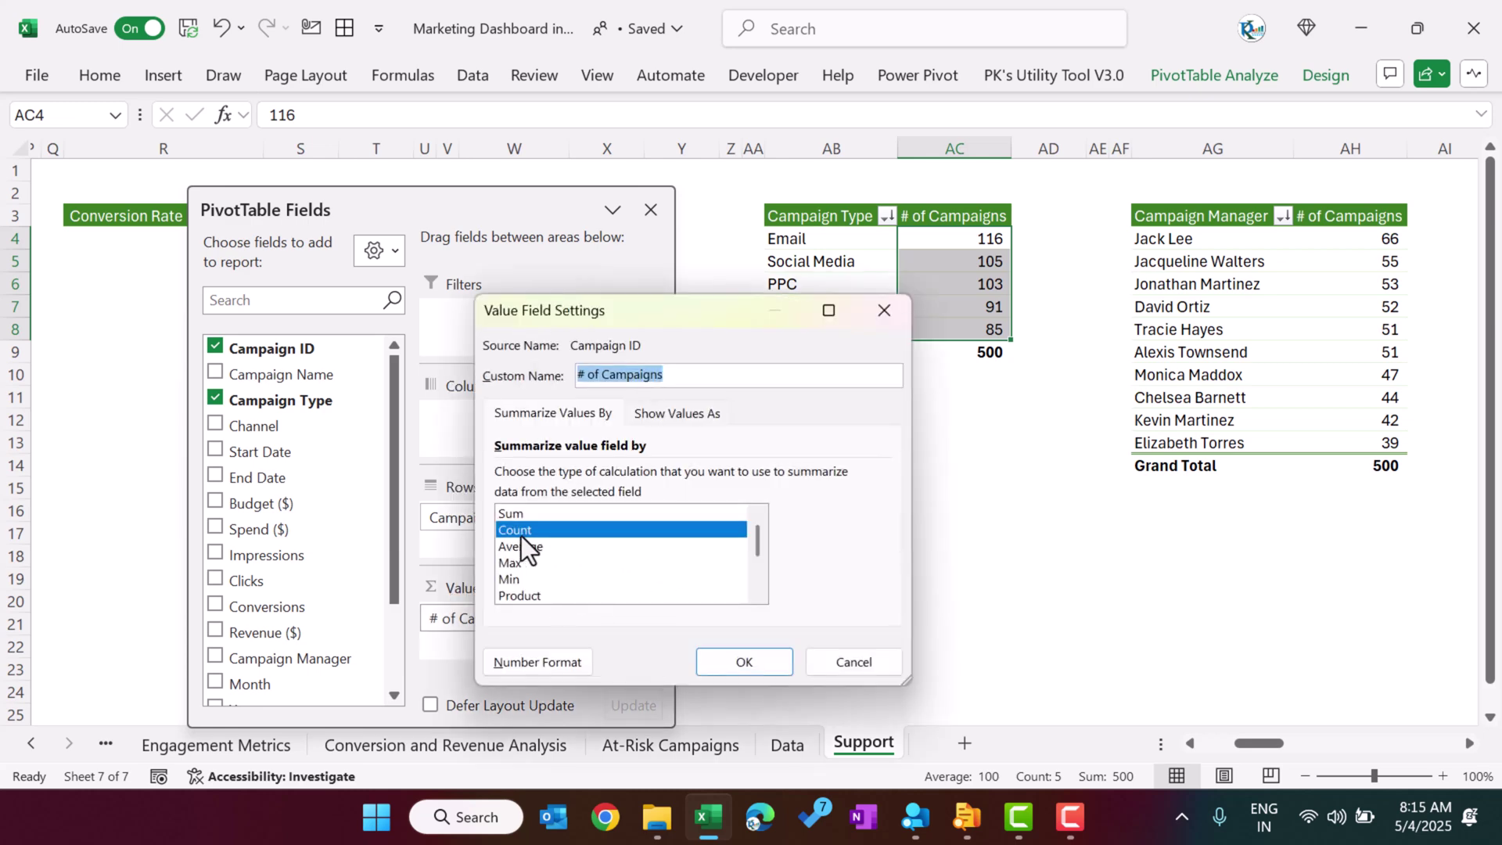
{"action": "type", "text": "Count of Campaigns"}
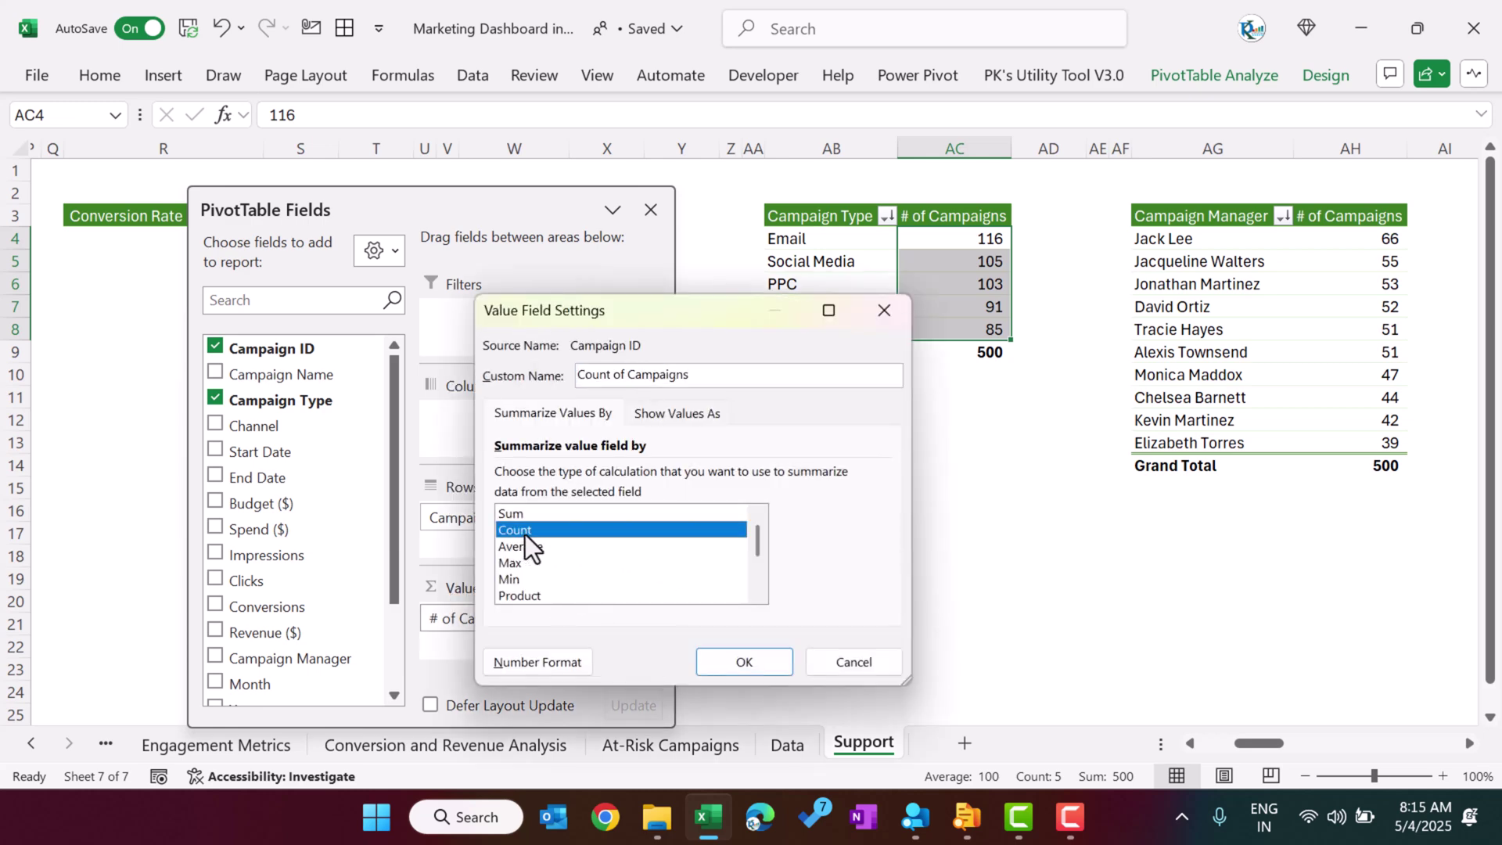
{"action": "left_click", "coordinate": [887, 314]}
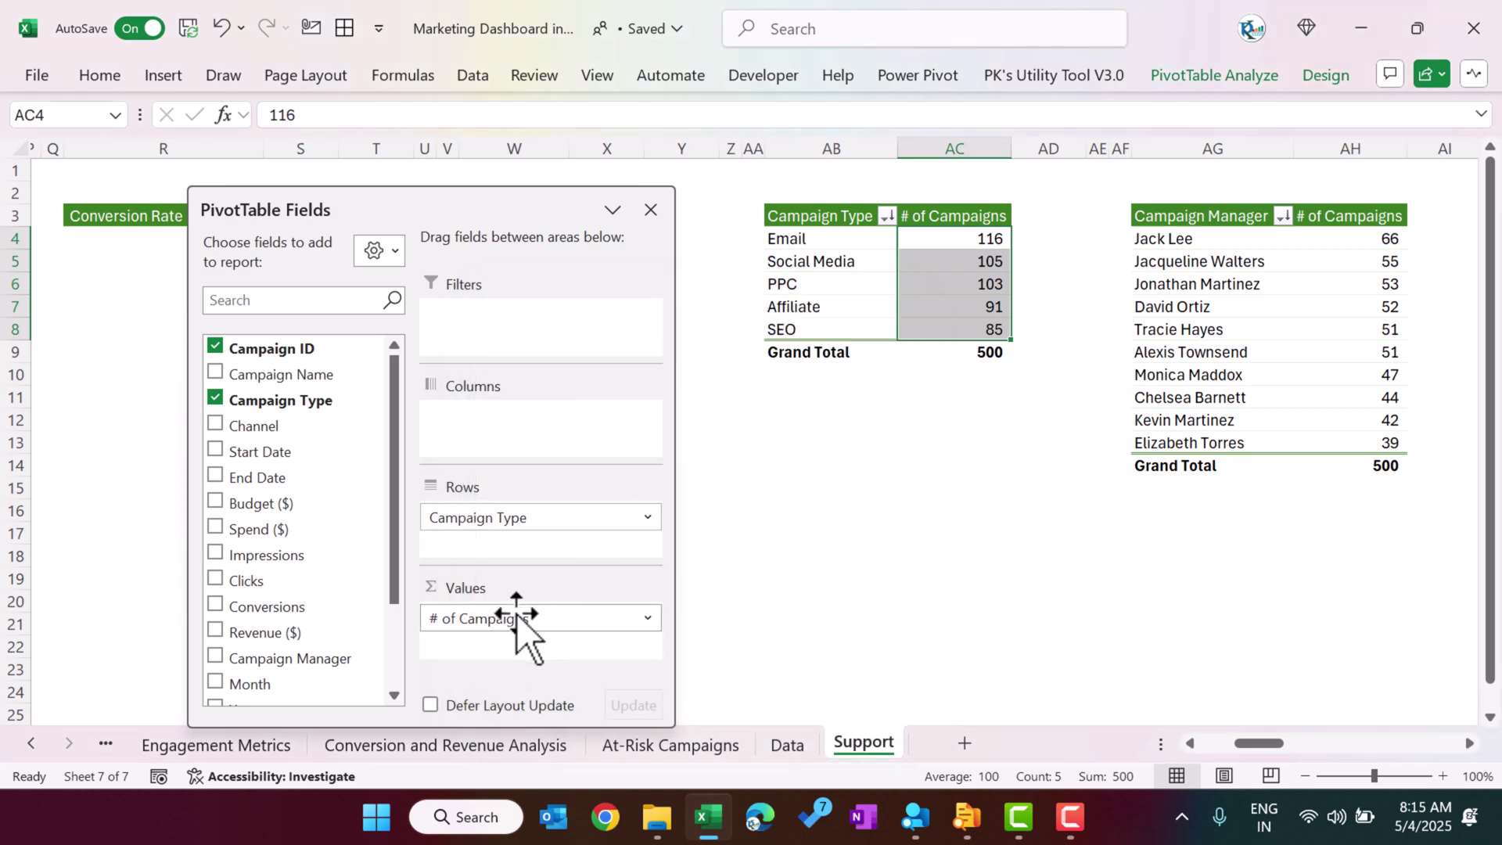
- Check the source field, custom name and summary calculation of the # of Campaigns value field, leaving its settings unchanged
{"action": "left_click", "coordinate": [544, 620]}
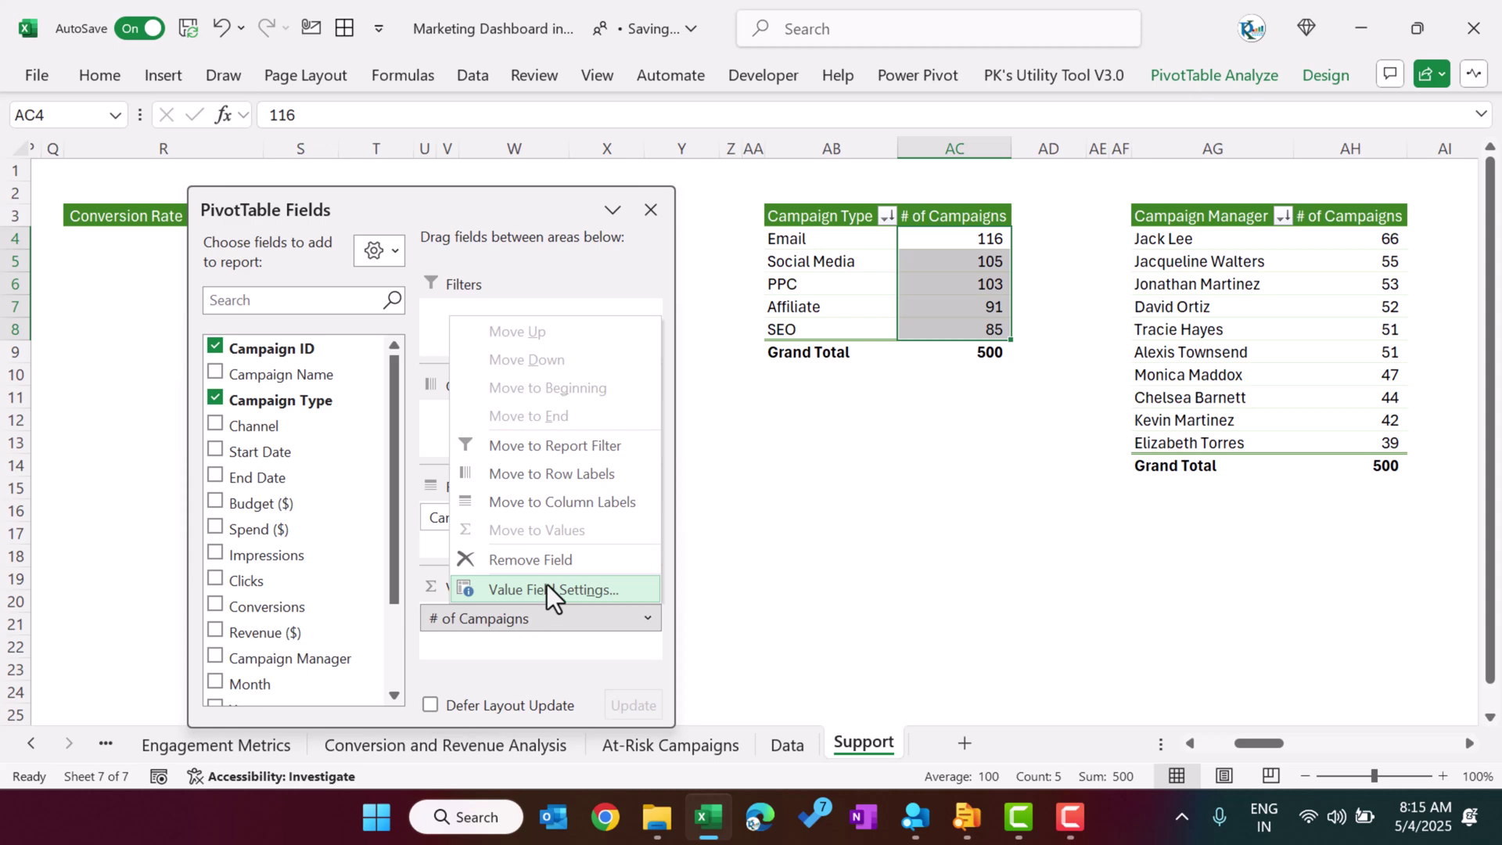
{"action": "left_click", "coordinate": [547, 590]}
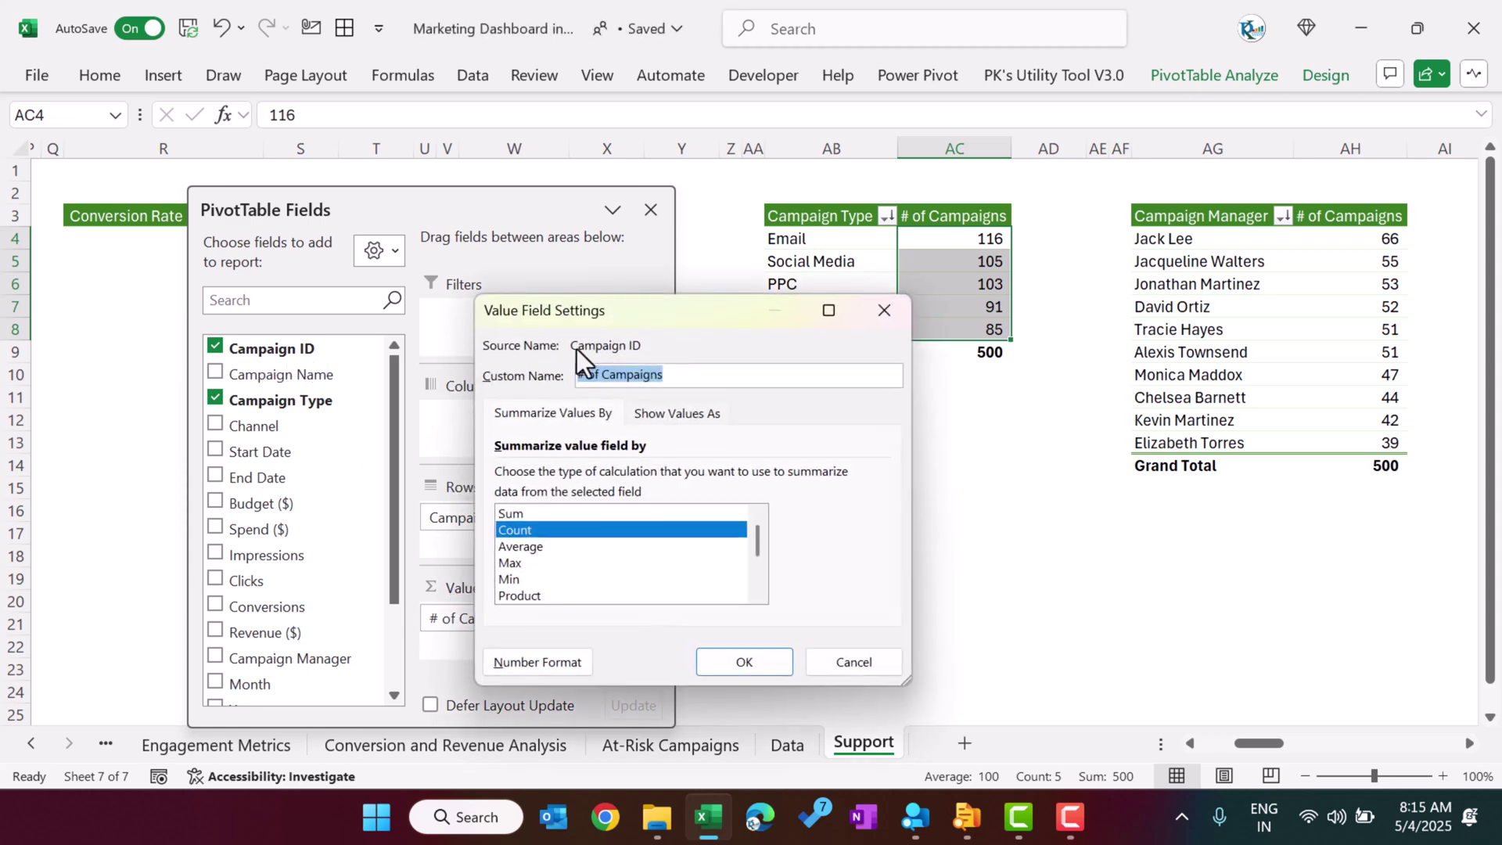
{"action": "key", "text": "End"}
{"action": "left_click_drag", "start_coordinate": [699, 375], "coordinate": [547, 373]}
{"action": "left_click", "coordinate": [884, 310]}
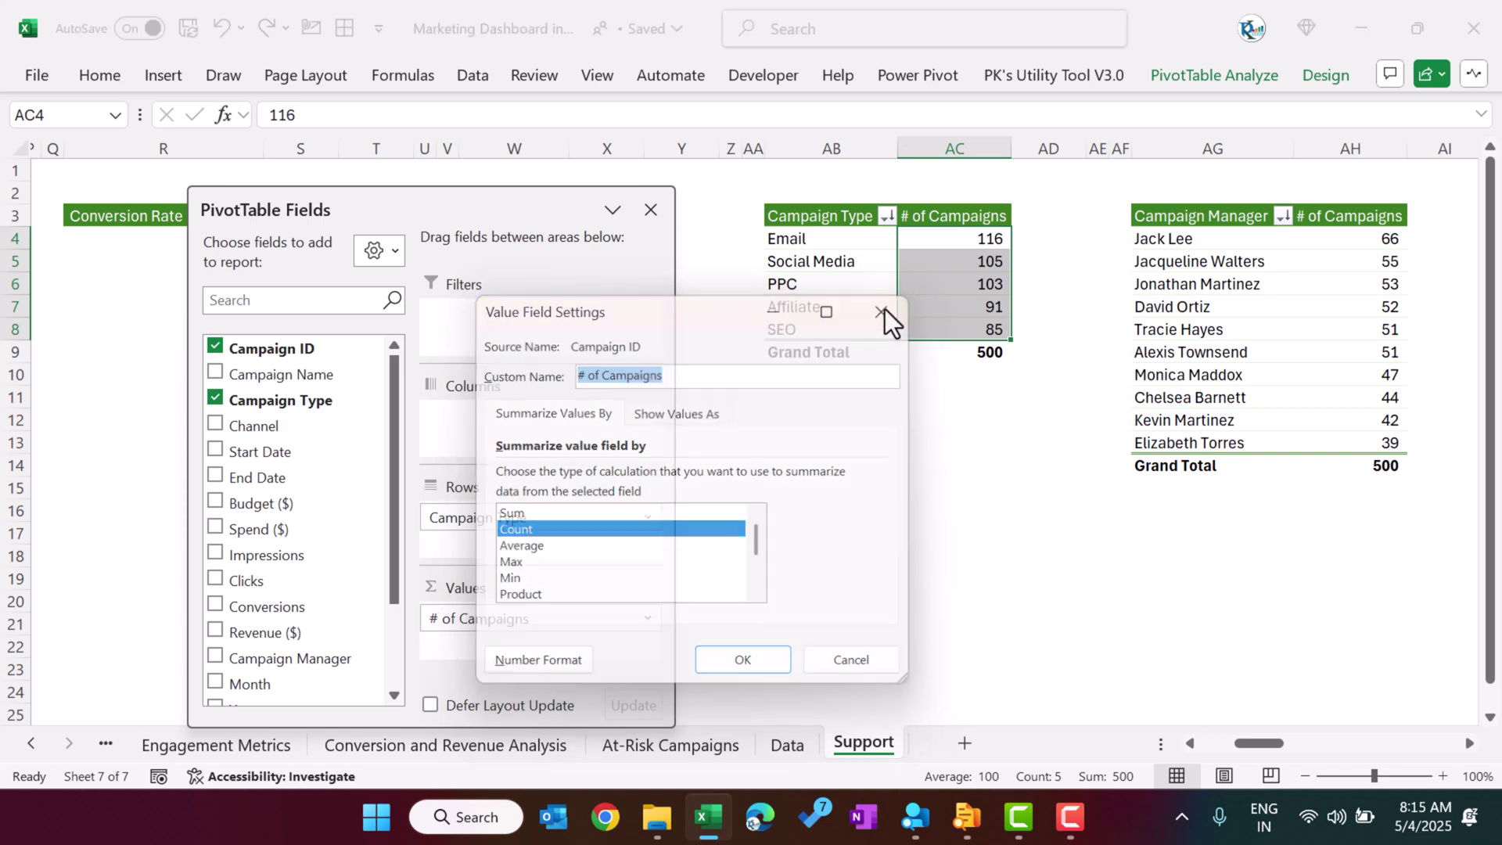
- Close the pivot field list and examine the campaign count pivot tables by Campaign Manager and by Channel
{"action": "left_click", "coordinate": [650, 208]}
{"action": "left_click_drag", "start_coordinate": [1257, 747], "coordinate": [1283, 748]}
{"action": "left_click_drag", "start_coordinate": [598, 238], "coordinate": [610, 420]}
{"action": "left_click_drag", "start_coordinate": [735, 238], "coordinate": [749, 403]}
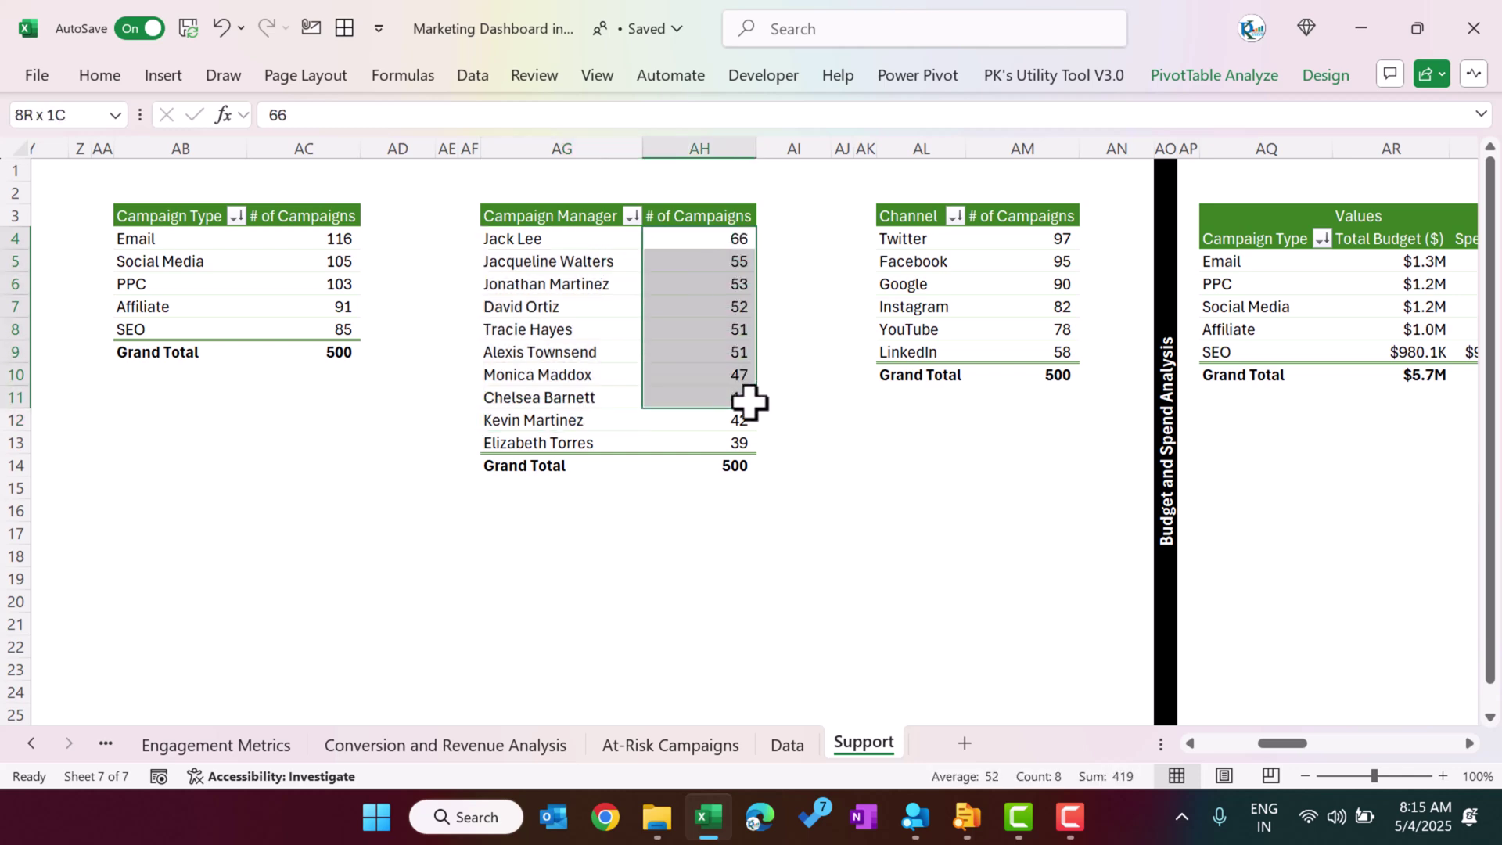
{"action": "left_click", "coordinate": [1022, 283]}
{"action": "left_click_drag", "start_coordinate": [922, 236], "coordinate": [912, 335]}
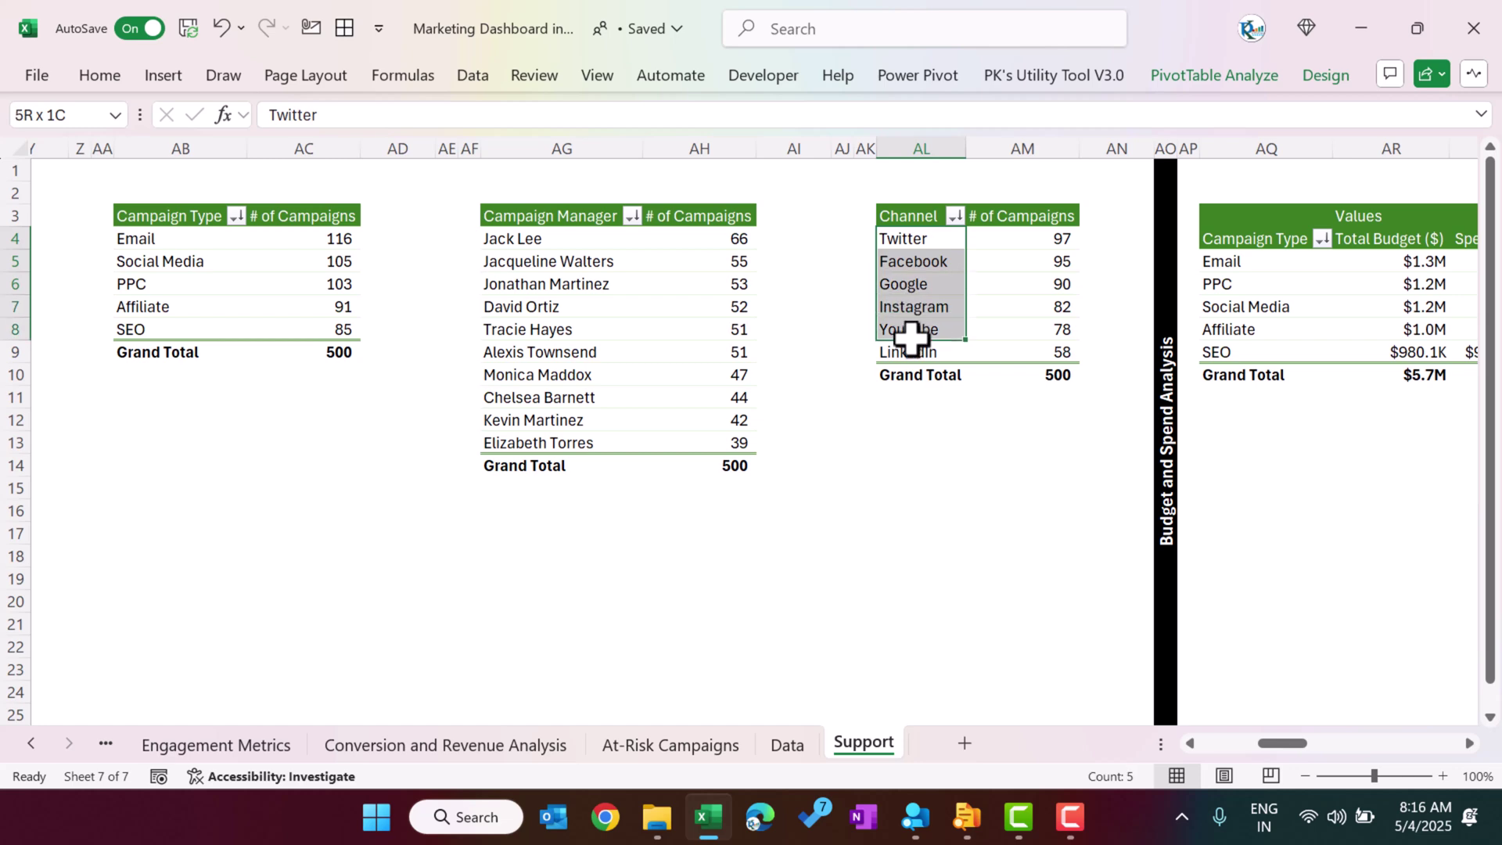
{"action": "left_click_drag", "start_coordinate": [1039, 245], "coordinate": [1046, 341]}
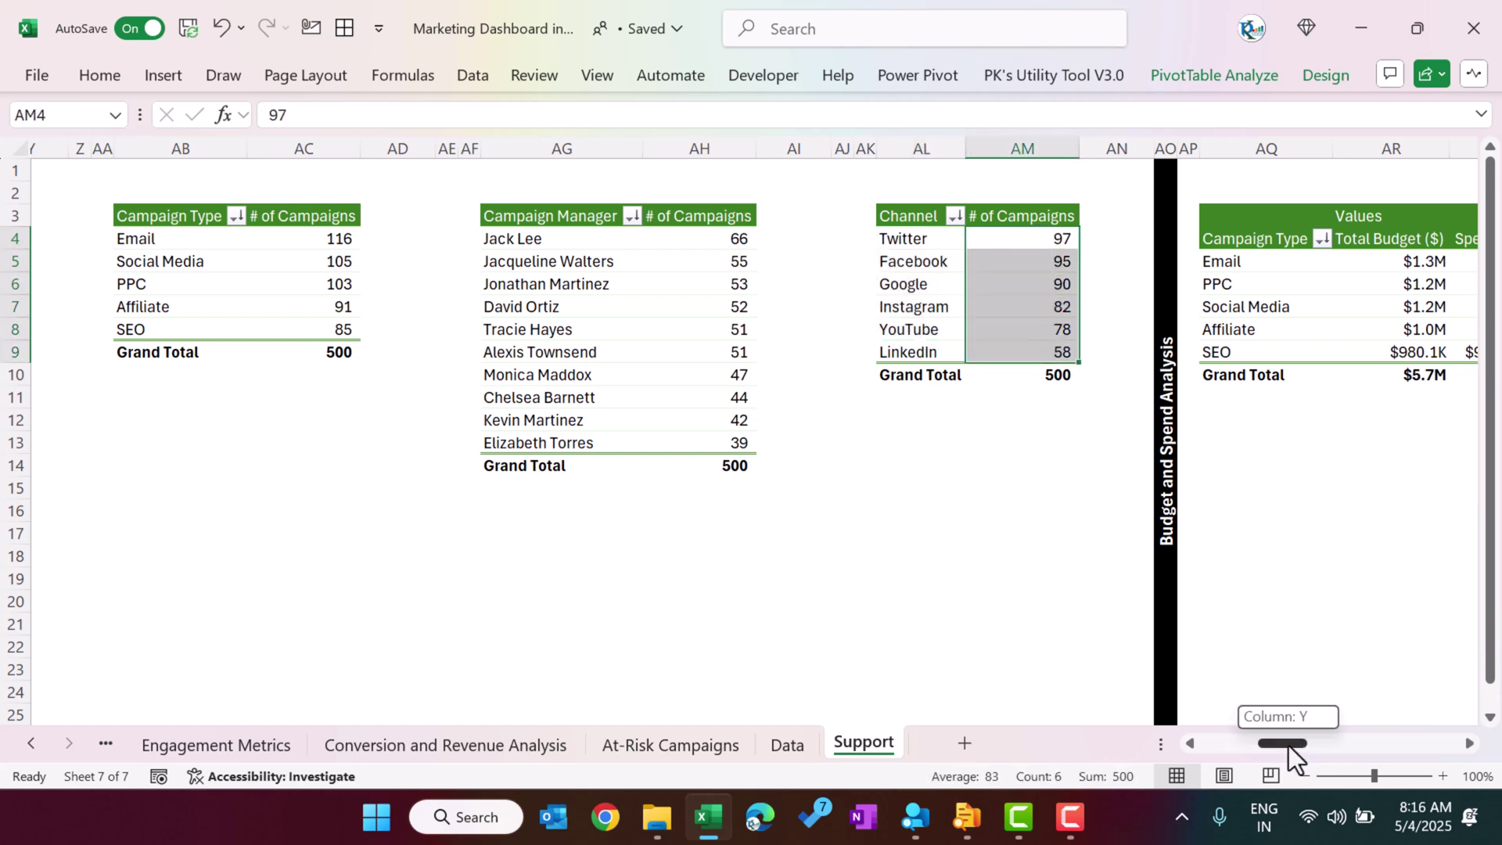
- Locate the Overview and Budget and Spend Analysis section markers and examine the Total Budget pivot table by Campaign Type
{"action": "left_click_drag", "start_coordinate": [1288, 744], "coordinate": [1148, 750]}
{"action": "left_click", "coordinate": [37, 444]}
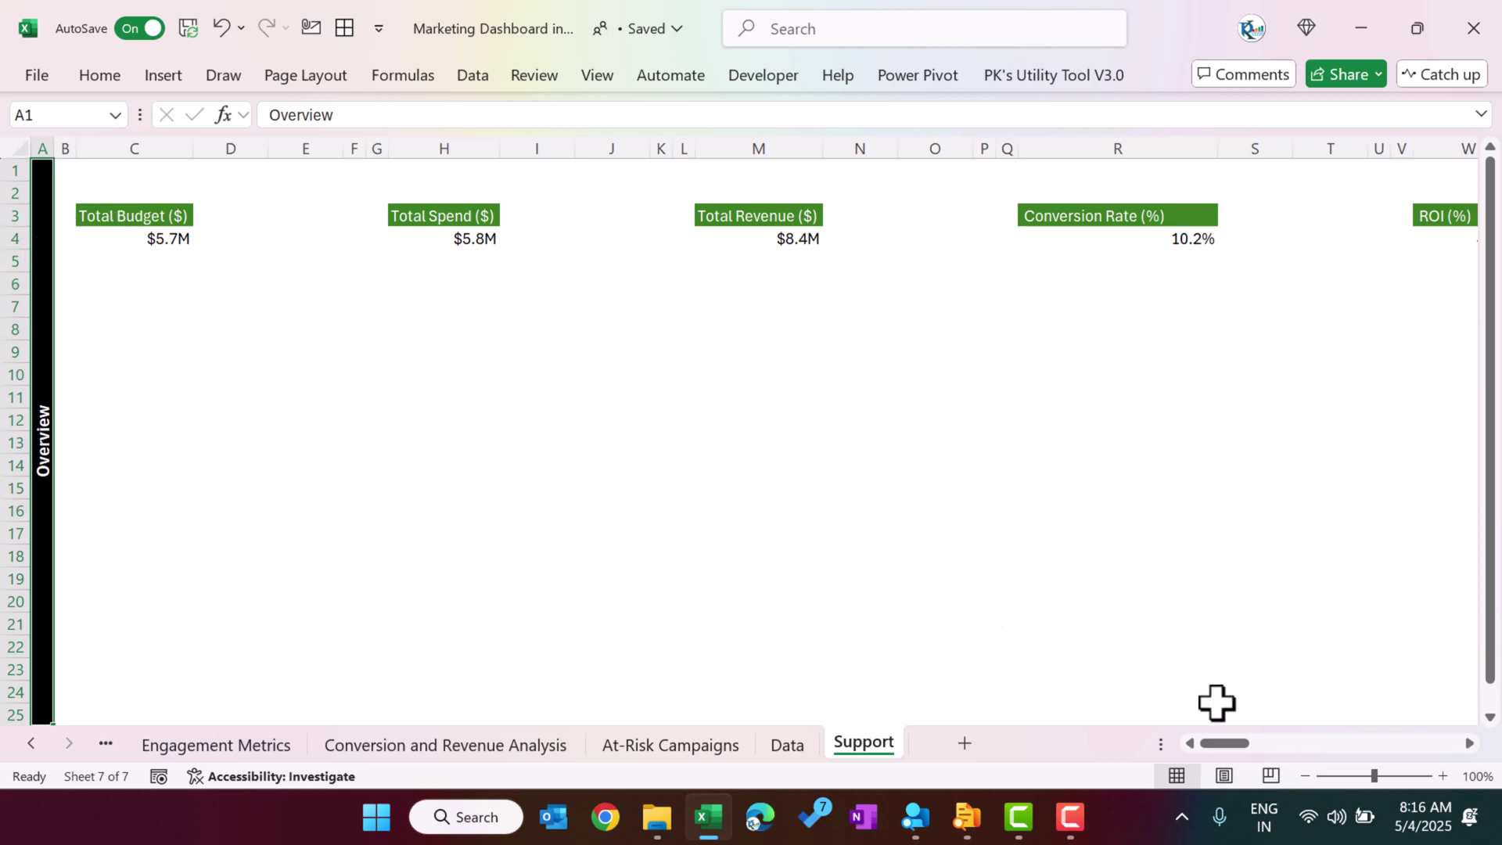
{"action": "left_click_drag", "start_coordinate": [1220, 748], "coordinate": [1311, 747]}
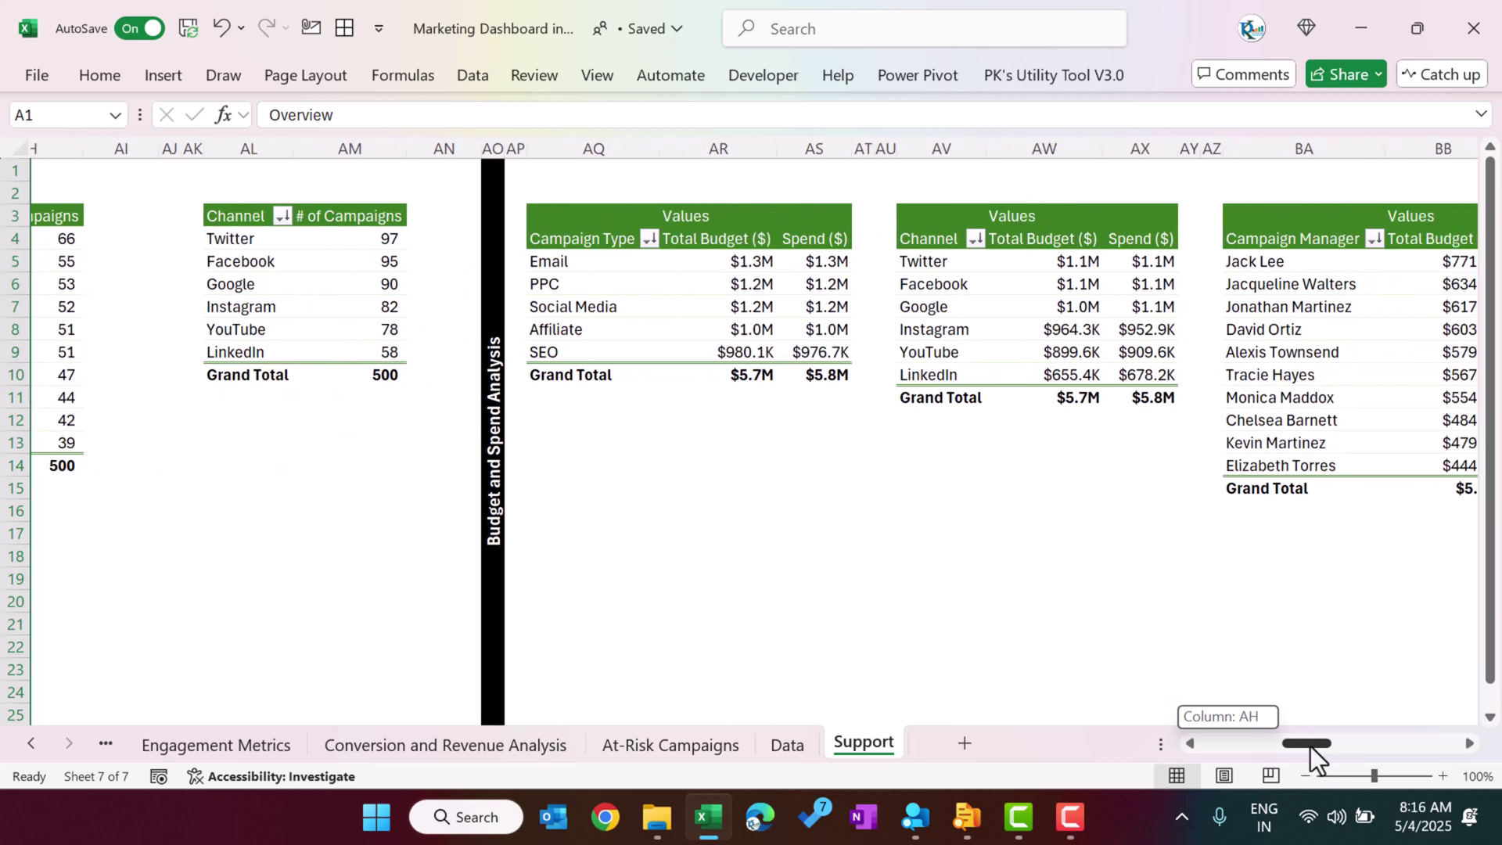
{"action": "left_click", "coordinate": [489, 442]}
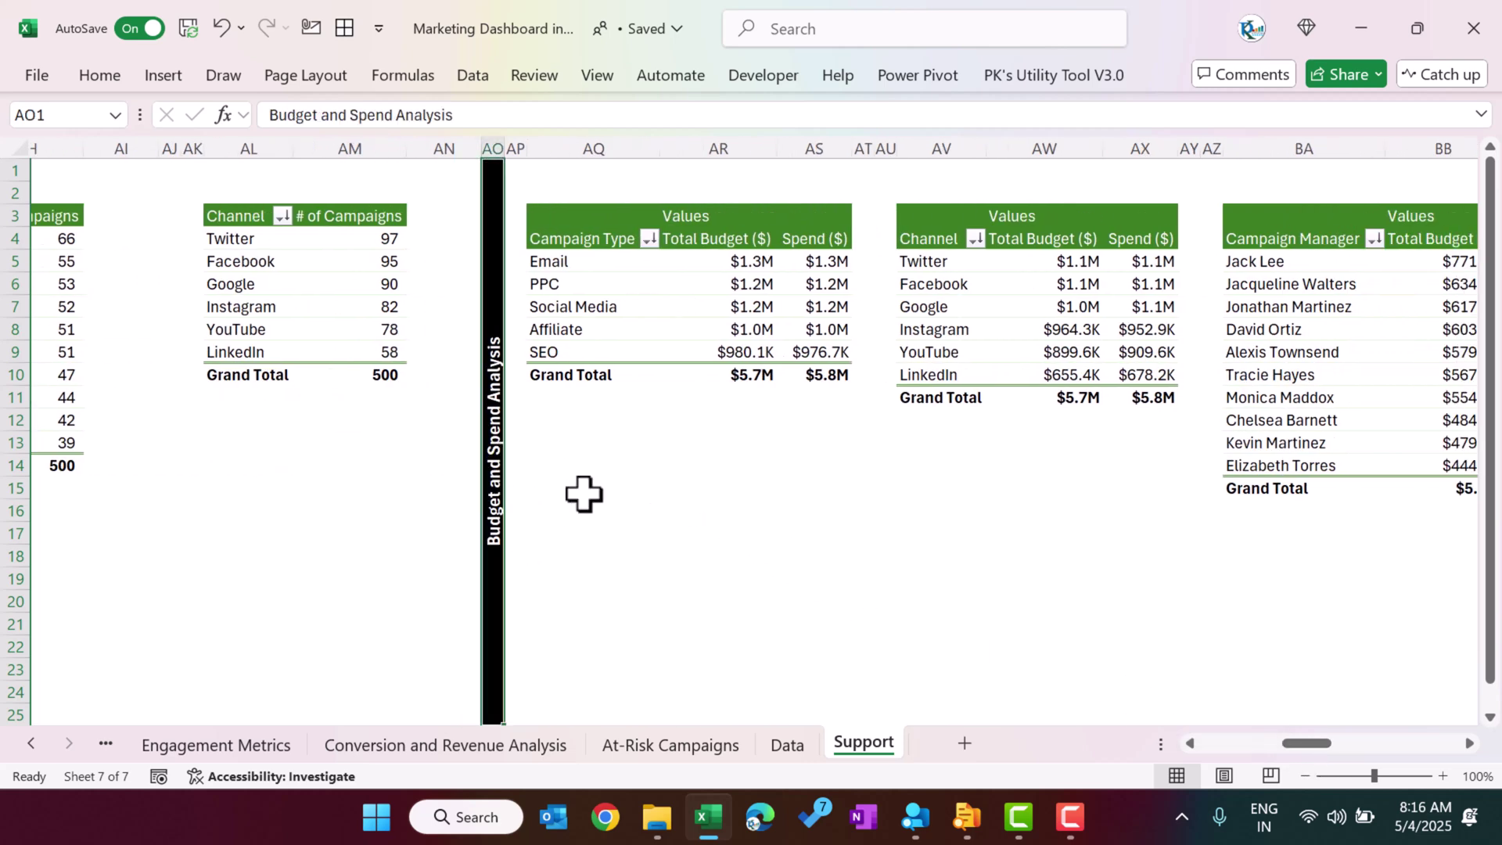
{"action": "left_click_drag", "start_coordinate": [590, 272], "coordinate": [593, 352]}
{"action": "left_click_drag", "start_coordinate": [770, 266], "coordinate": [755, 354]}
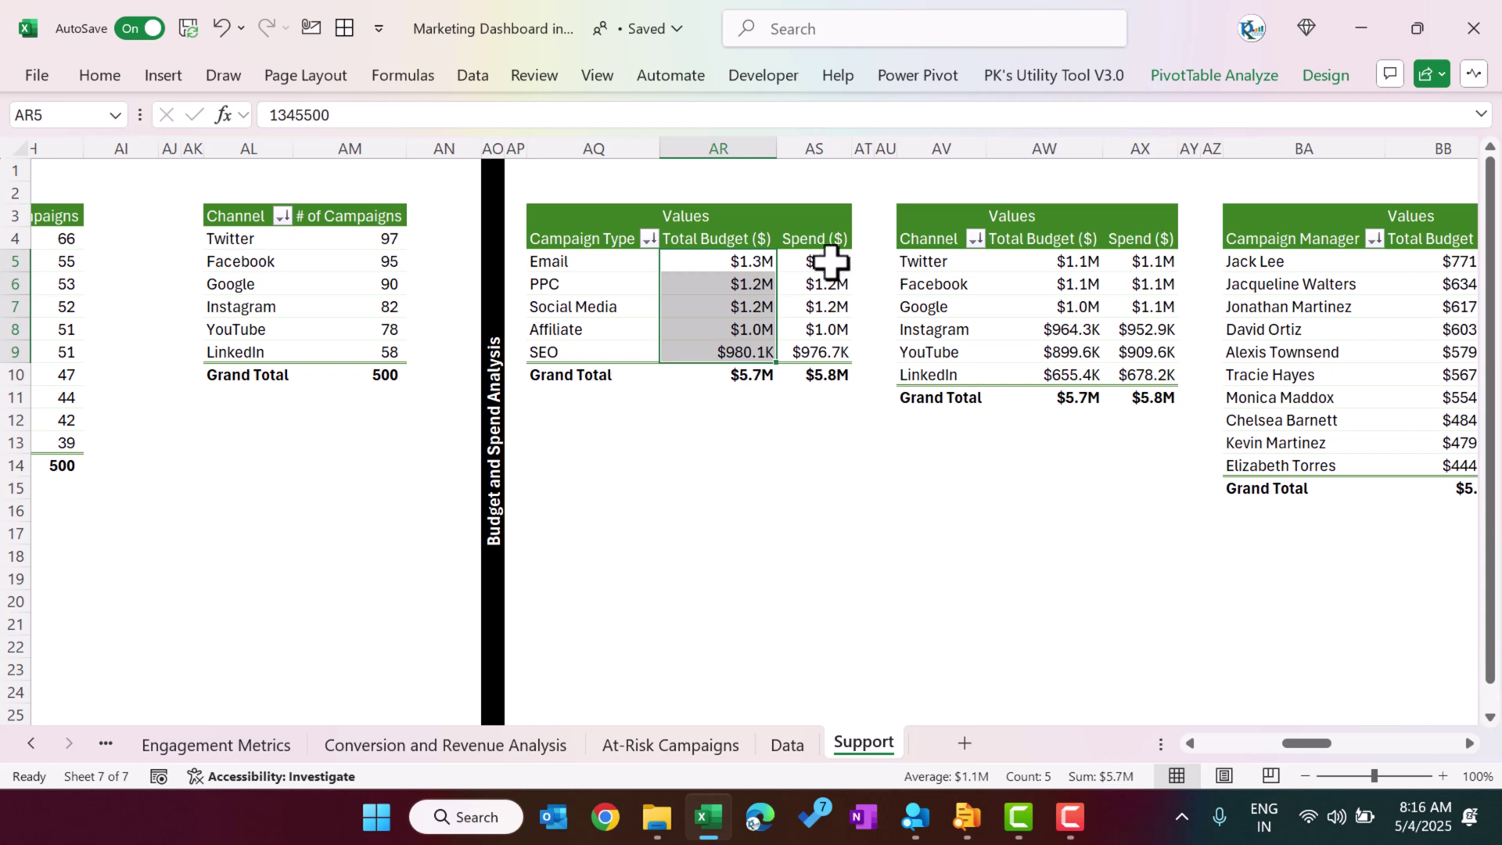
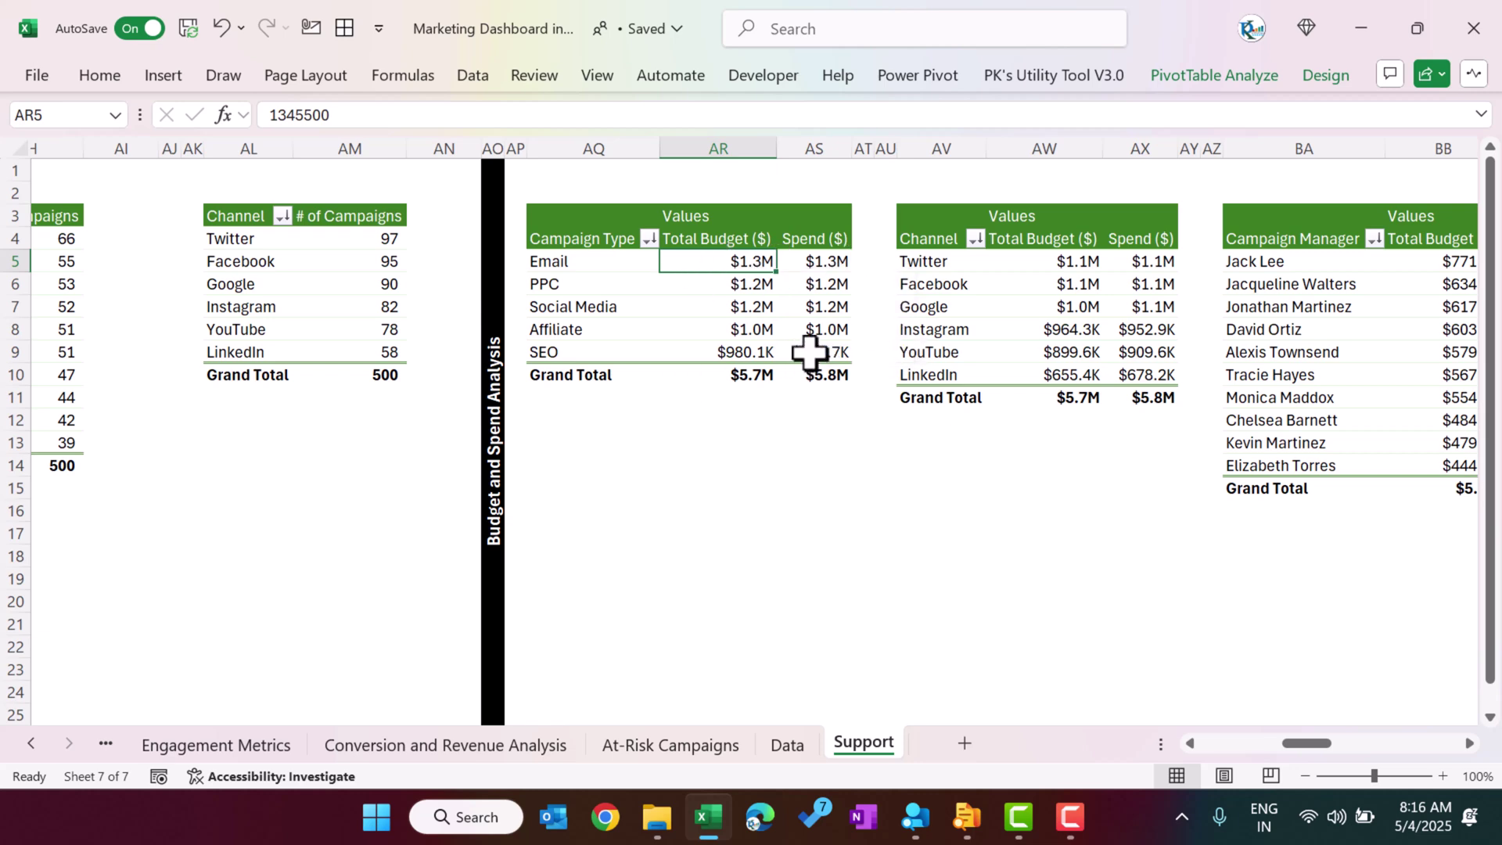
- Try to edit the Email Total Budget cell AR5 in the Campaign Type pivot table
{"action": "left_click", "coordinate": [269, 118]}
{"action": "key", "text": "Return"}
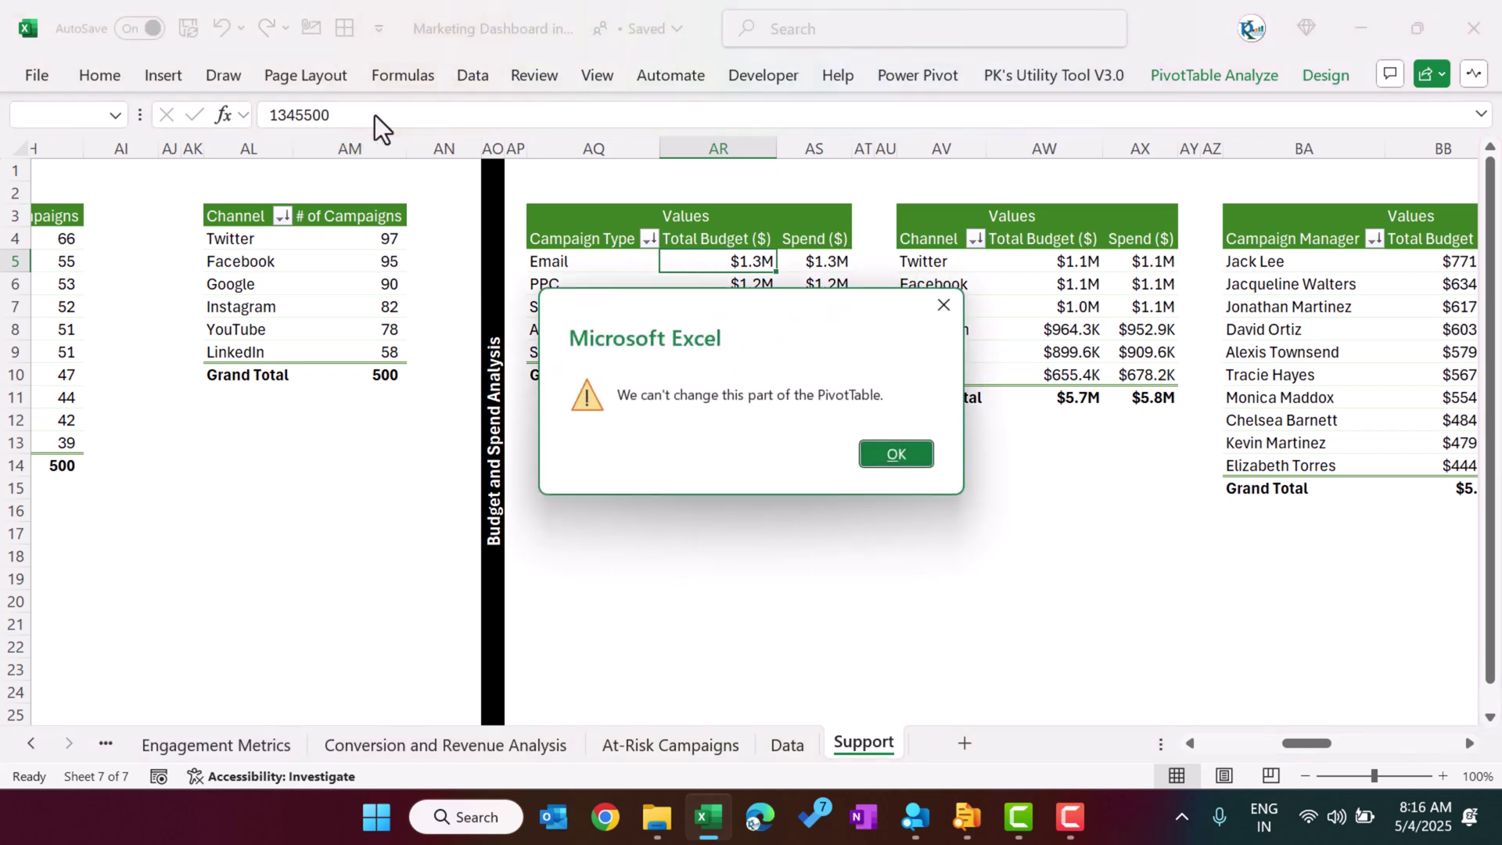
{"action": "left_click", "coordinate": [896, 455]}
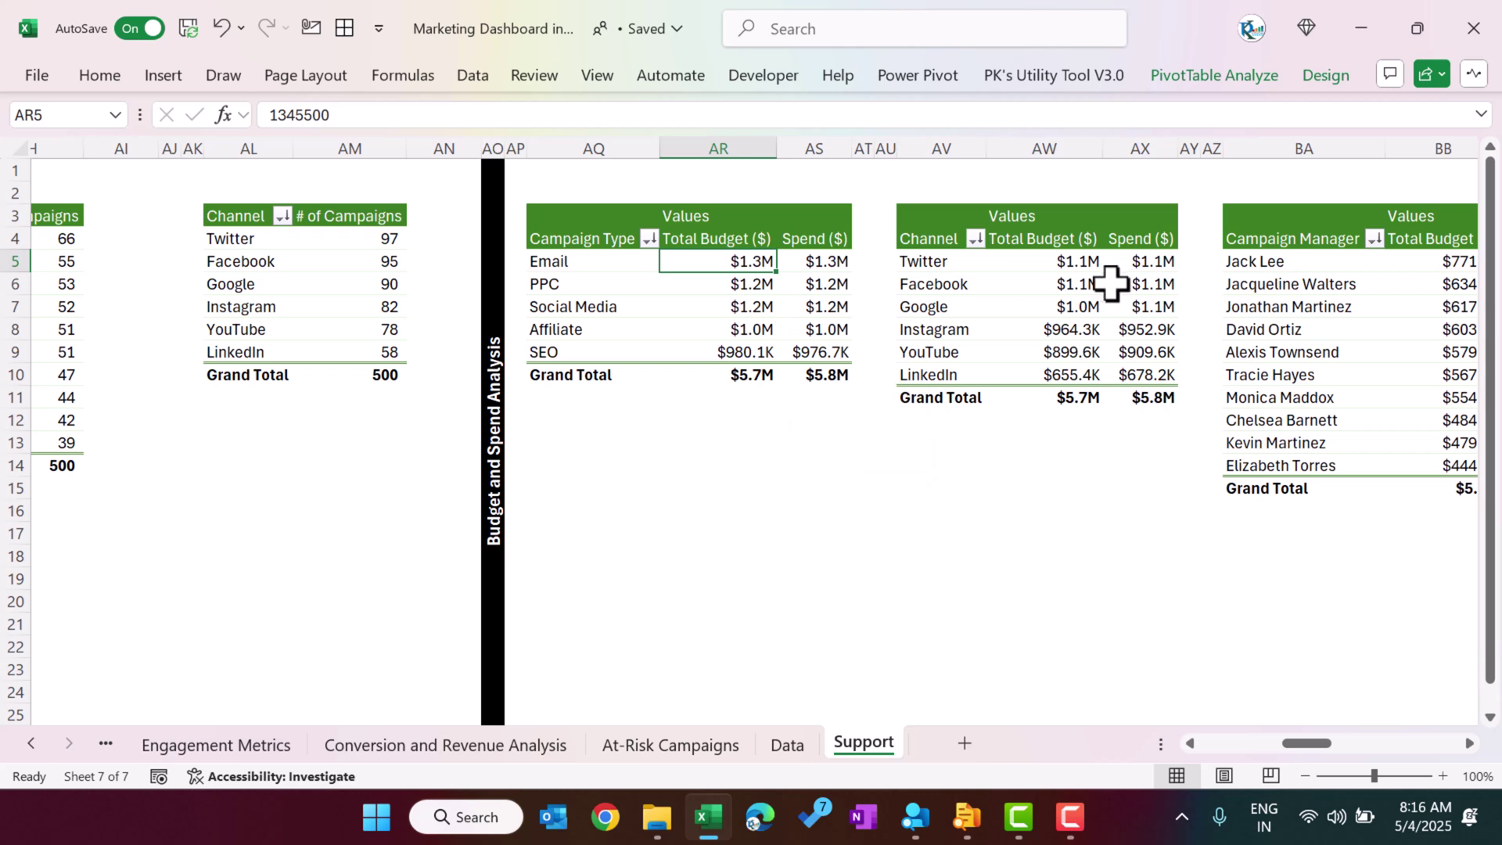
- Copy the custom number format code from the Campaign Type pivot table's Total Budget value field settings, leaving the settings unchanged
{"action": "left_click", "coordinate": [744, 358]}
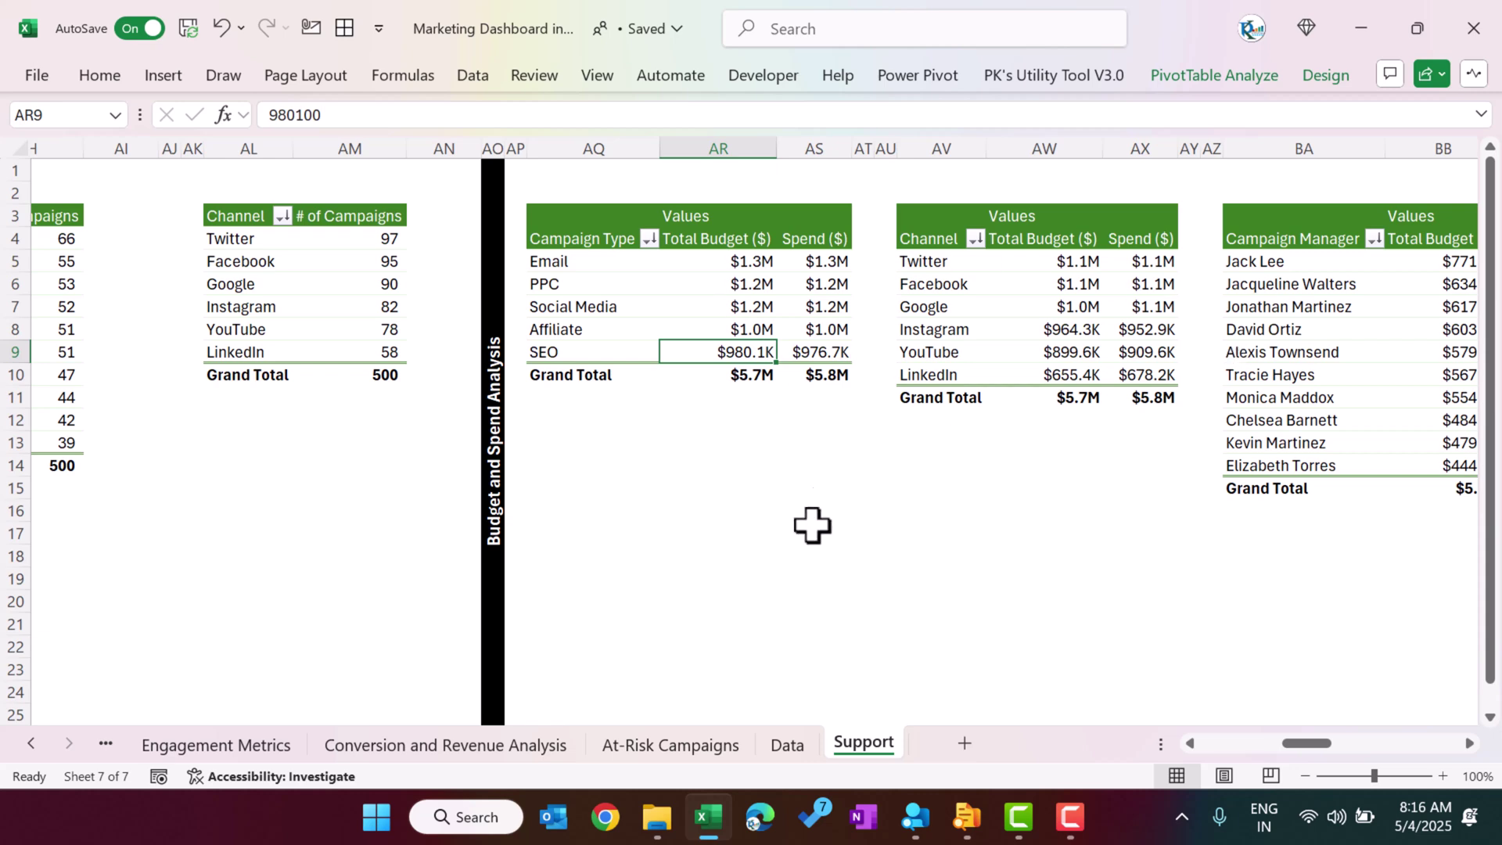
{"action": "double_click", "coordinate": [740, 249]}
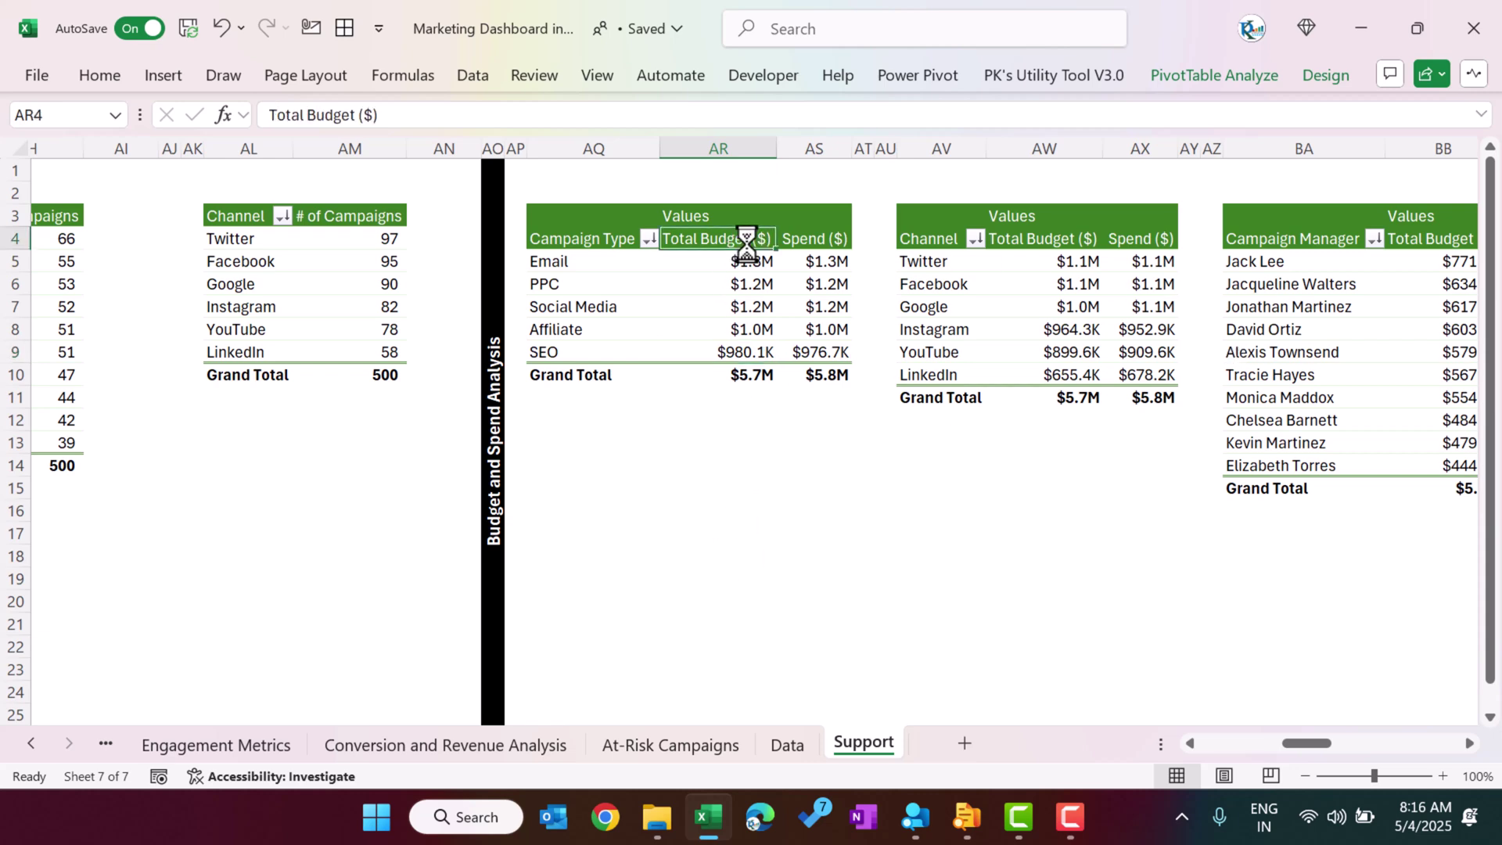
{"action": "left_click", "coordinate": [574, 669]}
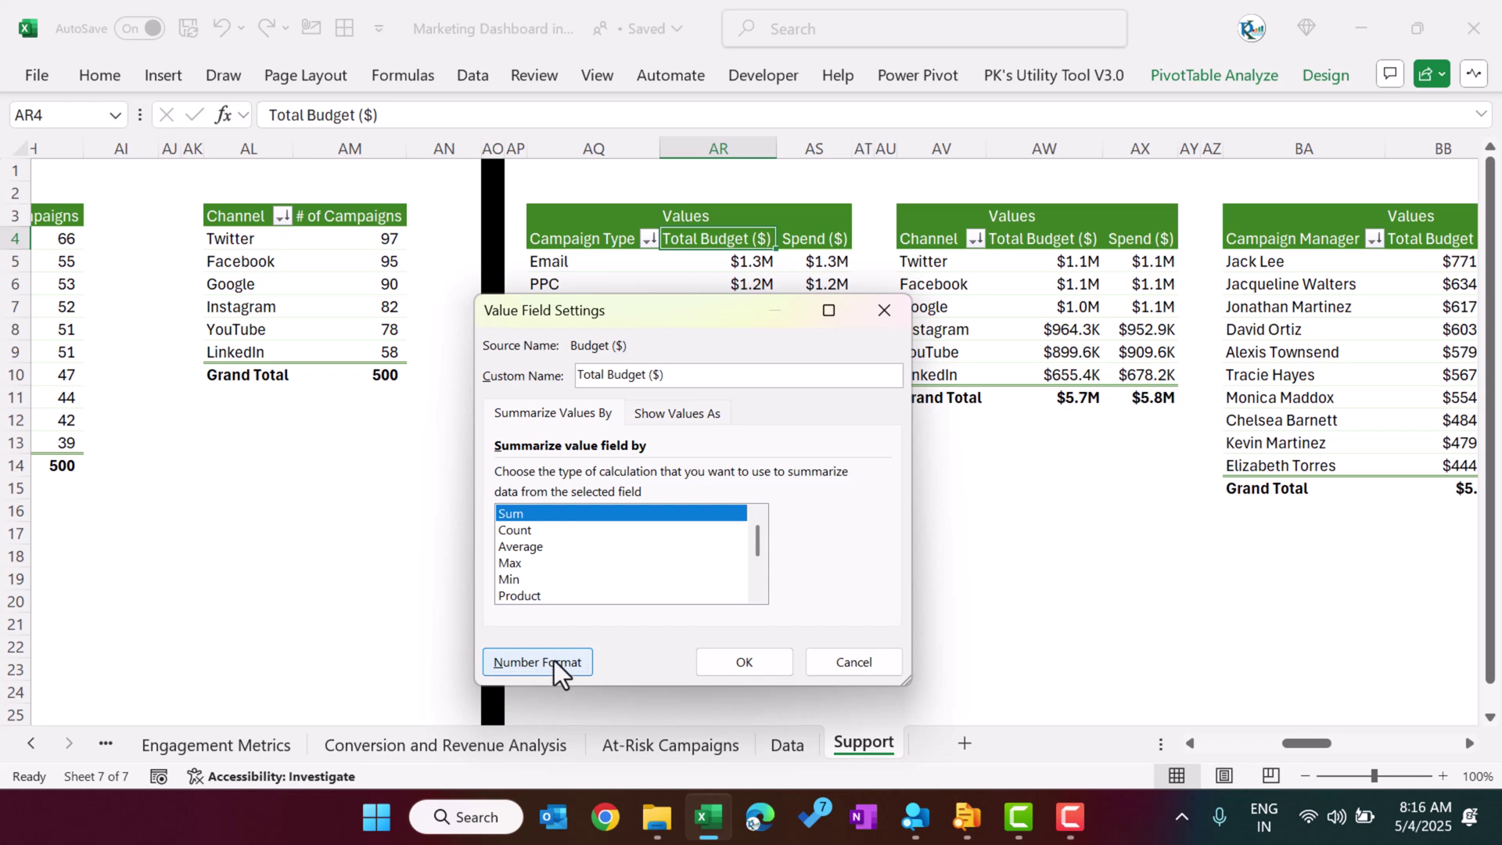
{"action": "left_click", "coordinate": [572, 662]}
{"action": "left_click_drag", "start_coordinate": [828, 365], "coordinate": [524, 379]}
{"action": "key", "text": "ctrl+c"}
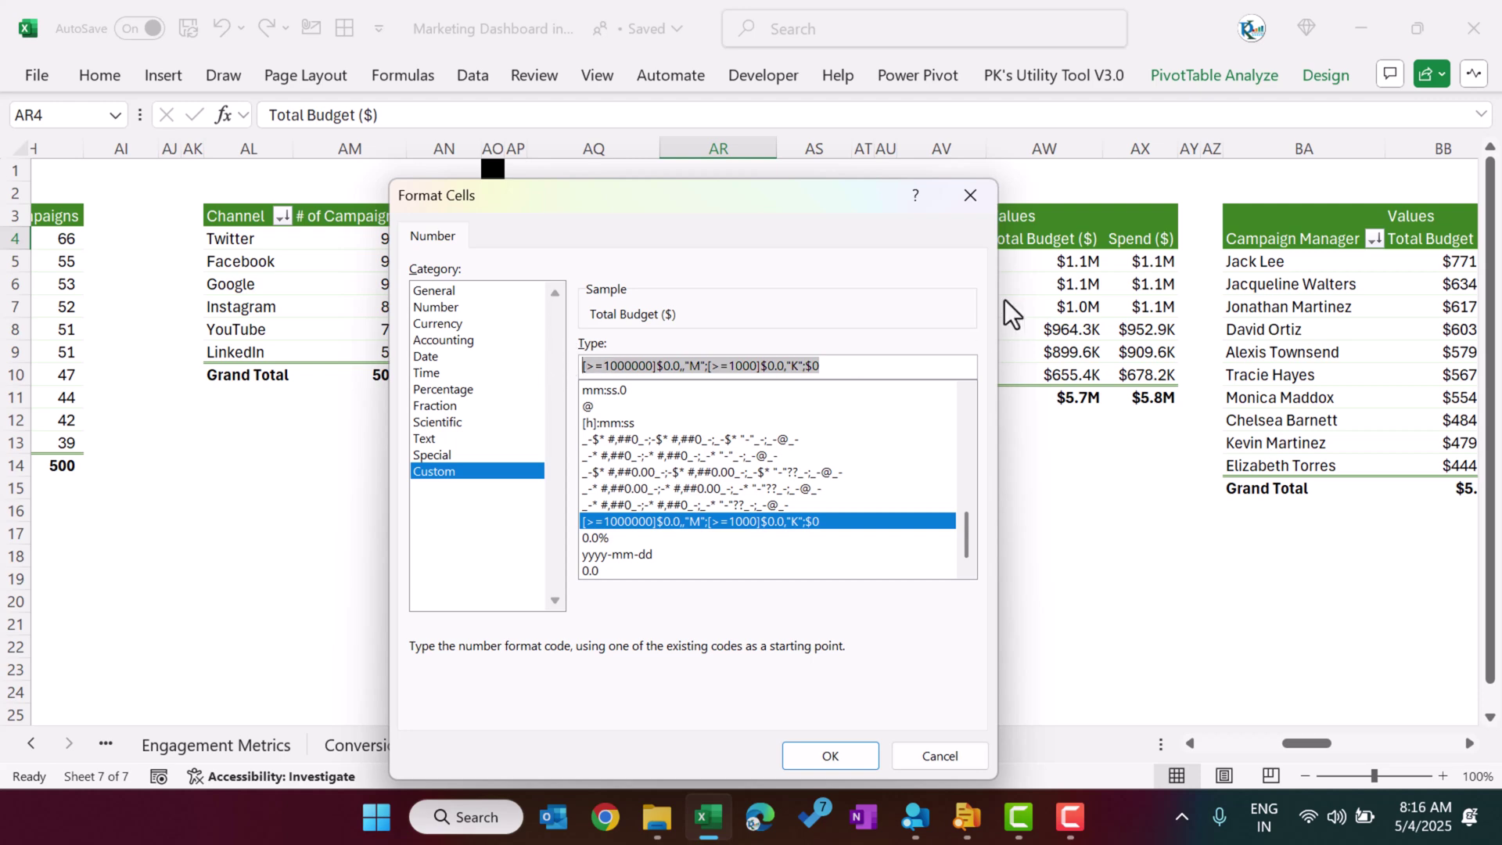
{"action": "left_click", "coordinate": [970, 196]}
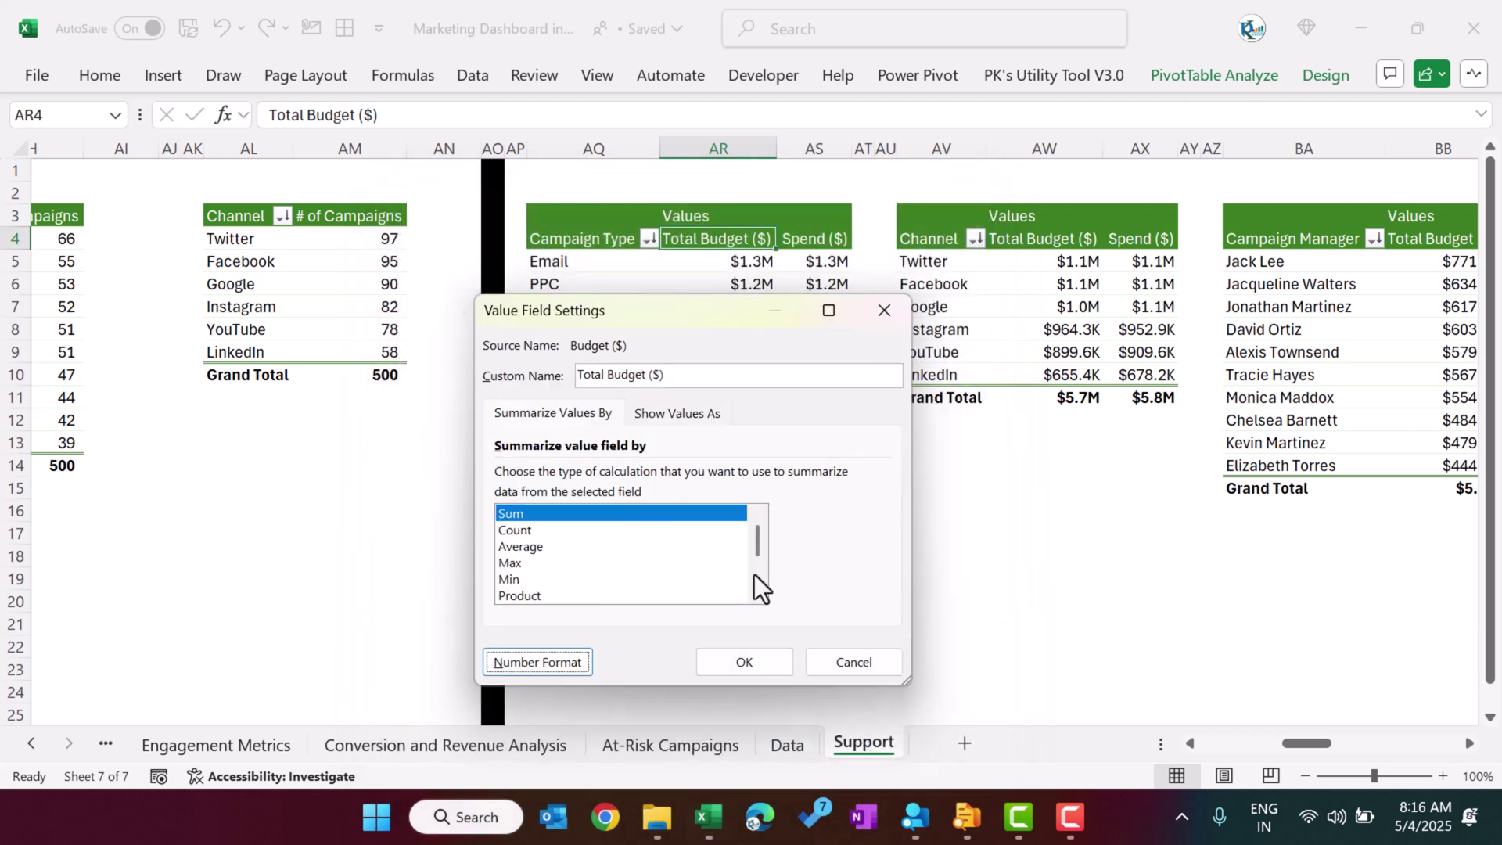
{"action": "left_click", "coordinate": [856, 662]}
- Enter the test value 1000 in empty cell AR18 below the Campaign Type pivot table
{"action": "left_click", "coordinate": [679, 551]}
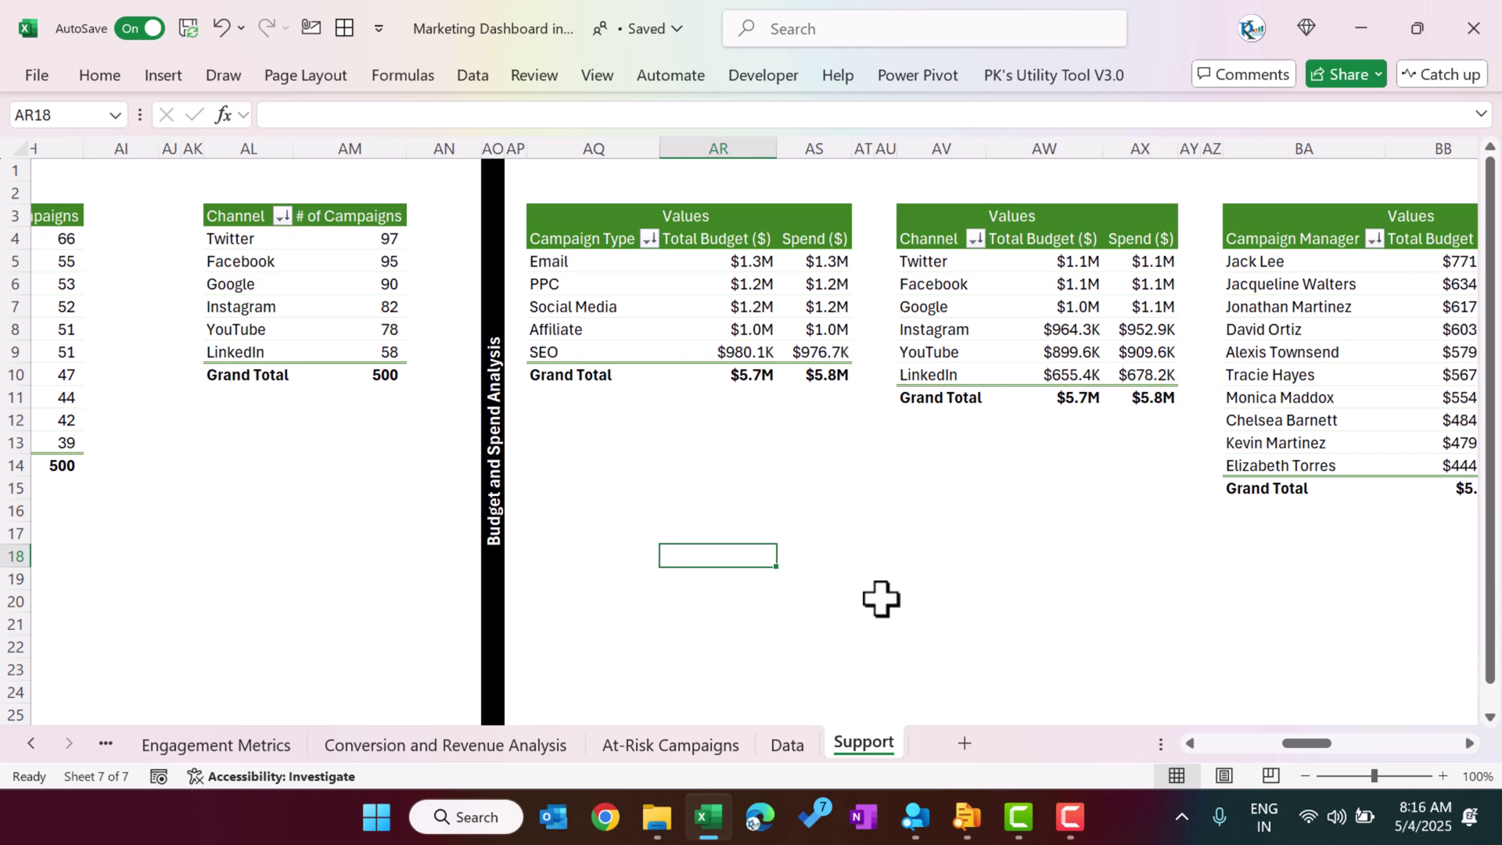
{"action": "type", "text": "1000"}
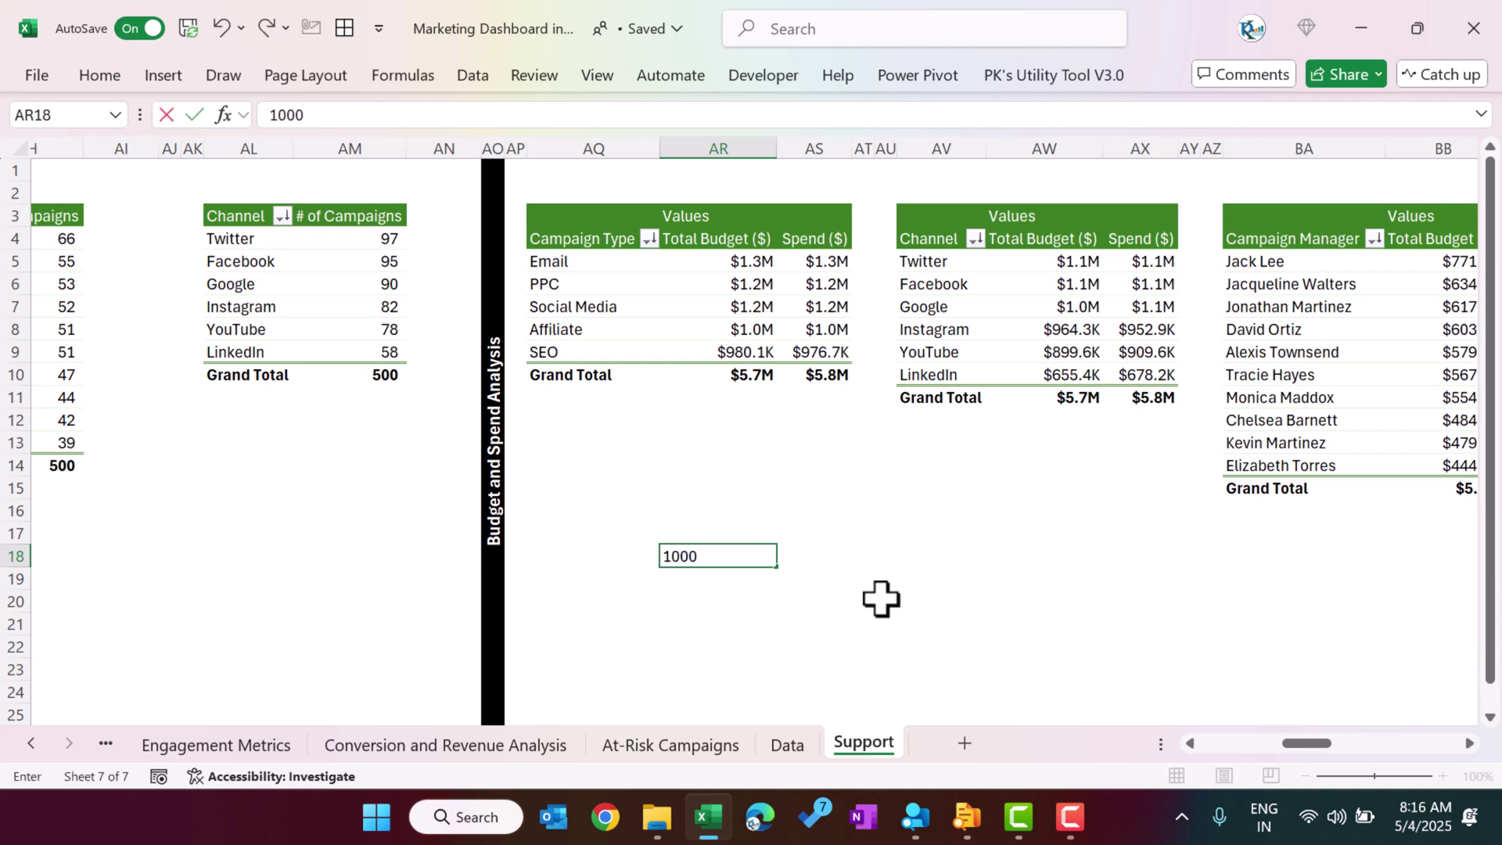
{"action": "key", "text": "Return"}
{"action": "key", "text": "Up"}
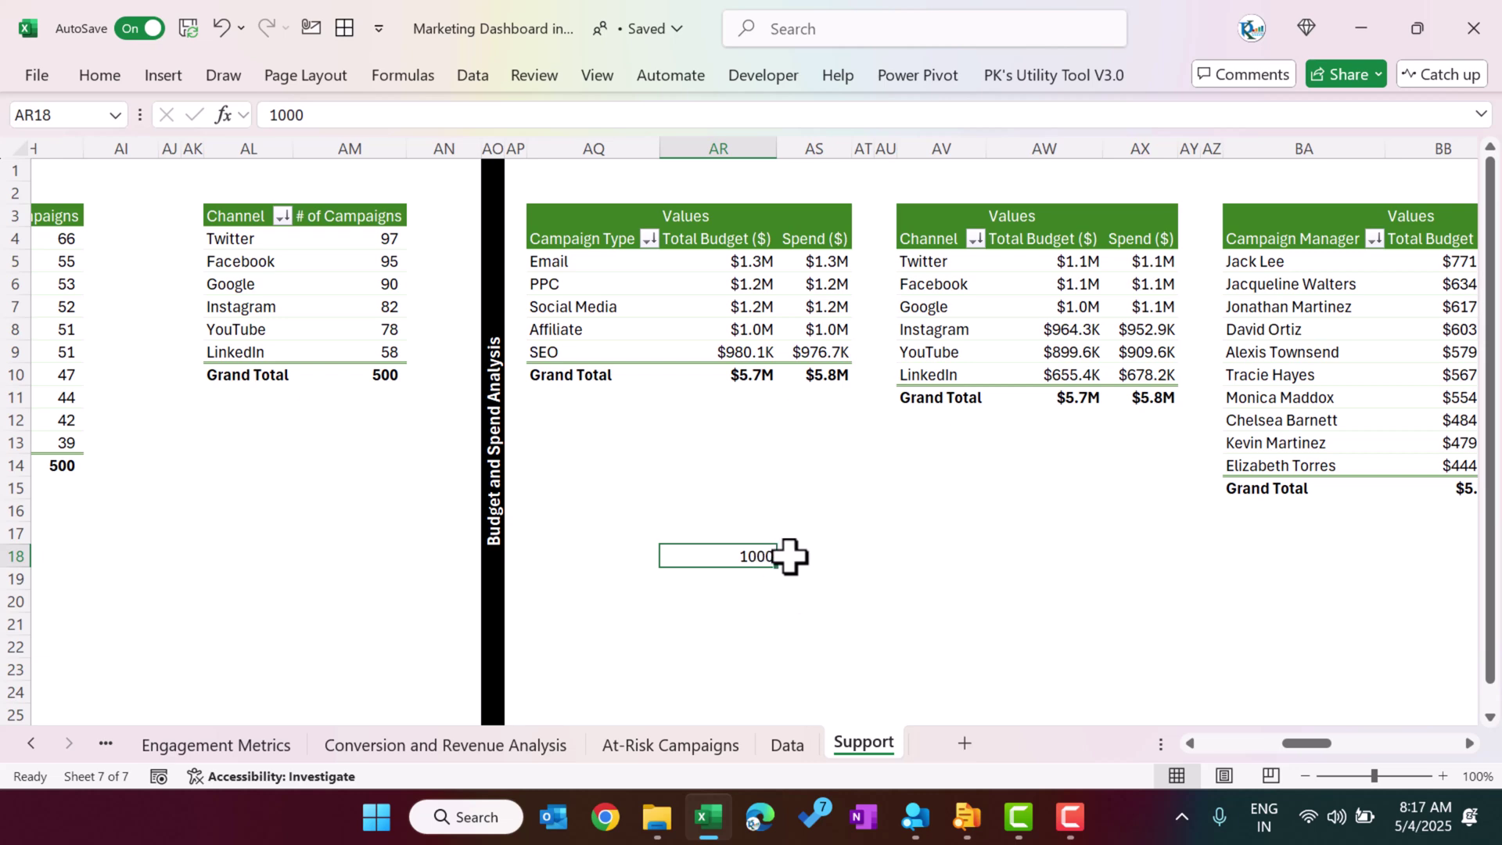
- Apply the copied custom number format [>=1000000]$0.0,,"M";[>=1000]$0.0,"K";$0 to cell AR18
{"action": "key", "text": "ctrl+1"}
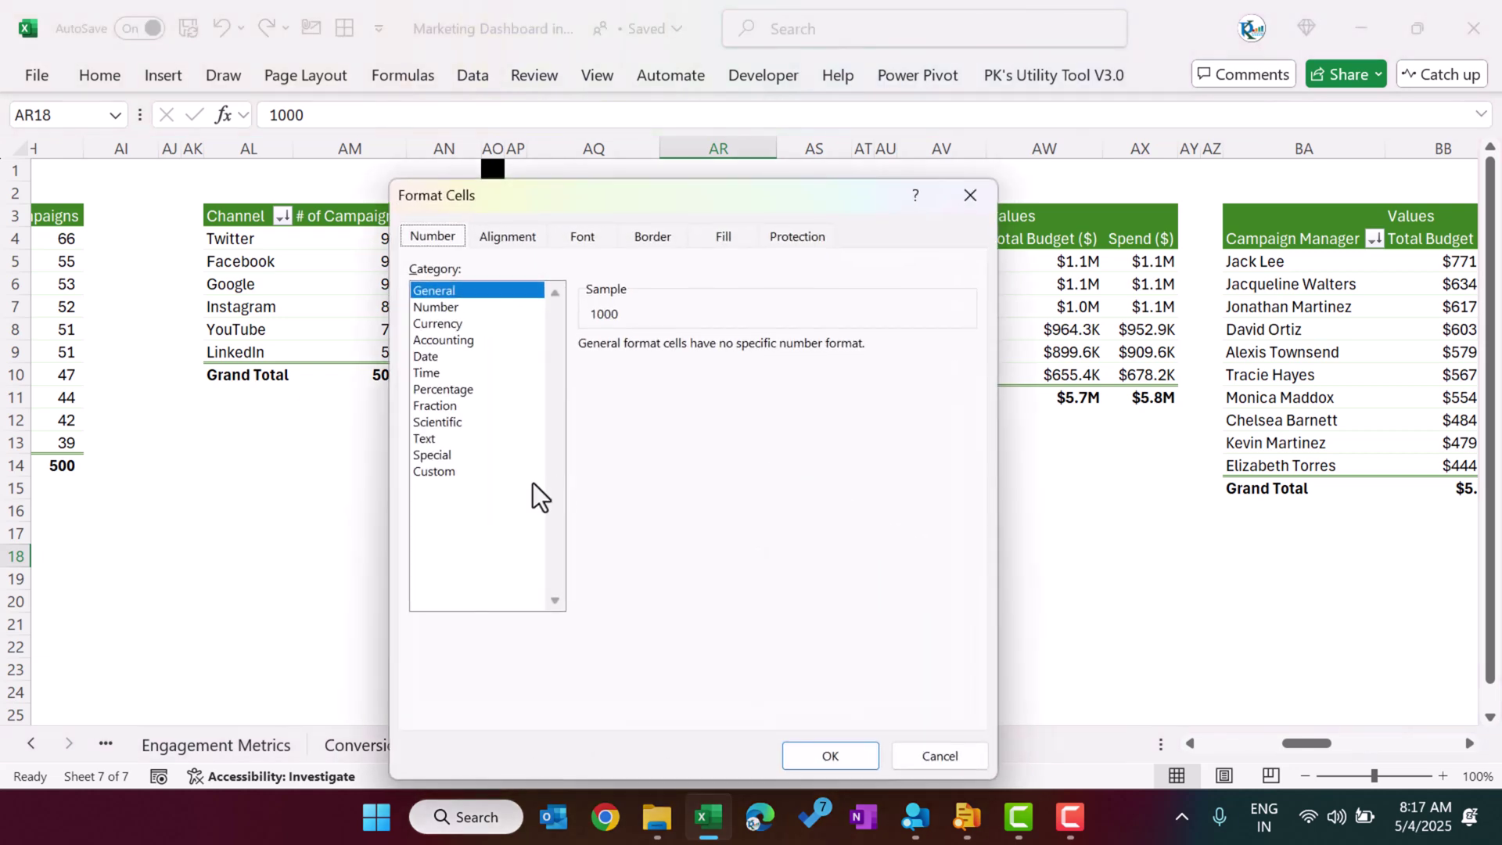
{"action": "left_click", "coordinate": [438, 471]}
{"action": "double_click", "coordinate": [720, 367]}
{"action": "key", "text": "ctrl+v"}
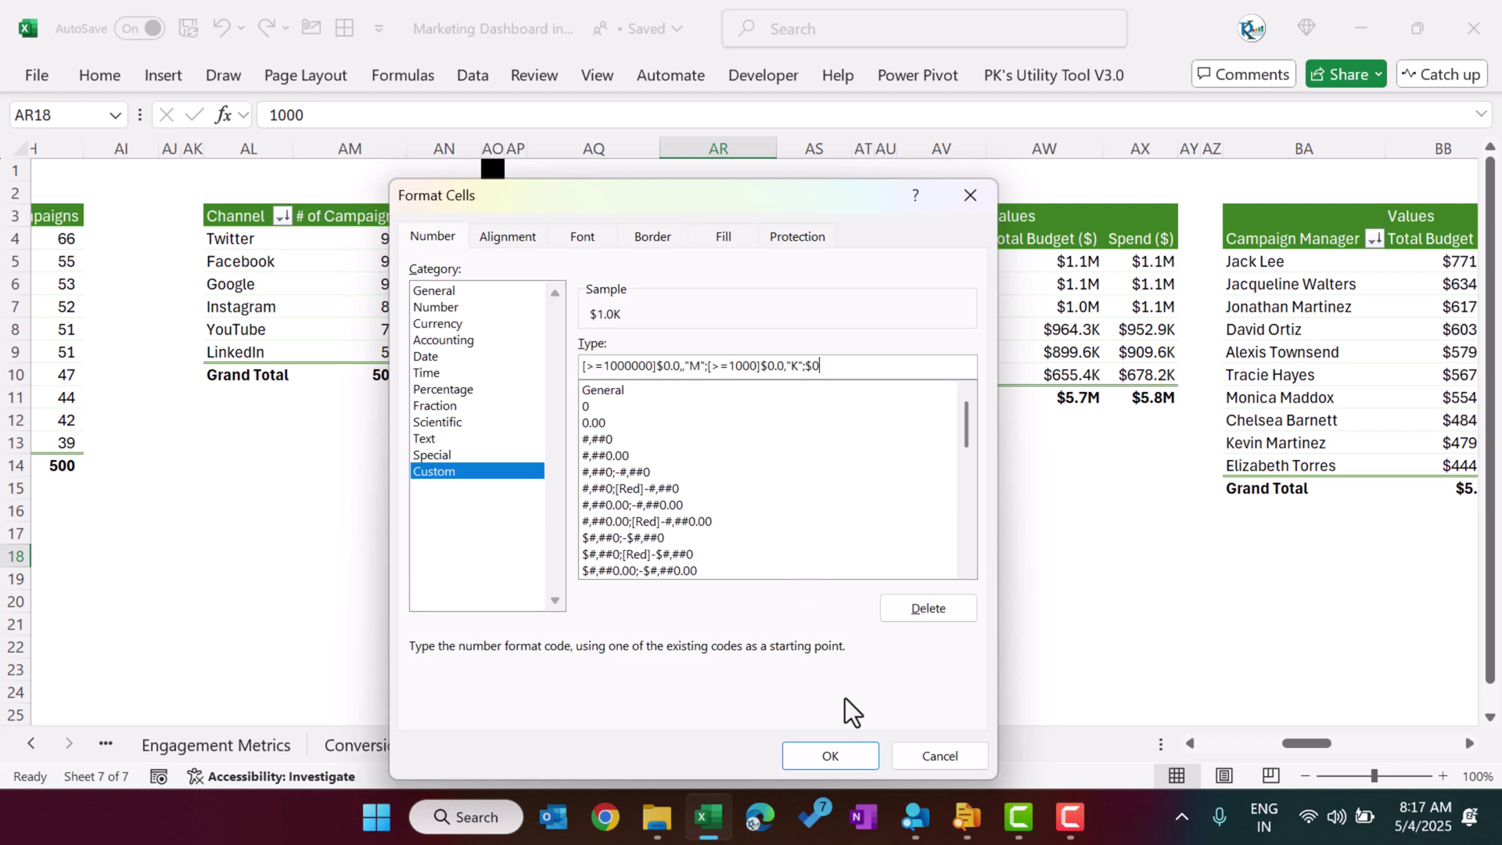
{"action": "left_click", "coordinate": [830, 756]}
{"action": "left_click", "coordinate": [965, 582]}
{"action": "left_click_drag", "start_coordinate": [764, 556], "coordinate": [818, 556]}
{"action": "left_click", "coordinate": [755, 559]}
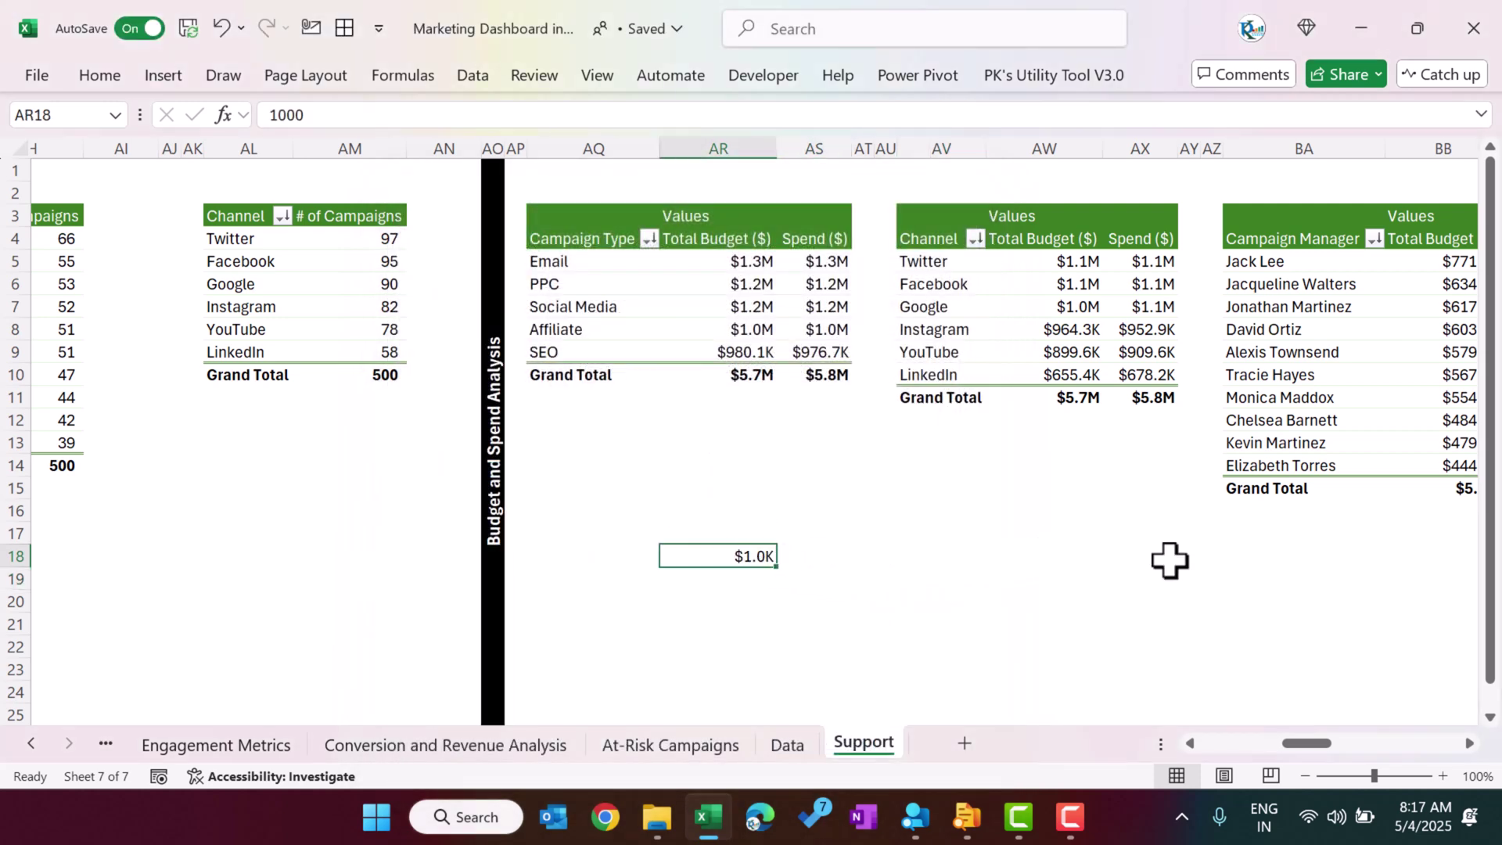
- Test the number format in AR18 with the values 98, 766, 999 and 1200 in turn
{"action": "type", "text": "98"}
{"action": "key", "text": "Return"}
{"action": "key", "text": "Up"}
{"action": "type", "text": "7"}
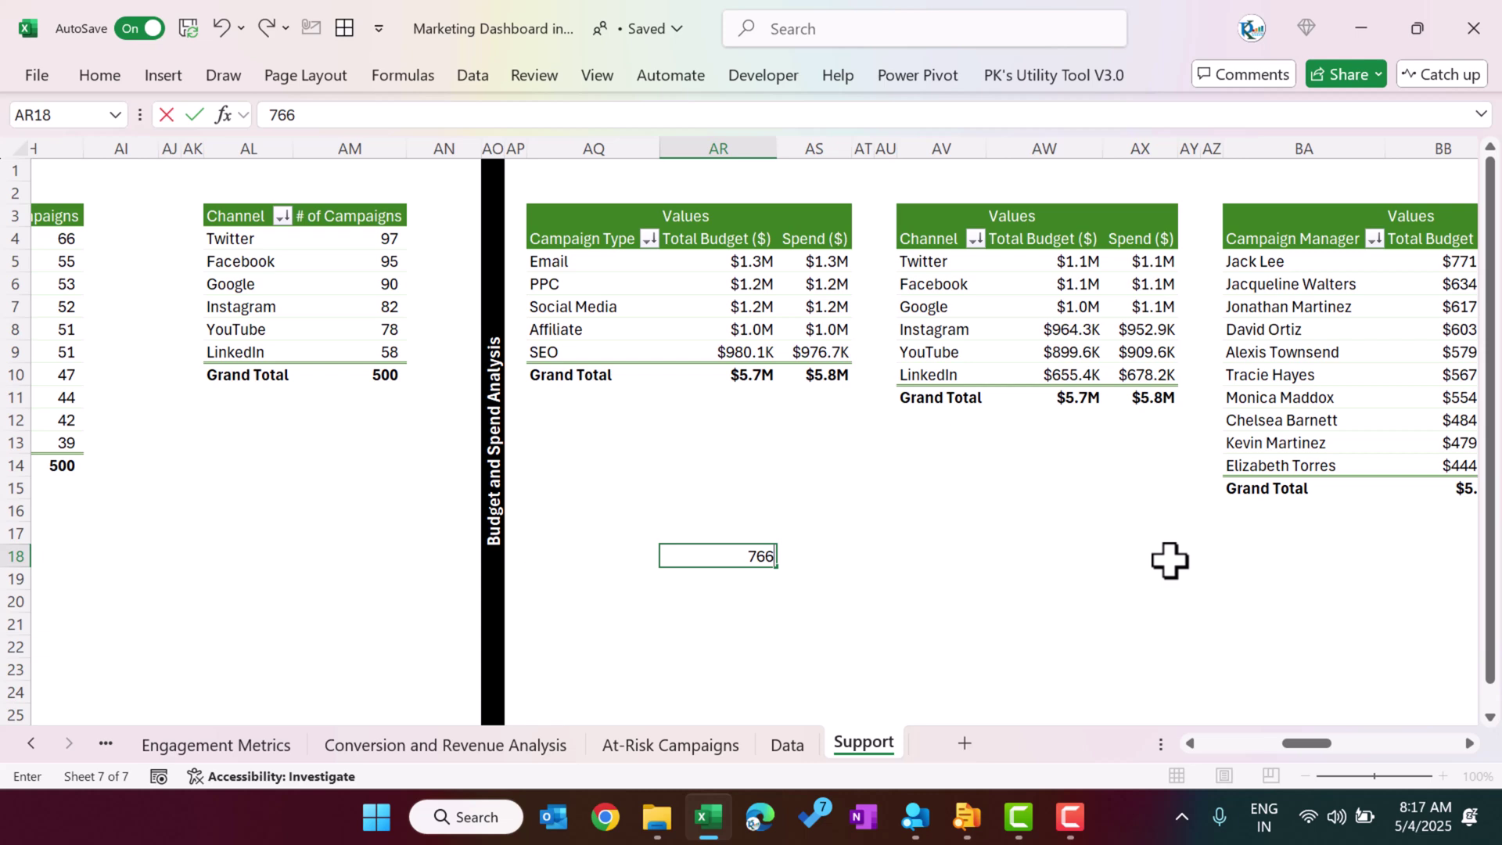
{"action": "key", "text": "Return"}
{"action": "key", "text": "Up"}
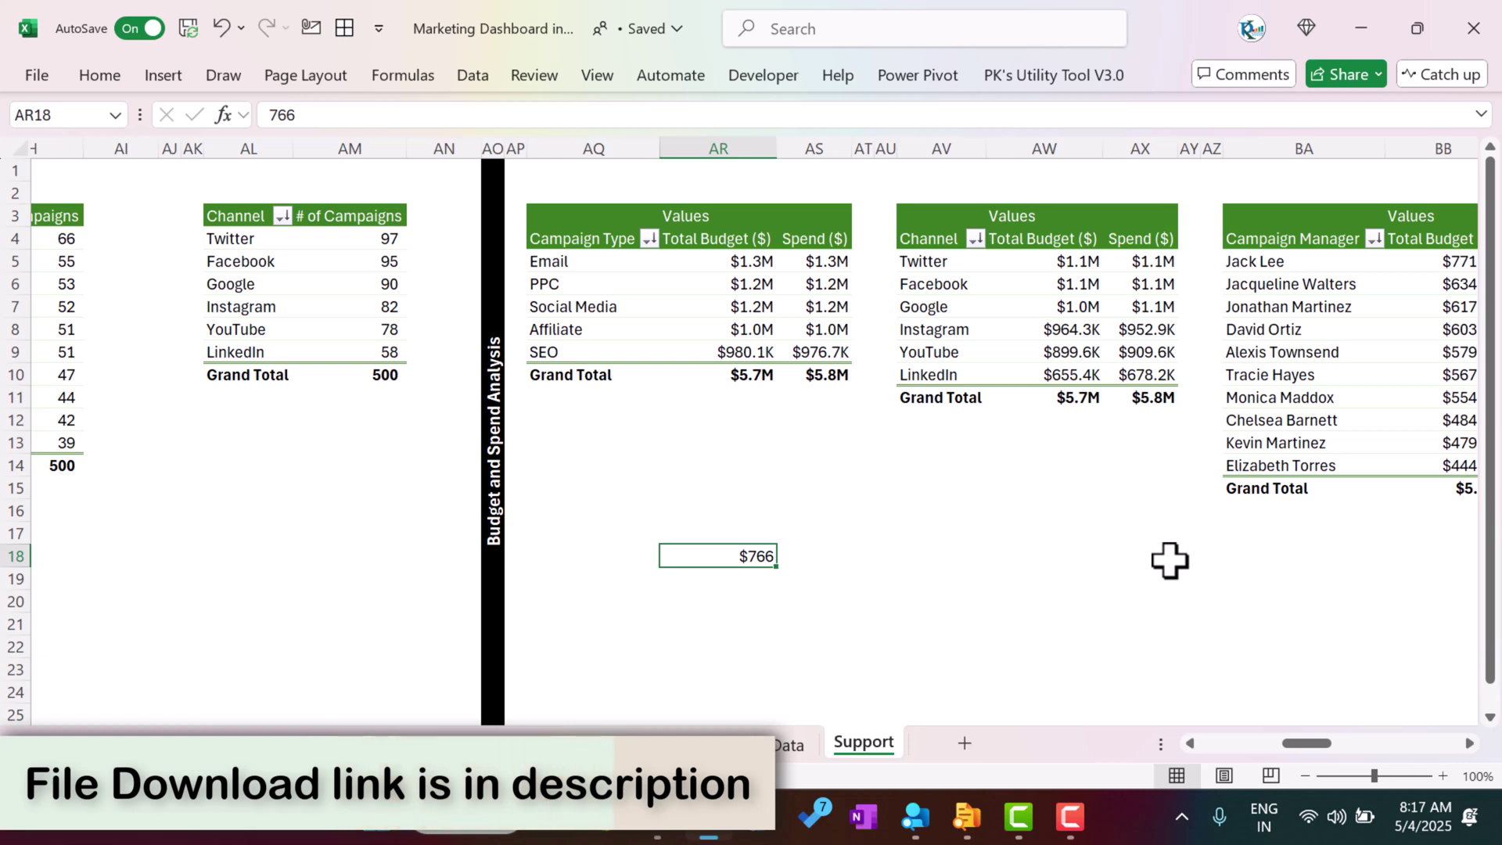
{"action": "type", "text": "999"}
{"action": "key", "text": "ctrl+Return"}
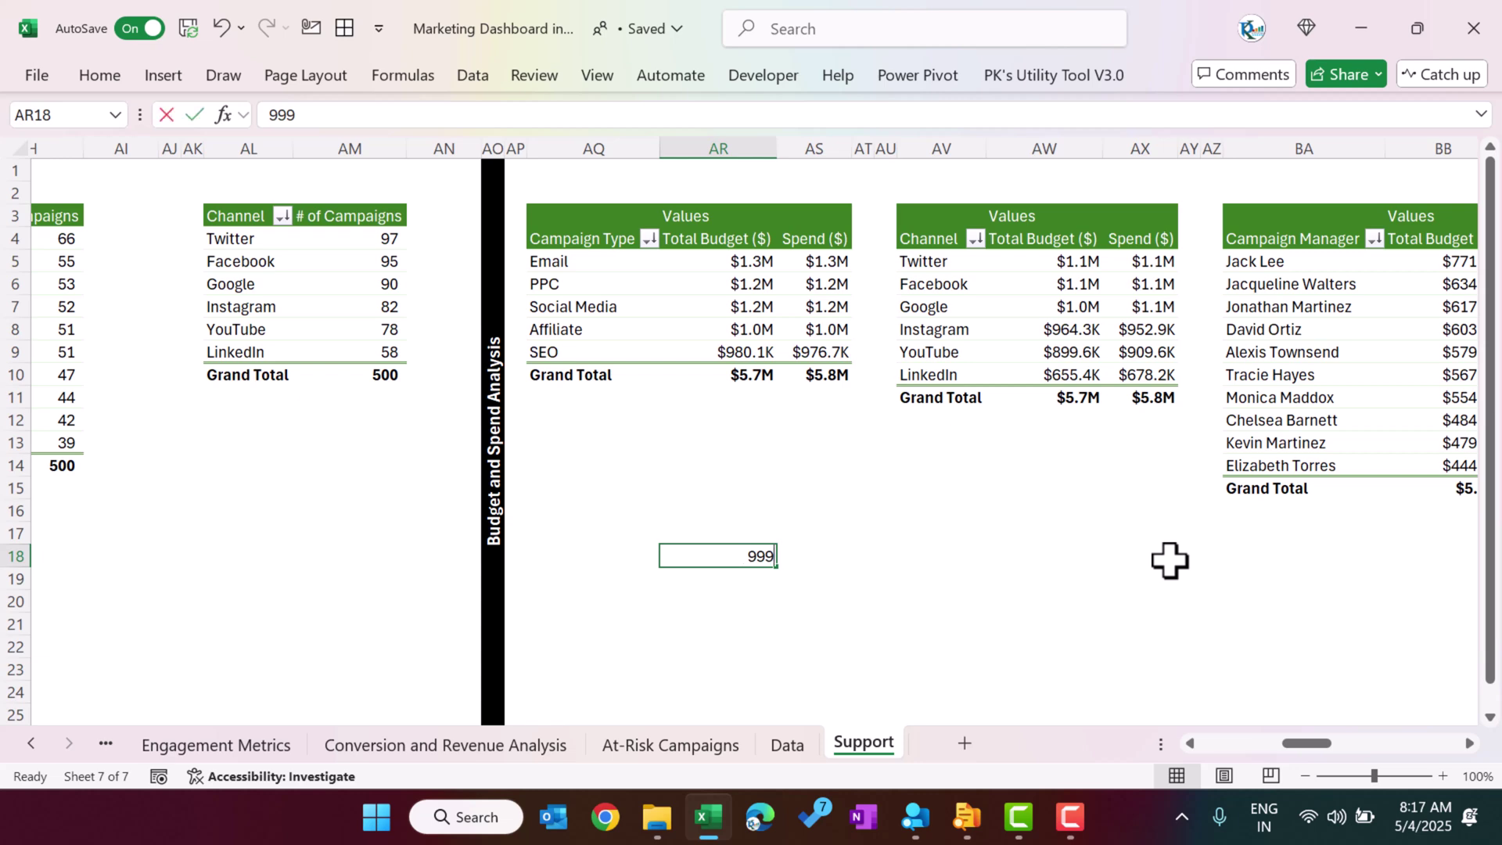
{"action": "type", "text": "1200"}
{"action": "key", "text": "Return"}
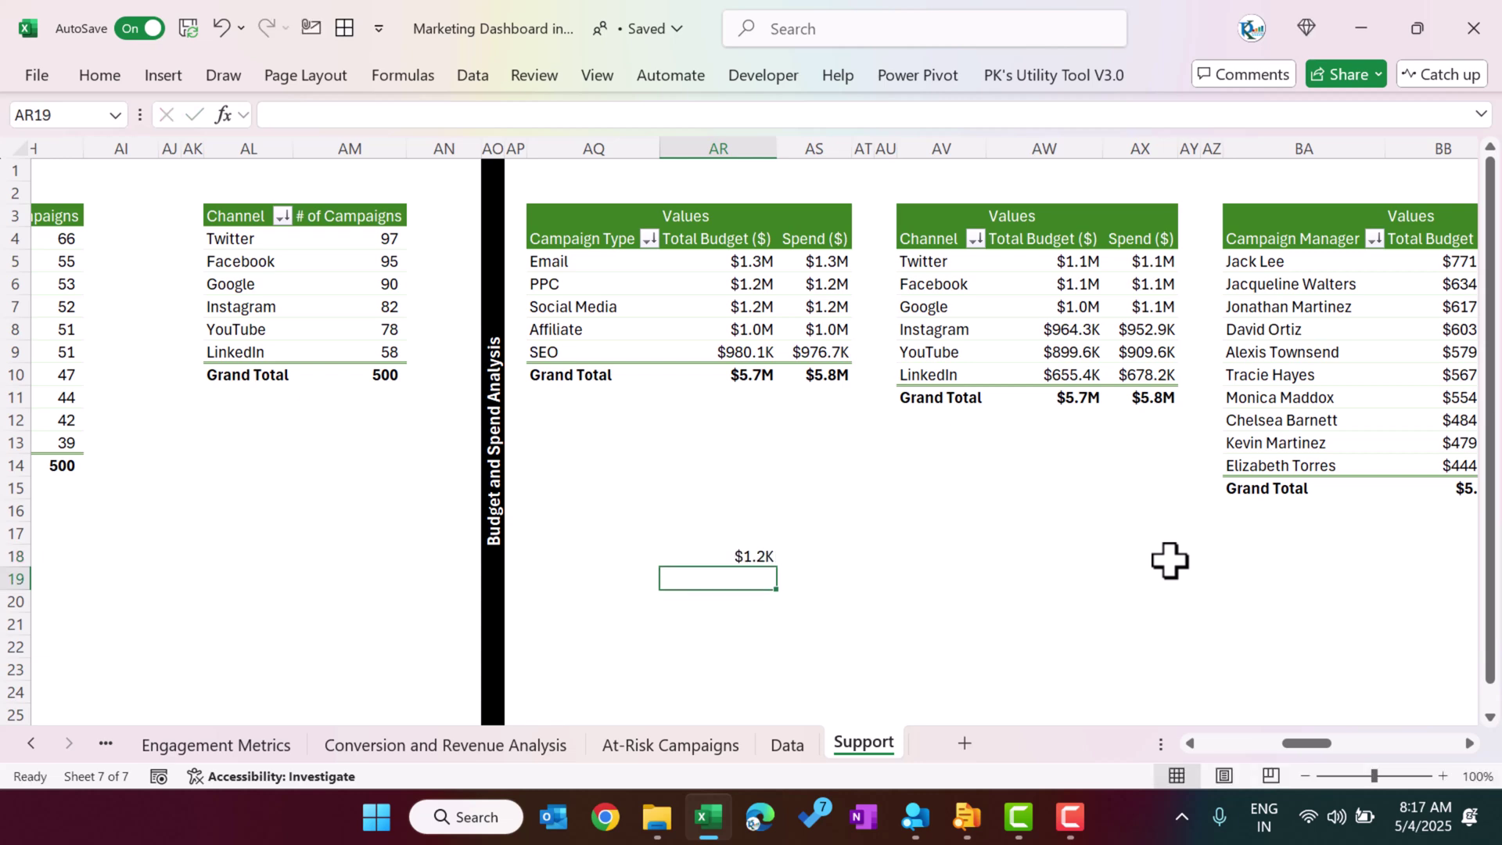
- Test the format in AR18 with larger values 3222232, 322223, 3222230 and 322223000, and clear the test cell
{"action": "left_click", "coordinate": [768, 552]}
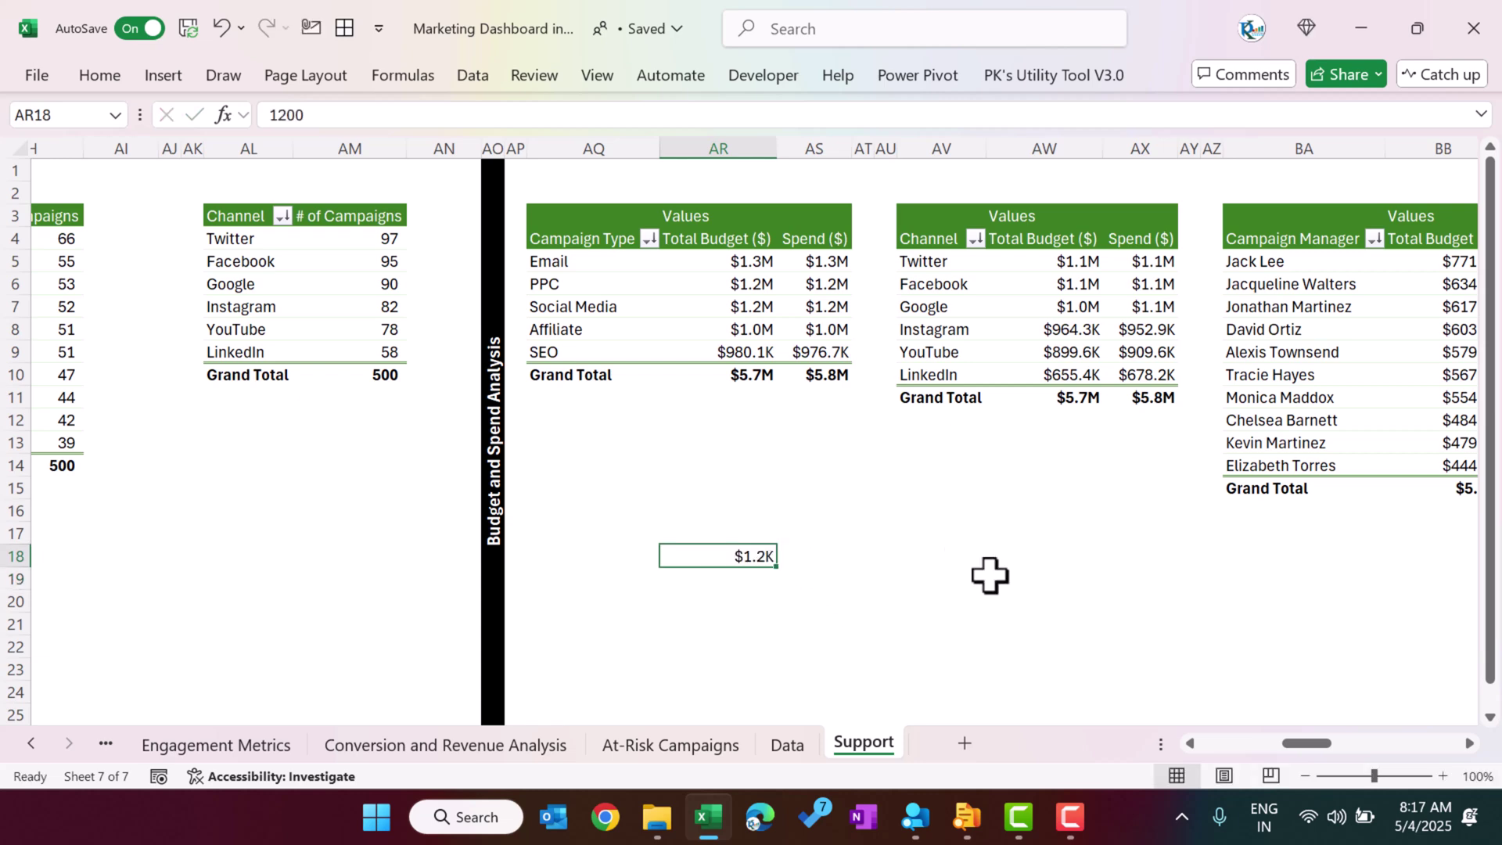
{"action": "type", "text": "3222232"}
{"action": "key", "text": "Return"}
{"action": "key", "text": "Up"}
{"action": "left_click", "coordinate": [425, 119]}
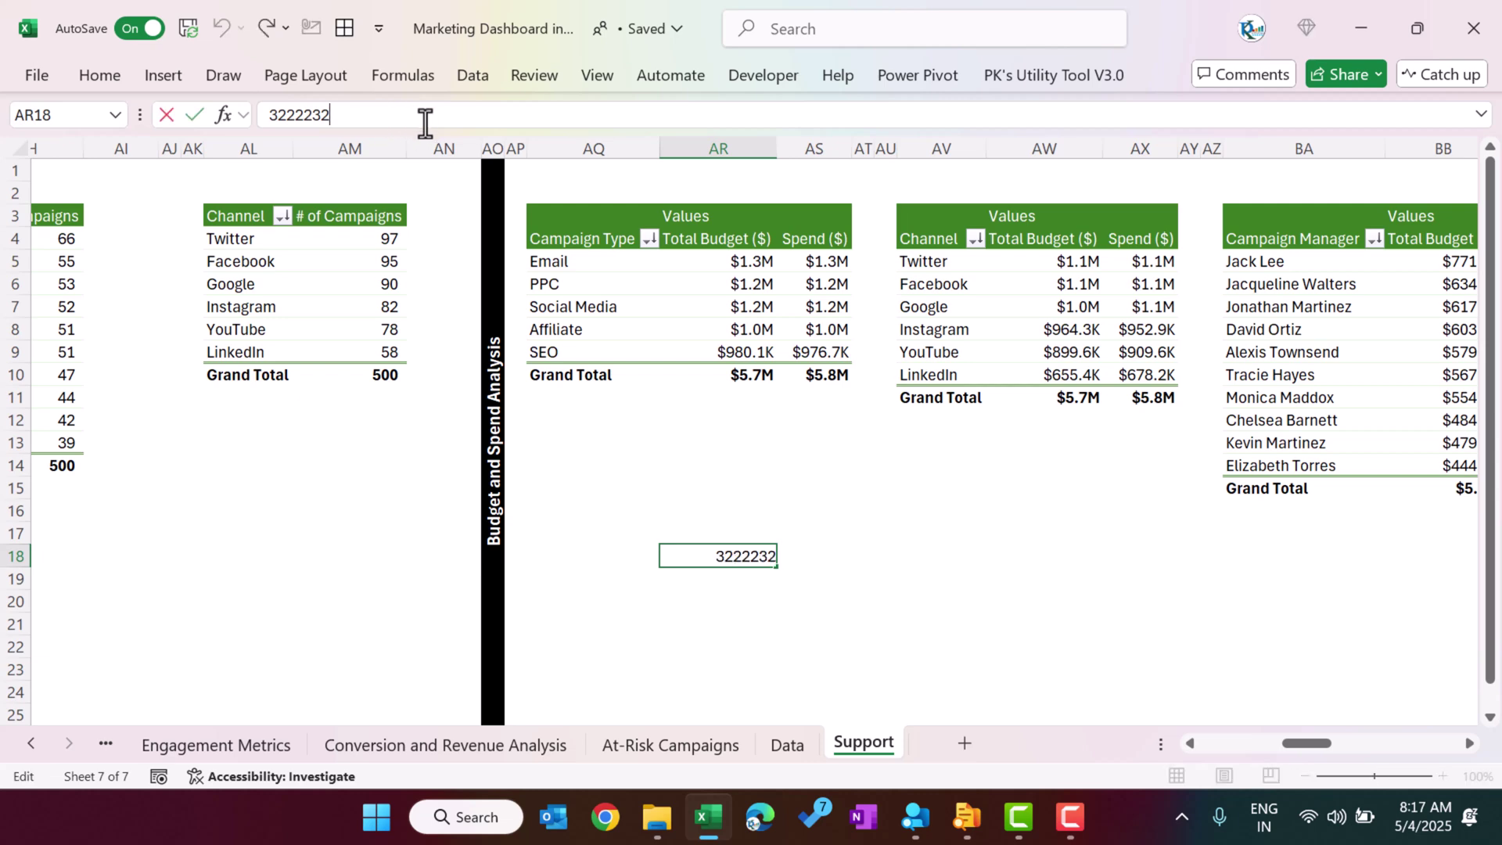
{"action": "key", "text": "ctrl+Return"}
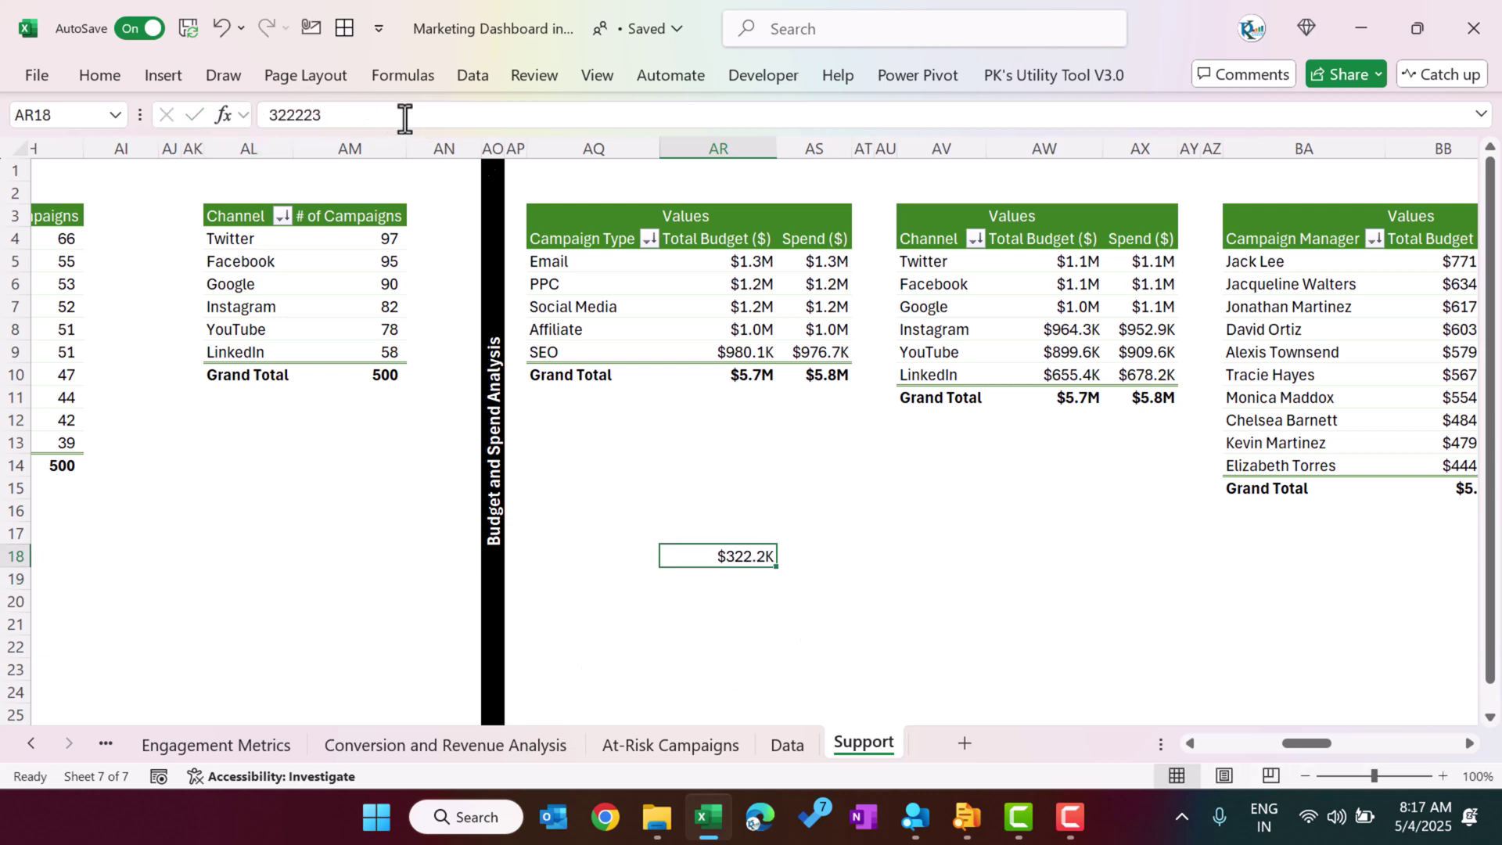
{"action": "left_click", "coordinate": [613, 114]}
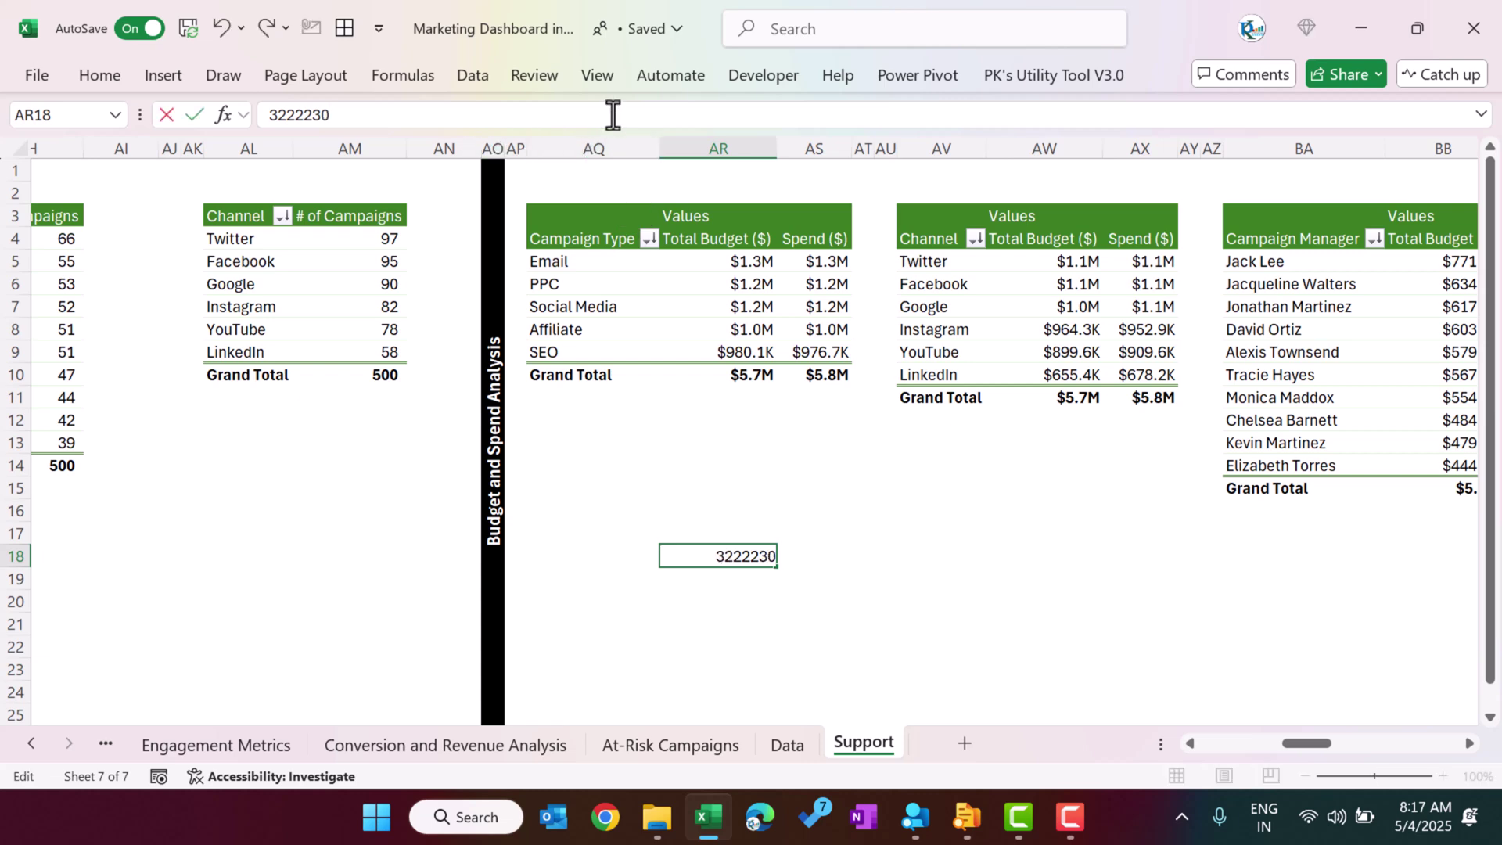
{"action": "type", "text": "0"}
{"action": "key", "text": "Return"}
{"action": "key", "text": "Up"}
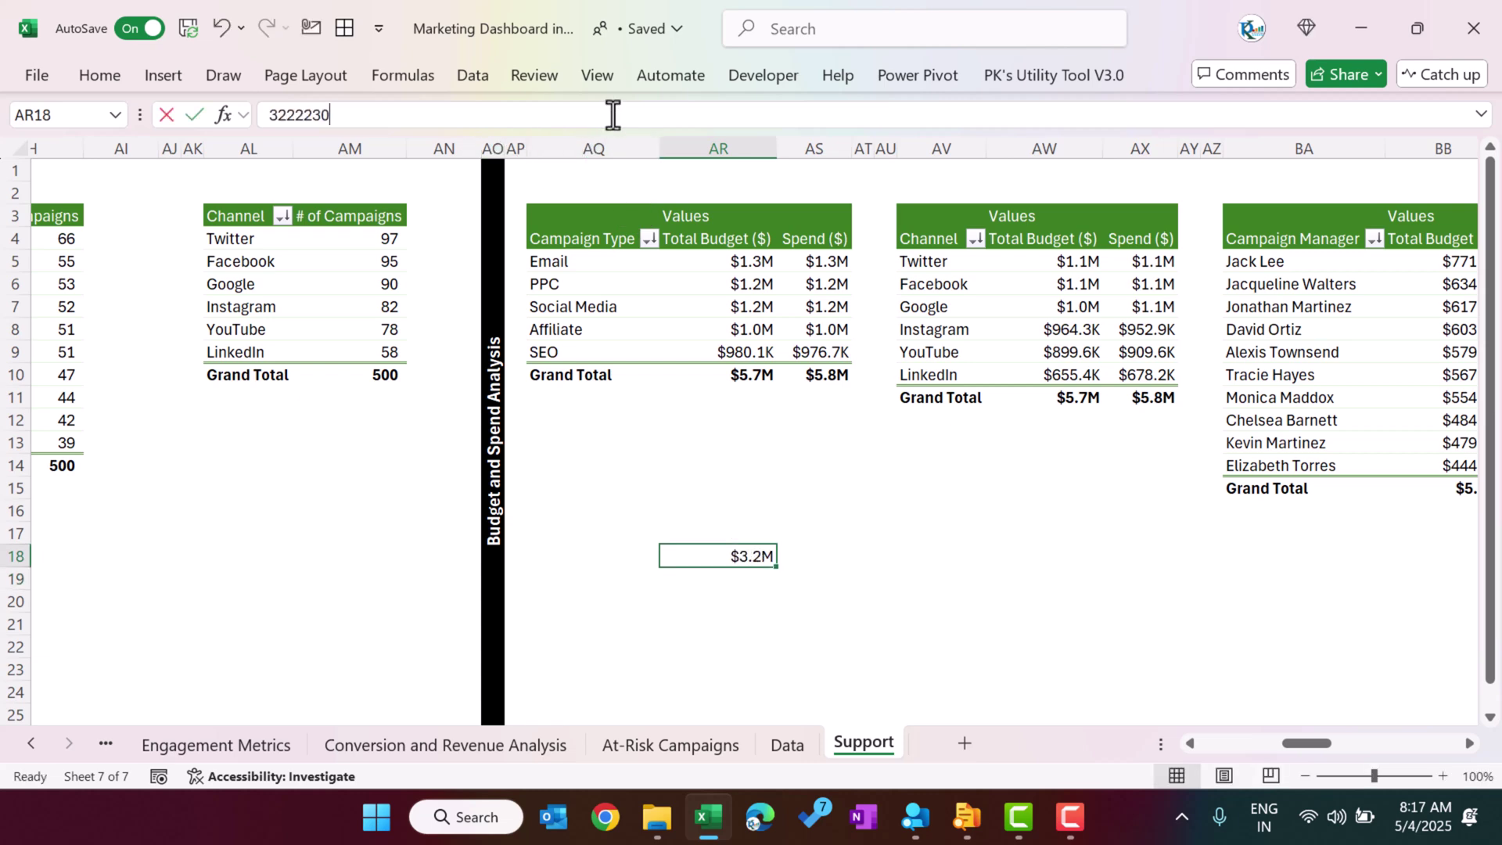
{"action": "left_click", "coordinate": [612, 114]}
{"action": "key", "text": "Return"}
{"action": "key", "text": "Up"}
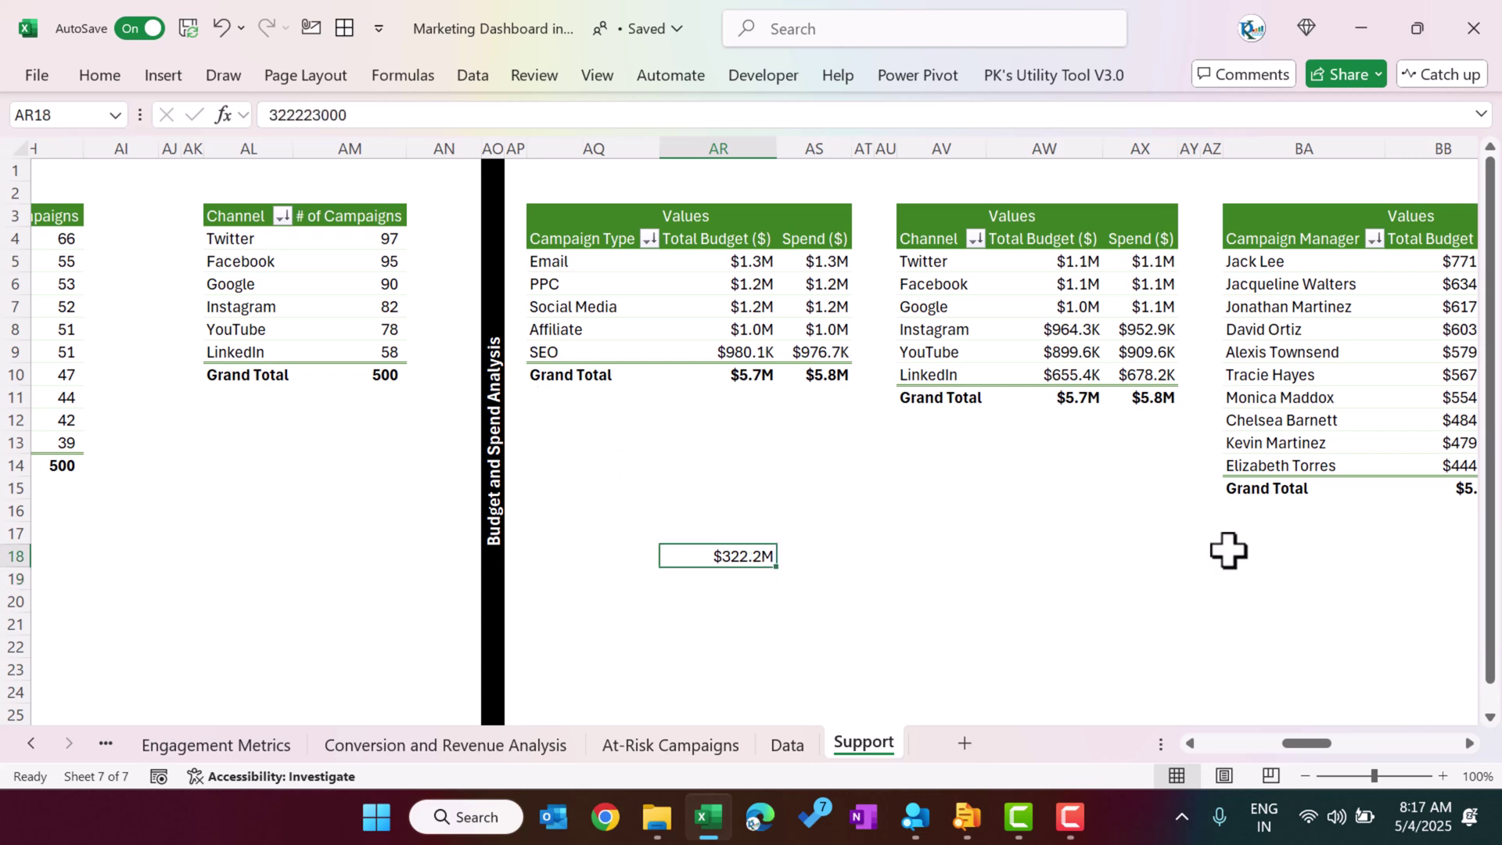
- Examine how the Total Budget values in AR5:AR9 of the Campaign Type pivot table use the million and thousand formats
{"action": "left_click", "coordinate": [764, 241]}
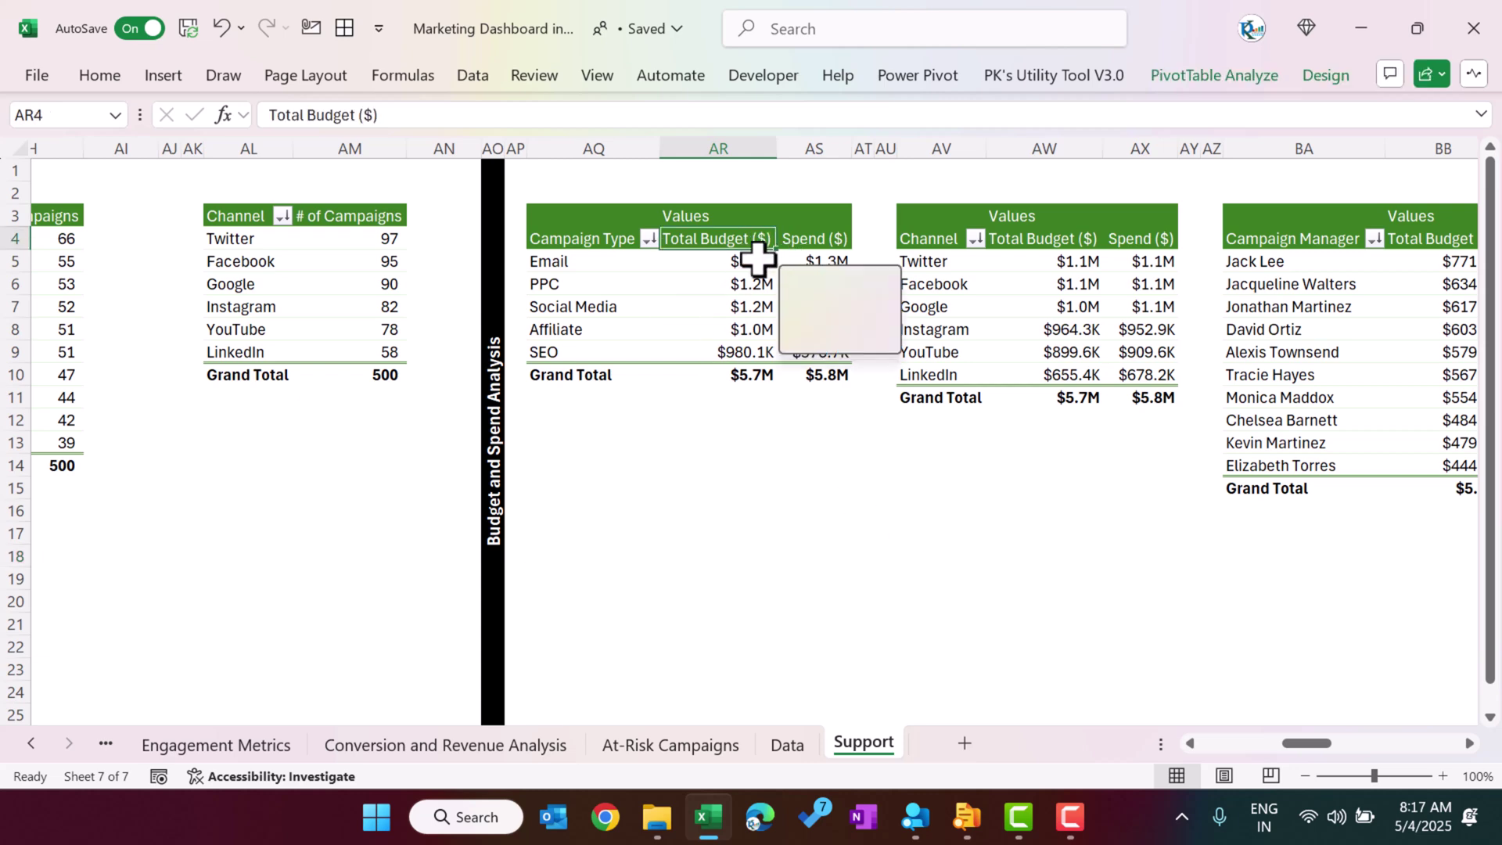
{"action": "left_click_drag", "start_coordinate": [731, 262], "coordinate": [728, 349]}
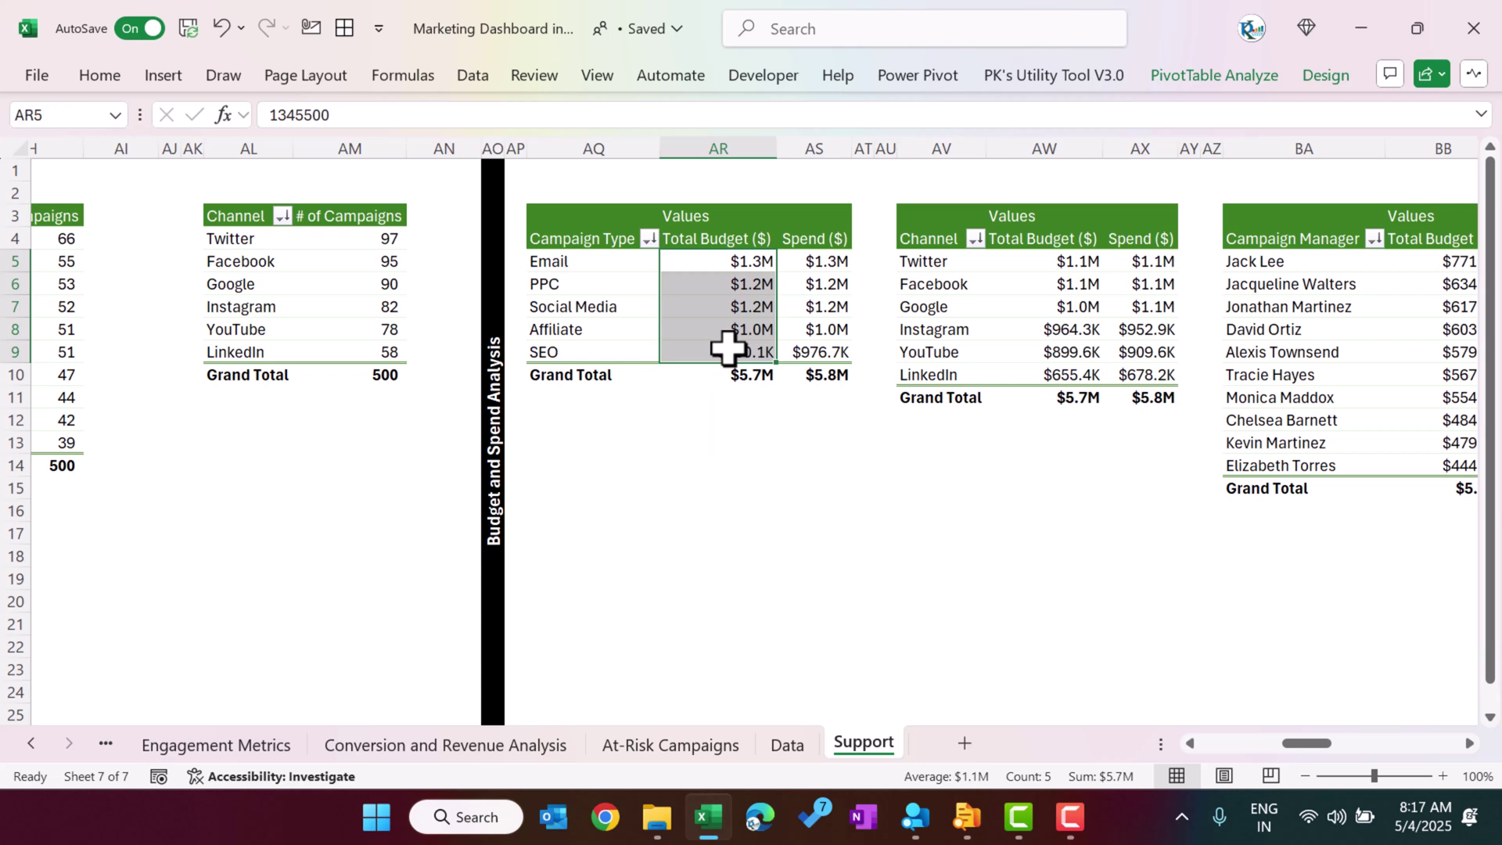
{"action": "mouse_move", "coordinate": [729, 349]}
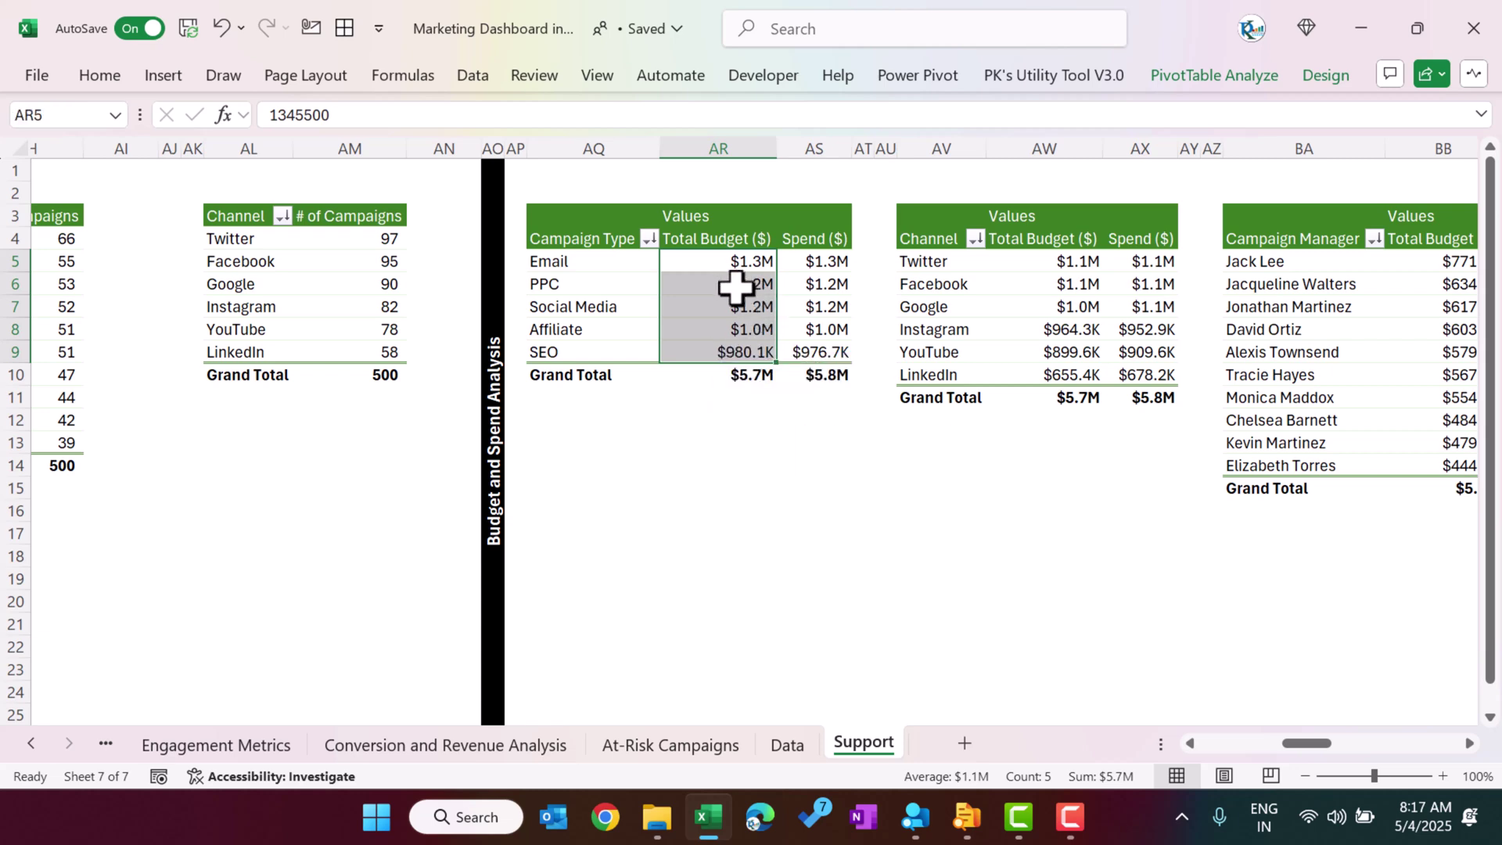
{"action": "mouse_move", "coordinate": [757, 266]}
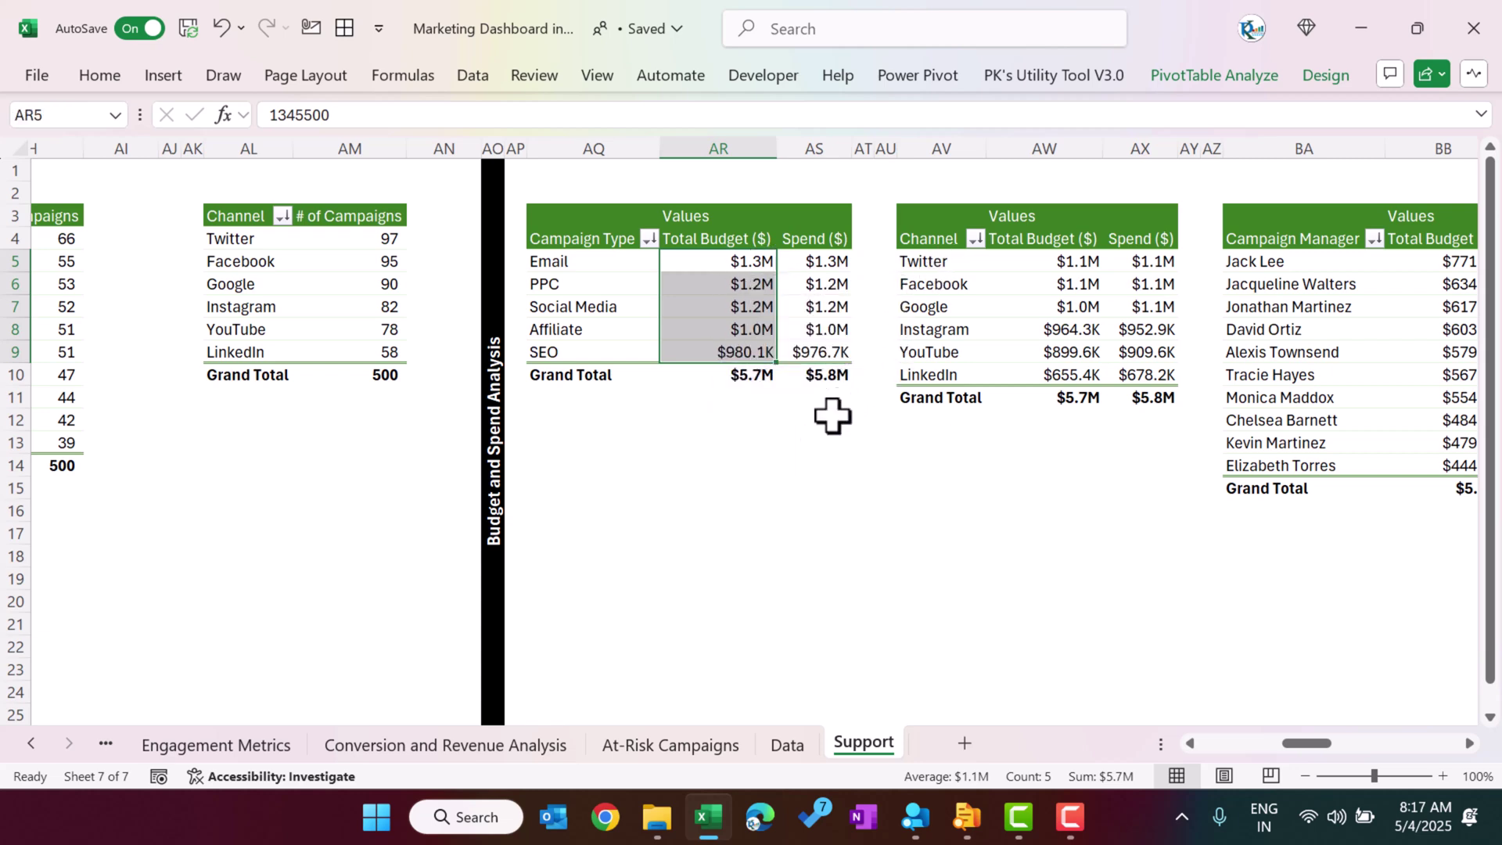
{"action": "left_click", "coordinate": [757, 261]}
{"action": "left_click", "coordinate": [731, 332]}
{"action": "left_click", "coordinate": [742, 353]}
{"action": "left_click_drag", "start_coordinate": [743, 307], "coordinate": [744, 349]}
{"action": "left_click", "coordinate": [764, 295]}
{"action": "left_click", "coordinate": [750, 321]}
{"action": "left_click", "coordinate": [744, 352]}
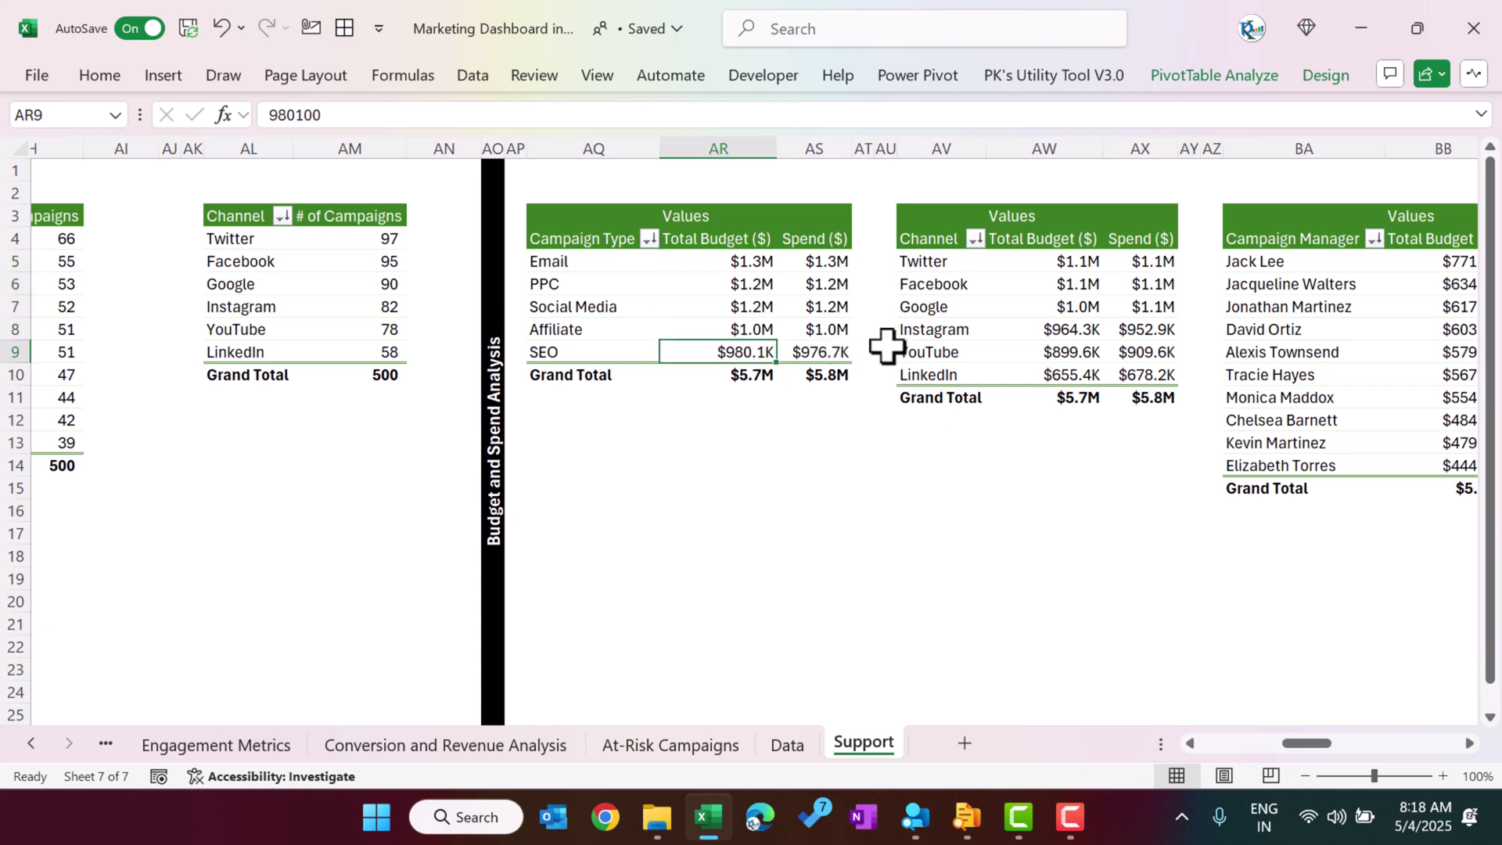
{"action": "left_click_drag", "start_coordinate": [774, 285], "coordinate": [791, 378]}
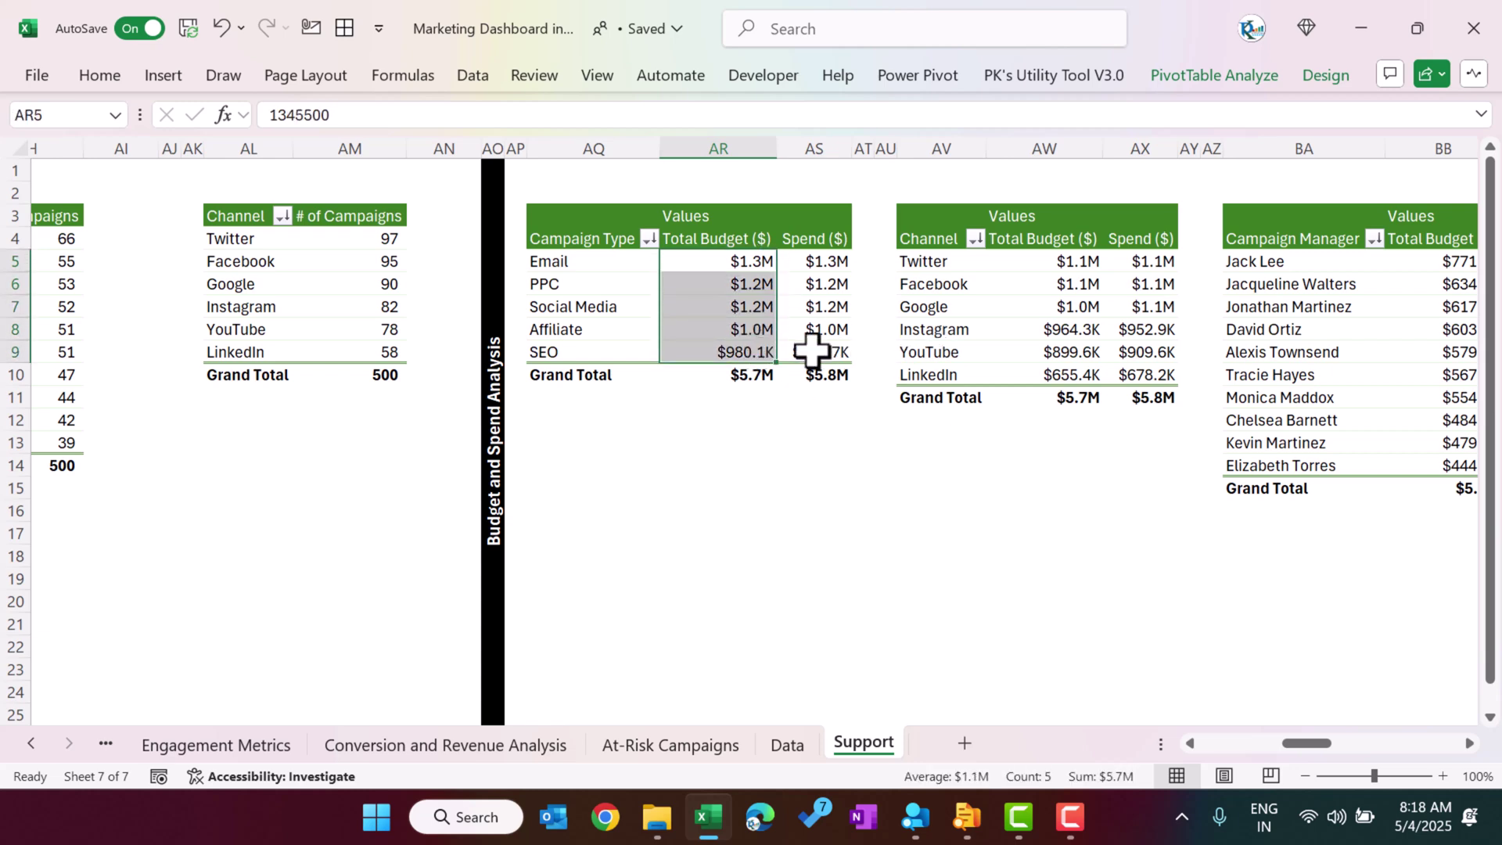
{"action": "left_click", "coordinate": [782, 348]}
{"action": "left_click", "coordinate": [757, 332]}
{"action": "left_click", "coordinate": [753, 350]}
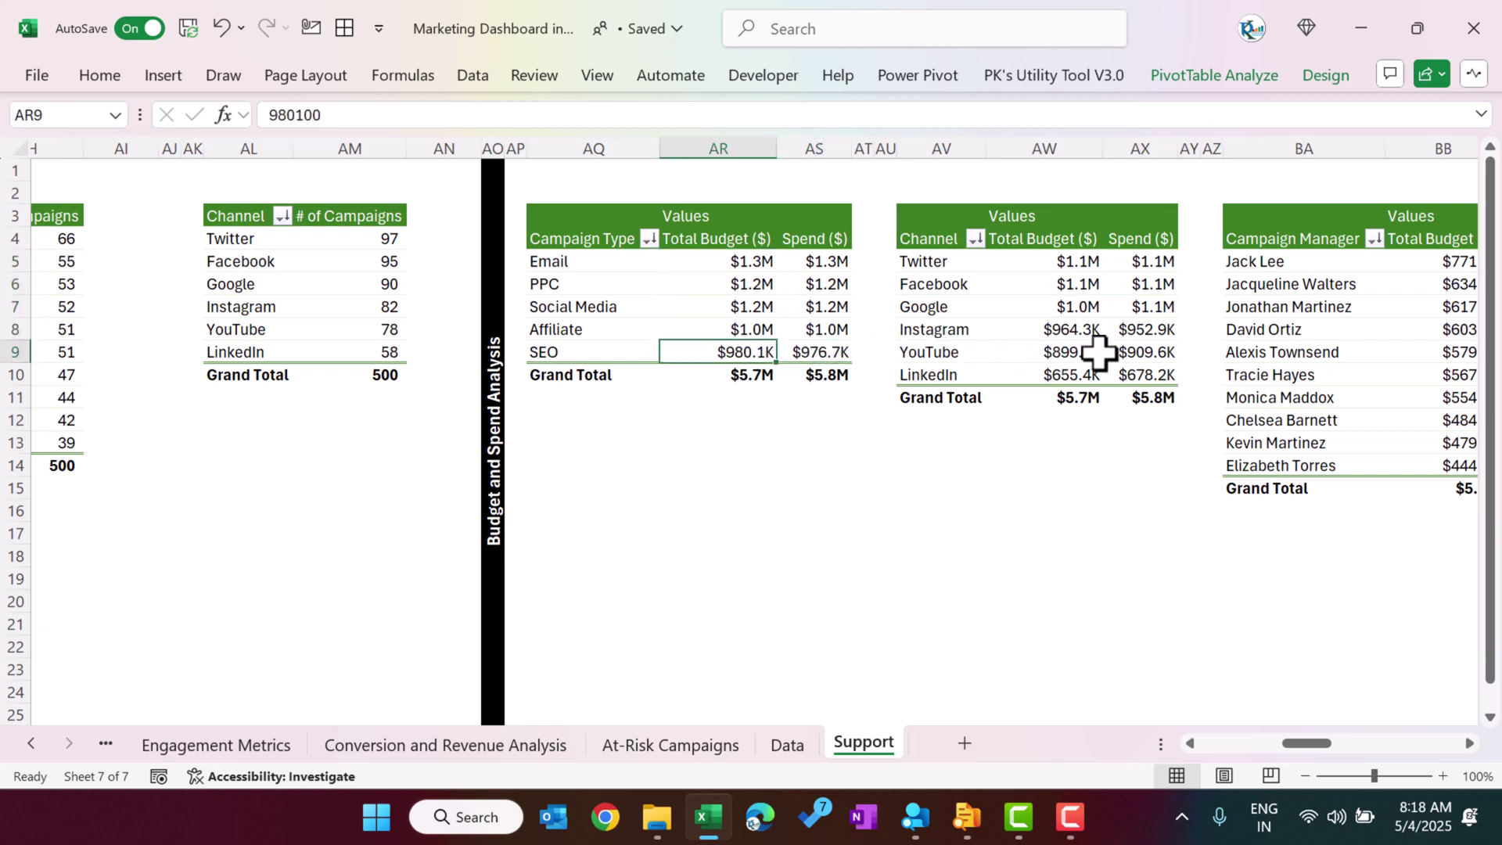
- Examine the Total Budget and Spend pivot tables by Campaign Type, Channel and Campaign Manager
{"action": "left_click_drag", "start_coordinate": [1303, 743], "coordinate": [1315, 744]}
{"action": "left_click_drag", "start_coordinate": [259, 262], "coordinate": [285, 360]}
{"action": "left_click", "coordinate": [637, 260], "text": "ctrl"}
{"action": "left_click_drag", "start_coordinate": [636, 260], "coordinate": [637, 375]}
{"action": "left_click_drag", "start_coordinate": [1009, 262], "coordinate": [1023, 464]}
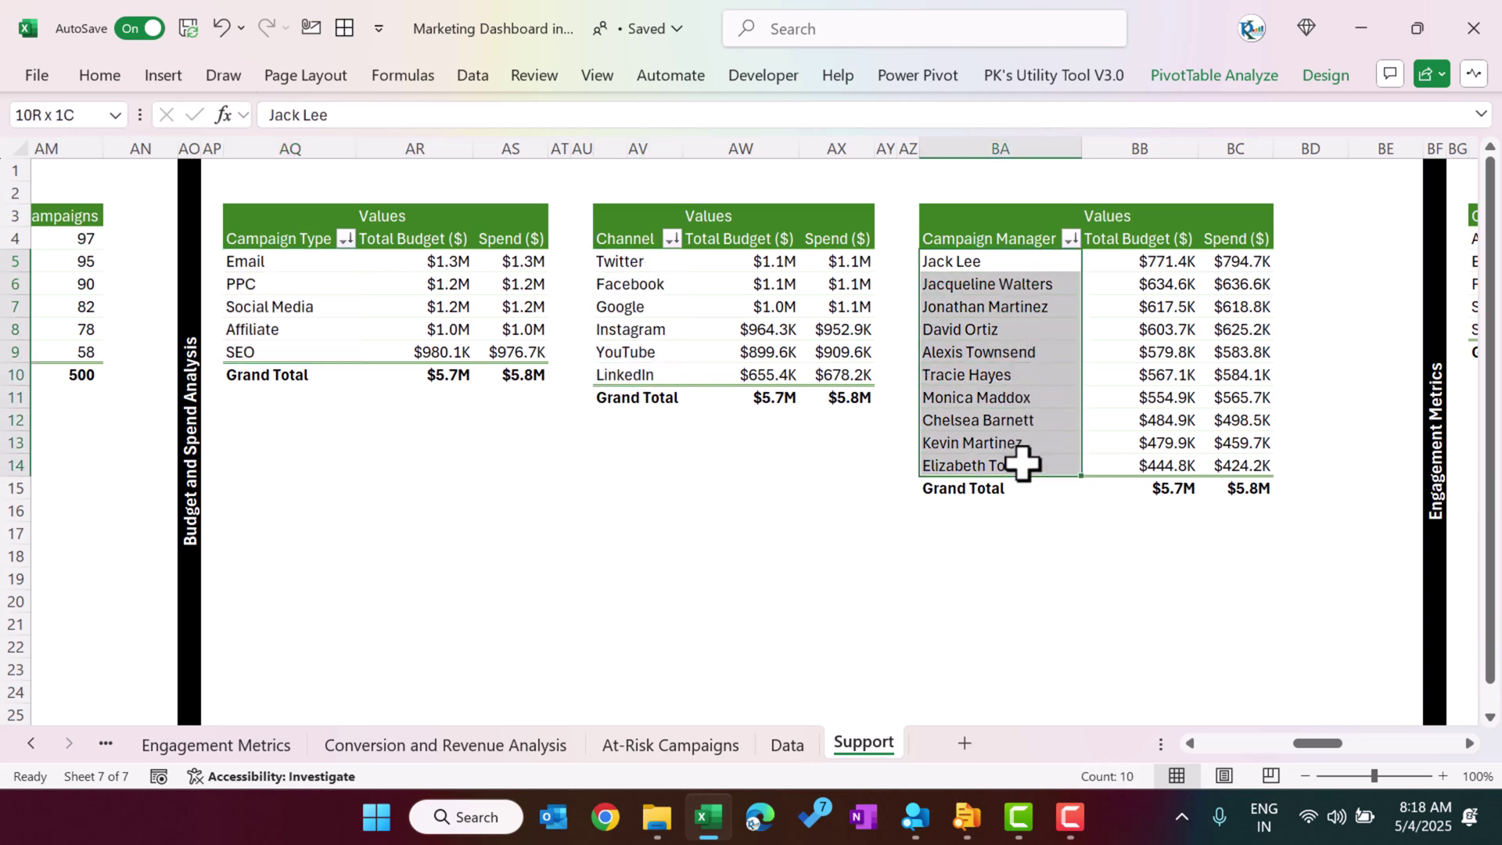
{"action": "left_click", "coordinate": [1165, 307]}
- Check the row and value fields of the Engagement Metrics CTR (%) pivot table by Campaign Type, closing the field list
{"action": "left_click_drag", "start_coordinate": [1325, 744], "coordinate": [1363, 744]}
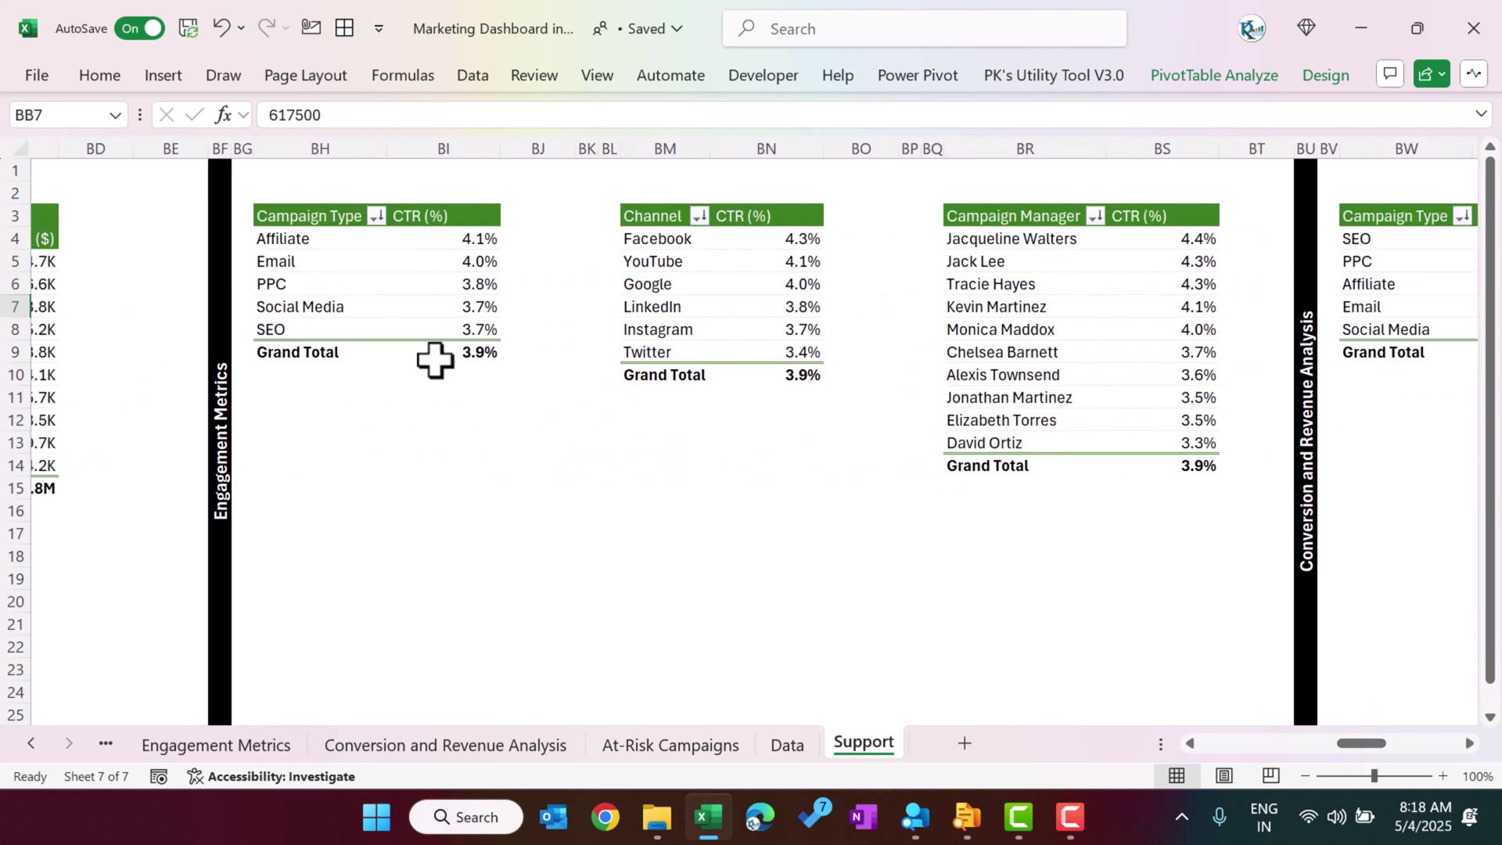
{"action": "left_click_drag", "start_coordinate": [331, 243], "coordinate": [312, 327]}
{"action": "mouse_move", "coordinate": [469, 238]}
{"action": "left_mouse_down"}
{"action": "mouse_move", "coordinate": [469, 269]}
{"action": "mouse_move", "coordinate": [479, 237]}
{"action": "left_mouse_up"}
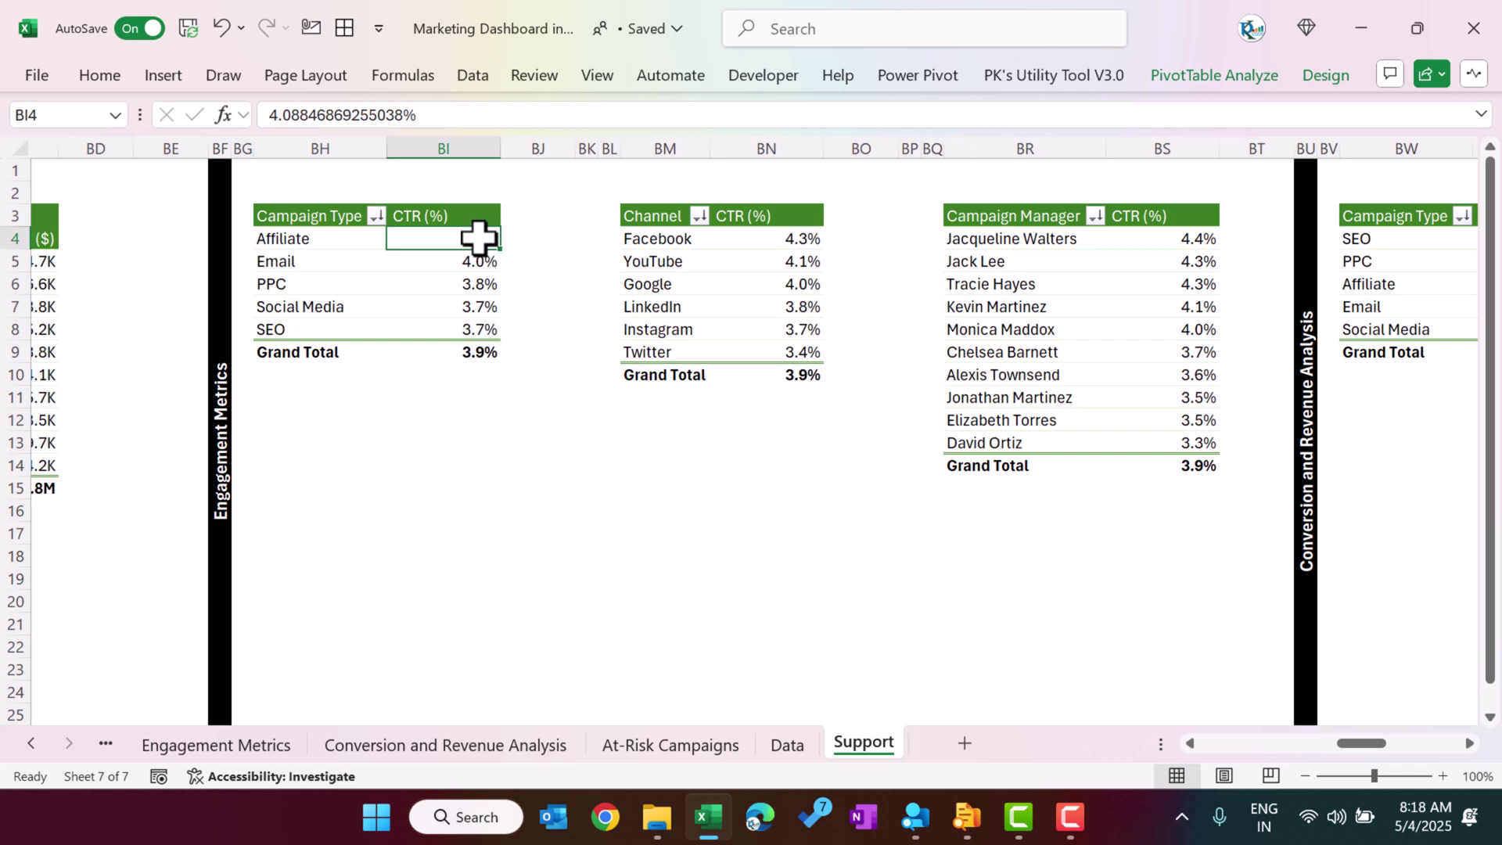
{"action": "right_click", "coordinate": [478, 237]}
{"action": "left_click", "coordinate": [608, 715]}
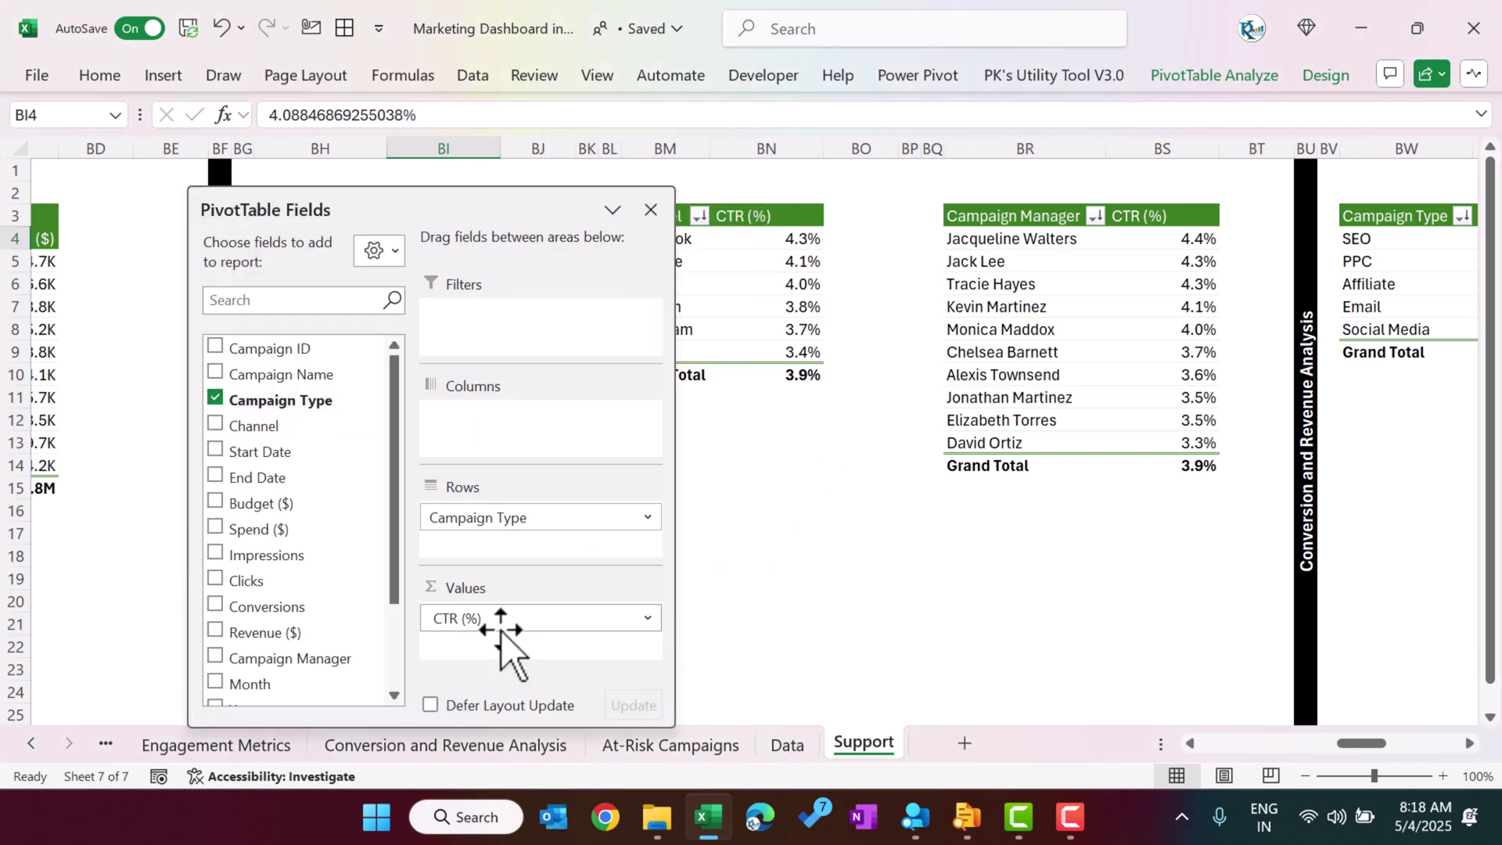
{"action": "left_click", "coordinate": [650, 210]}
- Locate the Engagement Metrics section marker and examine the CTR (%) pivot tables by Campaign Type and Channel
{"action": "left_click", "coordinate": [186, 355]}
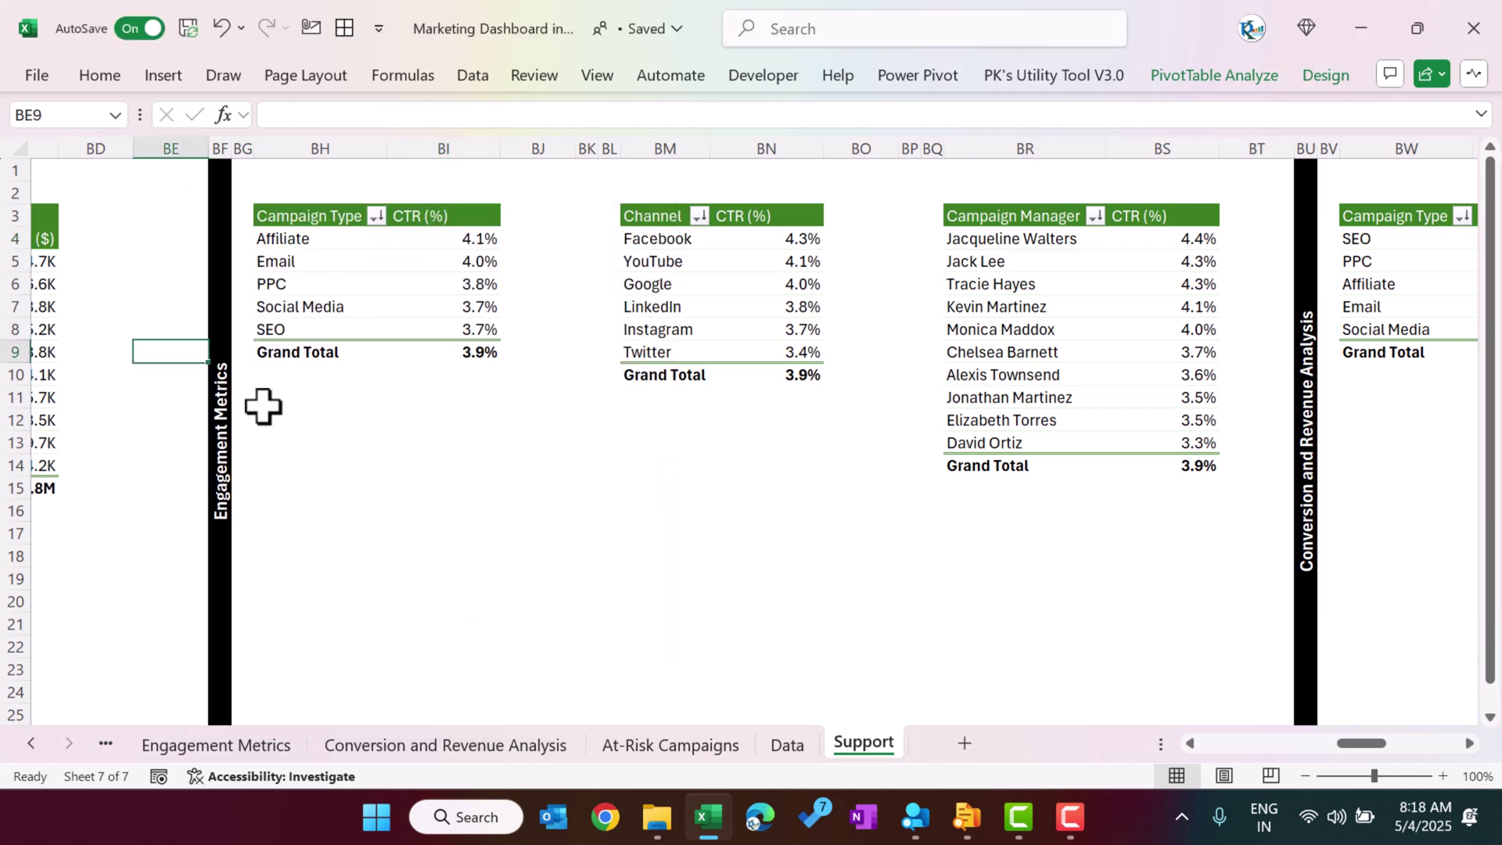
{"action": "left_click", "coordinate": [239, 446]}
{"action": "left_click", "coordinate": [229, 438]}
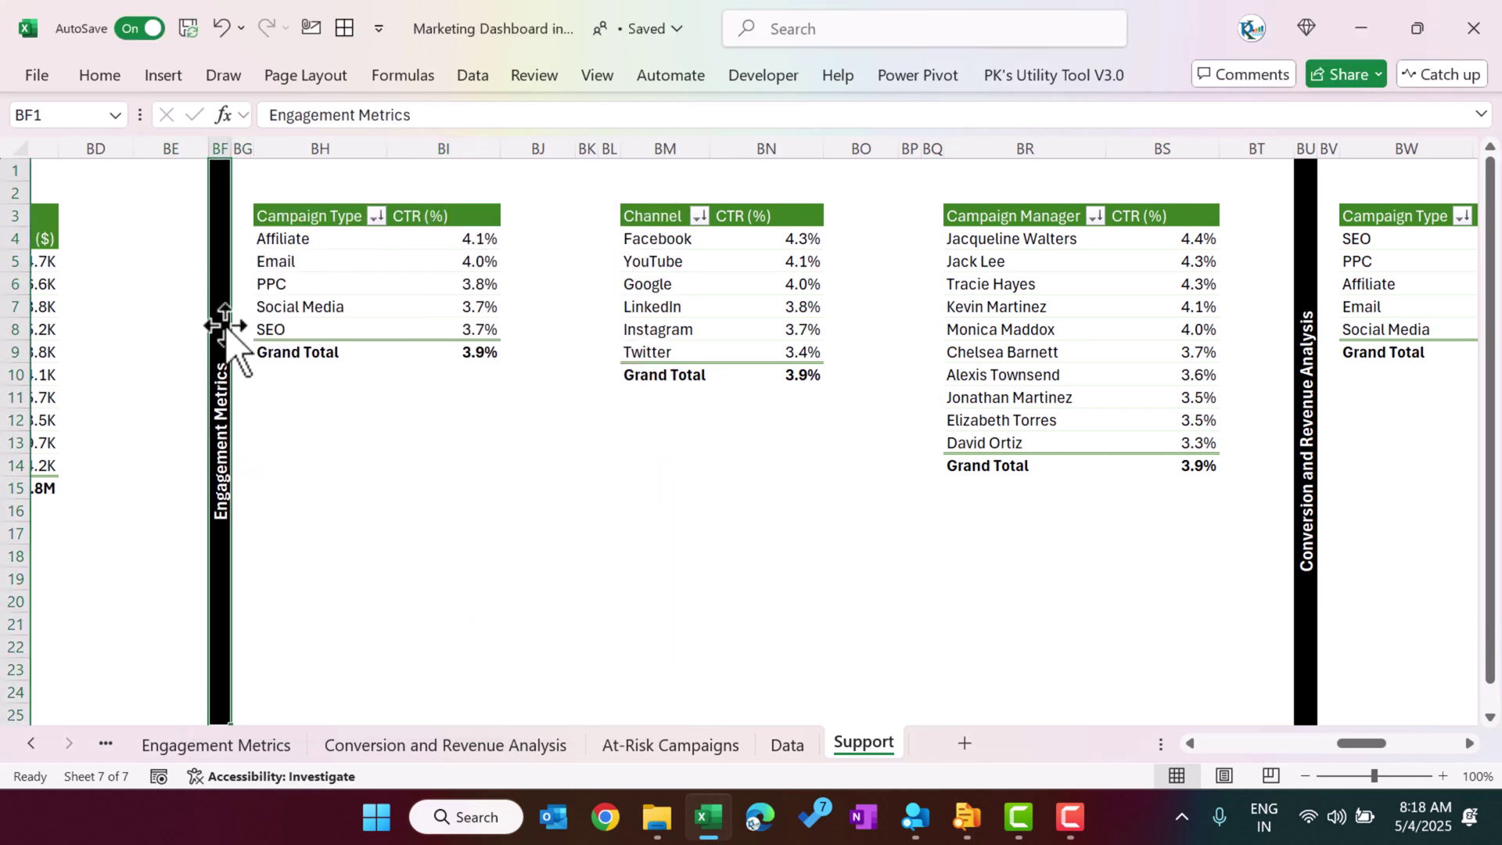
{"action": "left_click", "coordinate": [468, 271]}
{"action": "left_click", "coordinate": [770, 261]}
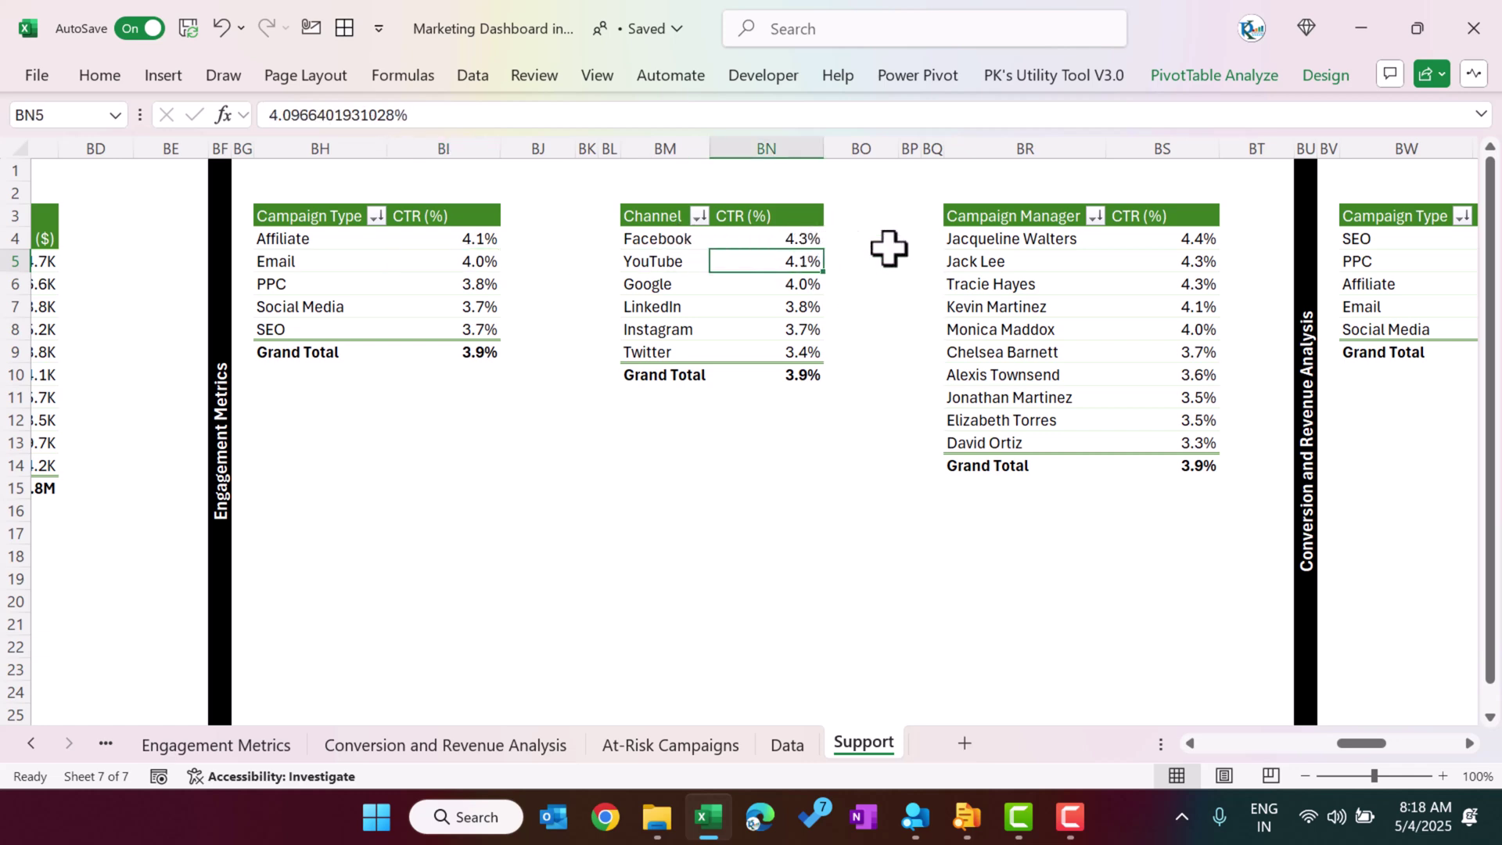
- Examine the Engagement Metrics CTR (%) pivot table by Campaign Manager on the Support sheet
{"action": "left_click", "coordinate": [1157, 260]}
{"action": "left_click", "coordinate": [989, 240]}
{"action": "left_click_drag", "start_coordinate": [990, 258], "coordinate": [983, 412]}
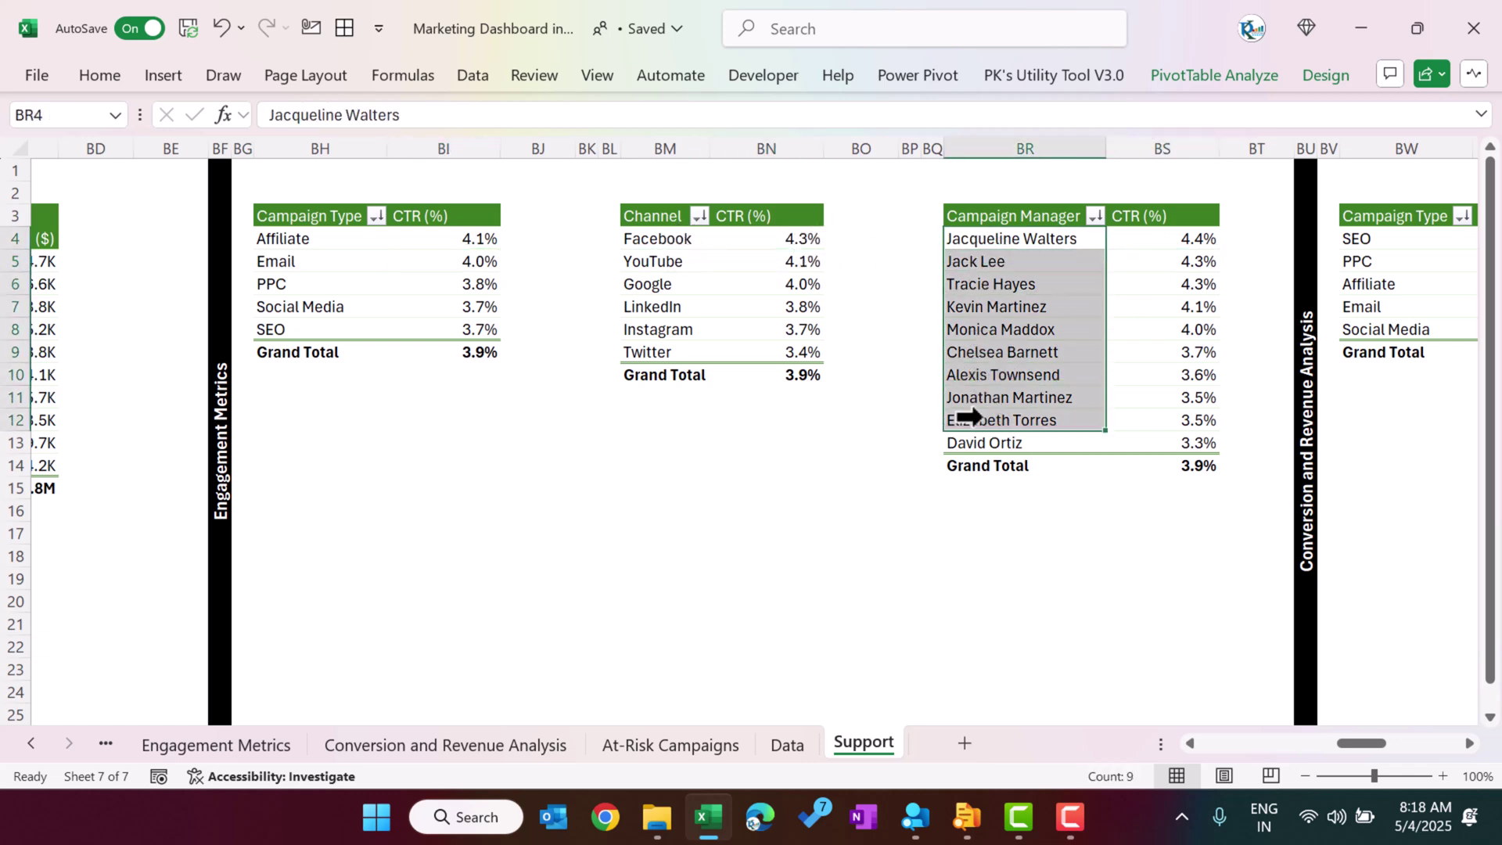
- Examine the Conversion and Revenue Analysis pivot tables: Conversion Rate (%) by Campaign Type, ROI (%) by Channel, and Conversion Rate (%) by Campaign Manager
{"action": "left_click_drag", "start_coordinate": [1370, 748], "coordinate": [1407, 748]}
{"action": "left_click_drag", "start_coordinate": [411, 241], "coordinate": [392, 327]}
{"action": "left_click_drag", "start_coordinate": [659, 255], "coordinate": [648, 336]}
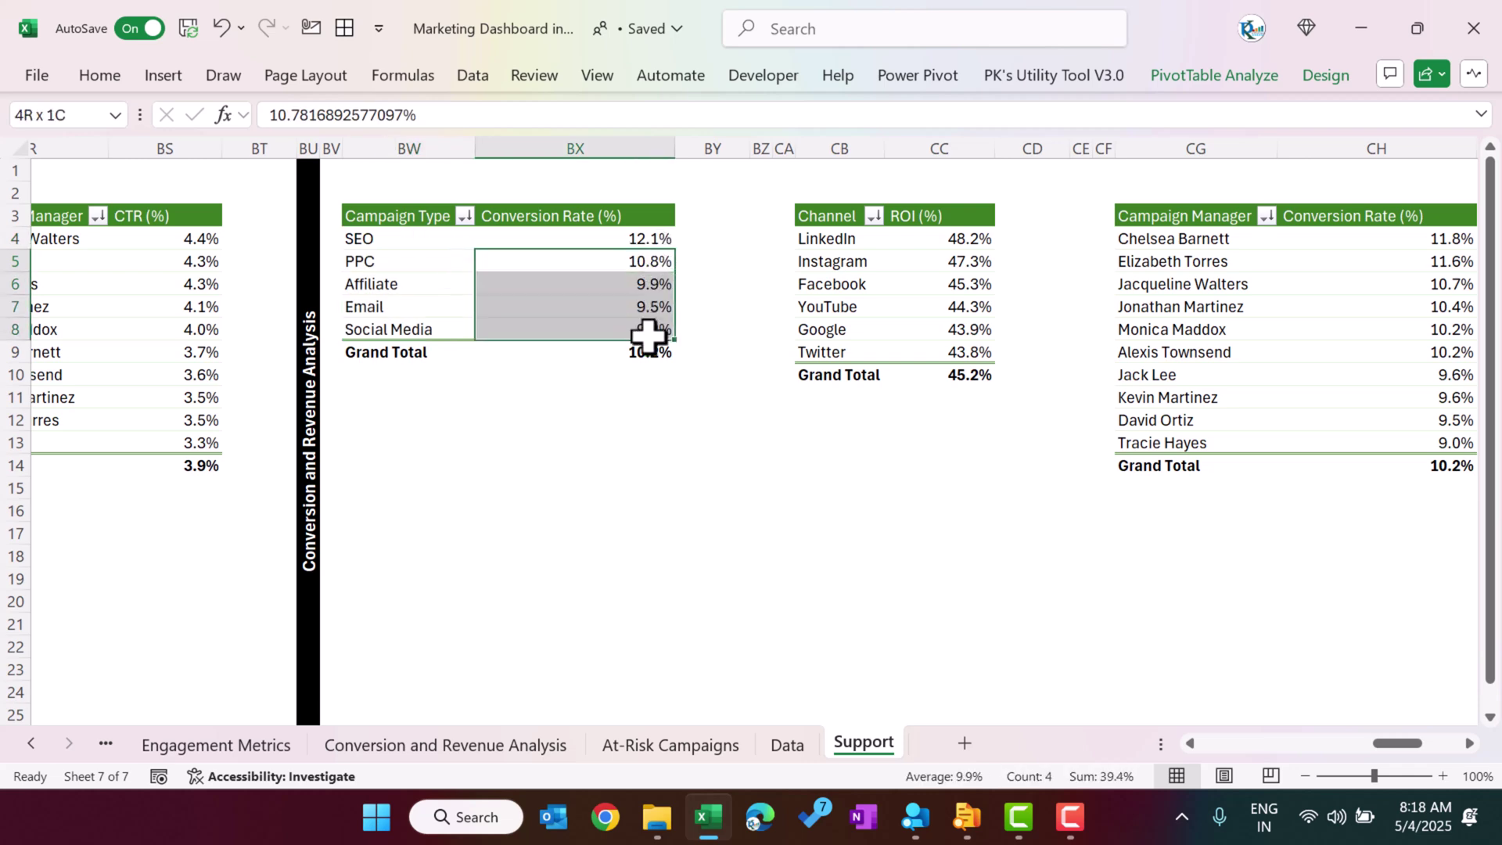
{"action": "left_click_drag", "start_coordinate": [871, 242], "coordinate": [864, 352]}
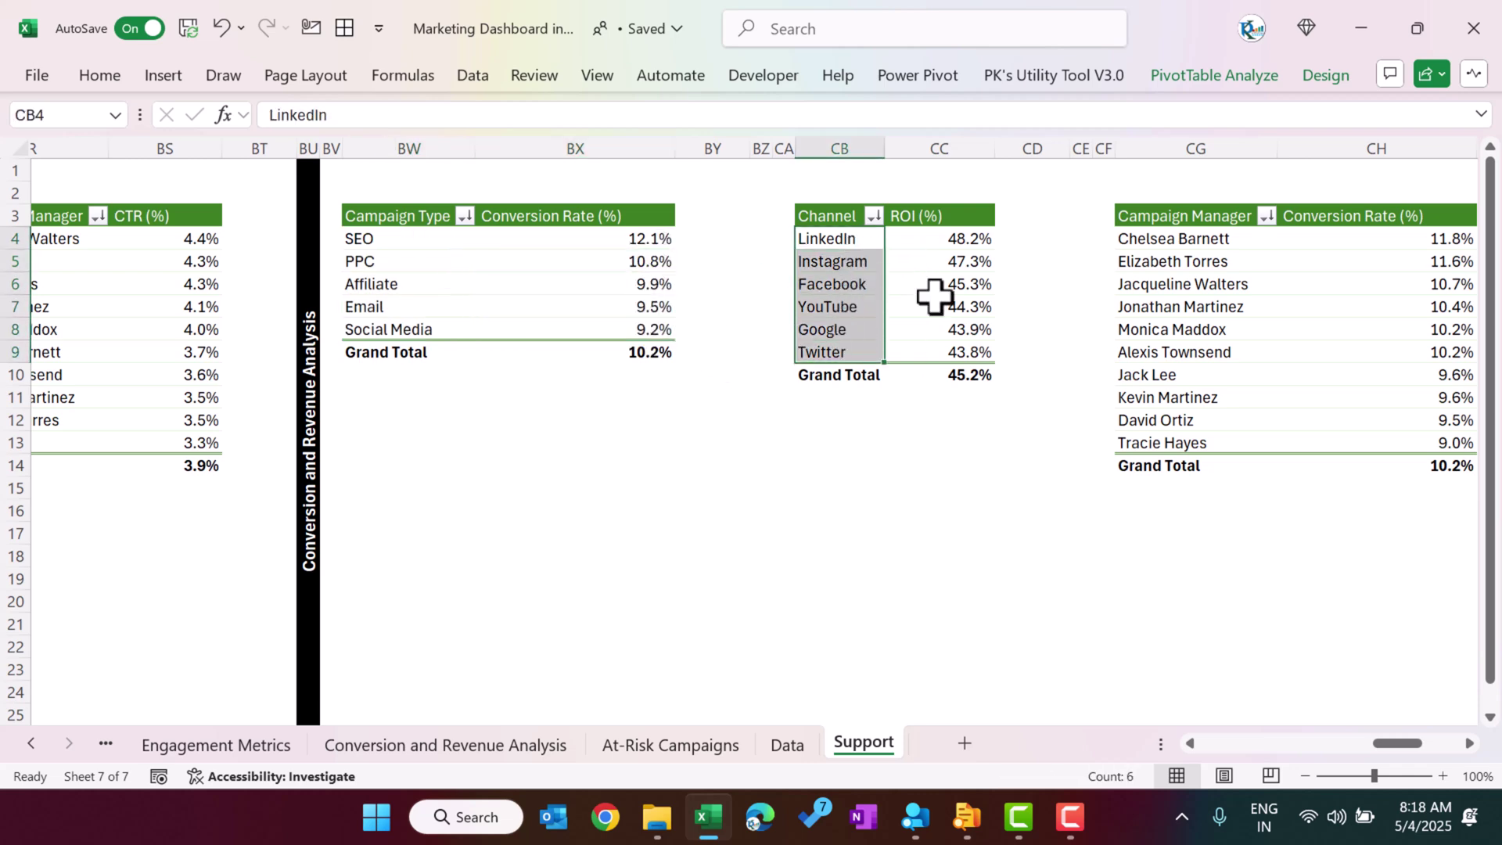
{"action": "left_click_drag", "start_coordinate": [965, 247], "coordinate": [970, 383]}
{"action": "left_click_drag", "start_coordinate": [1400, 747], "coordinate": [1419, 747]}
{"action": "left_click_drag", "start_coordinate": [637, 237], "coordinate": [636, 398]}
{"action": "left_click_drag", "start_coordinate": [899, 238], "coordinate": [870, 376]}
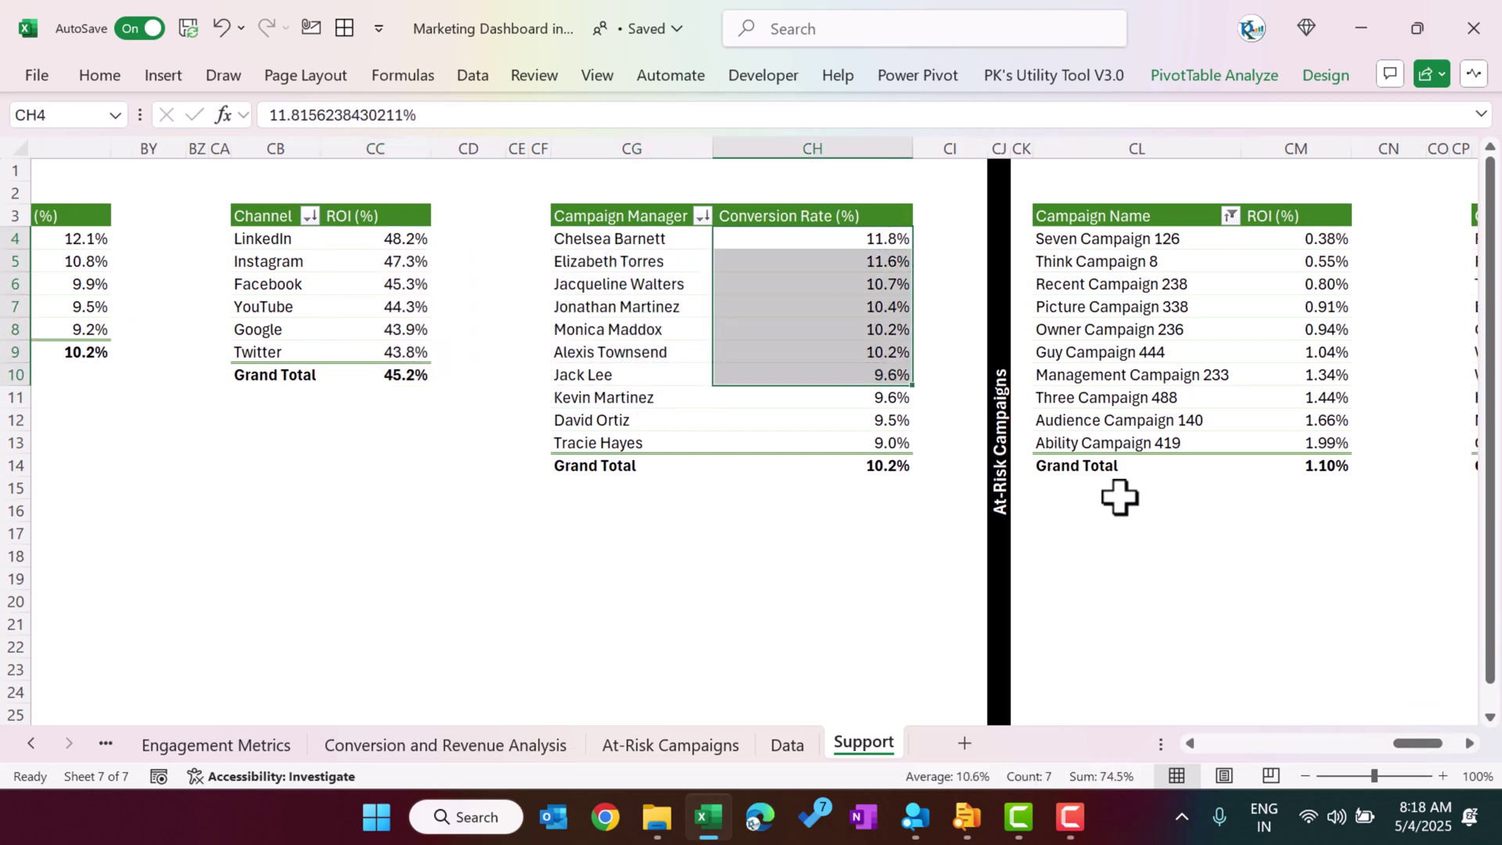
- Locate the At-Risk Campaigns section marker and examine its ROI (%) and Conversion Rate (%) pivot tables by Campaign Name
{"action": "left_click", "coordinate": [1001, 466]}
{"action": "left_click_drag", "start_coordinate": [1415, 740], "coordinate": [1436, 740]}
{"action": "left_click_drag", "start_coordinate": [644, 238], "coordinate": [681, 397]}
{"action": "left_click_drag", "start_coordinate": [838, 245], "coordinate": [860, 398]}
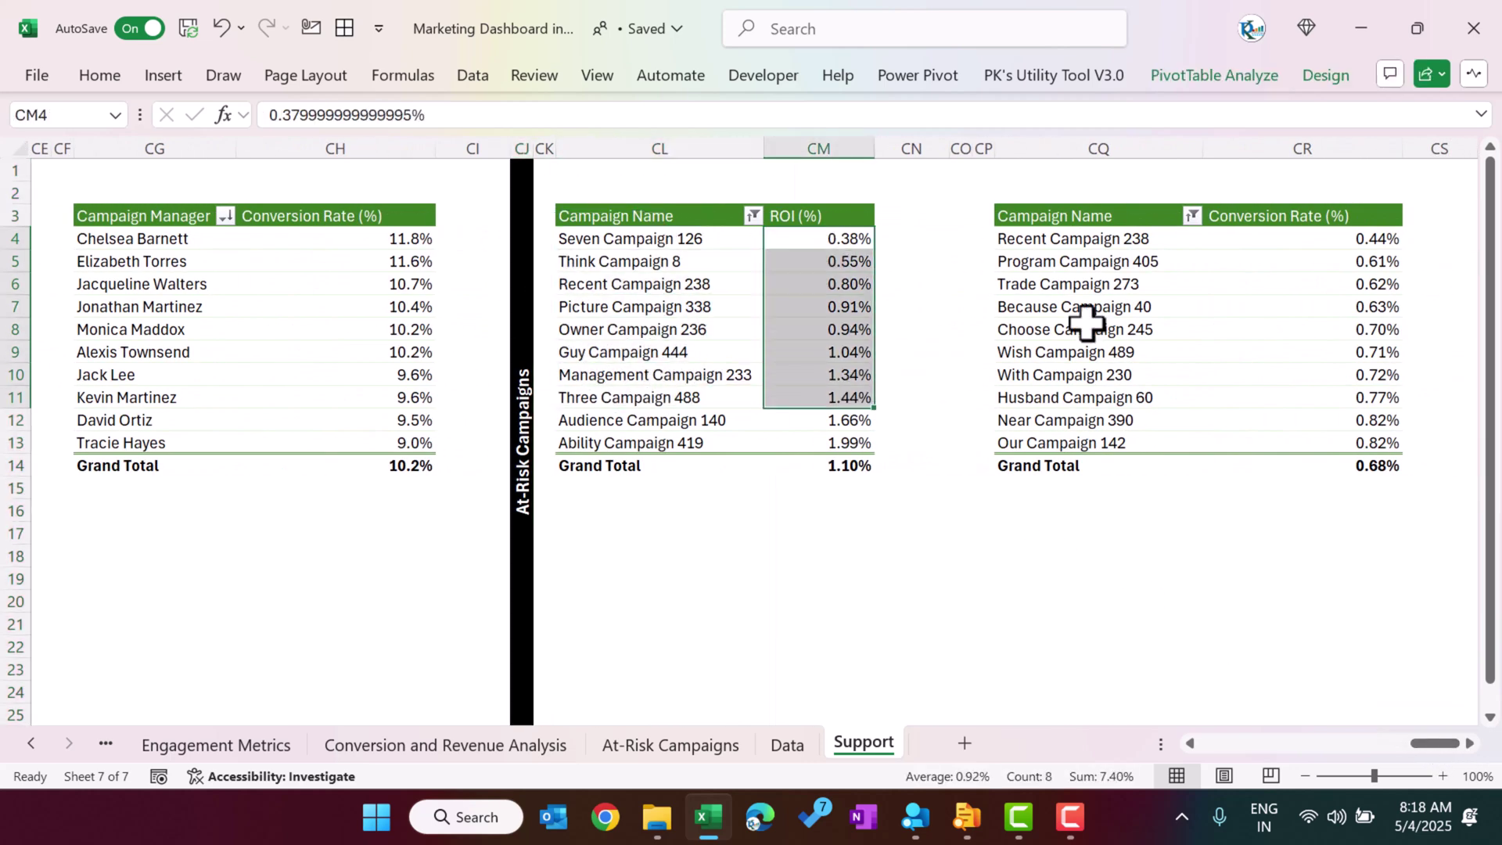
{"action": "left_click_drag", "start_coordinate": [1131, 261], "coordinate": [1106, 375]}
{"action": "left_click_drag", "start_coordinate": [1376, 261], "coordinate": [1310, 348]}
- Sort the At-Risk Campaigns ROI (%) pivot table by its ROI values from smallest to largest
{"action": "left_click", "coordinate": [843, 267]}
{"action": "right_click", "coordinate": [844, 267]}
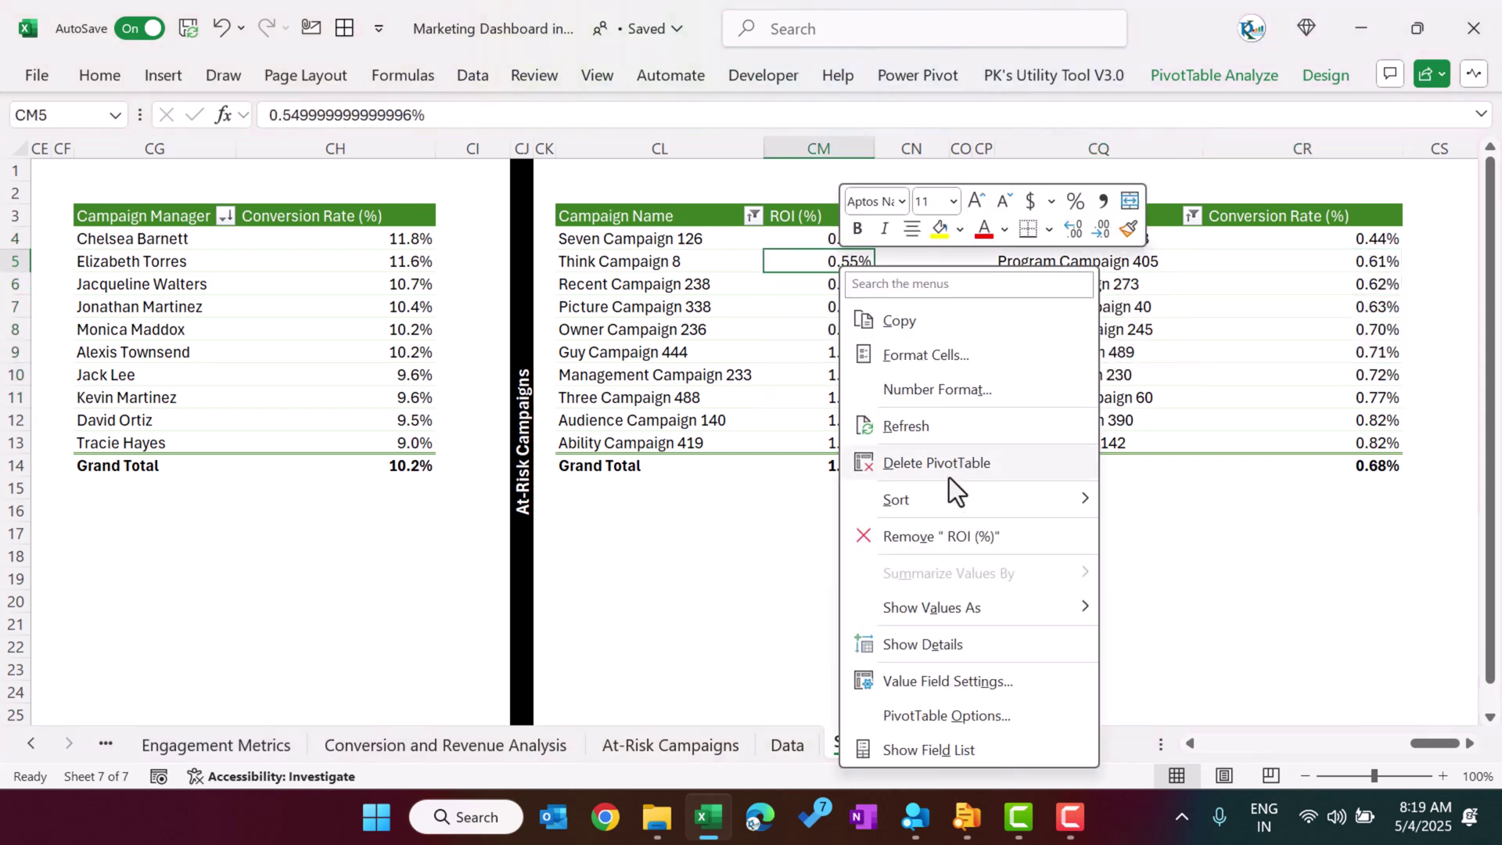
{"action": "mouse_move", "coordinate": [970, 497]}
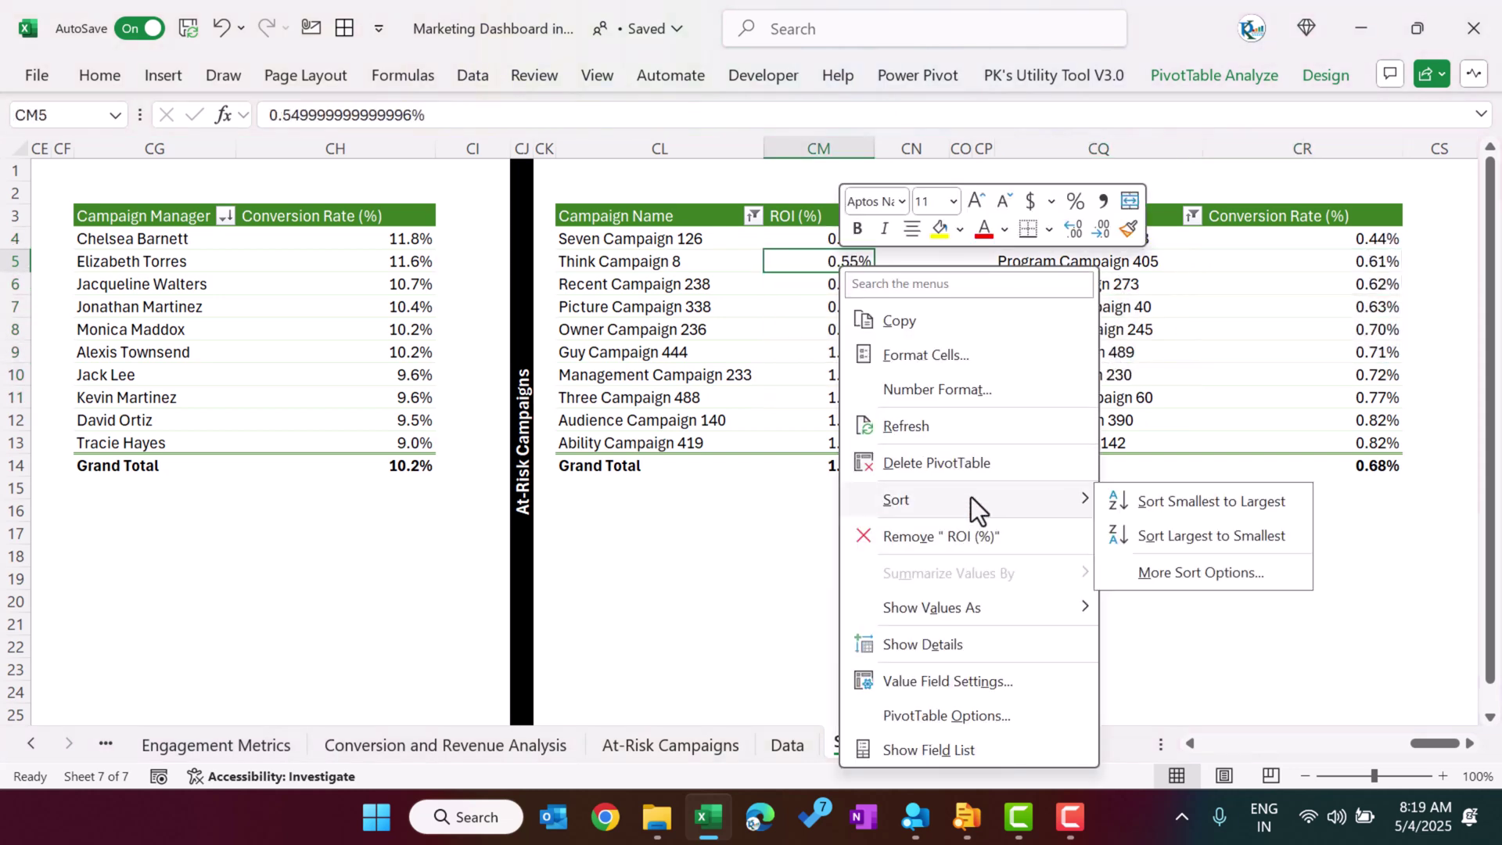
{"action": "left_click", "coordinate": [1195, 503]}
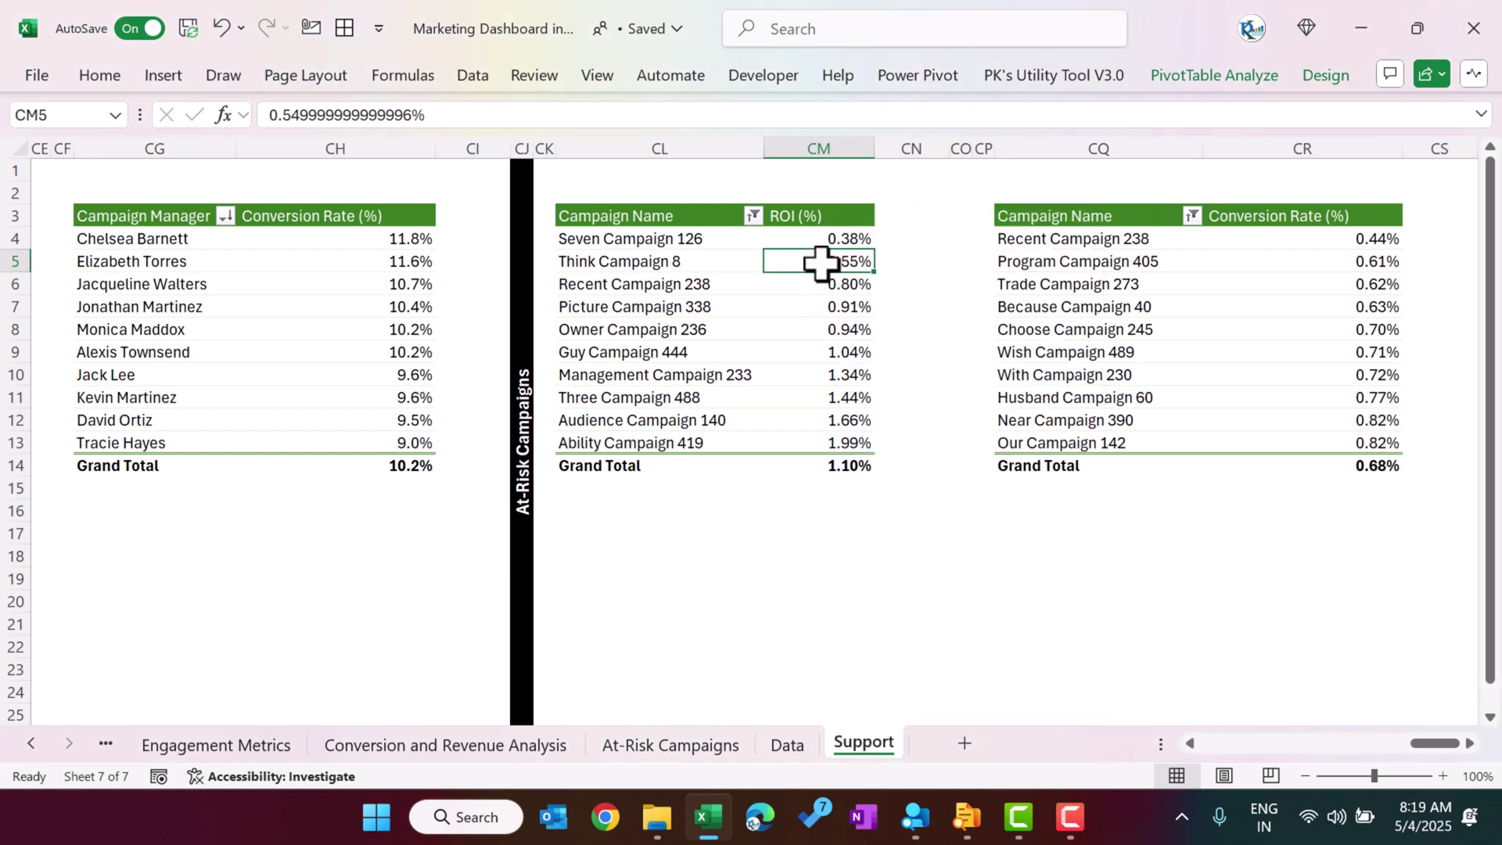
{"action": "left_click", "coordinate": [843, 235]}
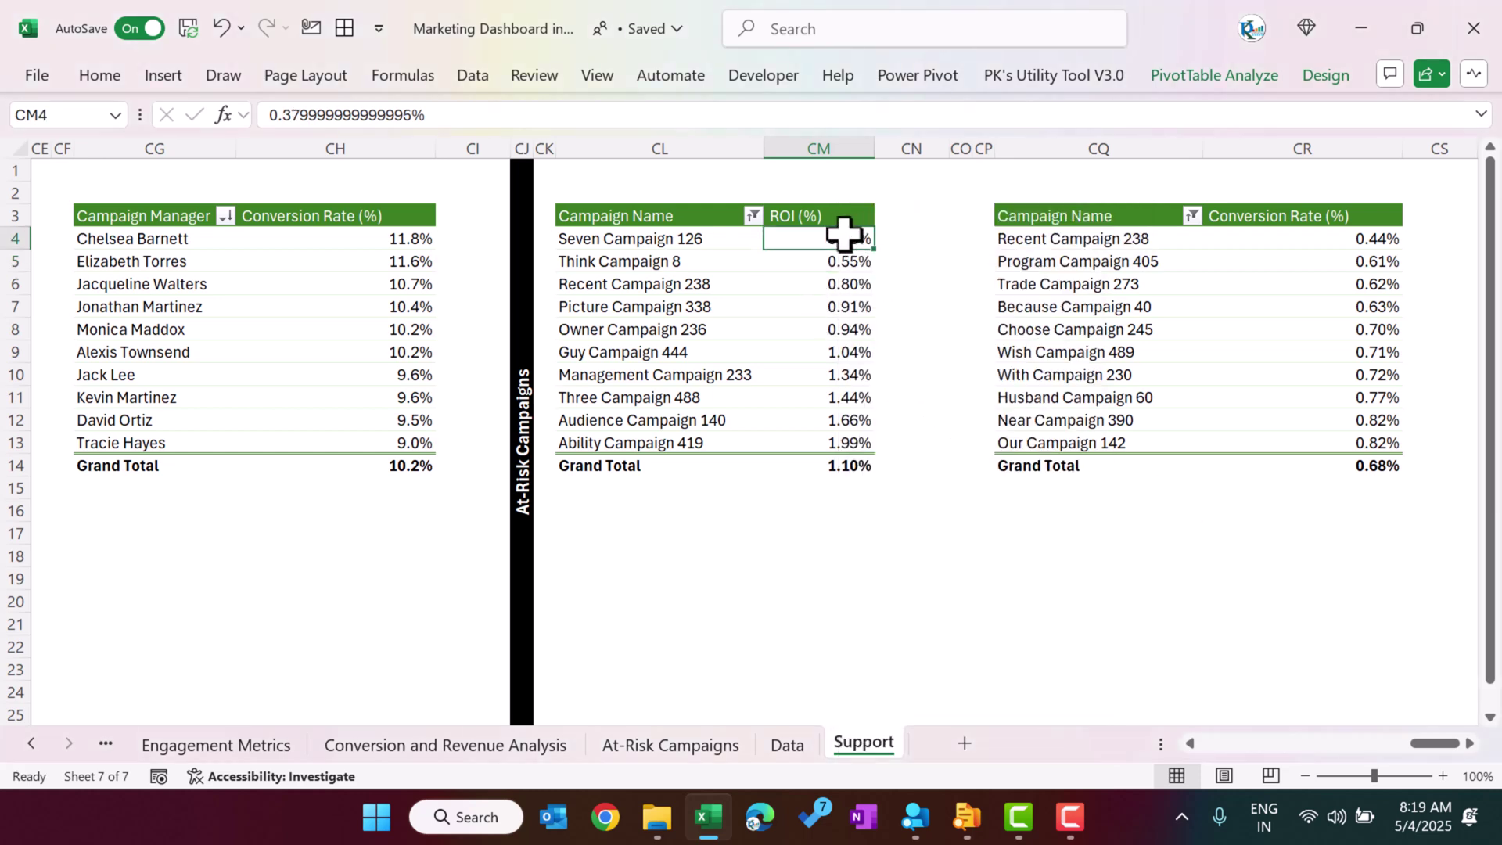
- Set the ROI (%) pivot table's Campaign Name value filter to Bottom 10 Items by ROI (%), checking the listed campaigns
{"action": "left_click", "coordinate": [704, 217]}
{"action": "left_click", "coordinate": [752, 216]}
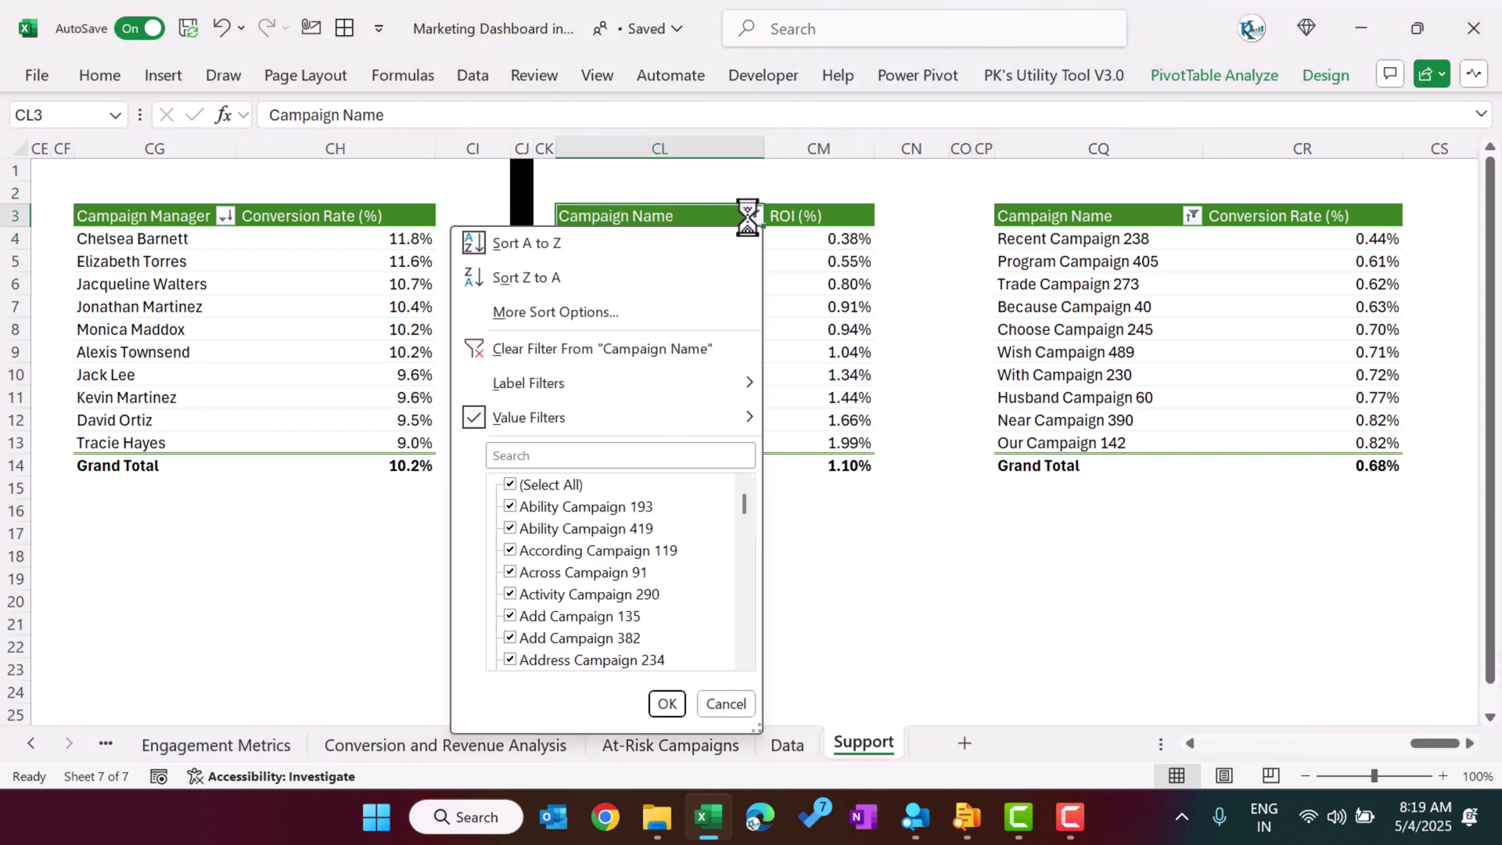
{"action": "mouse_move", "coordinate": [604, 425]}
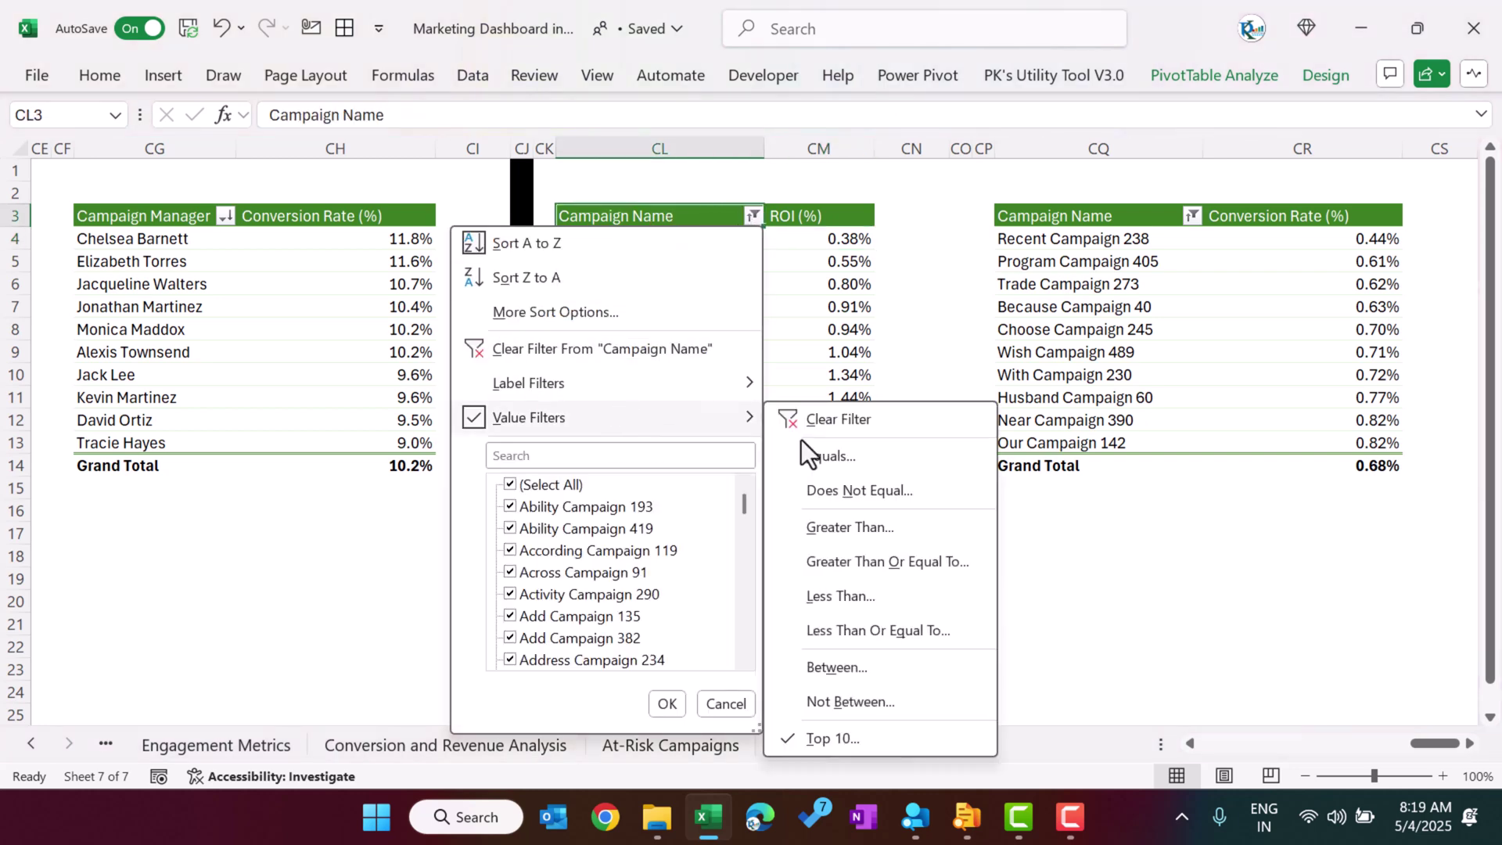
{"action": "left_click", "coordinate": [846, 738]}
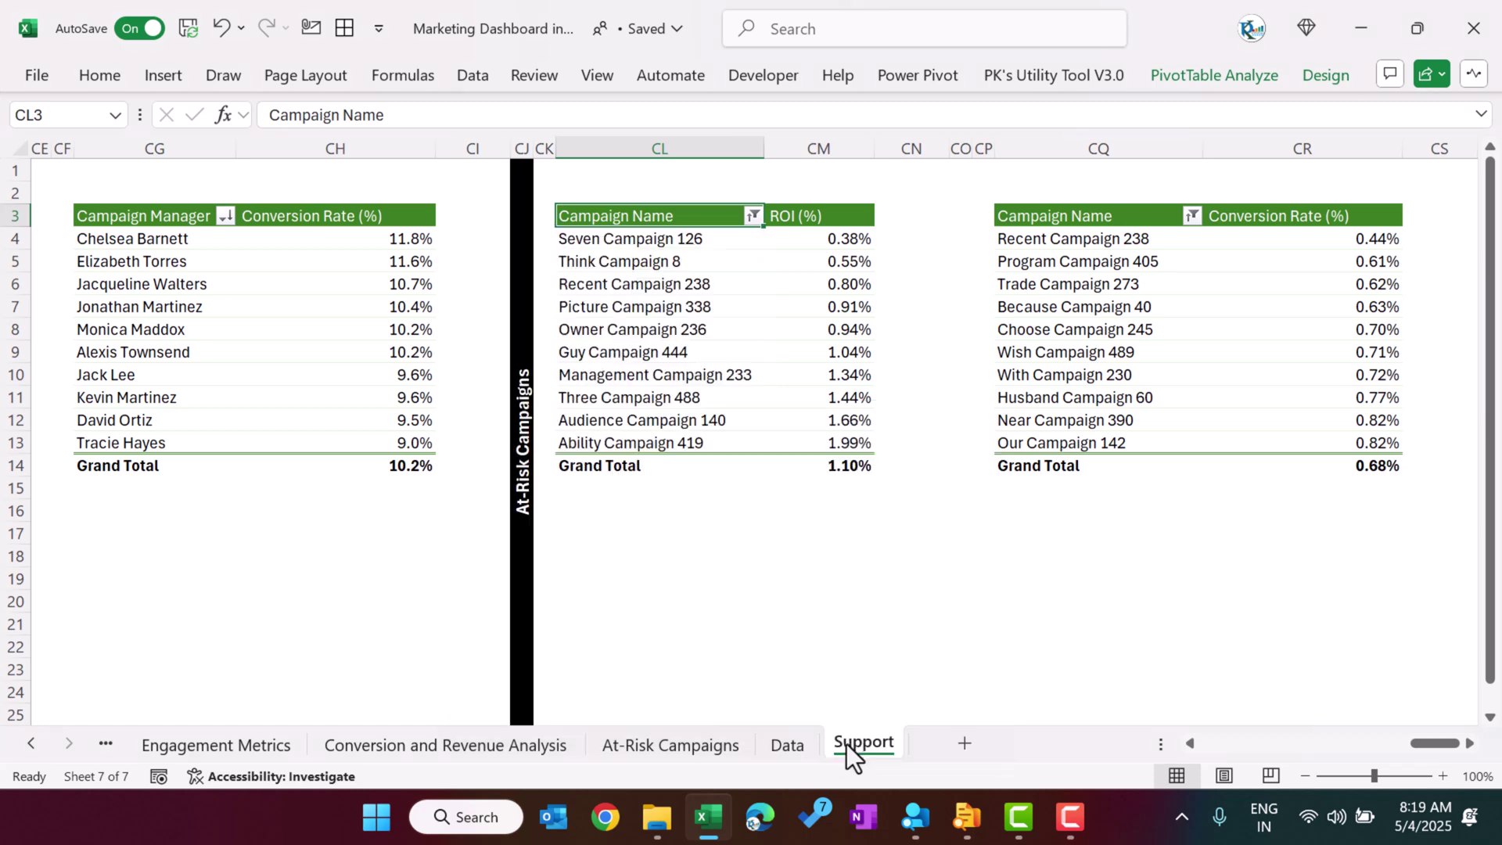
{"action": "left_click_drag", "start_coordinate": [568, 420], "coordinate": [986, 349]}
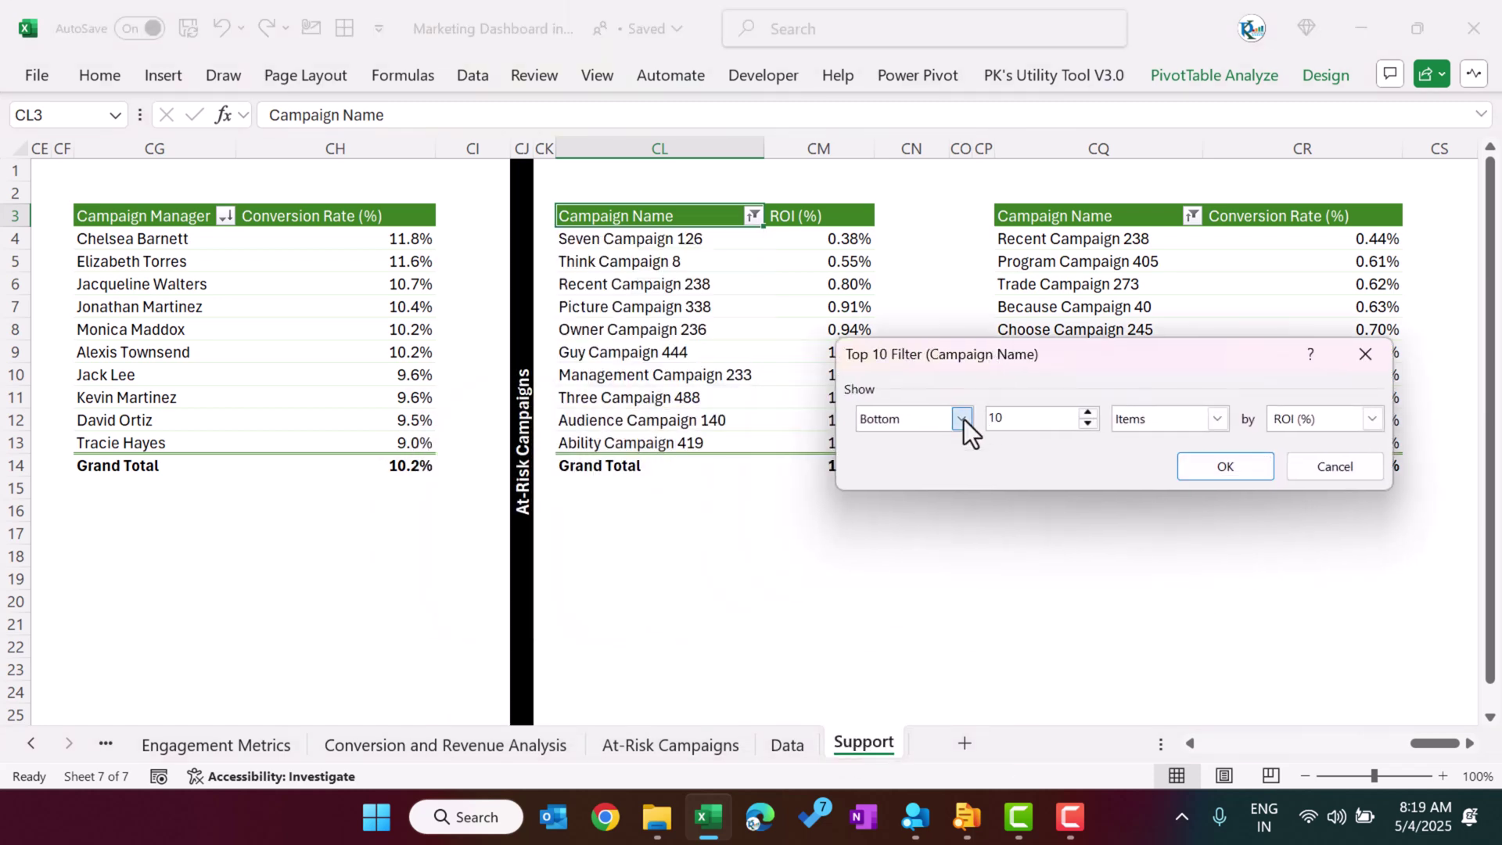
{"action": "left_click", "coordinate": [961, 418]}
{"action": "left_click", "coordinate": [882, 459]}
{"action": "double_click", "coordinate": [1002, 423]}
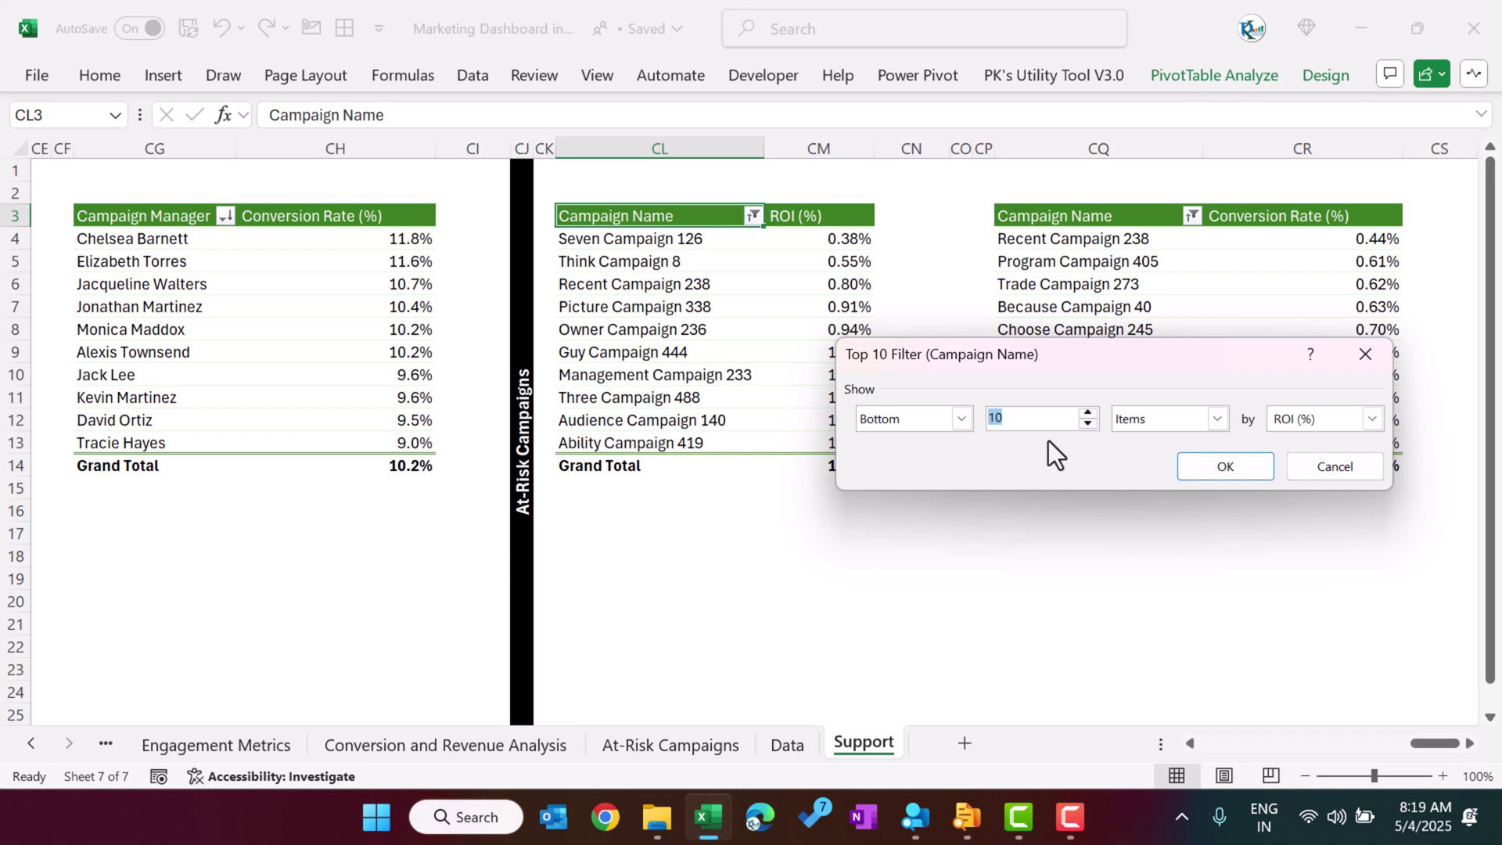
{"action": "left_click_drag", "start_coordinate": [1067, 369], "coordinate": [887, 363]}
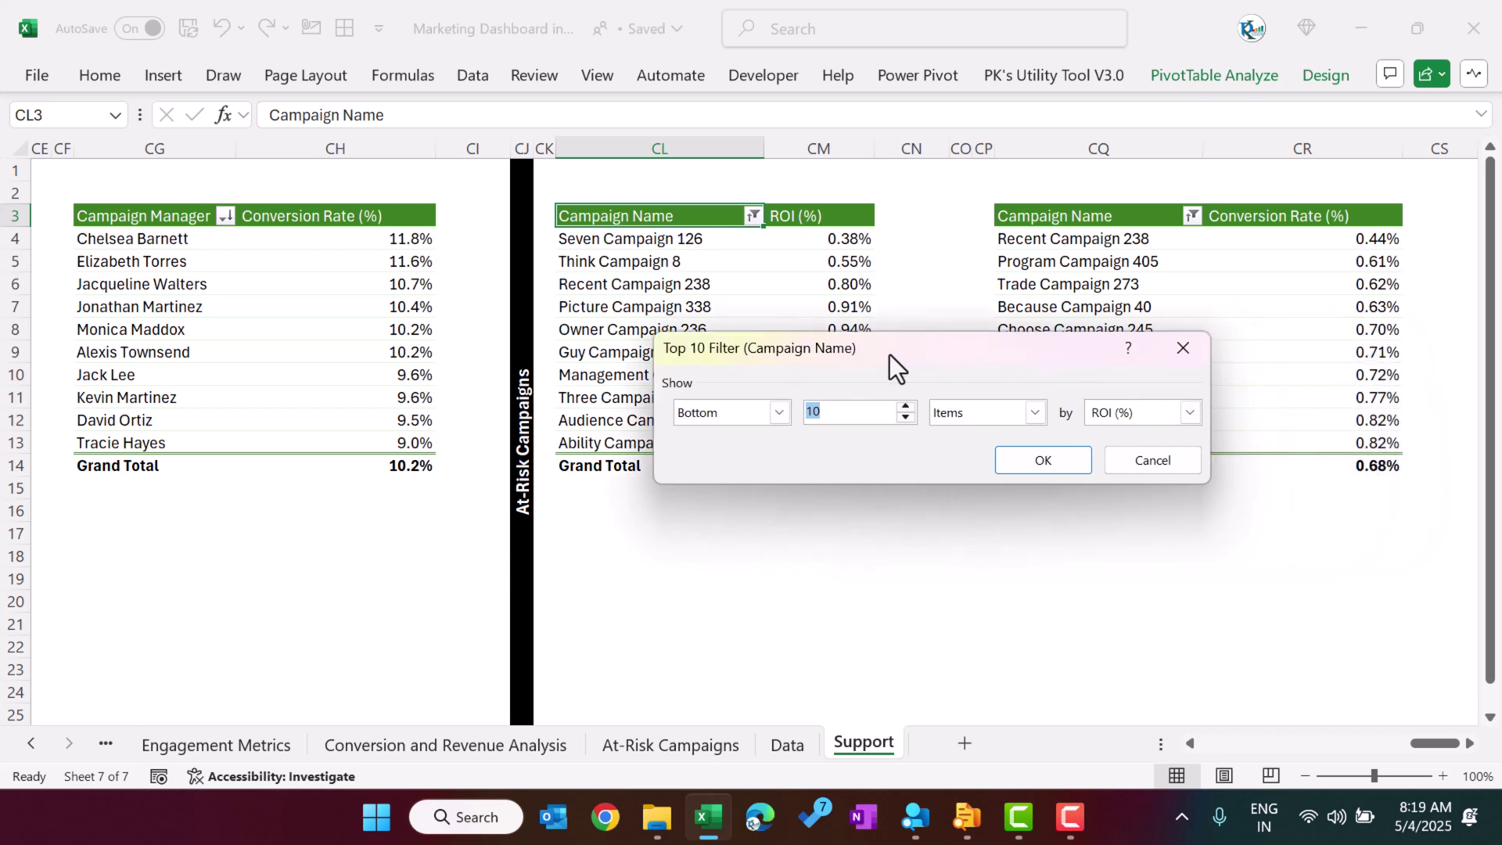
{"action": "left_click", "coordinate": [1022, 461]}
{"action": "left_click_drag", "start_coordinate": [634, 238], "coordinate": [641, 441]}
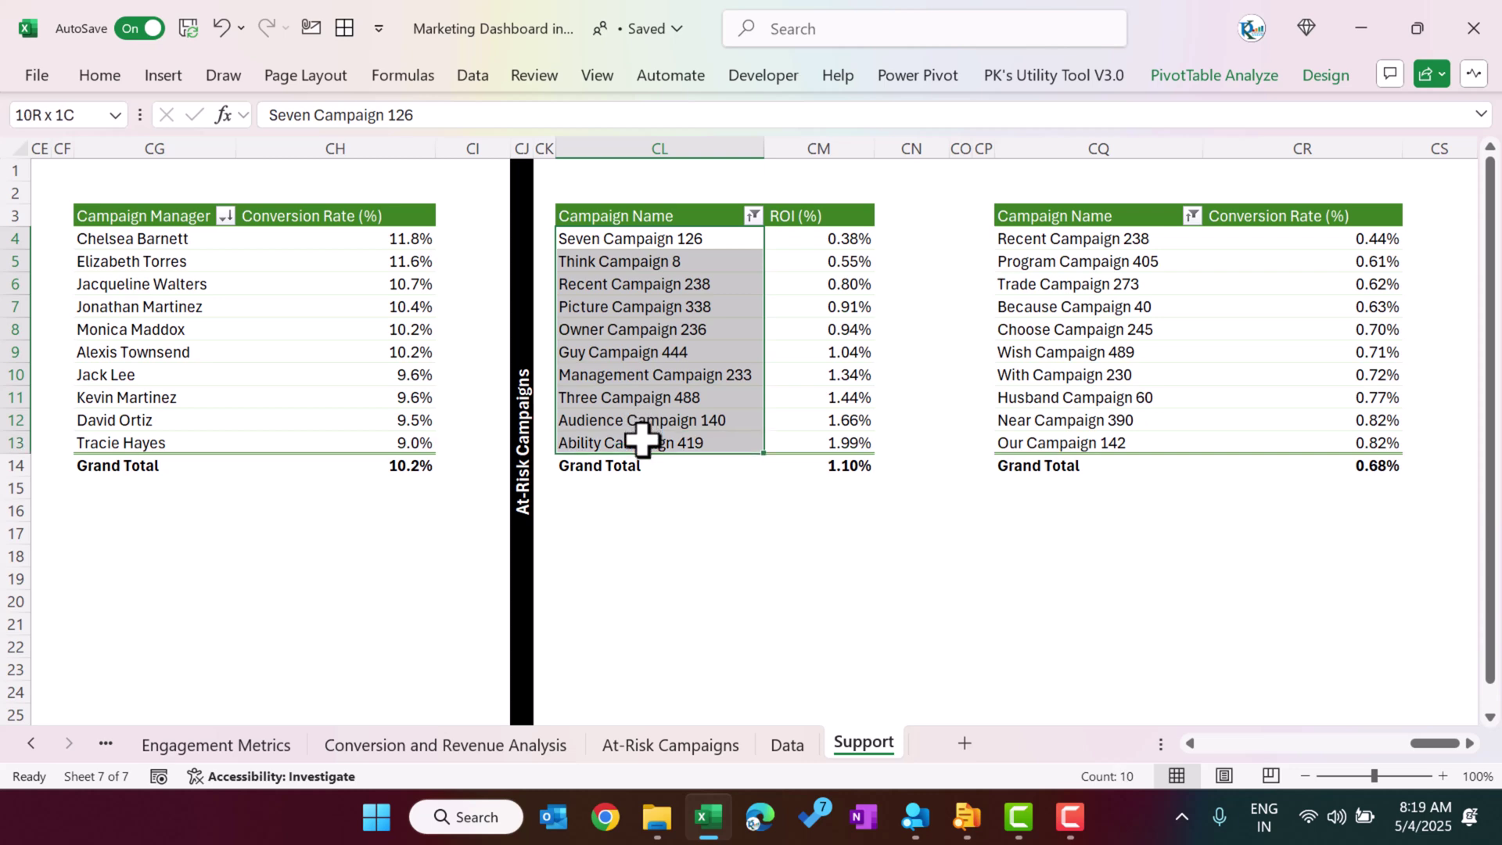
- Clear the Campaign Name filter from the At-Risk ROI (%) pivot table and look through the full campaign list
{"action": "left_click", "coordinate": [753, 216]}
{"action": "left_click", "coordinate": [571, 350]}
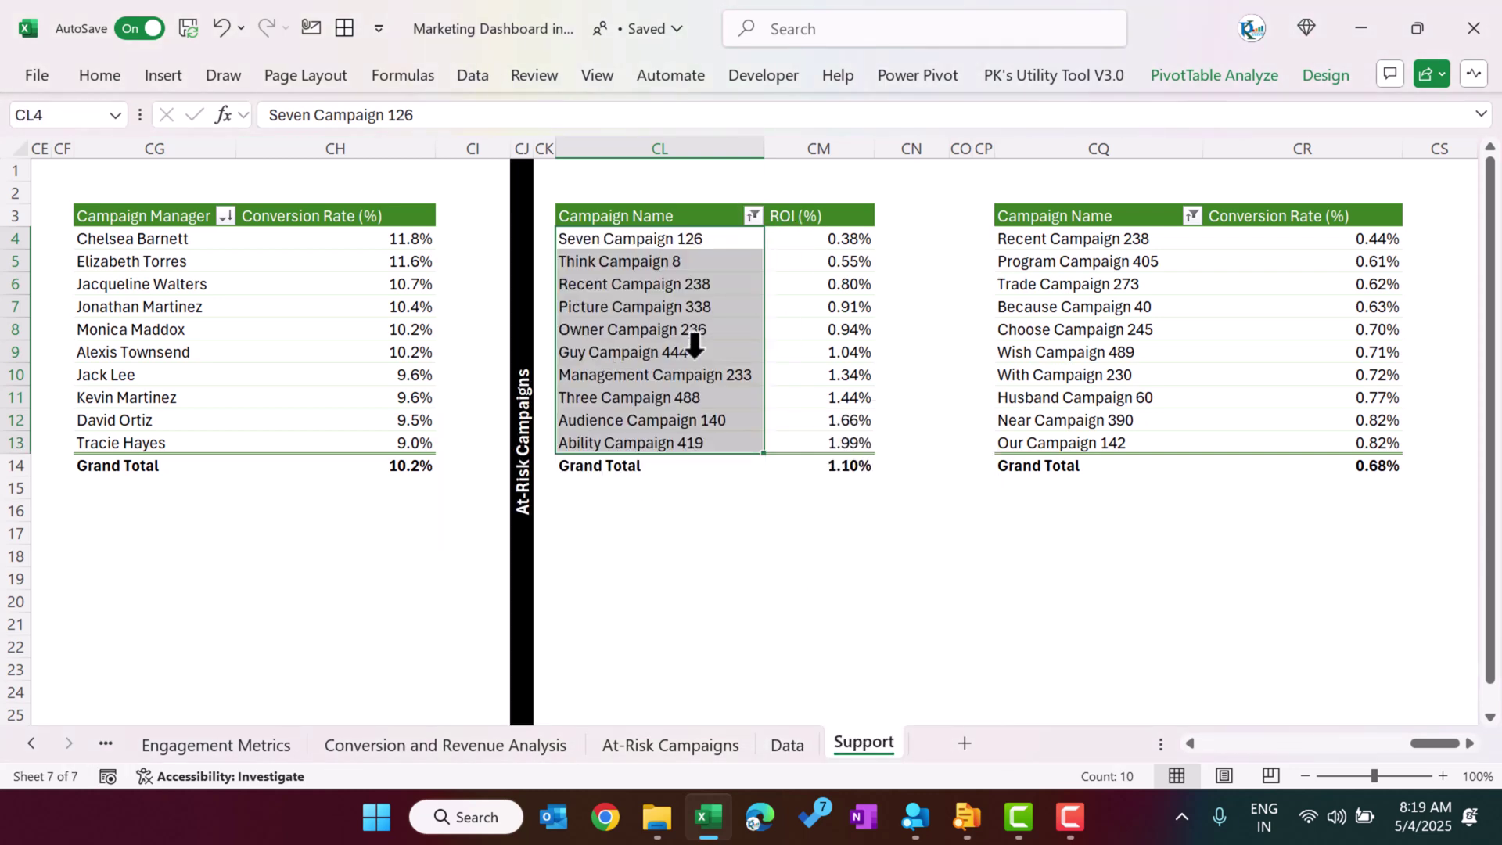
{"action": "left_click", "coordinate": [717, 245]}
{"action": "scroll", "coordinate": [768, 308], "scroll_direction": "down", "scroll_amount": 5}
{"action": "scroll", "coordinate": [767, 309], "scroll_direction": "up", "scroll_amount": 5}
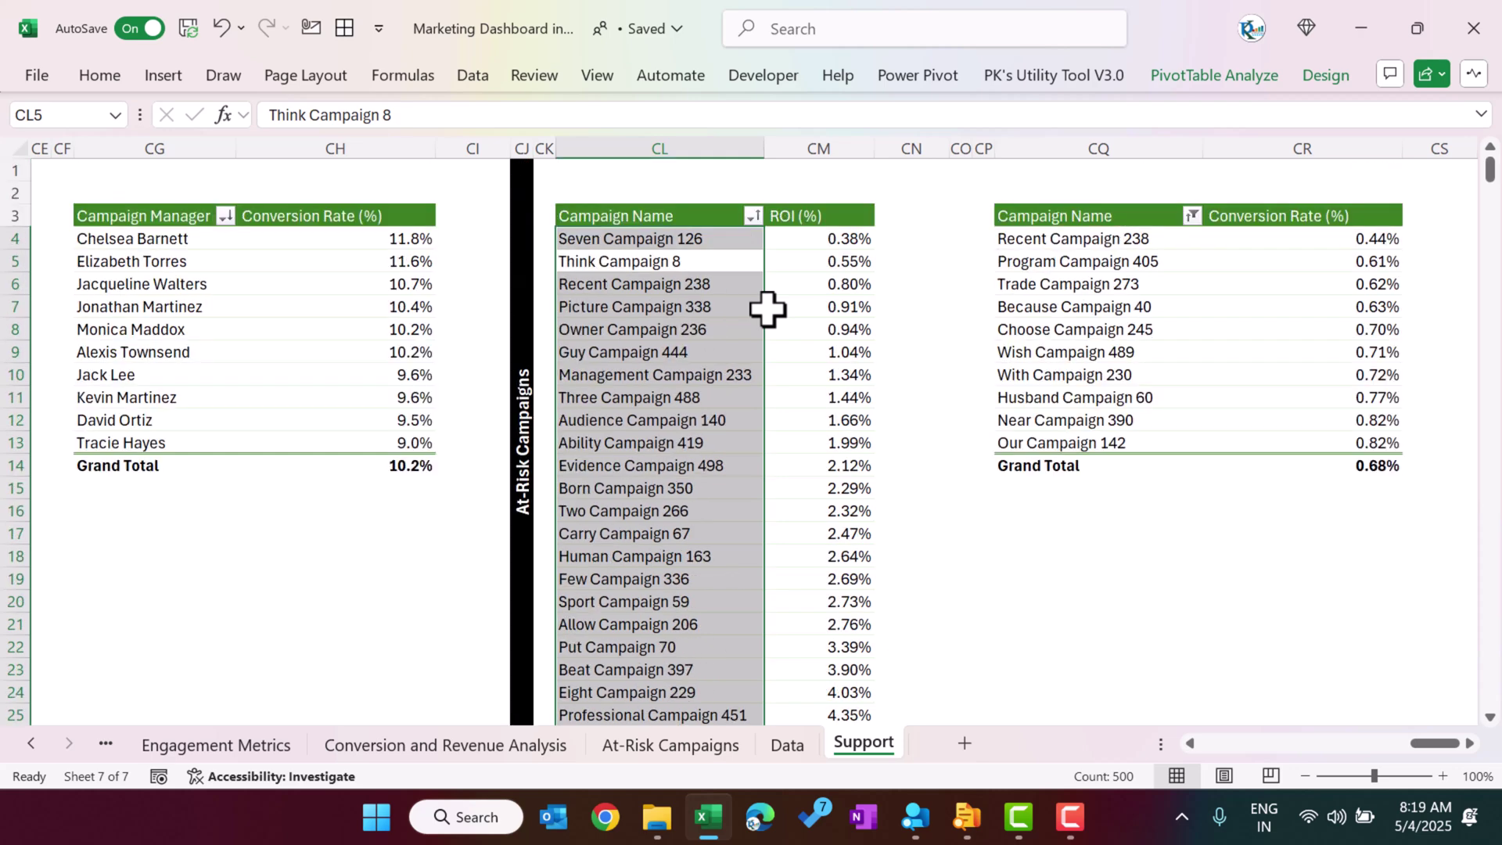
- Examine how the ROI (%) by Bottom 10 Campaign Name chart on the At-Risk Campaigns sheet looks with the filter cleared
{"action": "left_click", "coordinate": [687, 744]}
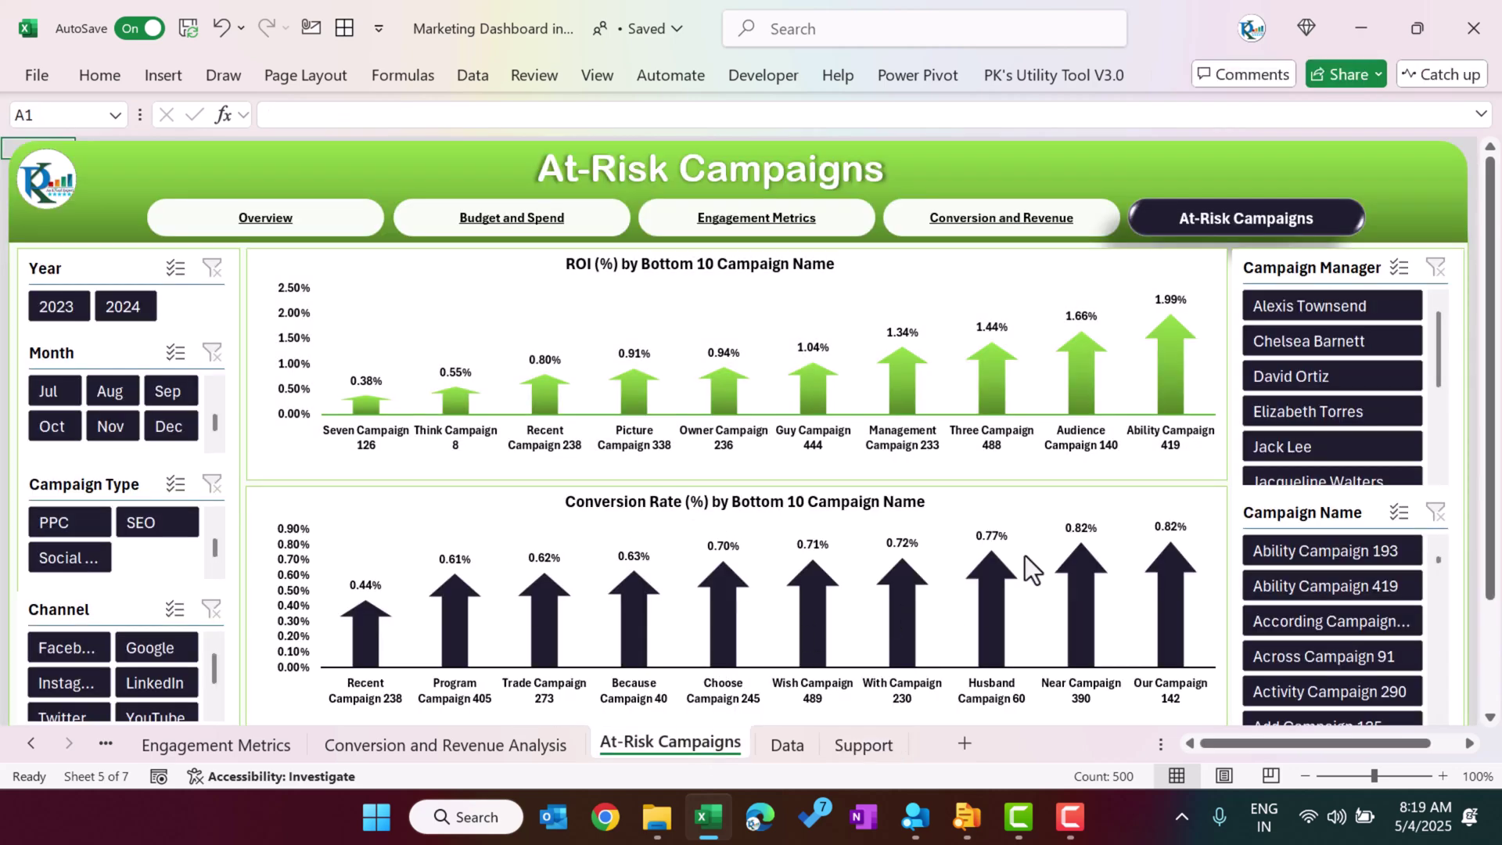
{"action": "scroll", "coordinate": [886, 480], "scroll_direction": "down", "scroll_amount": 2}
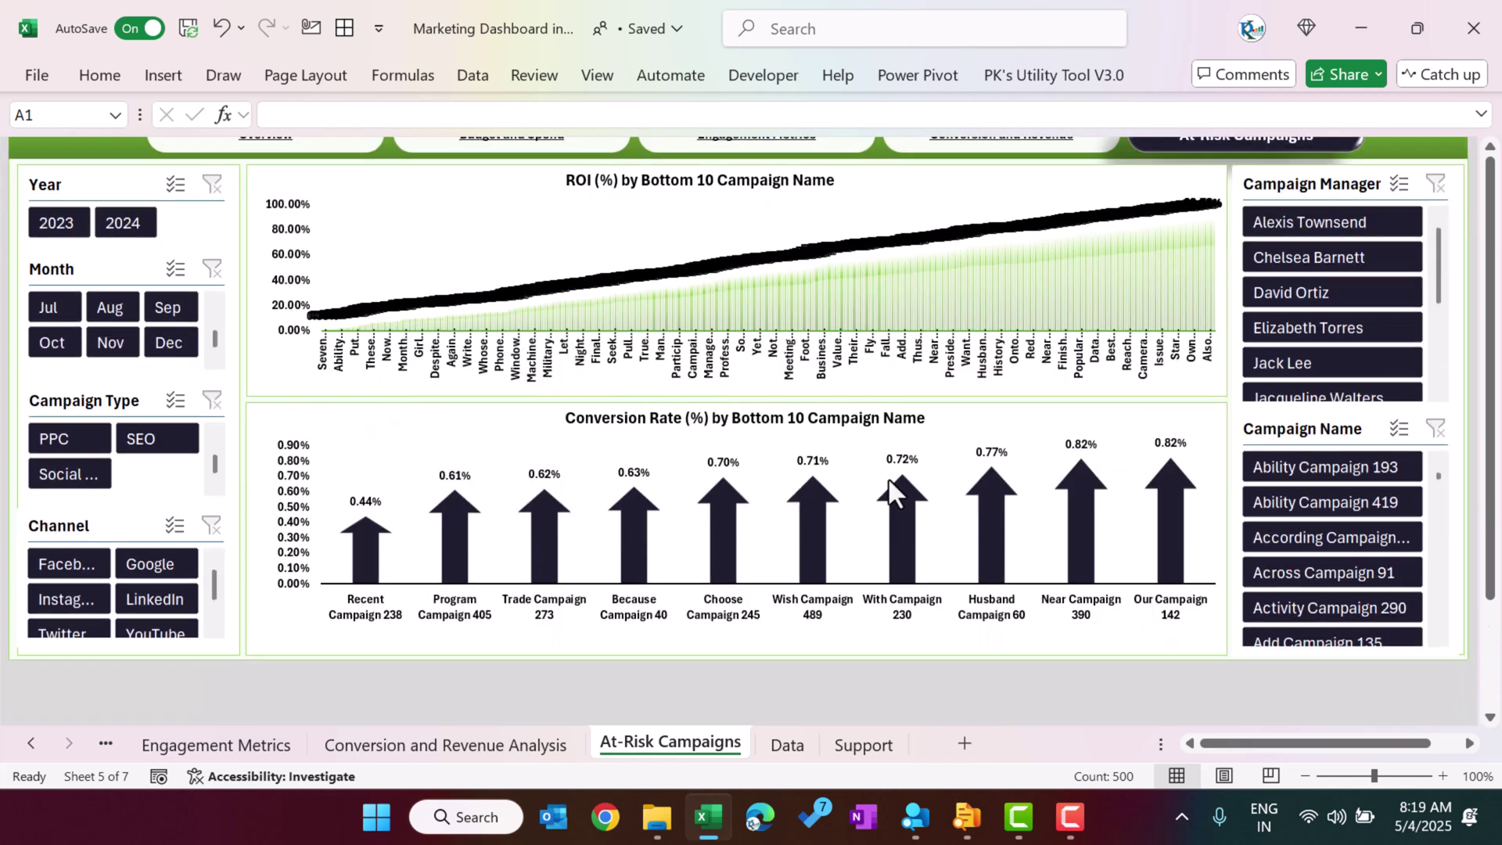
{"action": "scroll", "coordinate": [888, 480], "scroll_direction": "up", "scroll_amount": 4}
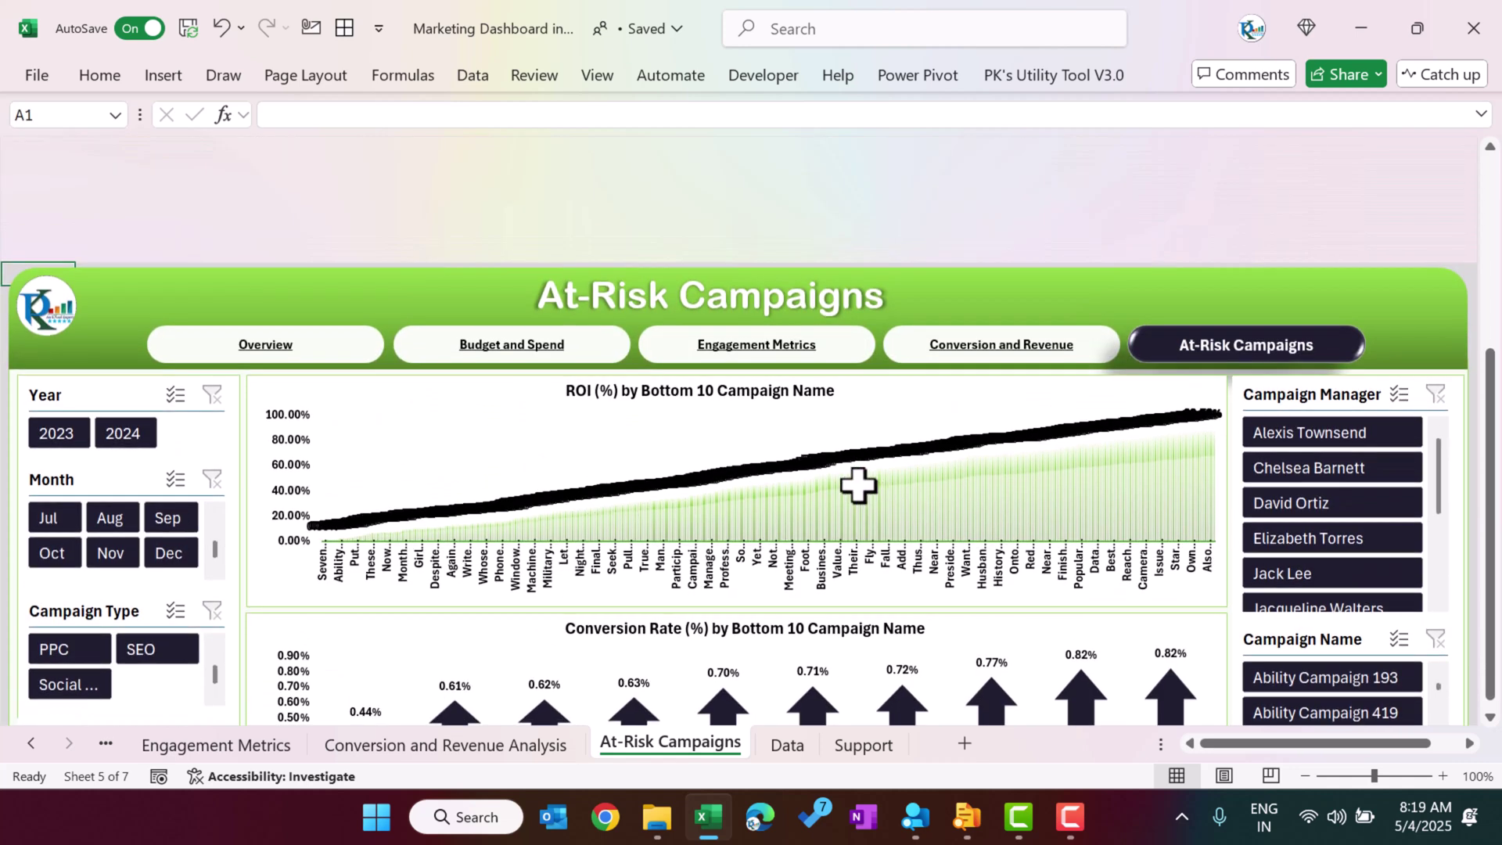
- Reapply the Top 10 value filter to the Support sheet's ROI (%) pivot table, showing the Bottom 10 Items by ROI (%)
{"action": "left_click", "coordinate": [862, 745]}
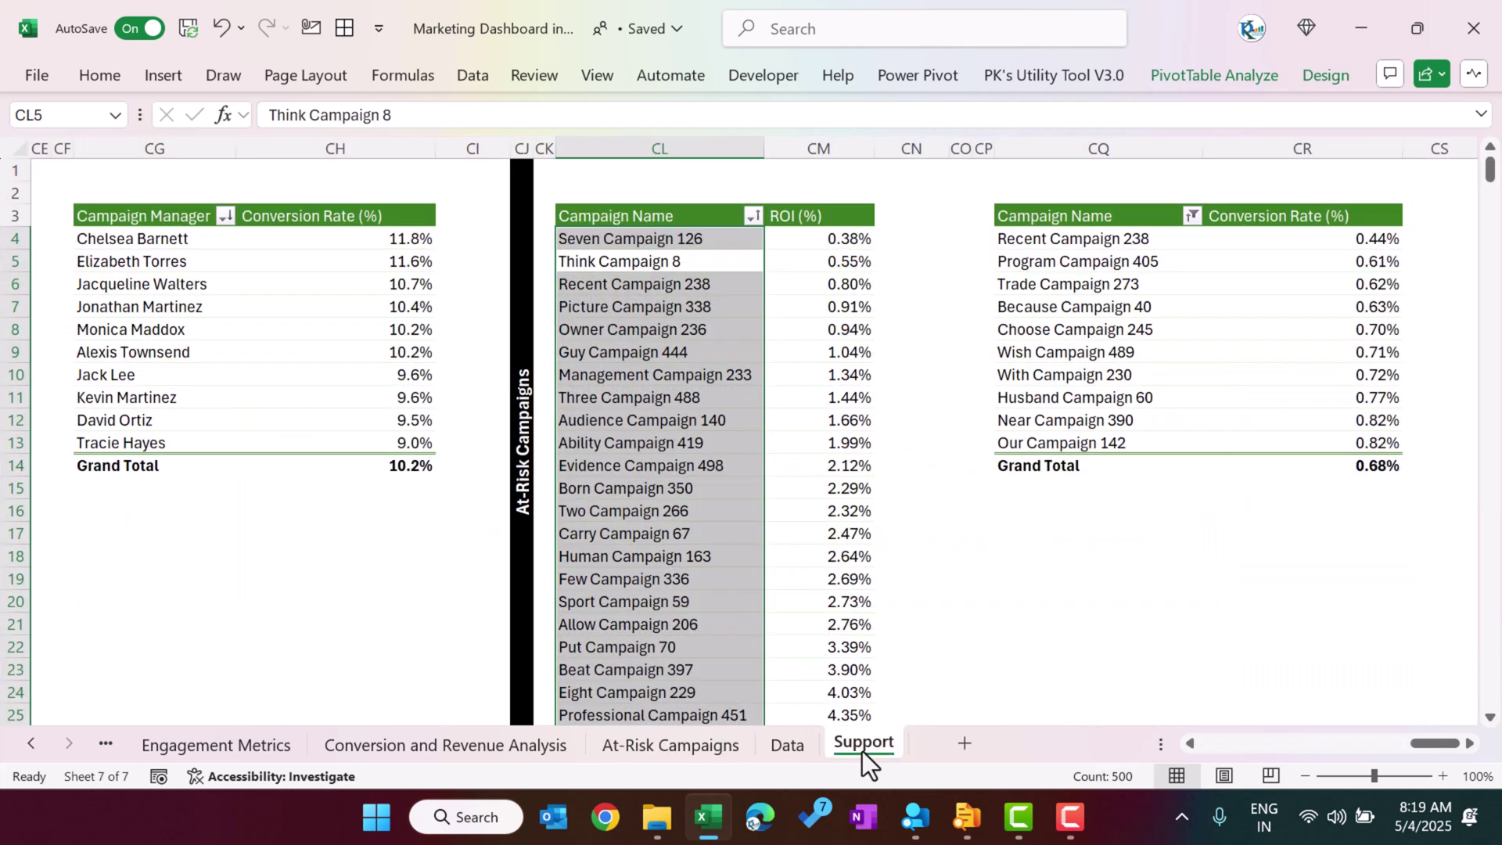
{"action": "left_click", "coordinate": [751, 215]}
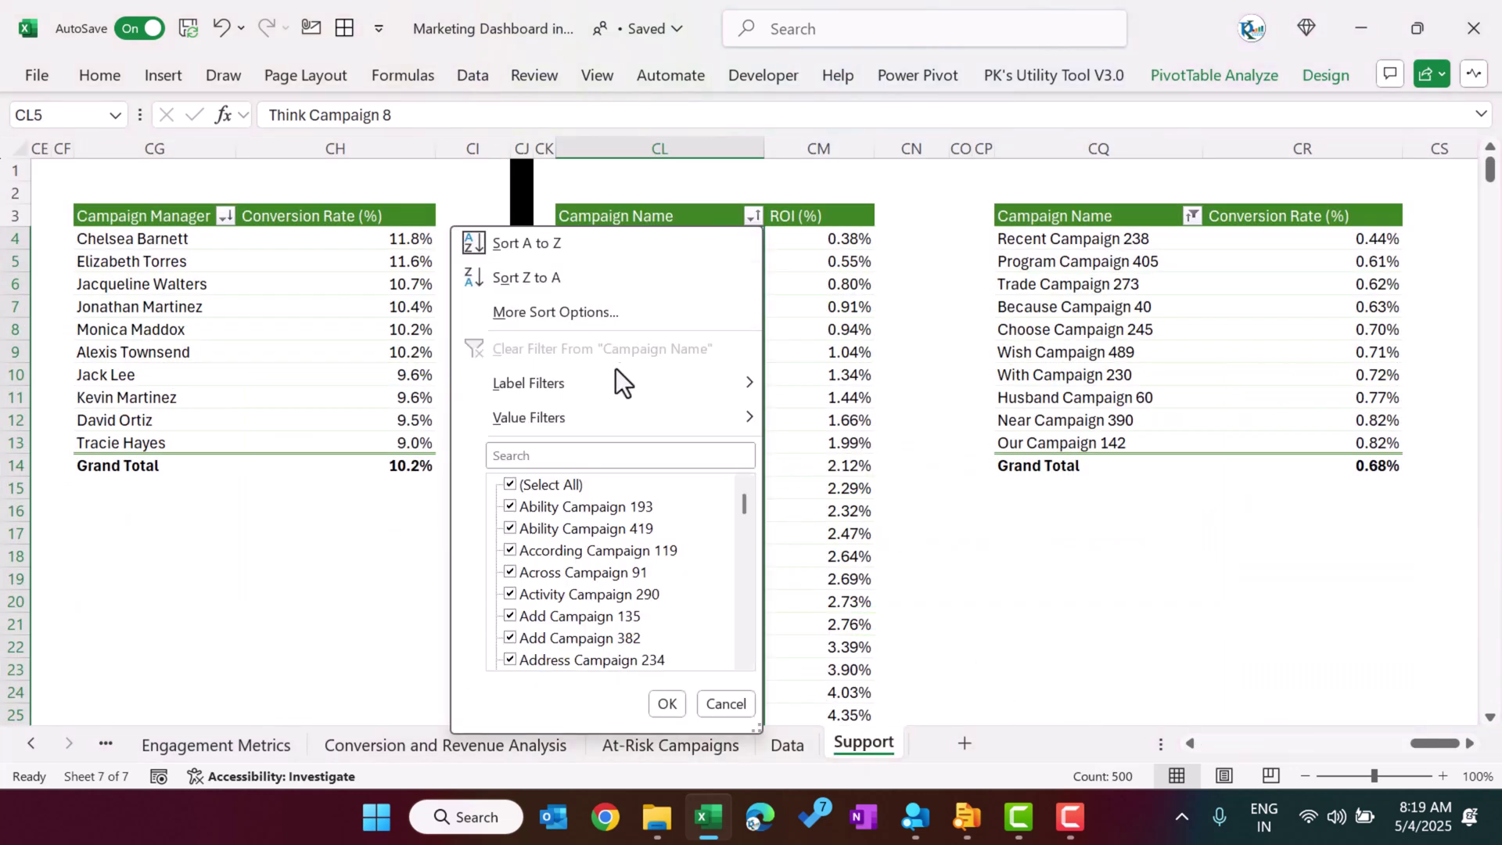
{"action": "mouse_move", "coordinate": [597, 416]}
{"action": "left_click", "coordinate": [864, 739]}
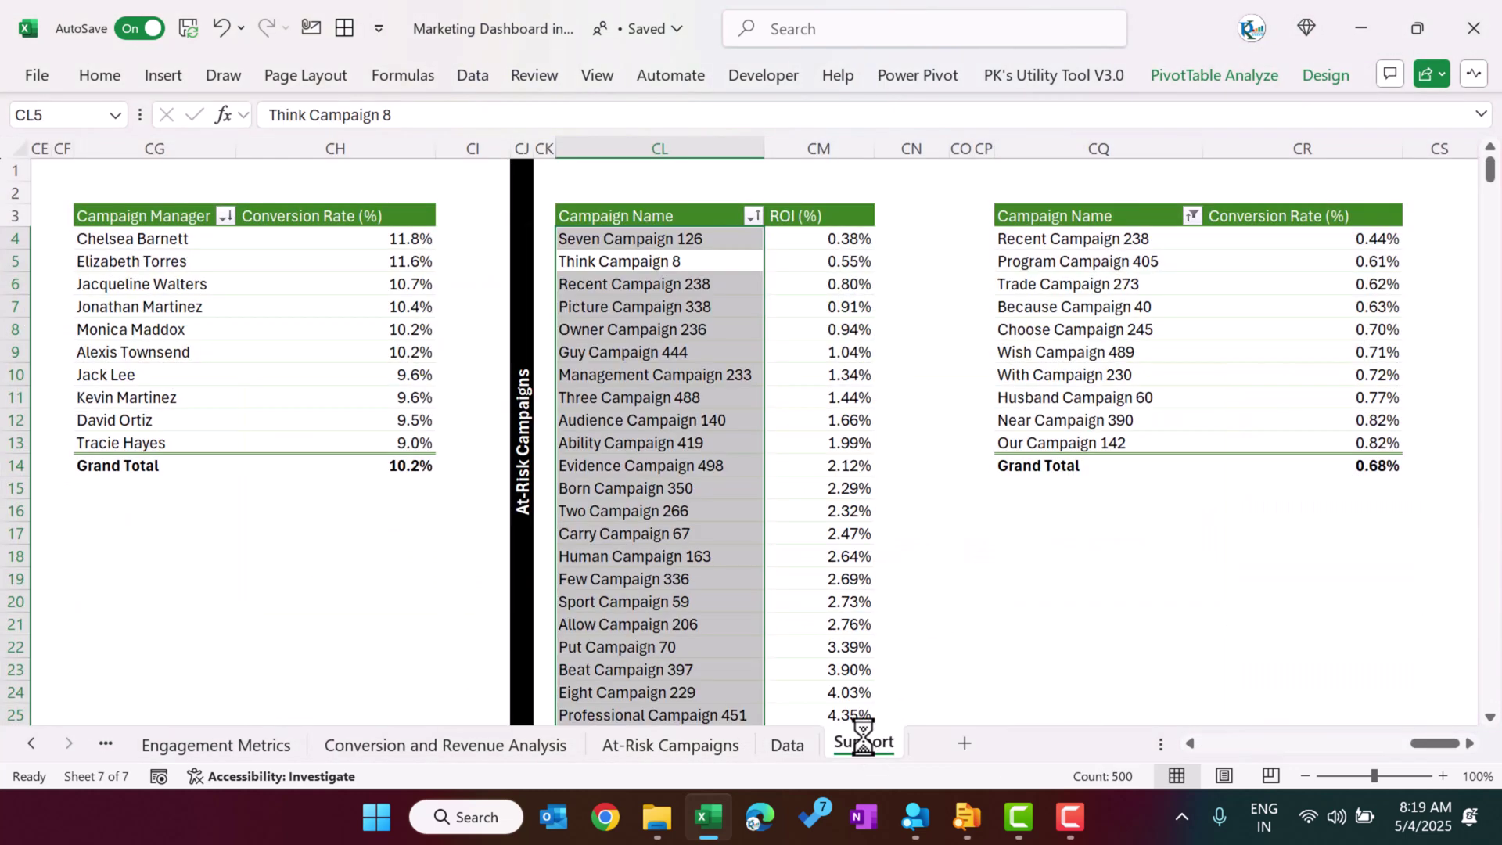
{"action": "left_click", "coordinate": [779, 412]}
{"action": "left_click", "coordinate": [770, 440]}
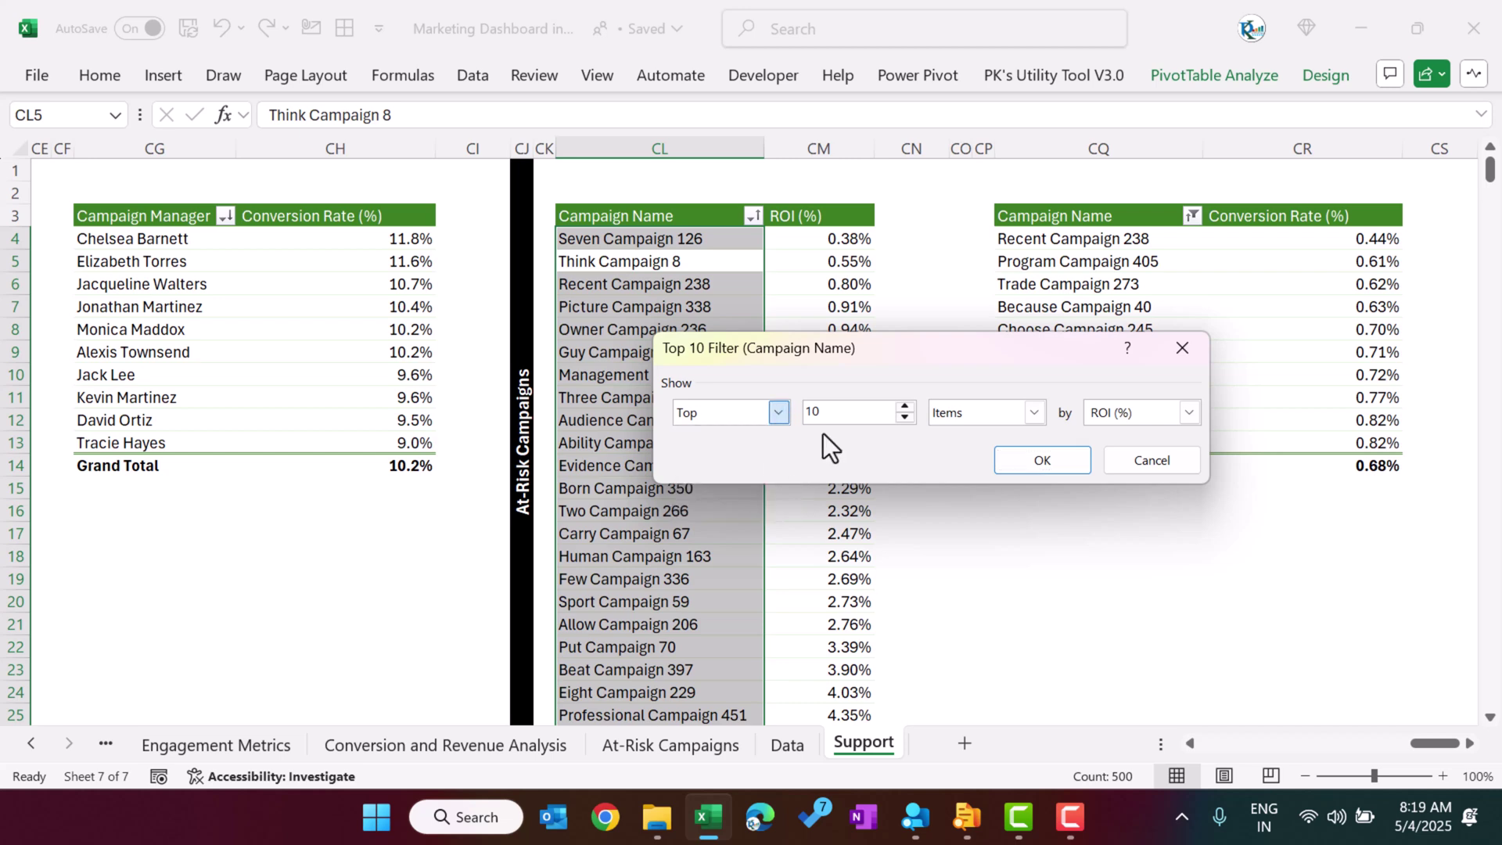
{"action": "left_click", "coordinate": [1043, 461]}
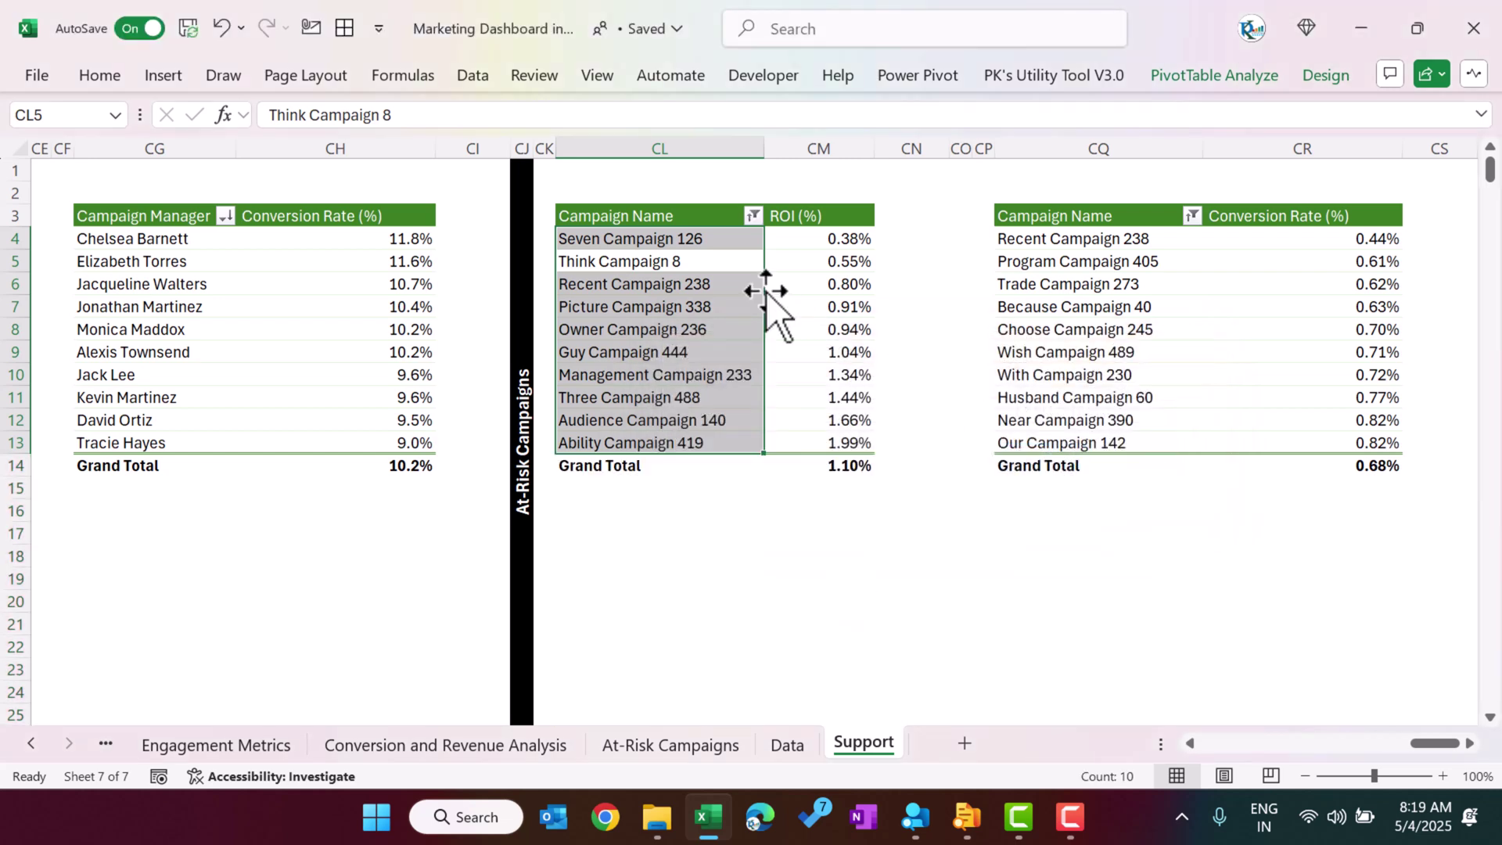
{"action": "left_click", "coordinate": [715, 240]}
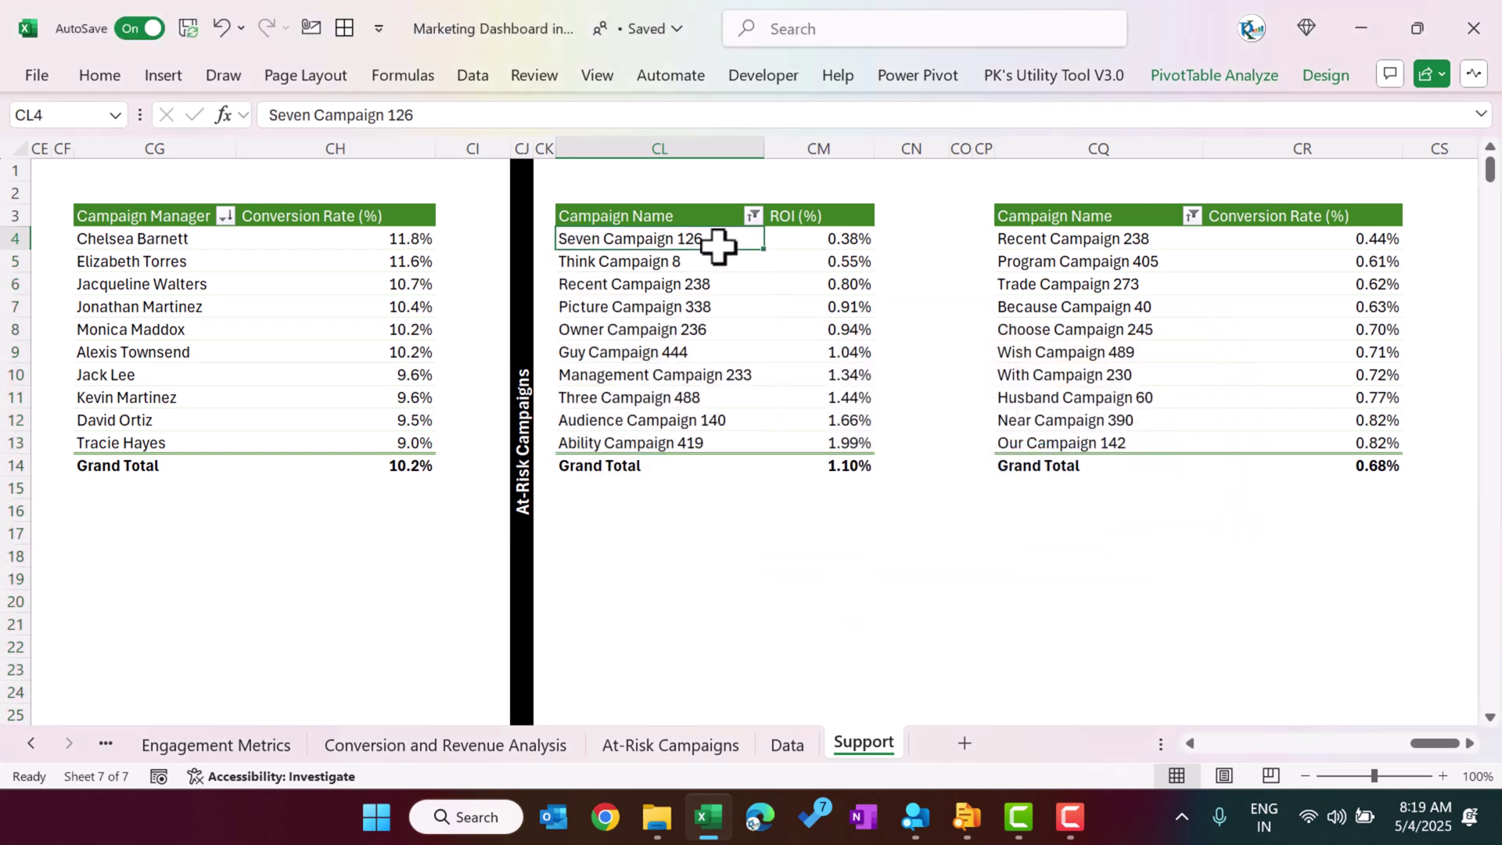
- Check the Bottom 10 charts on the At-Risk Campaigns sheet, glance at the Data sheet and return to Support
{"action": "left_click", "coordinate": [715, 755]}
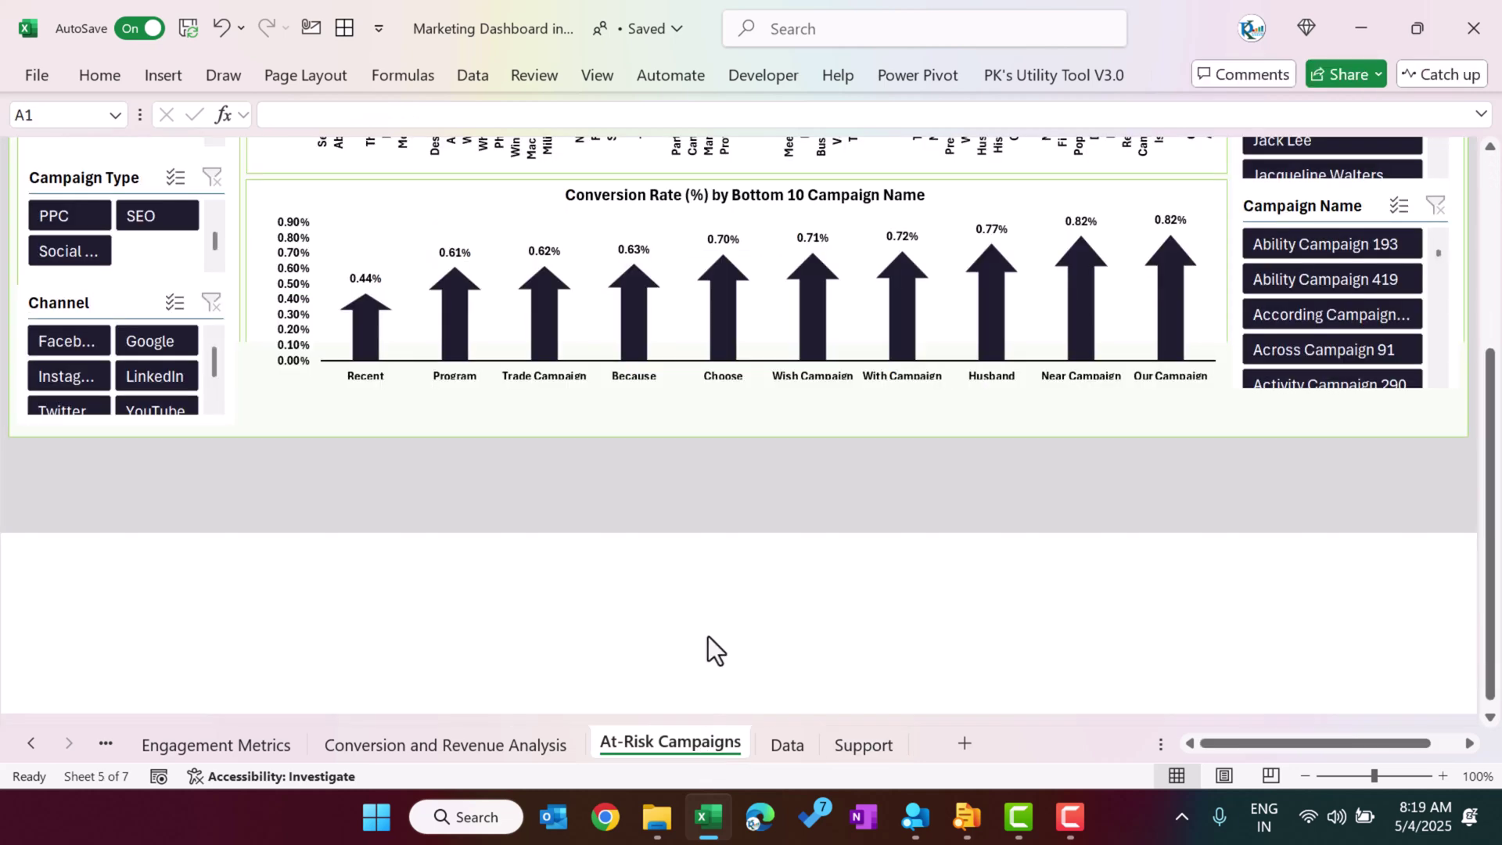
{"action": "scroll", "coordinate": [860, 585], "scroll_direction": "up", "scroll_amount": 1}
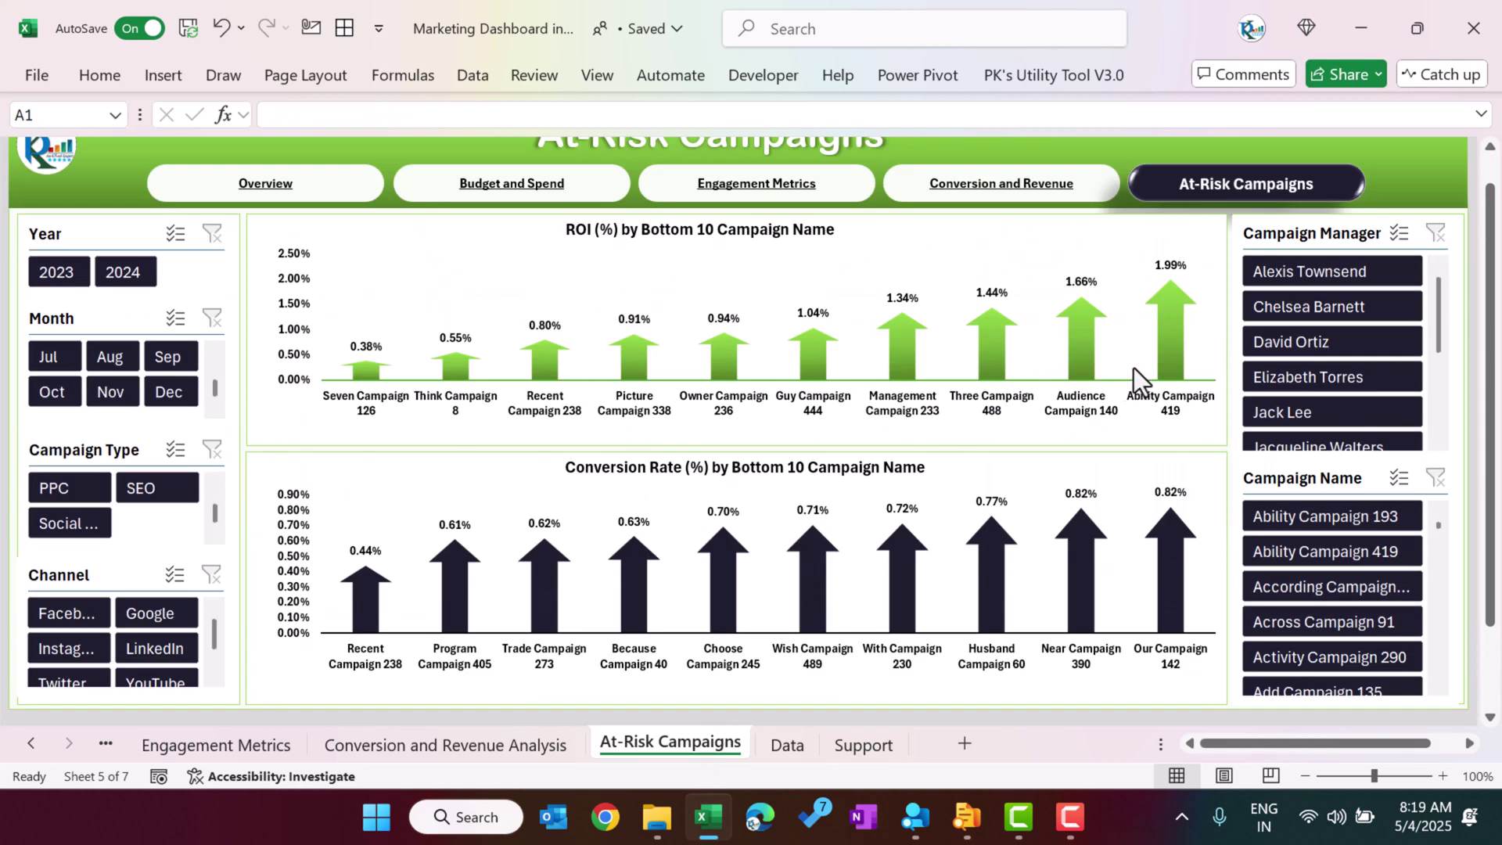
{"action": "left_click", "coordinate": [786, 747]}
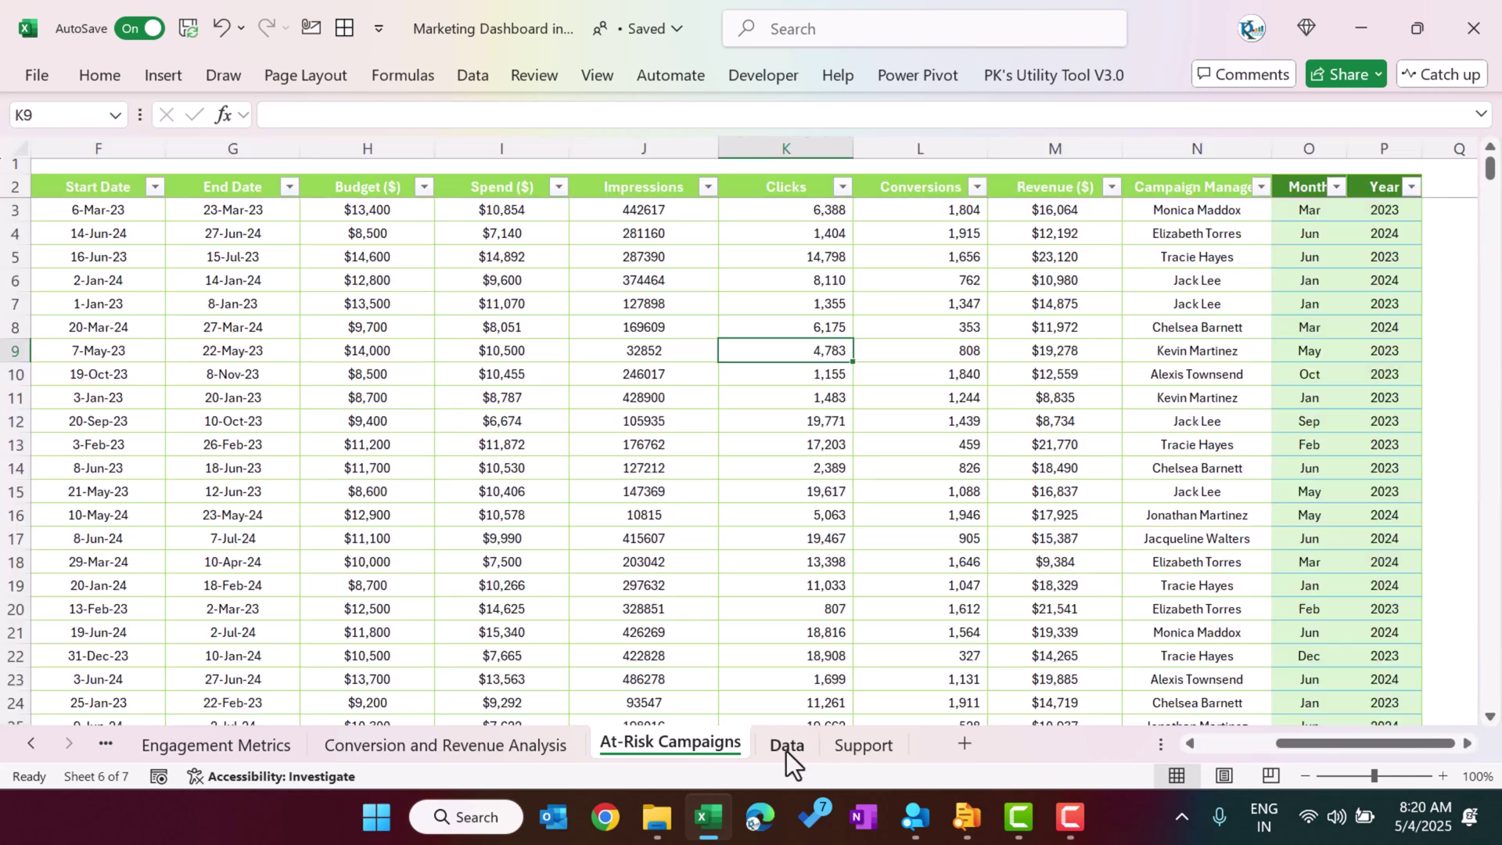
{"action": "left_click", "coordinate": [858, 747]}
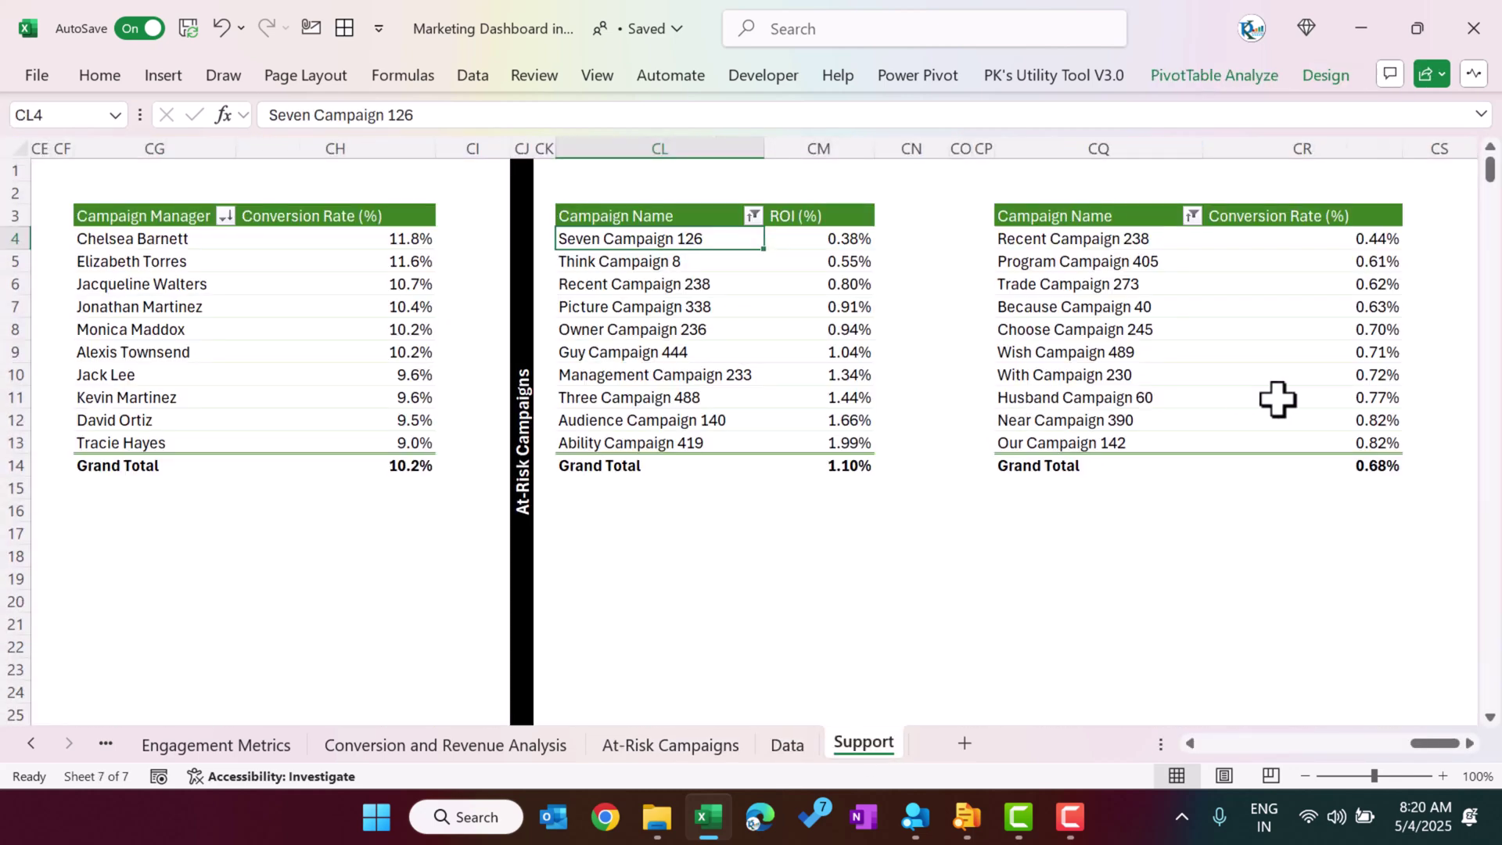
- Examine the At-Risk Campaigns Conversion Rate (%) pivot table by Campaign Name, ending on an empty cell
{"action": "scroll", "coordinate": [1277, 399], "scroll_direction": "right", "scroll_amount": 2}
{"action": "left_click", "coordinate": [1071, 303]}
{"action": "left_click", "coordinate": [1029, 289]}
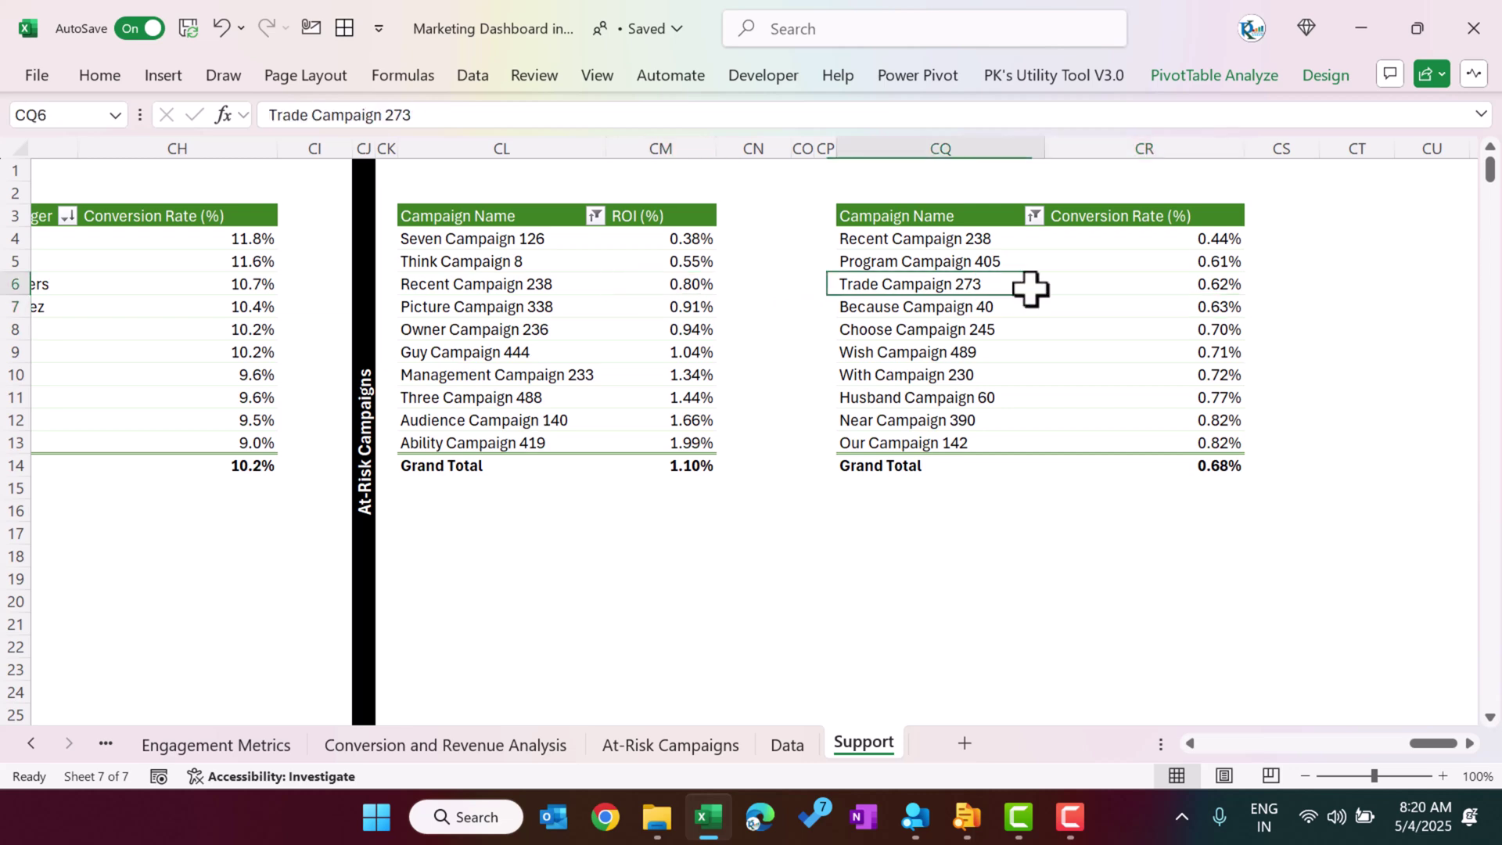
{"action": "left_click", "coordinate": [803, 576]}
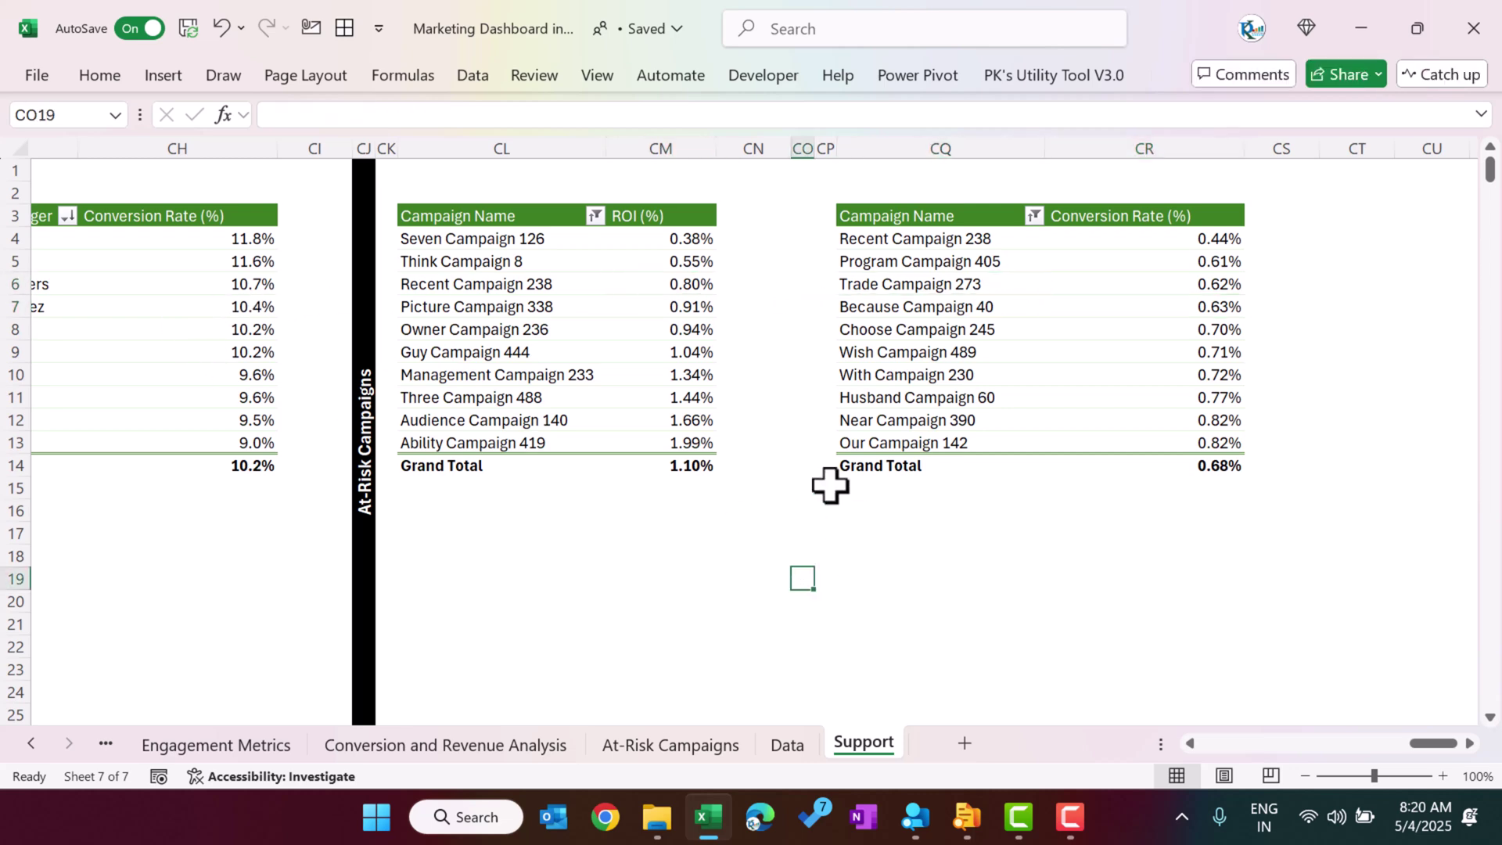
- Open the Overview sheet to view its summary cards and charts, and bring the Support sheet's tab back into view
{"action": "left_click", "coordinate": [39, 749]}
{"action": "left_click", "coordinate": [39, 749]}
{"action": "left_click", "coordinate": [170, 747]}
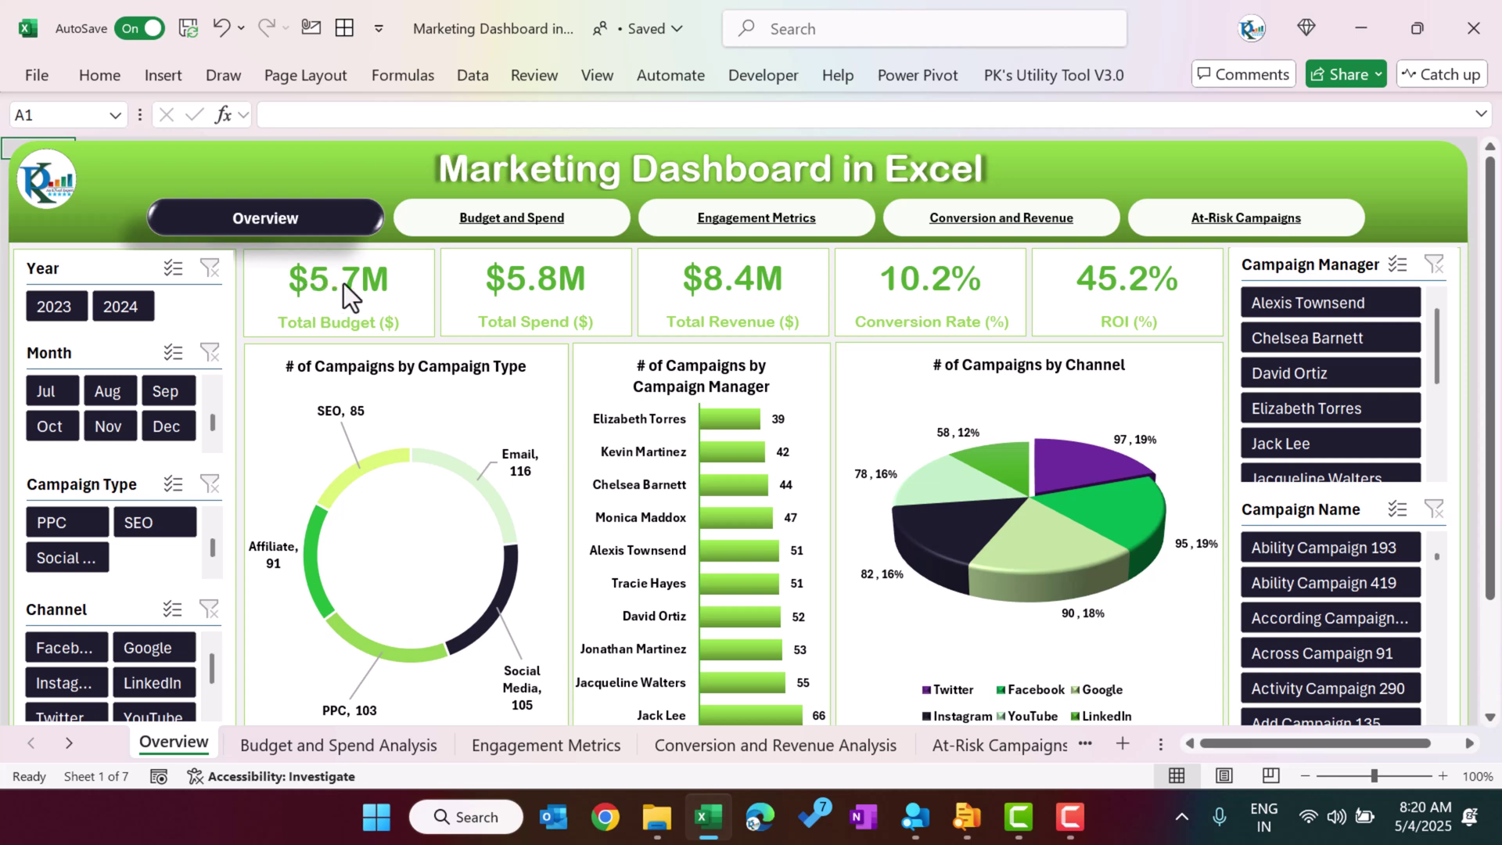
{"action": "left_click", "coordinate": [70, 743]}
{"action": "left_click", "coordinate": [70, 742]}
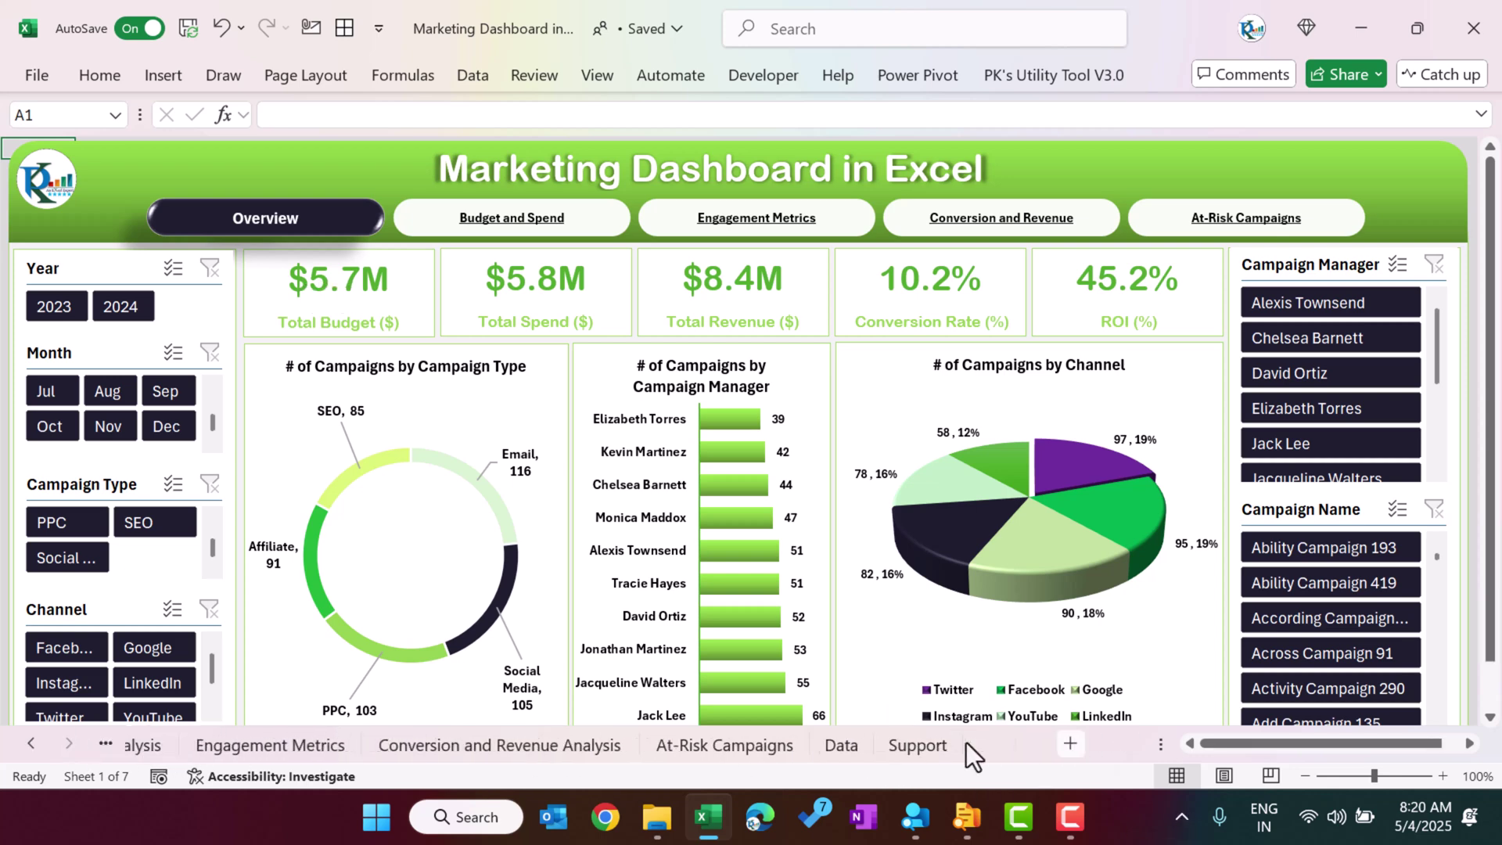
- Add a new worksheet and draw a rectangle about 2.98 cm wide and 1.64 cm high spanning cells D4 to F7
{"action": "left_click", "coordinate": [1041, 743]}
{"action": "left_click", "coordinate": [338, 305]}
{"action": "left_click", "coordinate": [187, 85]}
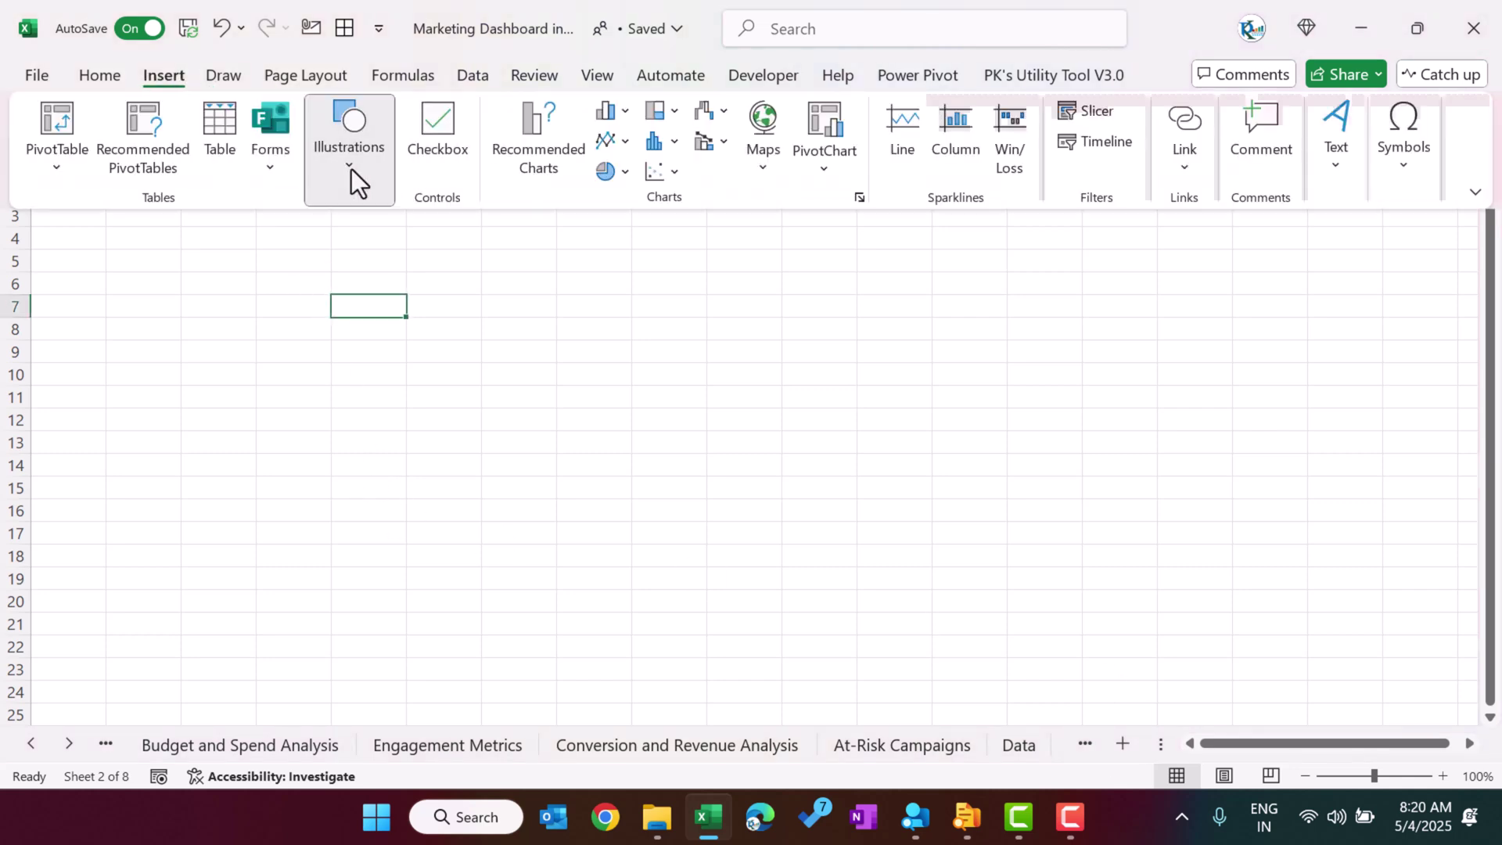
{"action": "left_click", "coordinate": [350, 169]}
{"action": "left_click", "coordinate": [386, 285]}
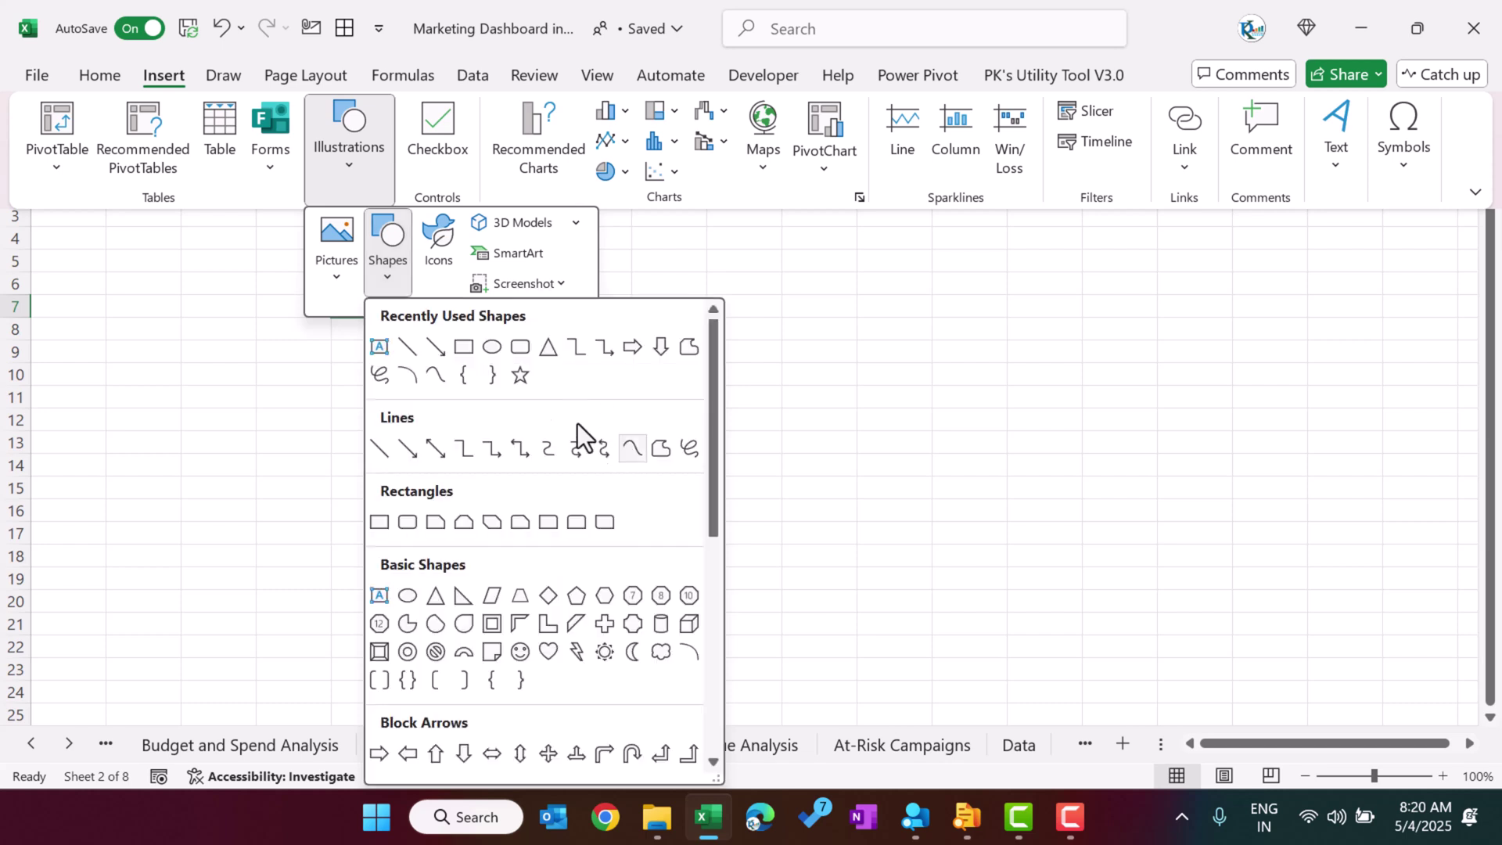
{"action": "left_click", "coordinate": [464, 346]}
{"action": "left_click_drag", "start_coordinate": [306, 240], "coordinate": [415, 285]}
{"action": "left_click", "coordinate": [568, 254]}
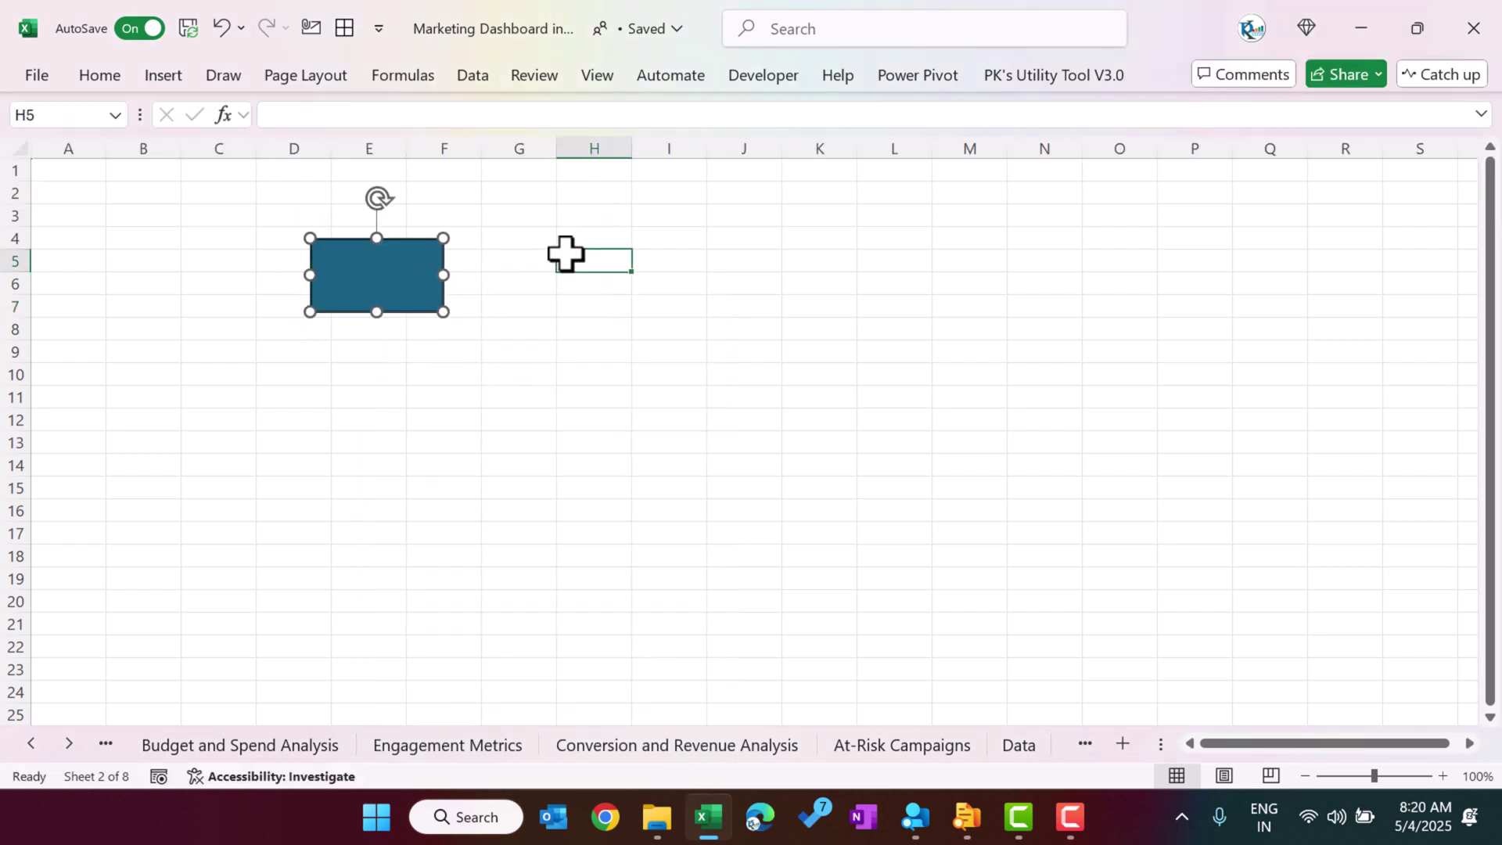
- Hide the new sheet's gridlines and fill the rectangle with the very pale green recent color
{"action": "left_click", "coordinate": [599, 75]}
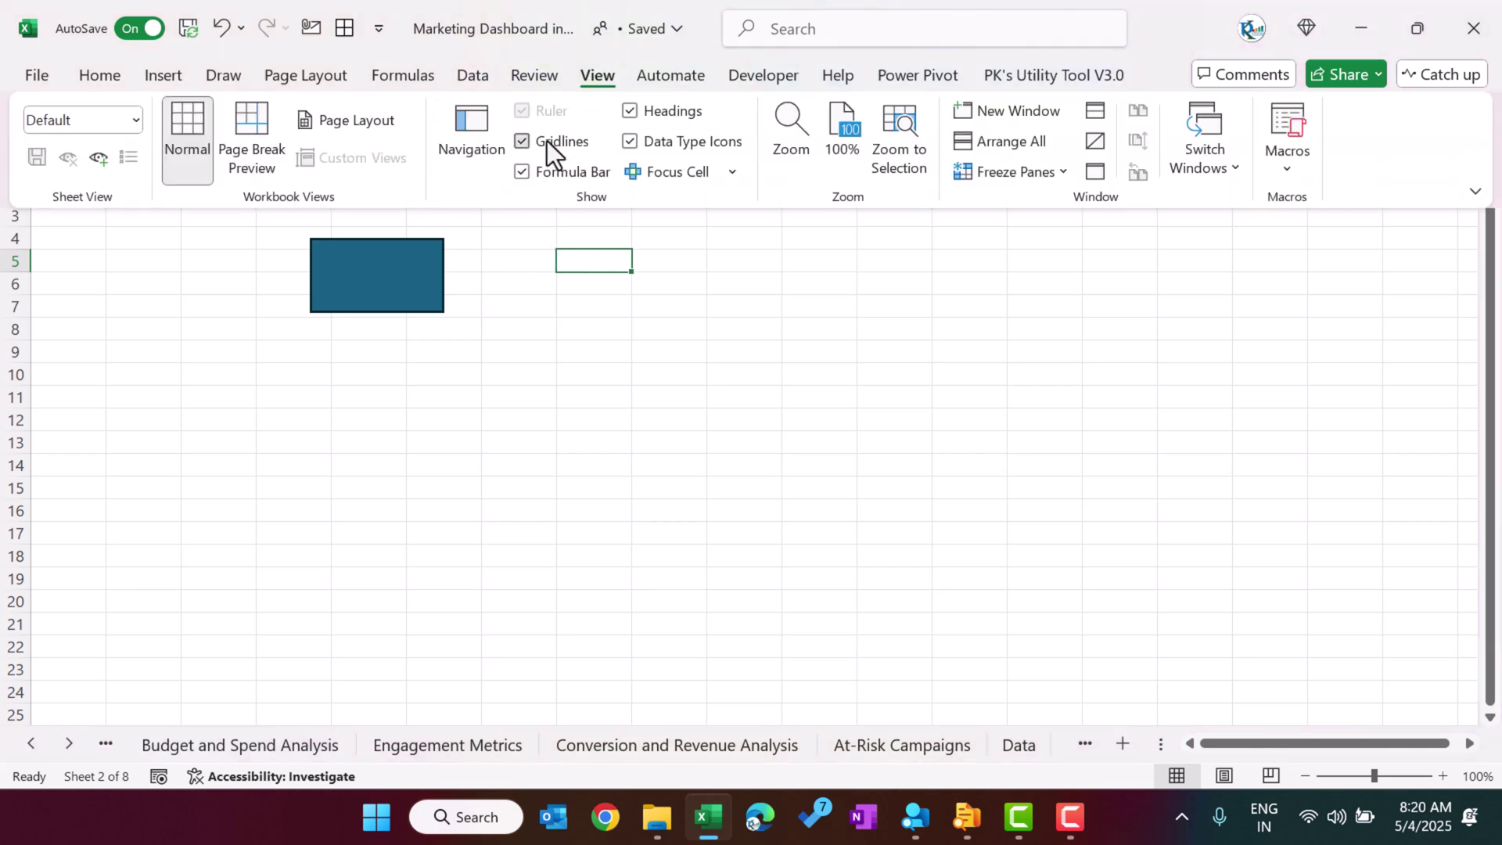
{"action": "left_click", "coordinate": [419, 269]}
{"action": "left_click", "coordinate": [402, 270]}
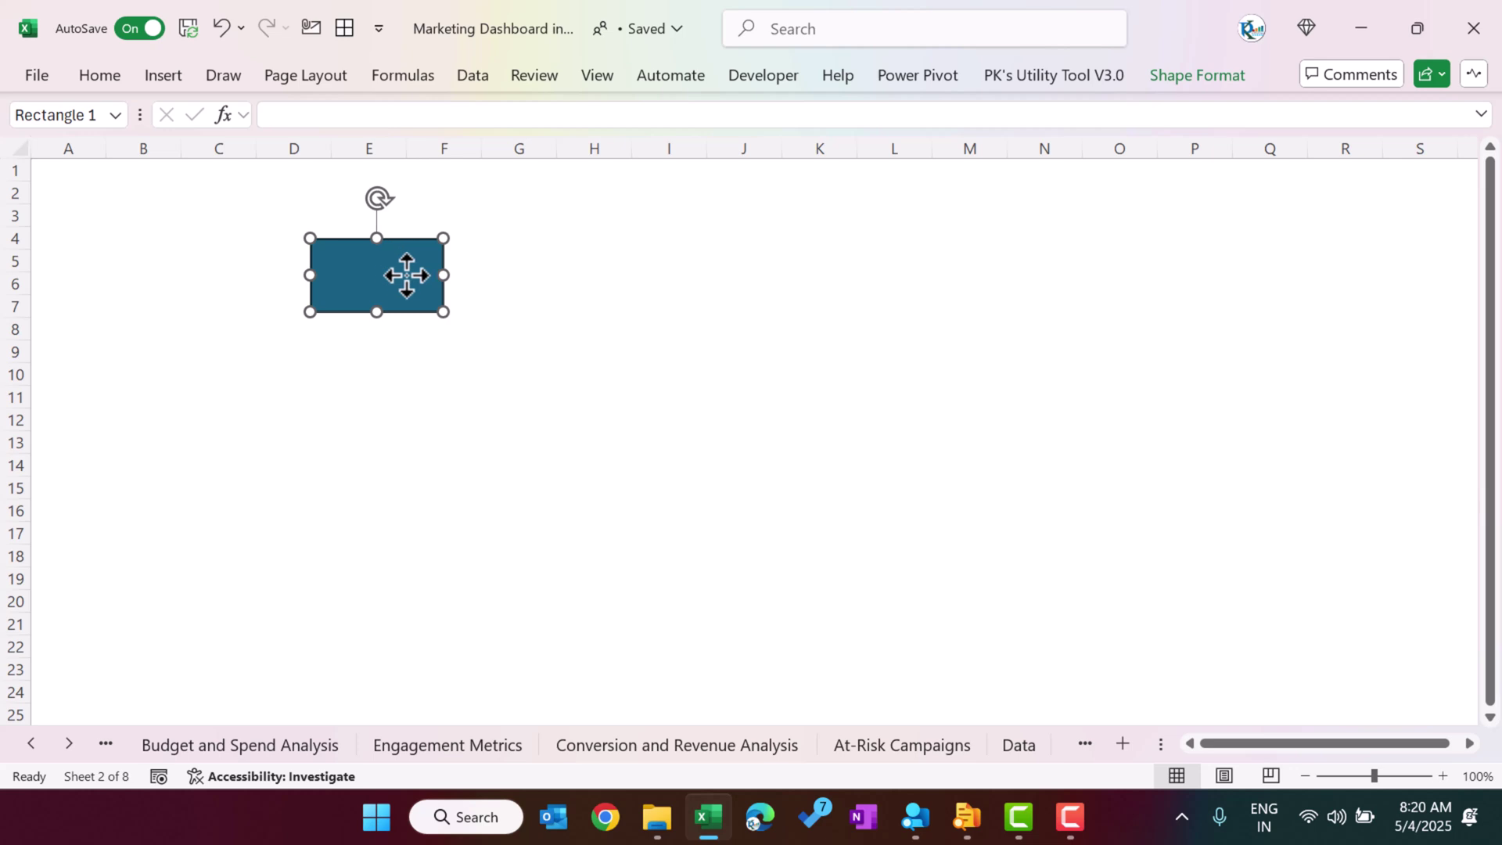
{"action": "left_click", "coordinate": [1195, 78]}
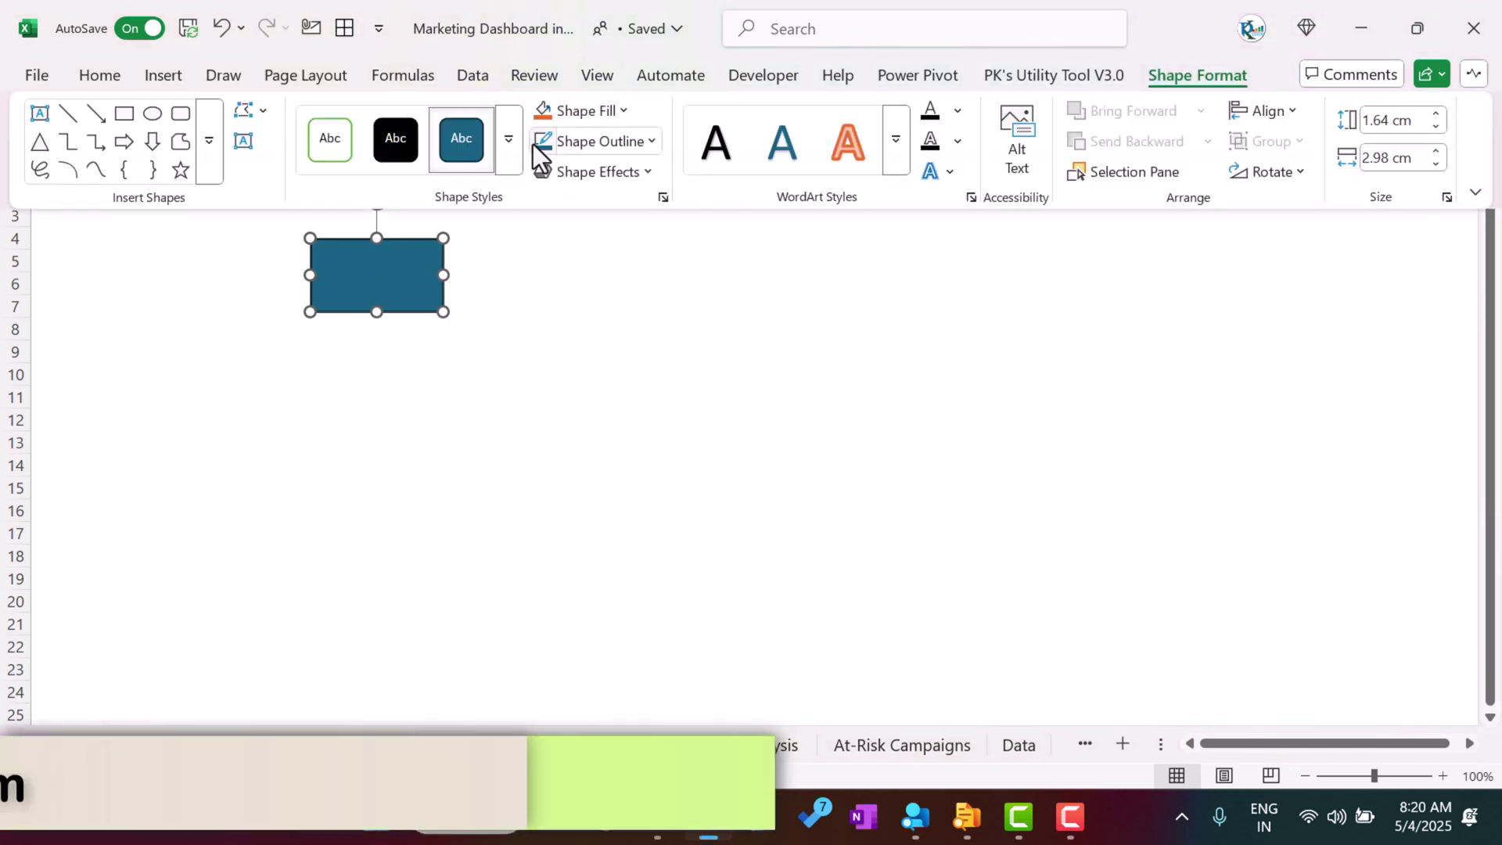
{"action": "left_click", "coordinate": [594, 112]}
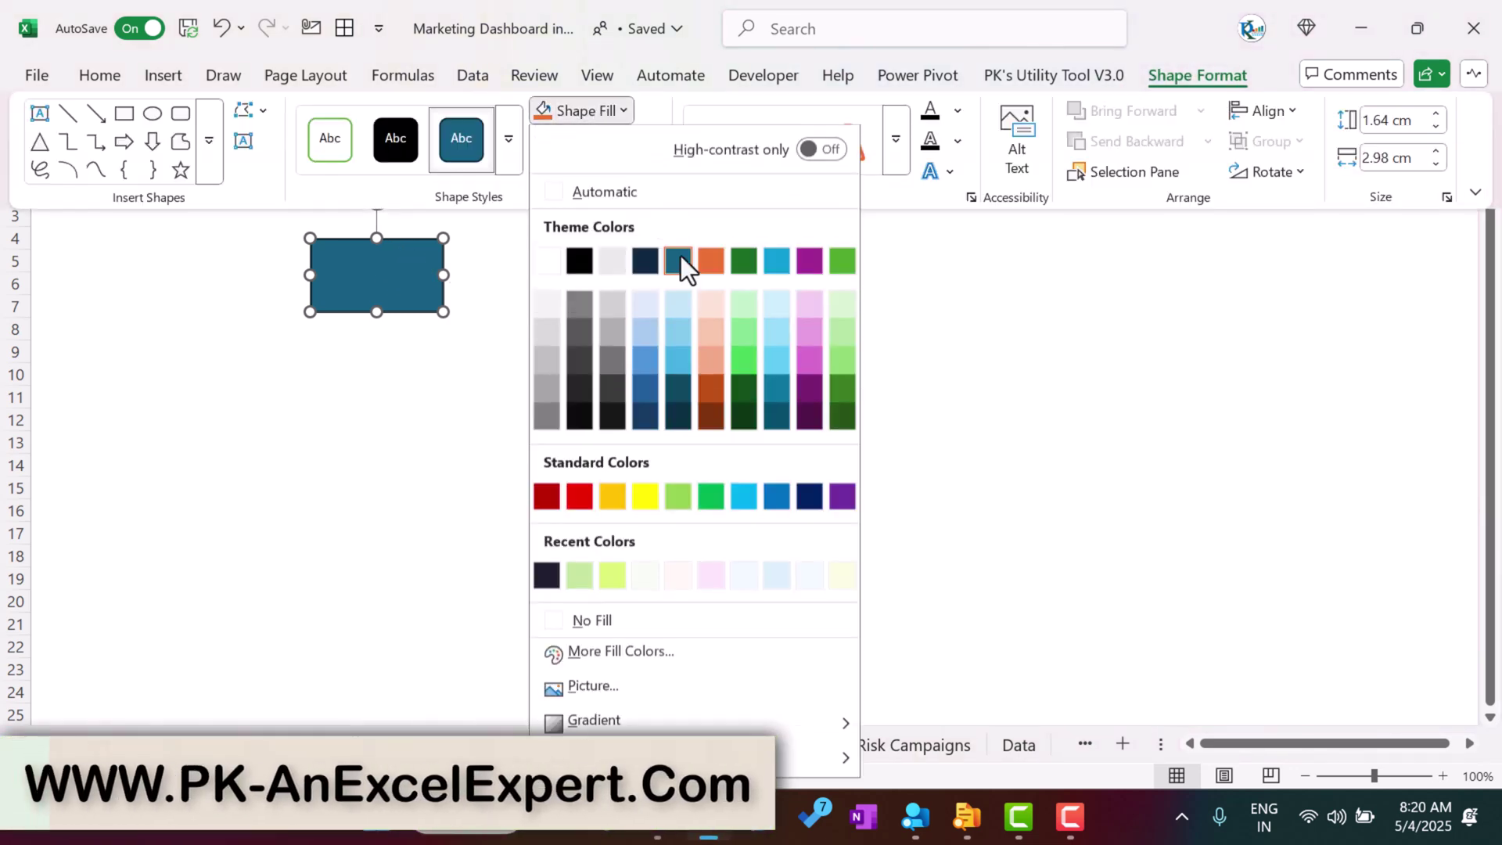
{"action": "left_click", "coordinate": [646, 576]}
{"action": "left_click", "coordinate": [663, 376]}
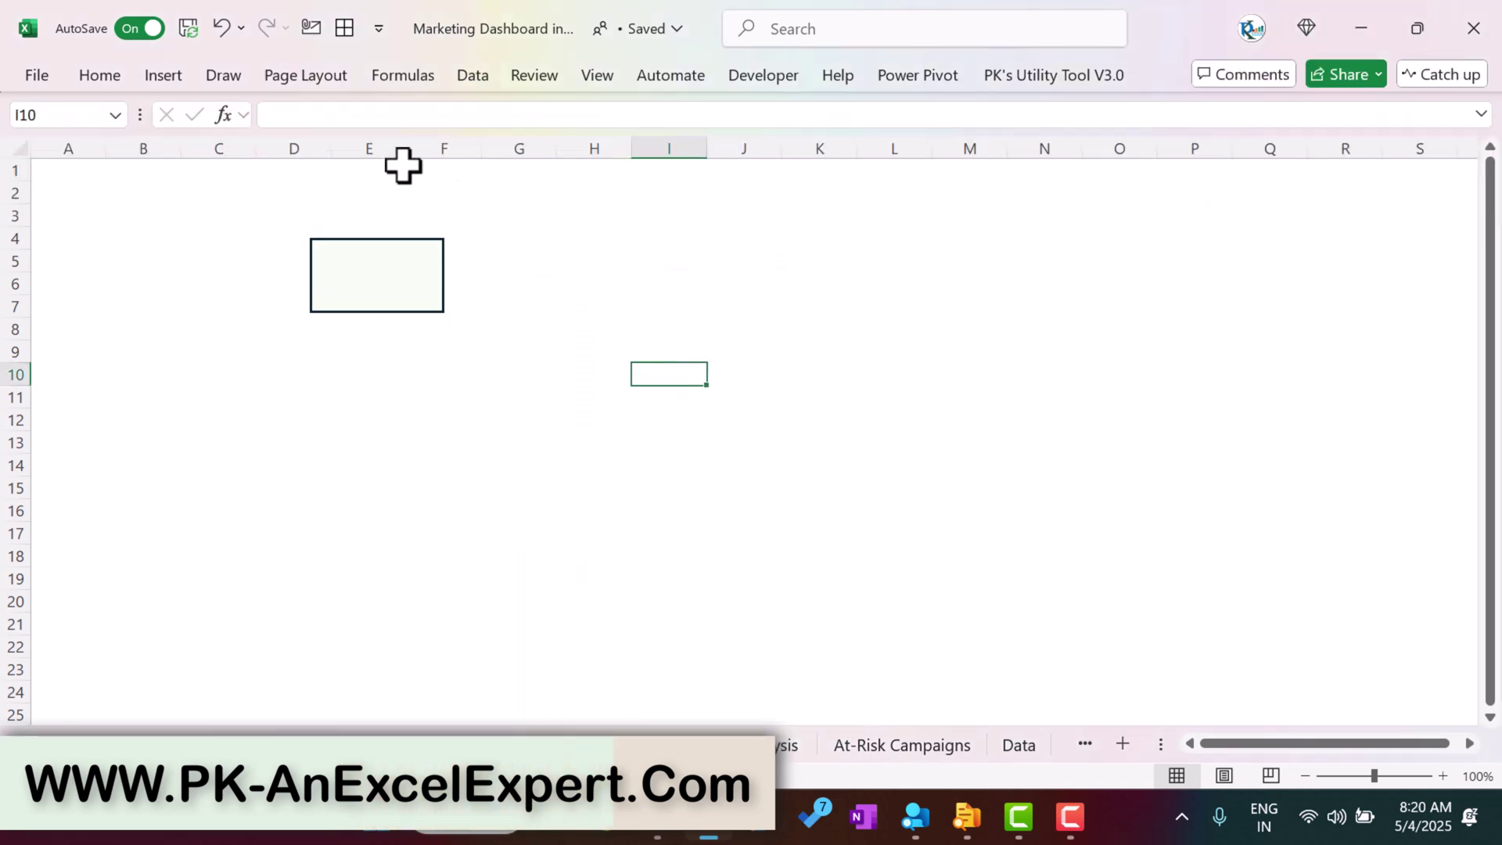
- Insert a text box about 2.17 cm wide and 0.81 cm high inside the rectangle
{"action": "left_click", "coordinate": [174, 77]}
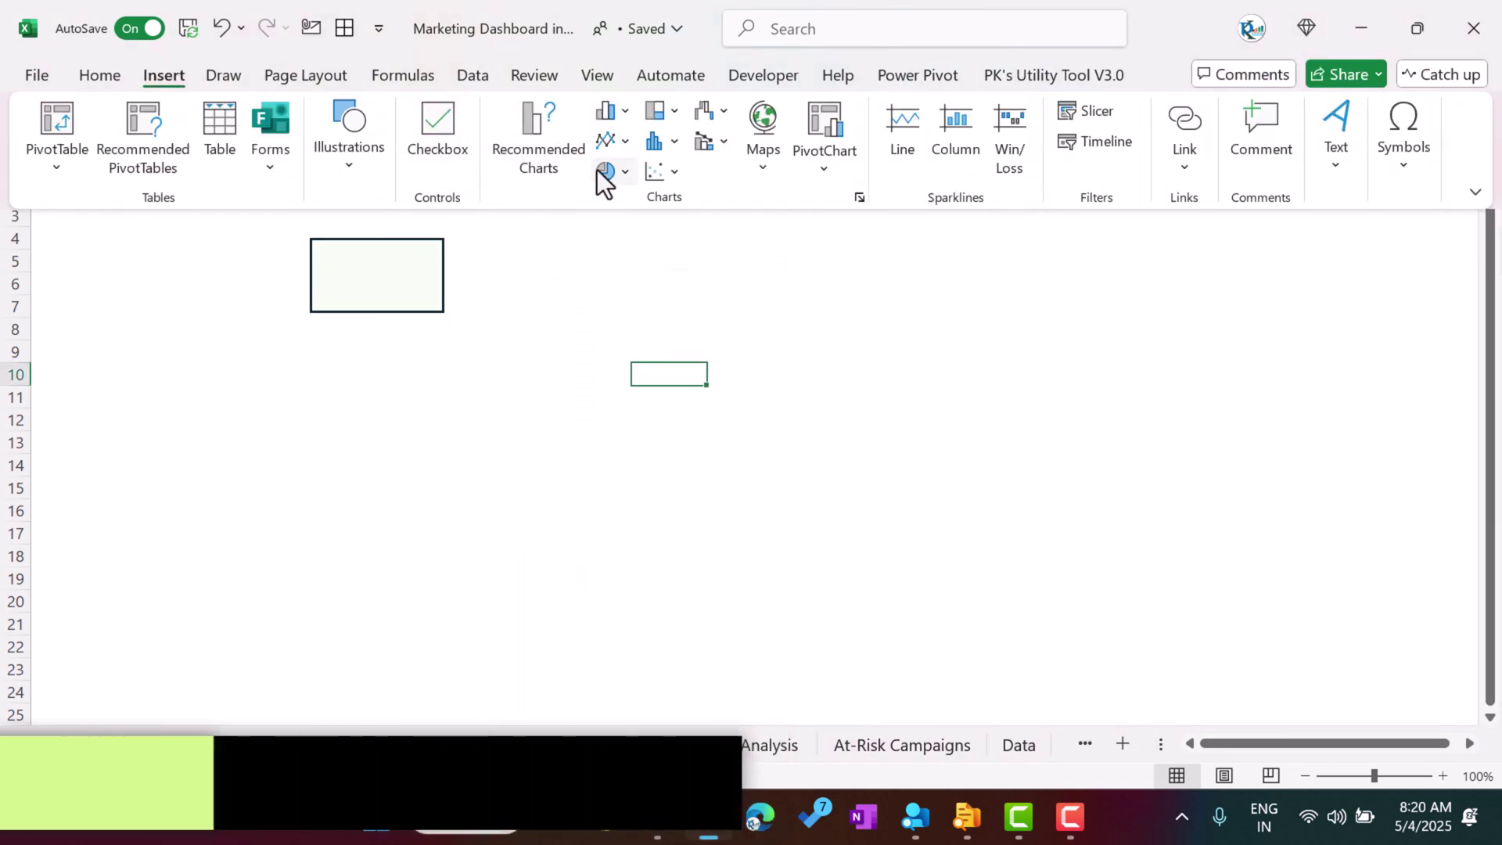
{"action": "left_click", "coordinate": [350, 168]}
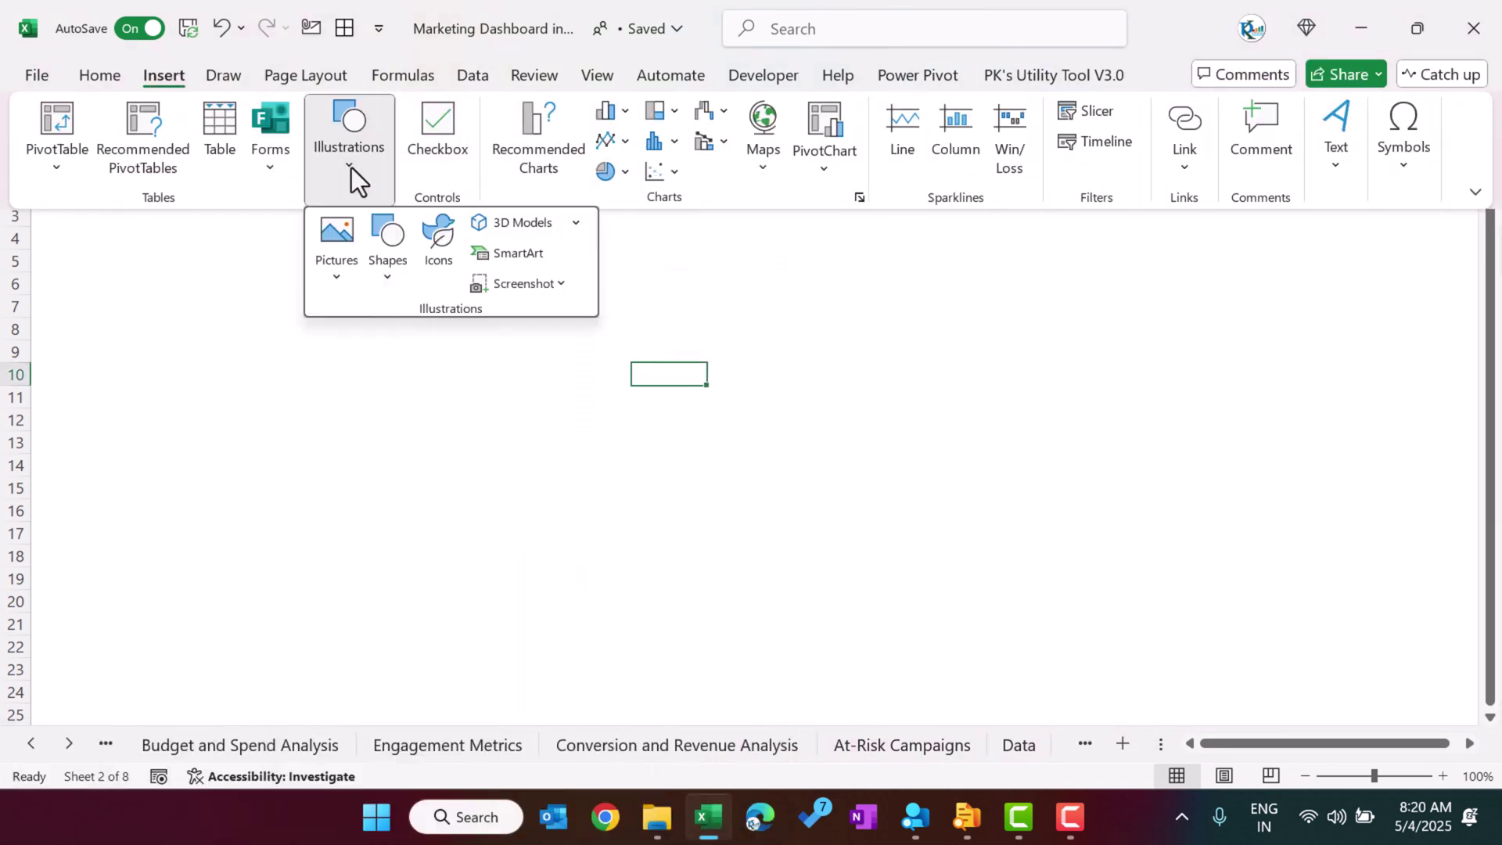
{"action": "left_click", "coordinate": [1337, 168]}
{"action": "left_click", "coordinate": [1249, 257]}
{"action": "left_click_drag", "start_coordinate": [324, 256], "coordinate": [421, 292]}
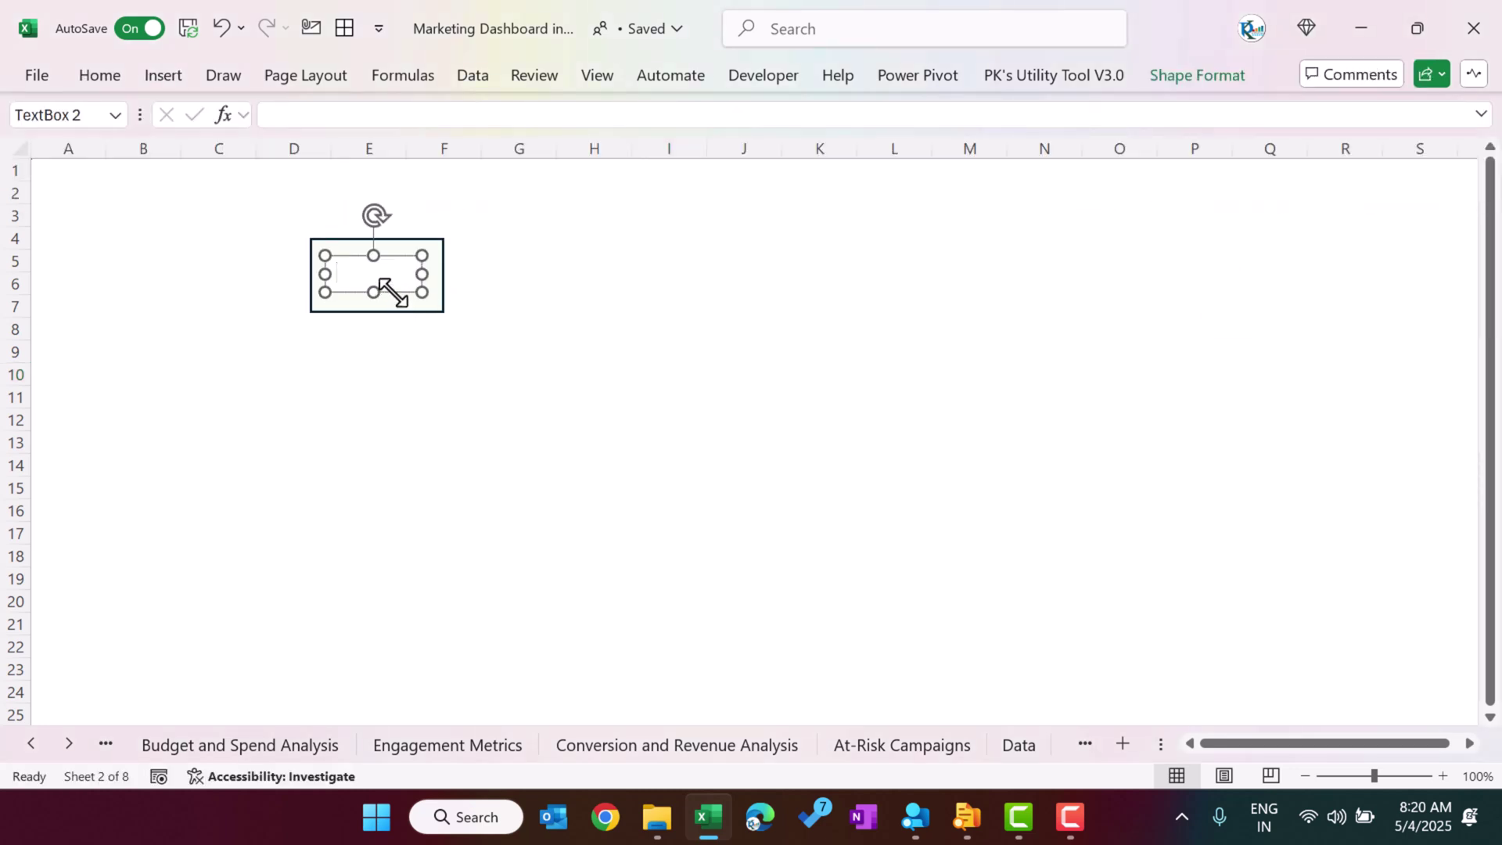
- Link the text box to the Total Budget ($) value with the formula =Support!C4
{"action": "left_click", "coordinate": [344, 117]}
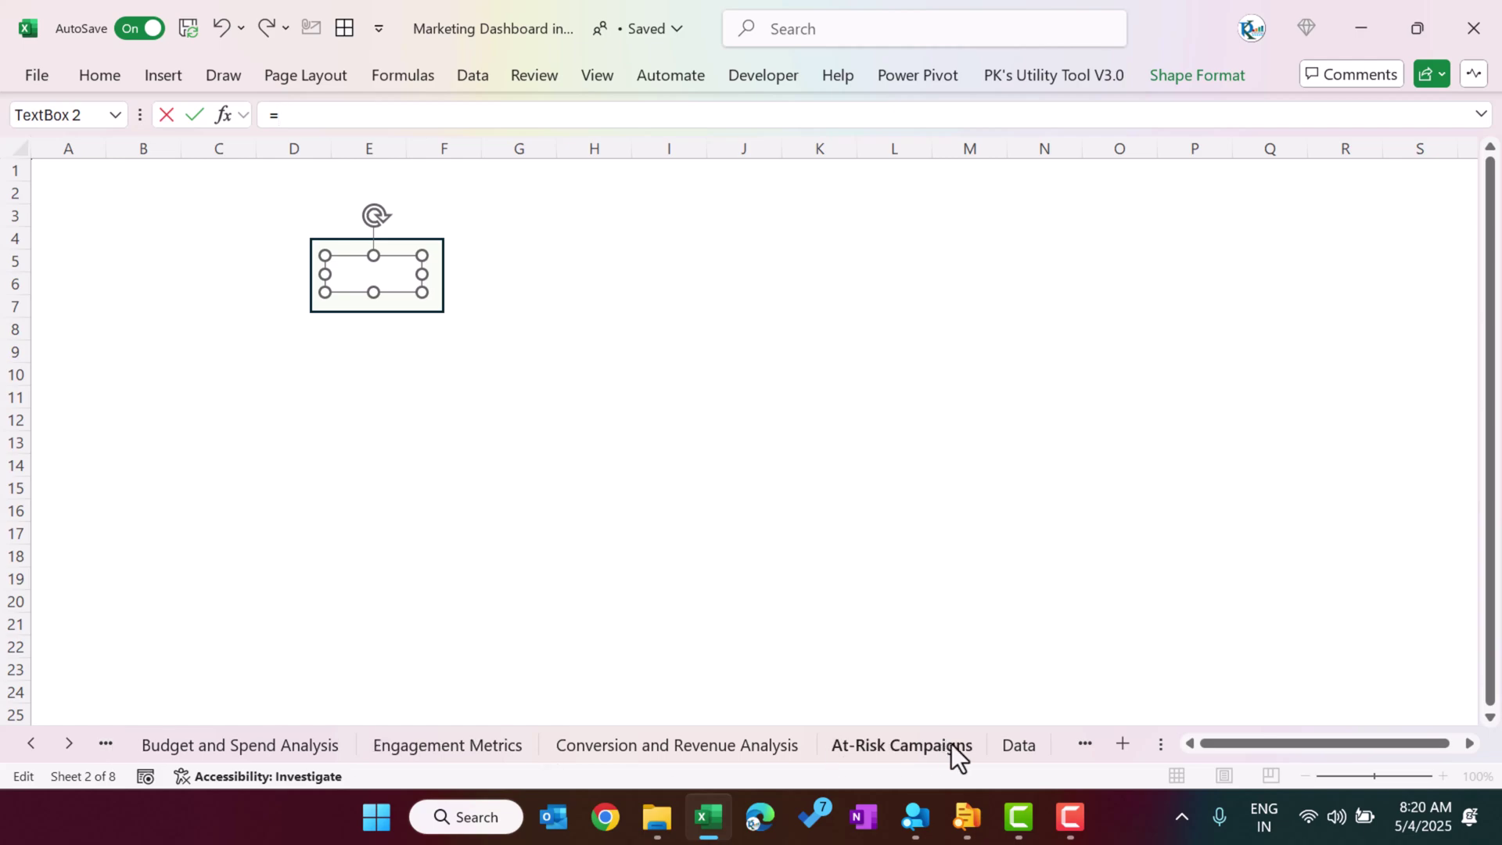
{"action": "left_click", "coordinate": [71, 746]}
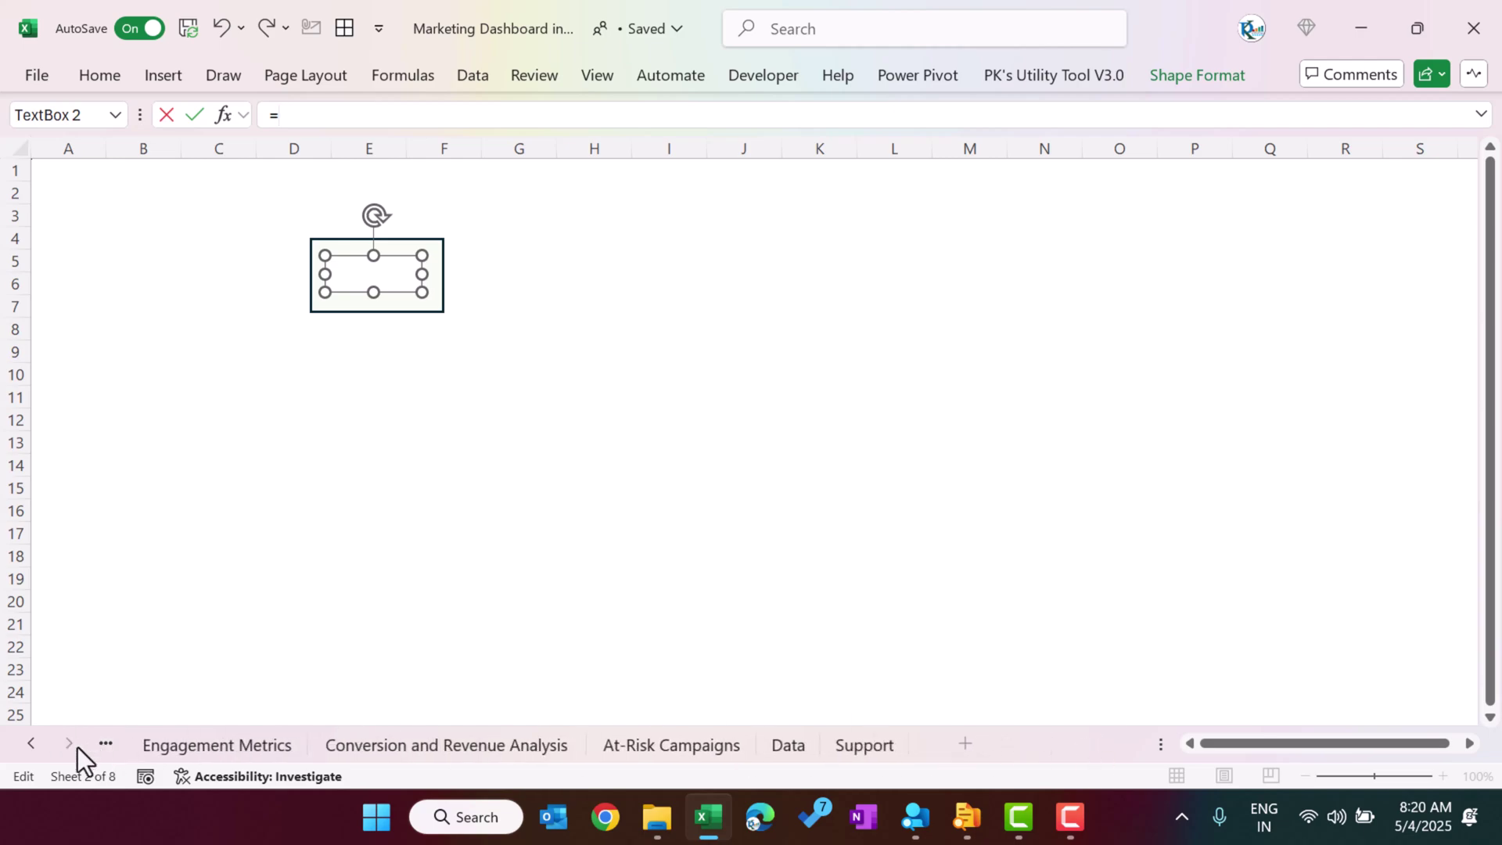
{"action": "left_click", "coordinate": [852, 746]}
{"action": "left_click_drag", "start_coordinate": [1436, 745], "coordinate": [1157, 744]}
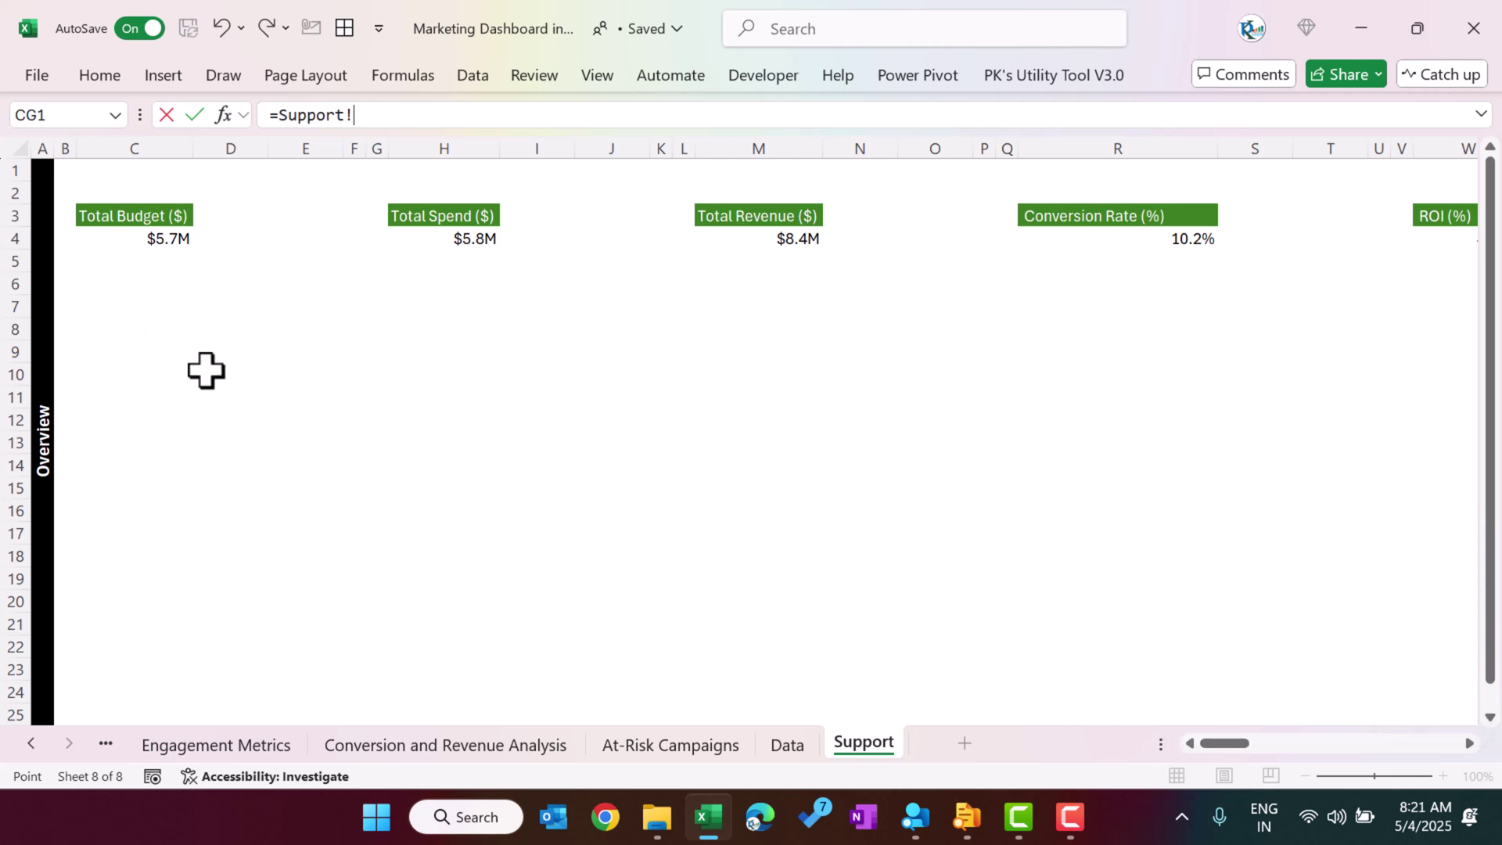
{"action": "left_click", "coordinate": [159, 239]}
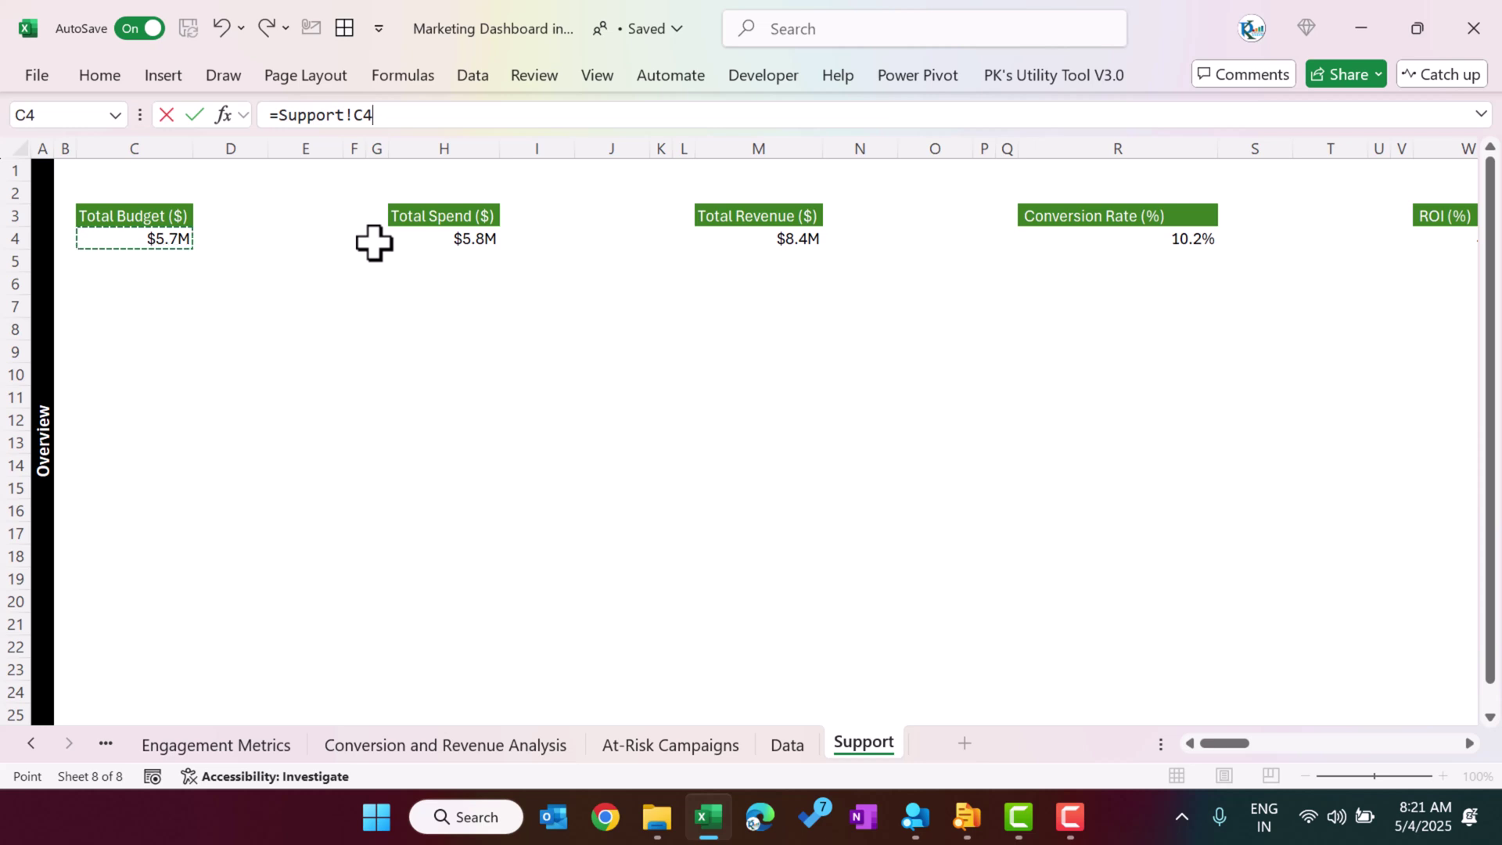
{"action": "key", "text": "Return"}
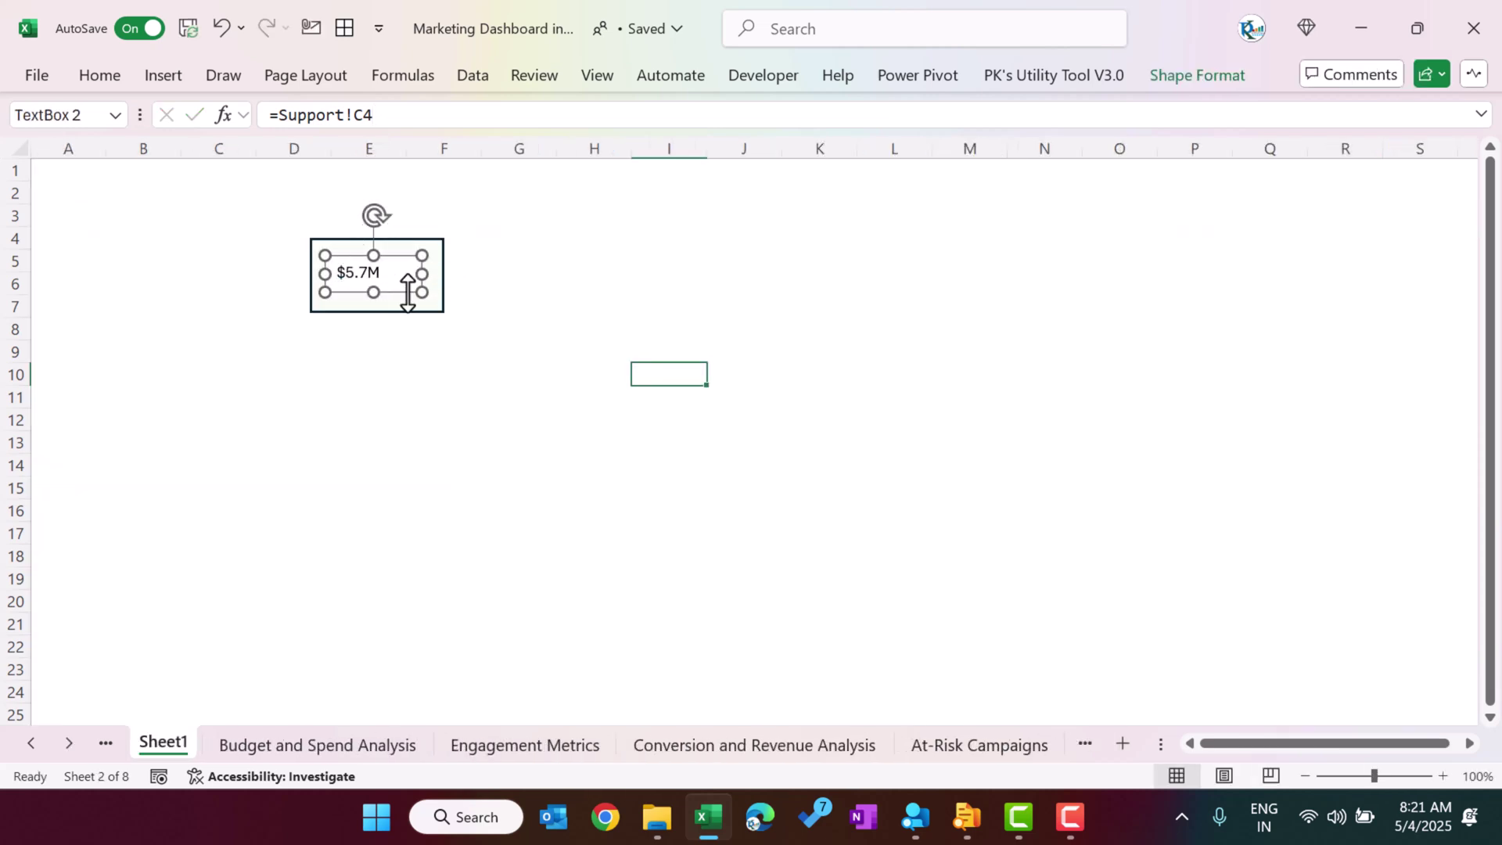
- Center the linked text box's text horizontally and vertically, and set the box to No Outline and No Fill
{"action": "left_click", "coordinate": [110, 81]}
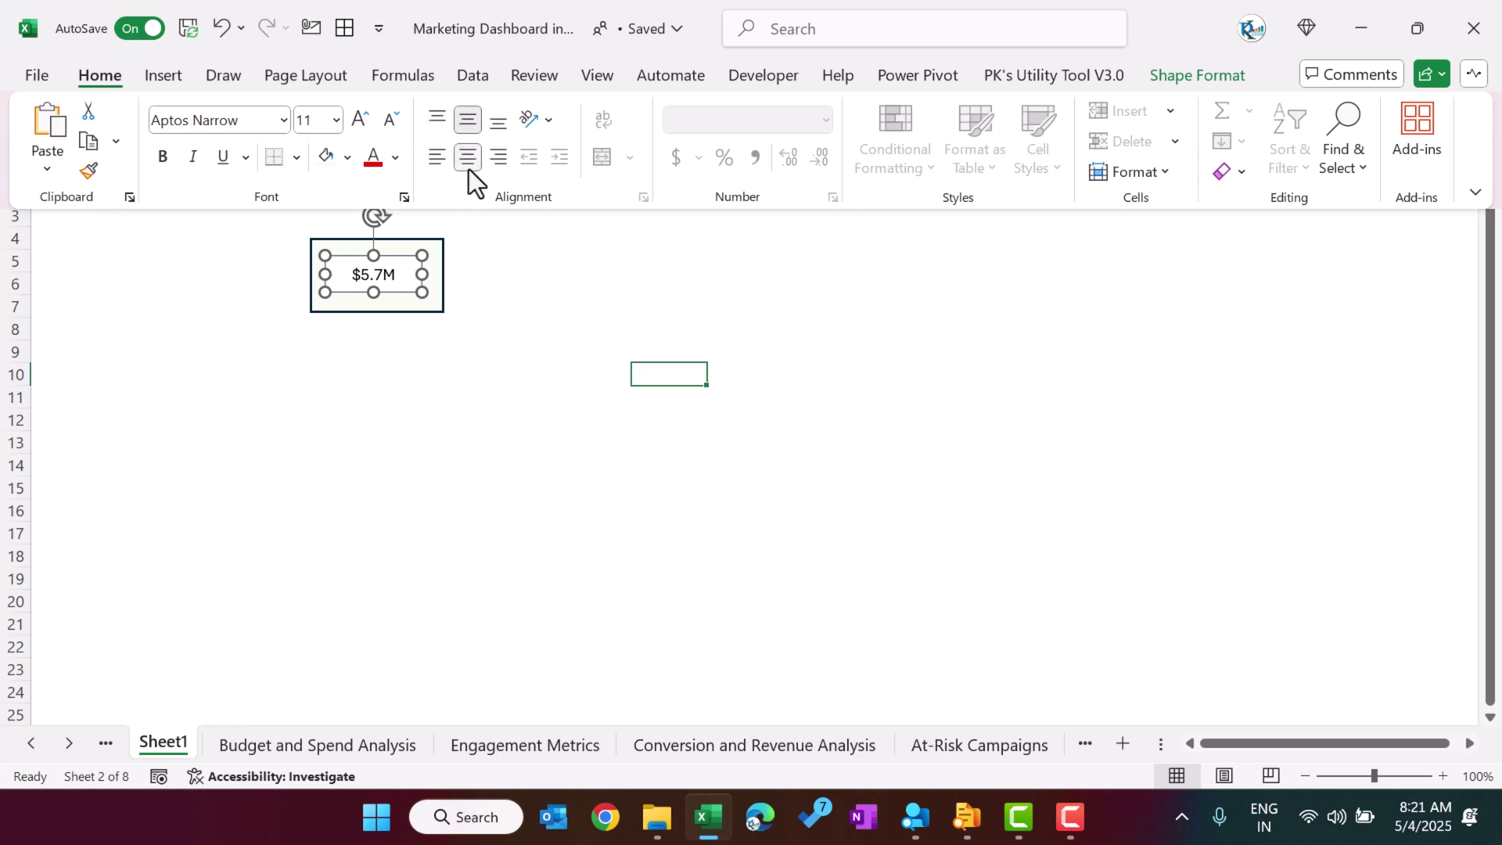
{"action": "left_click", "coordinate": [1185, 76]}
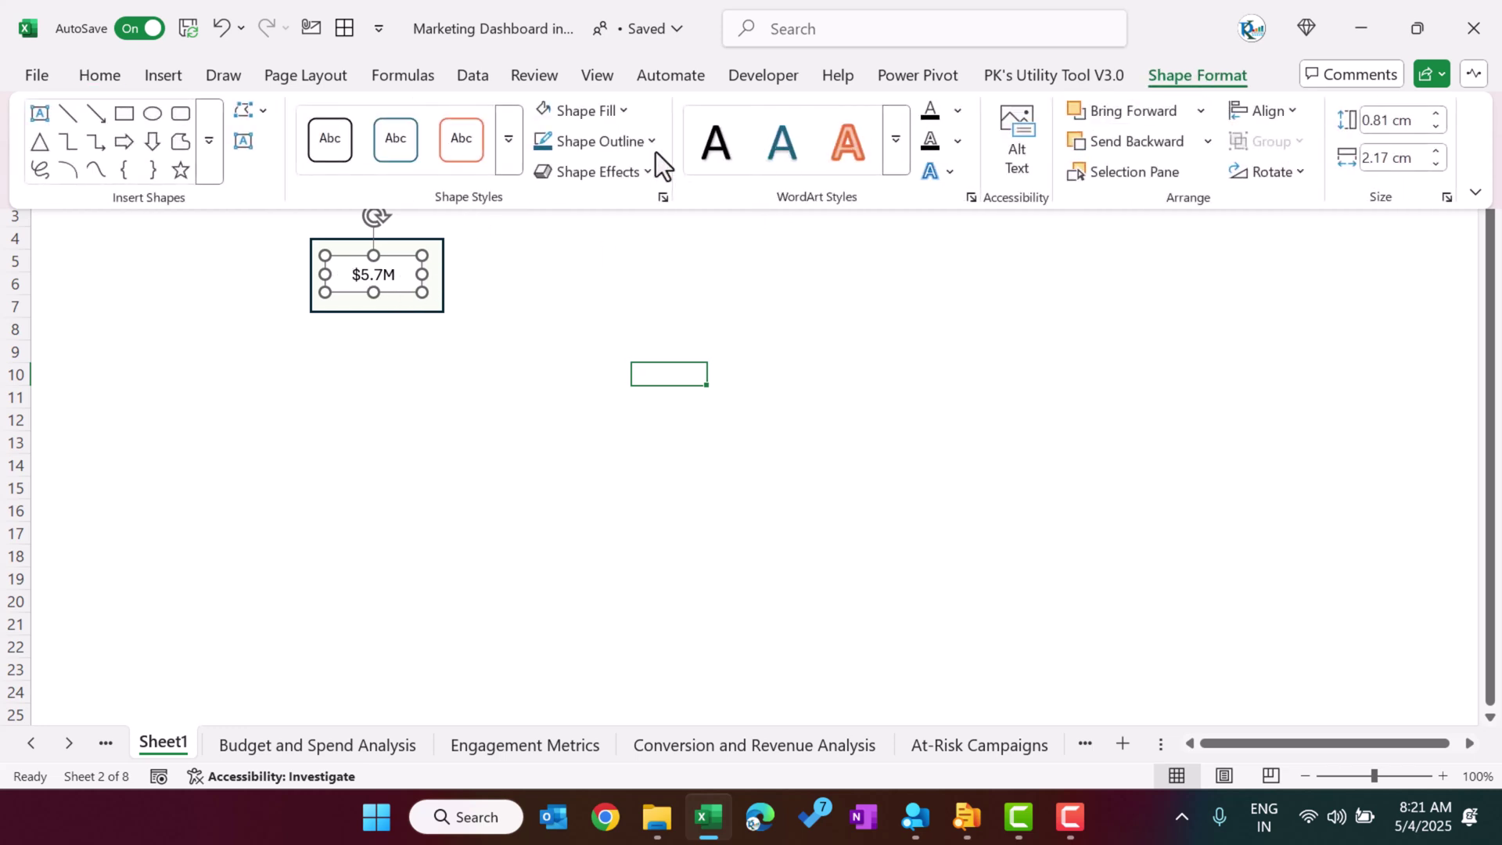
{"action": "left_click", "coordinate": [594, 152]}
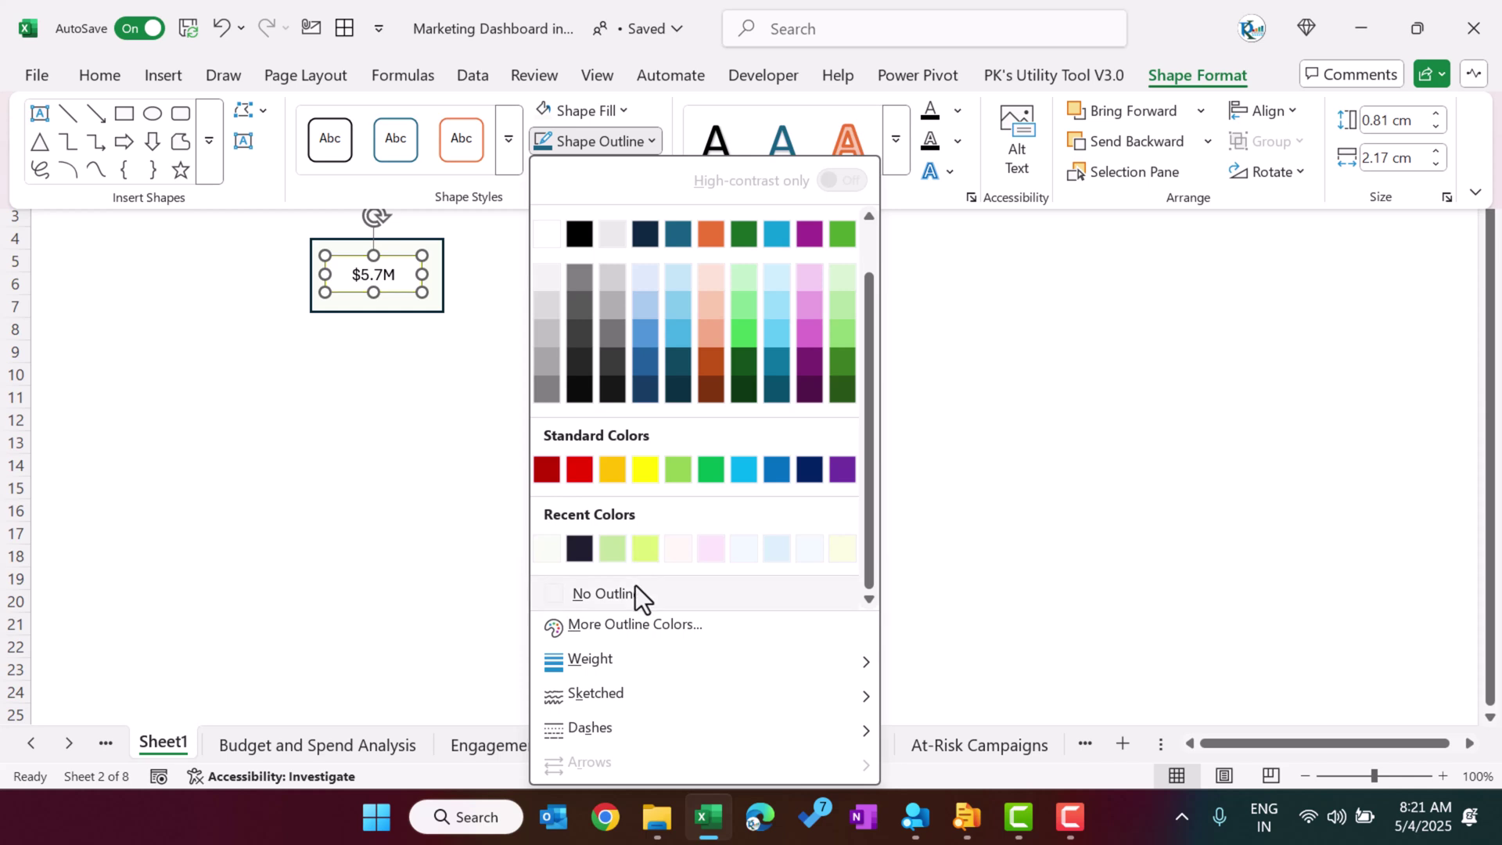
{"action": "left_click", "coordinate": [635, 585]}
{"action": "key", "text": "Return"}
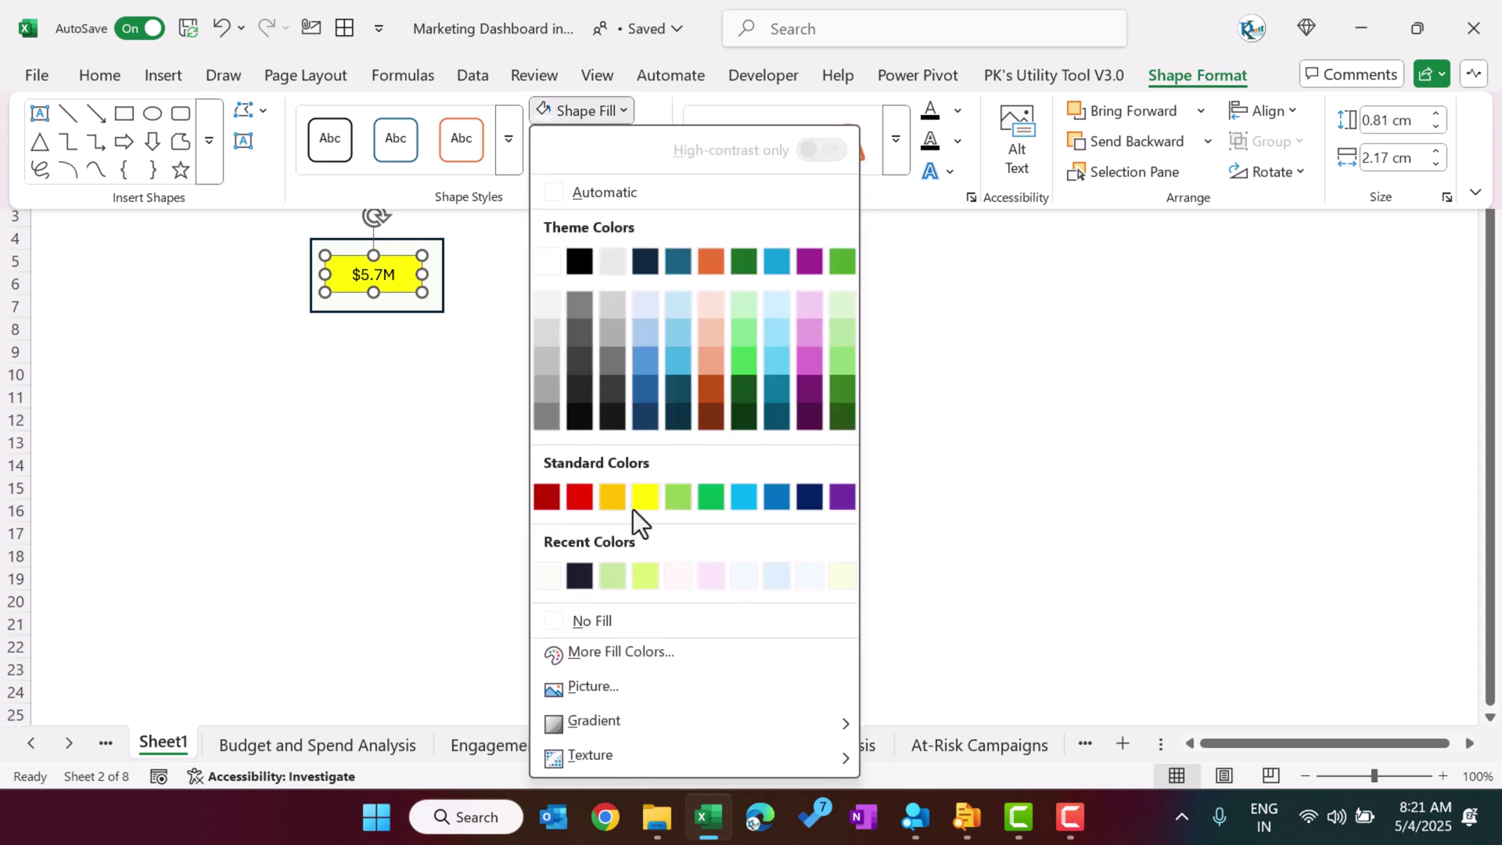
{"action": "left_click", "coordinate": [607, 624]}
{"action": "left_click", "coordinate": [368, 294]}
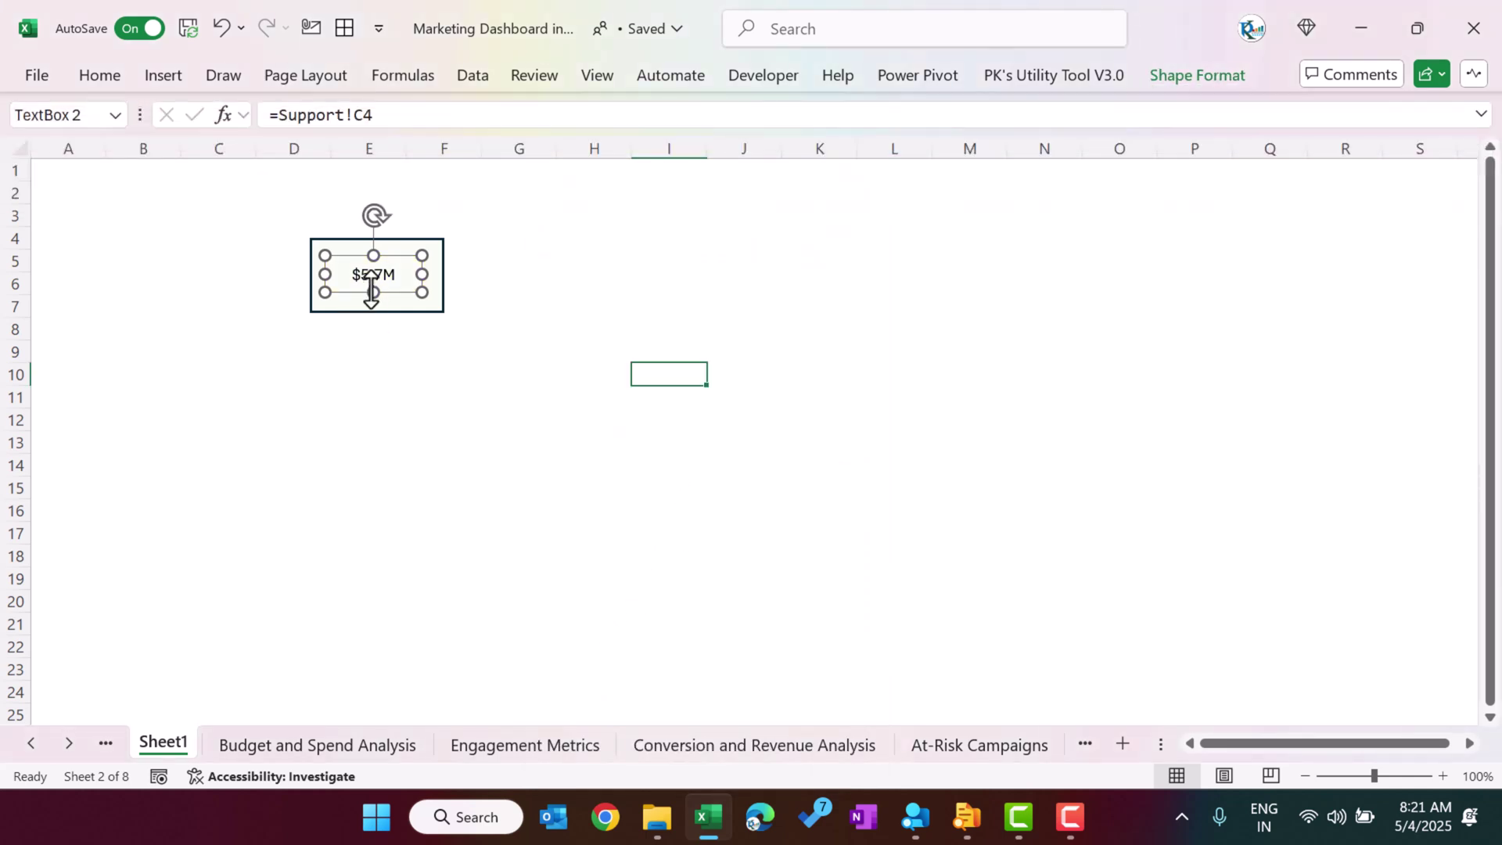
- Increase the card value's font size to 16 and make it bold
{"action": "double_click", "coordinate": [110, 83]}
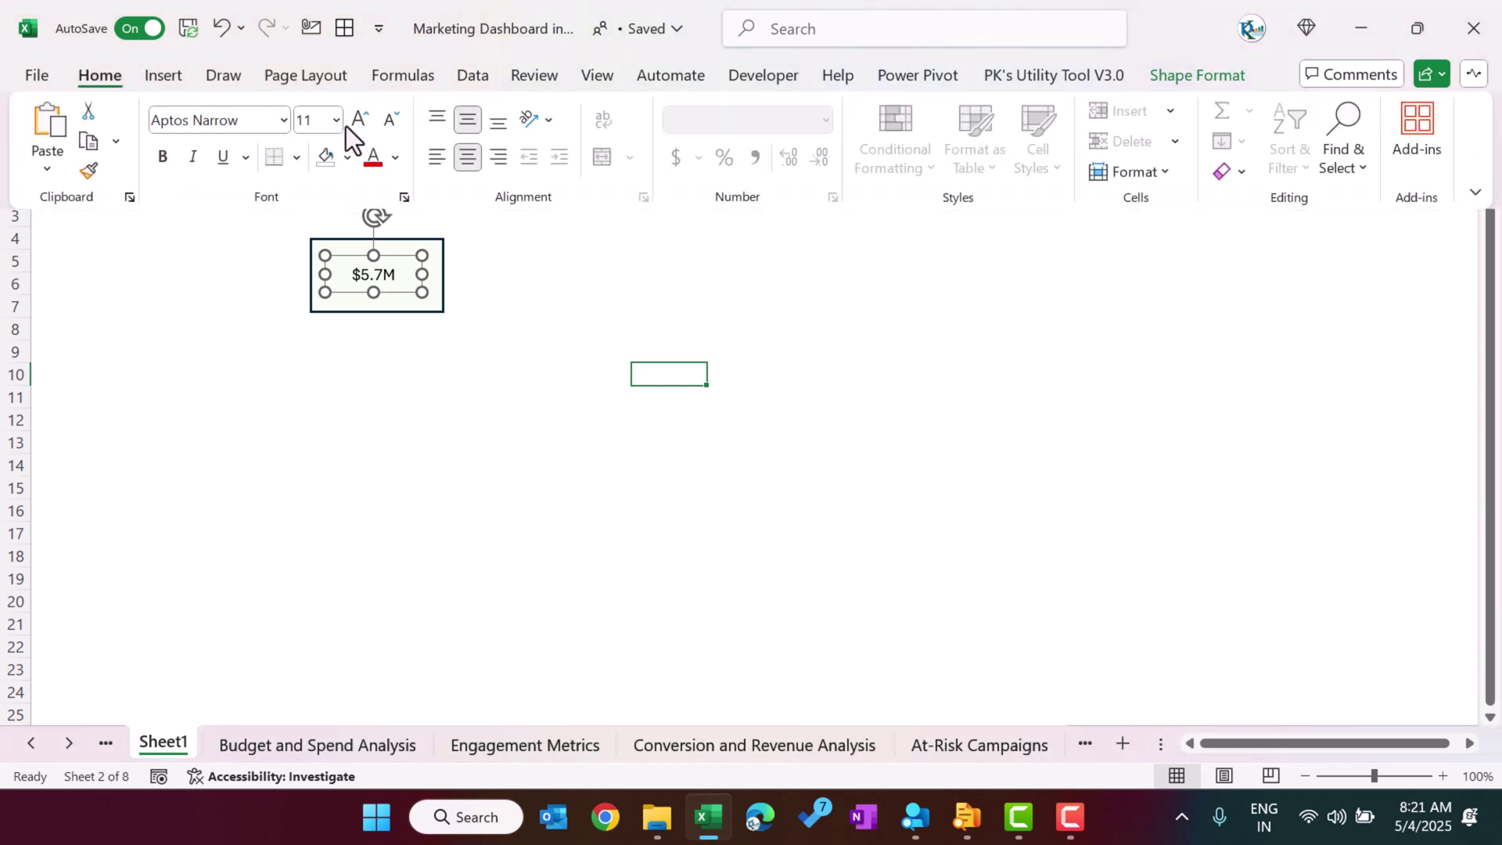
{"action": "left_click", "coordinate": [362, 121]}
{"action": "left_click", "coordinate": [361, 121]}
{"action": "left_click", "coordinate": [362, 120]}
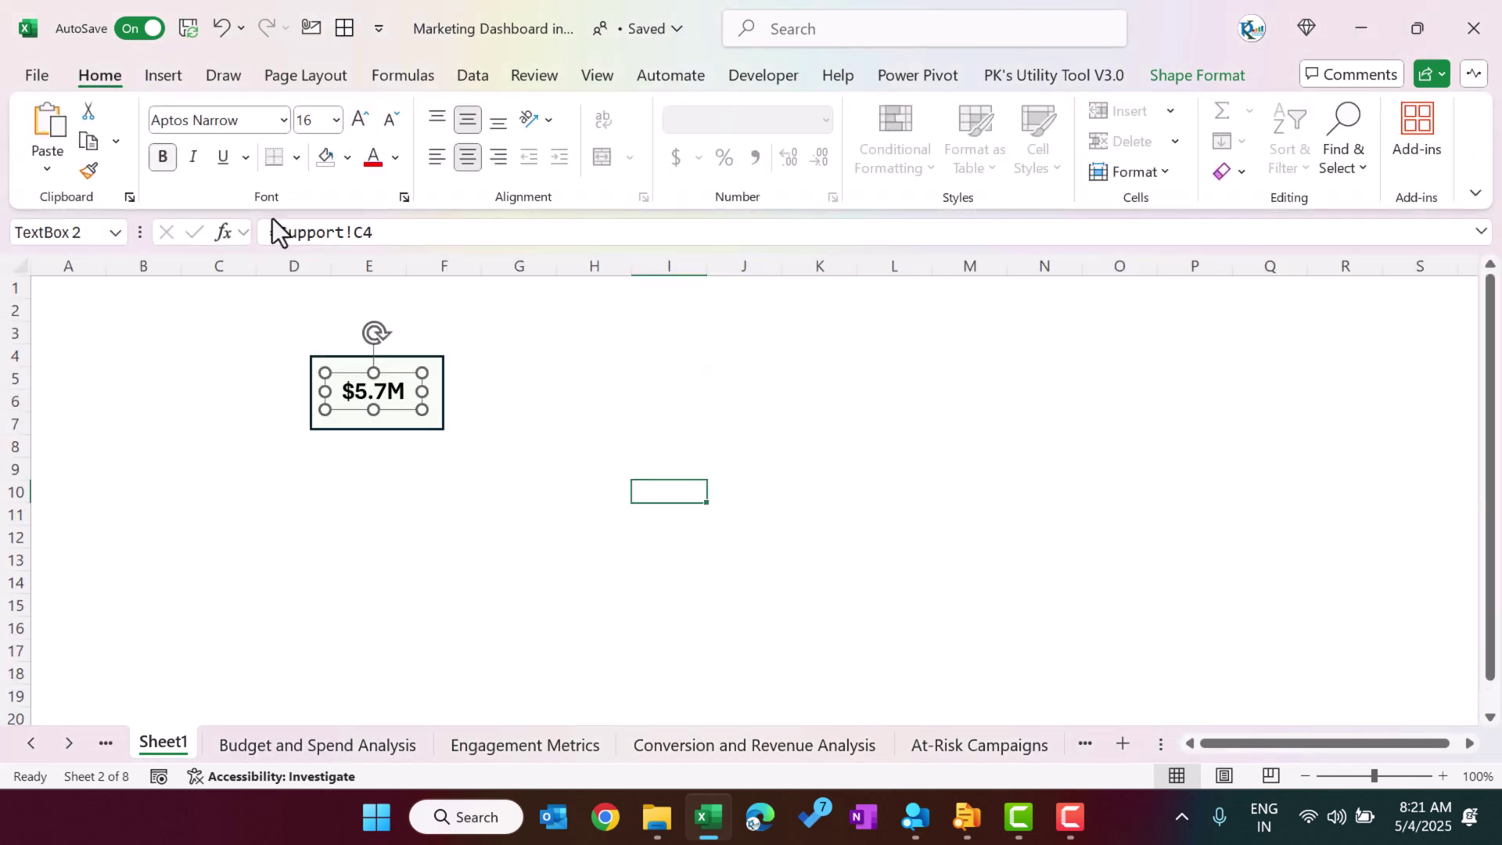
{"action": "left_click", "coordinate": [167, 163]}
{"action": "left_click", "coordinate": [689, 374]}
{"action": "left_click", "coordinate": [667, 442]}
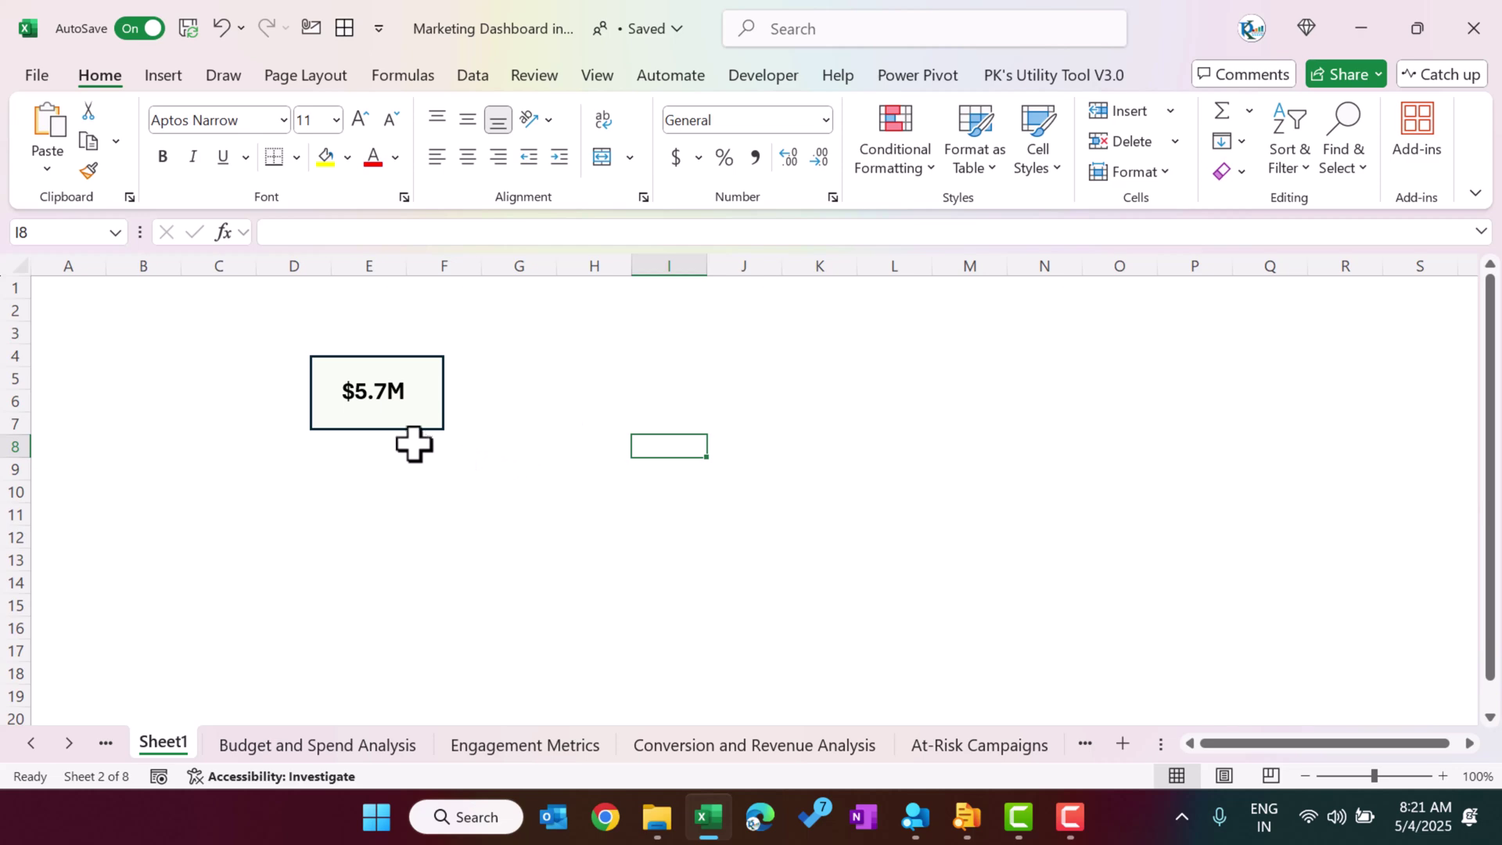
- View the Overview sheet's Total Budget card and charts for comparison, and bring the Support sheet's tab into view
{"action": "left_click", "coordinate": [31, 743]}
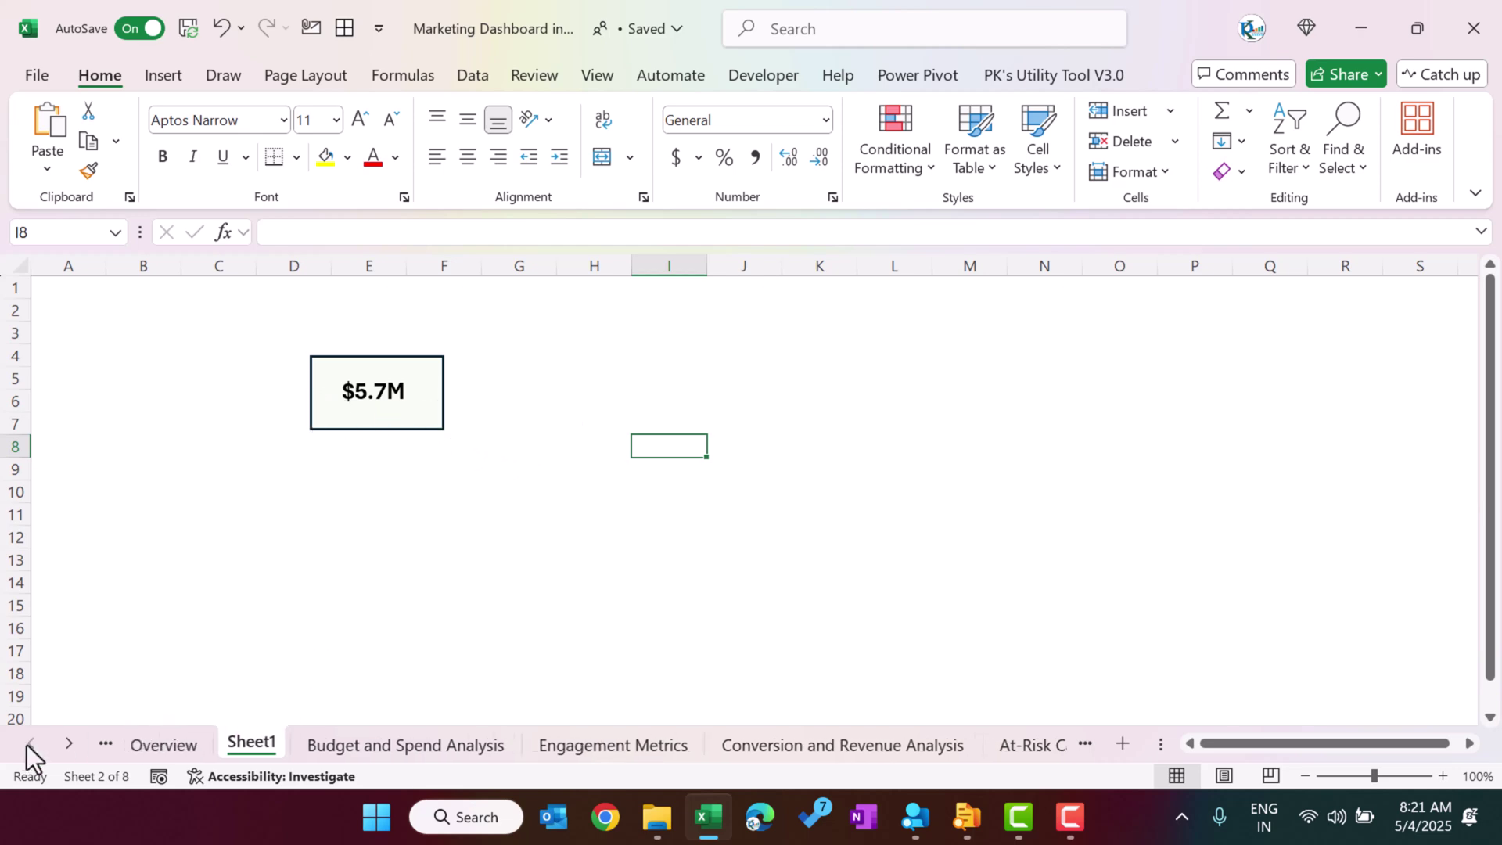
{"action": "left_click", "coordinate": [161, 745]}
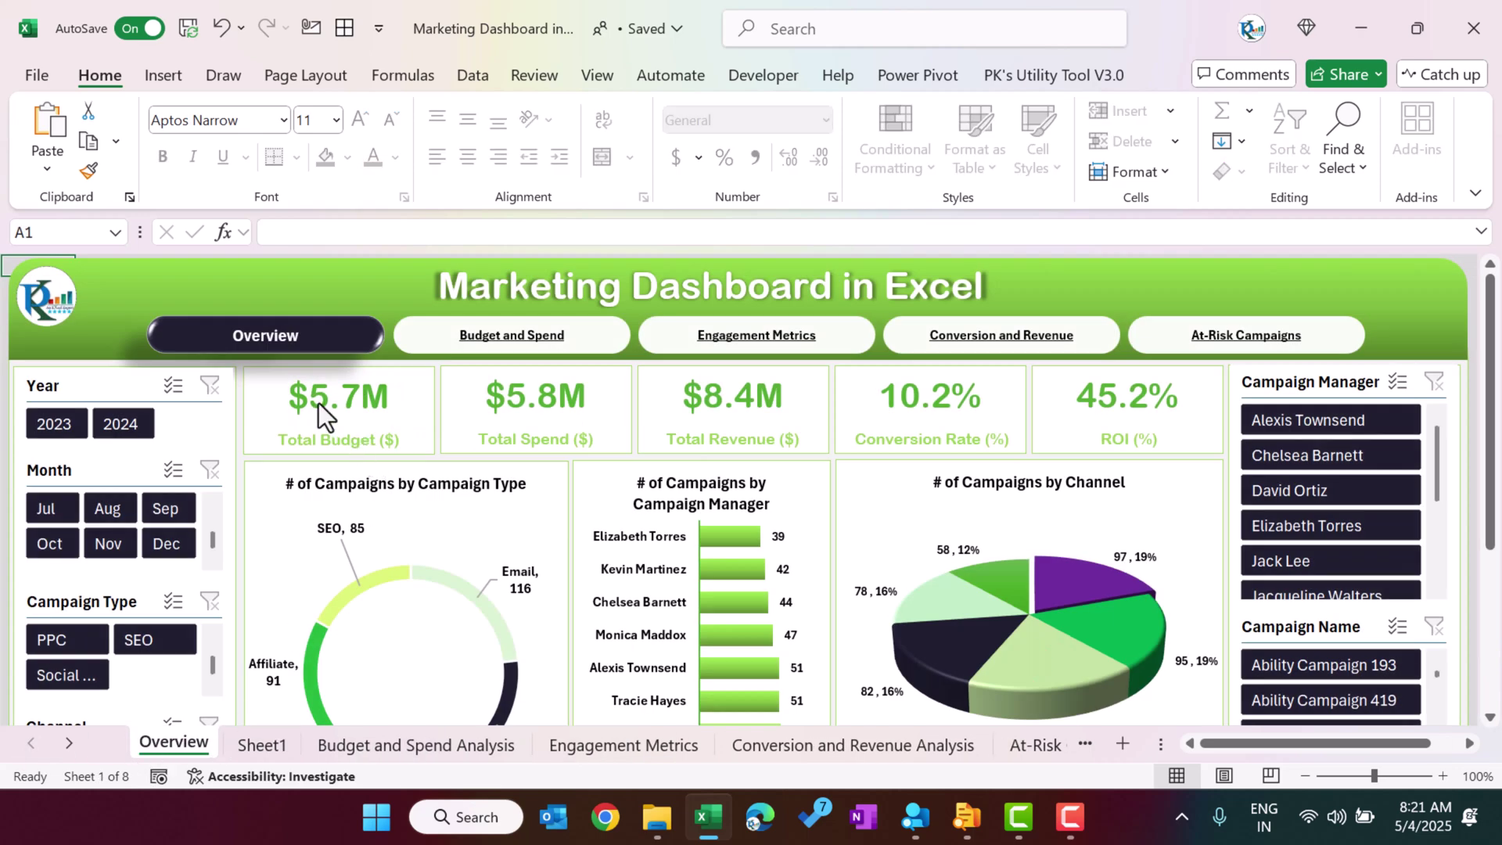
{"action": "left_click", "coordinate": [68, 742]}
{"action": "left_click", "coordinate": [68, 741]}
{"action": "left_click", "coordinate": [68, 741]}
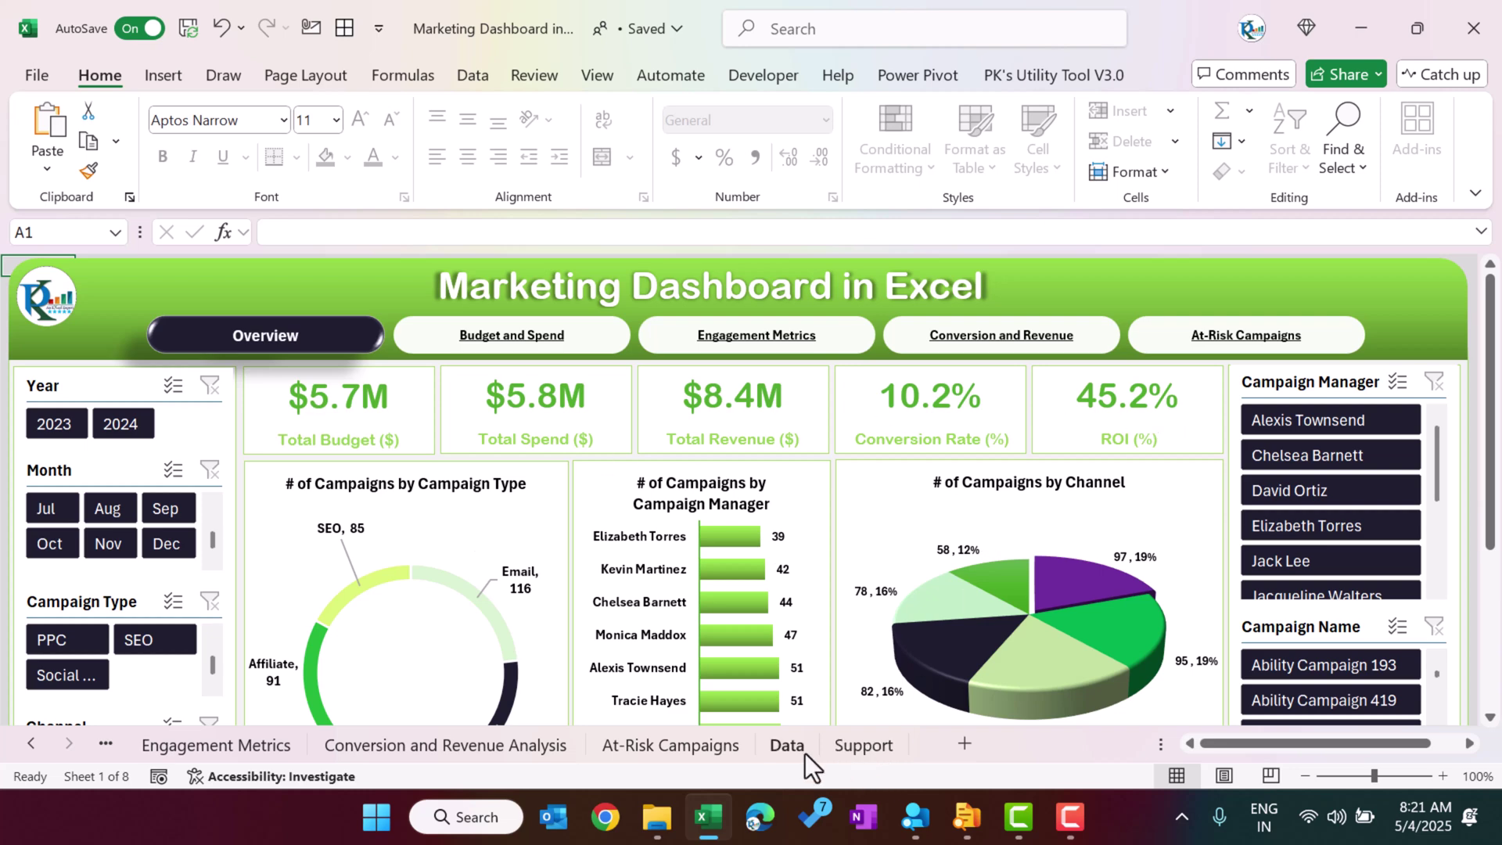
- Insert a doughnut PivotChart from the Support sheet's Campaign Type pivot table and place it over columns S to AB
{"action": "left_click", "coordinate": [865, 750]}
{"action": "left_click_drag", "start_coordinate": [1219, 744], "coordinate": [1269, 745]}
{"action": "left_click", "coordinate": [775, 365]}
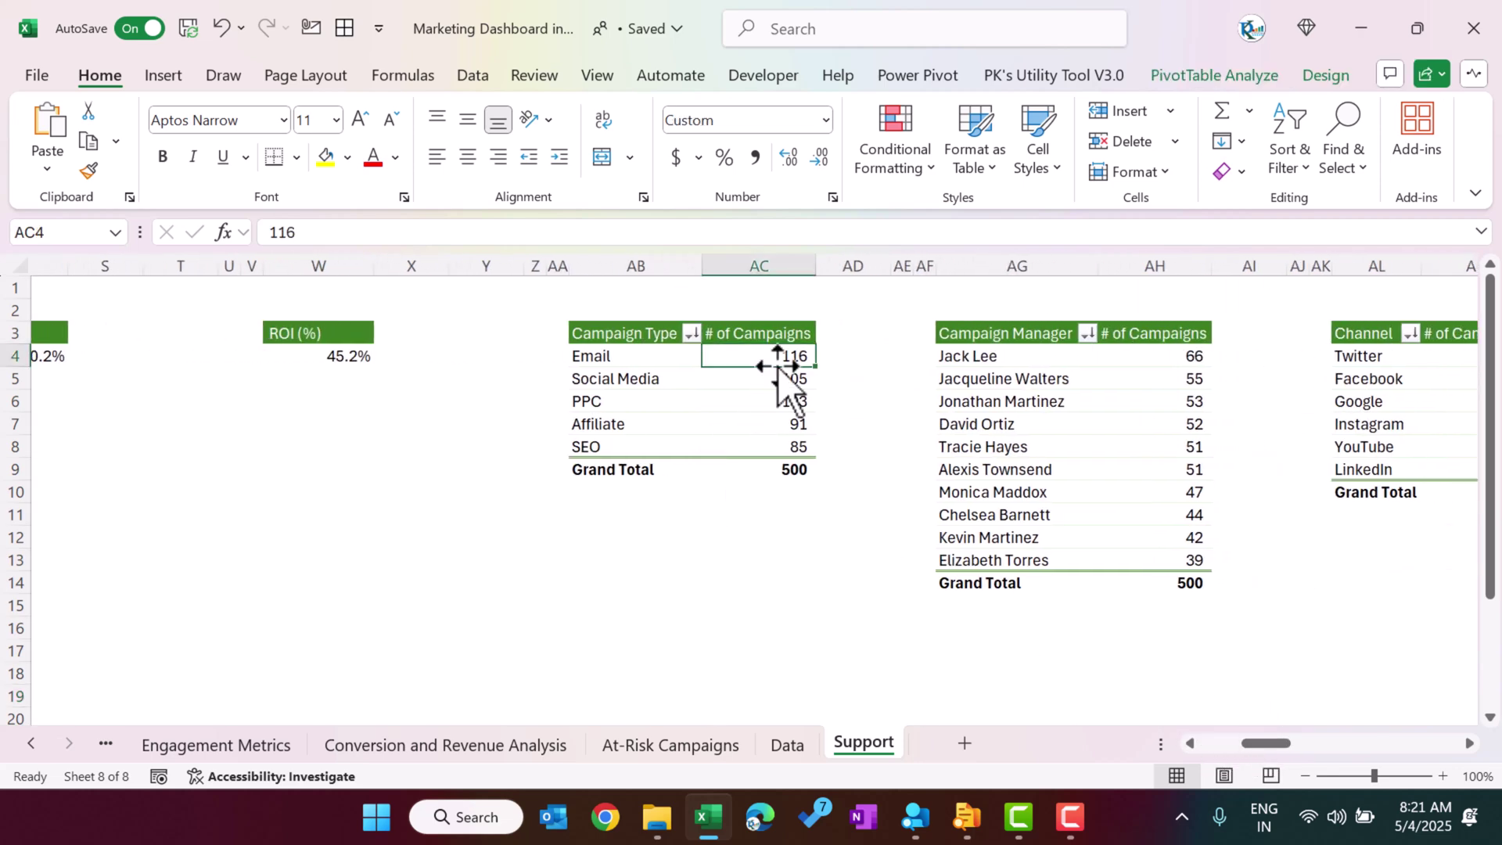
{"action": "left_click", "coordinate": [166, 77]}
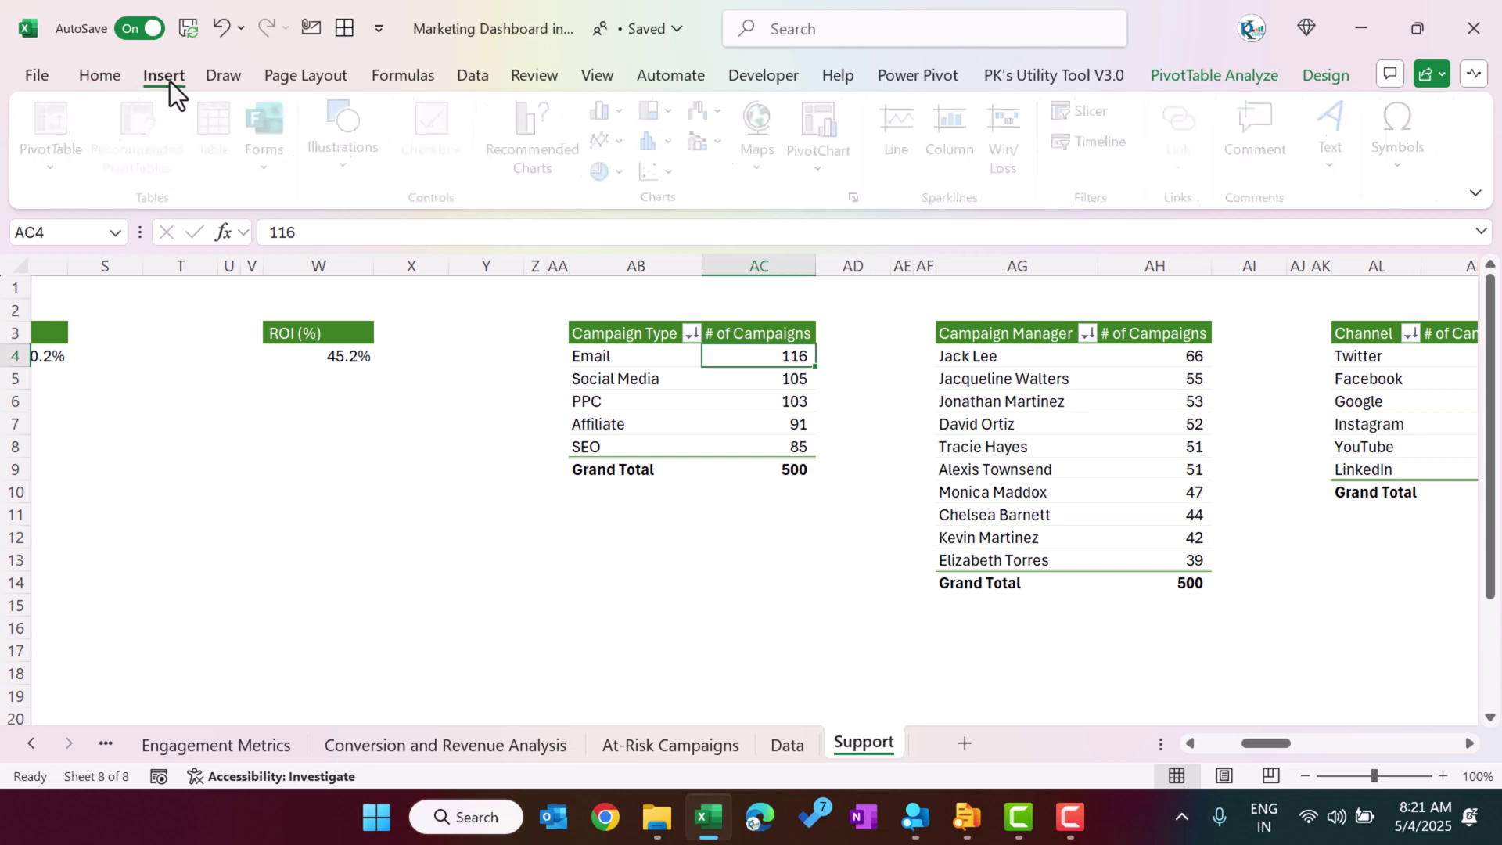
{"action": "left_click", "coordinate": [623, 172]}
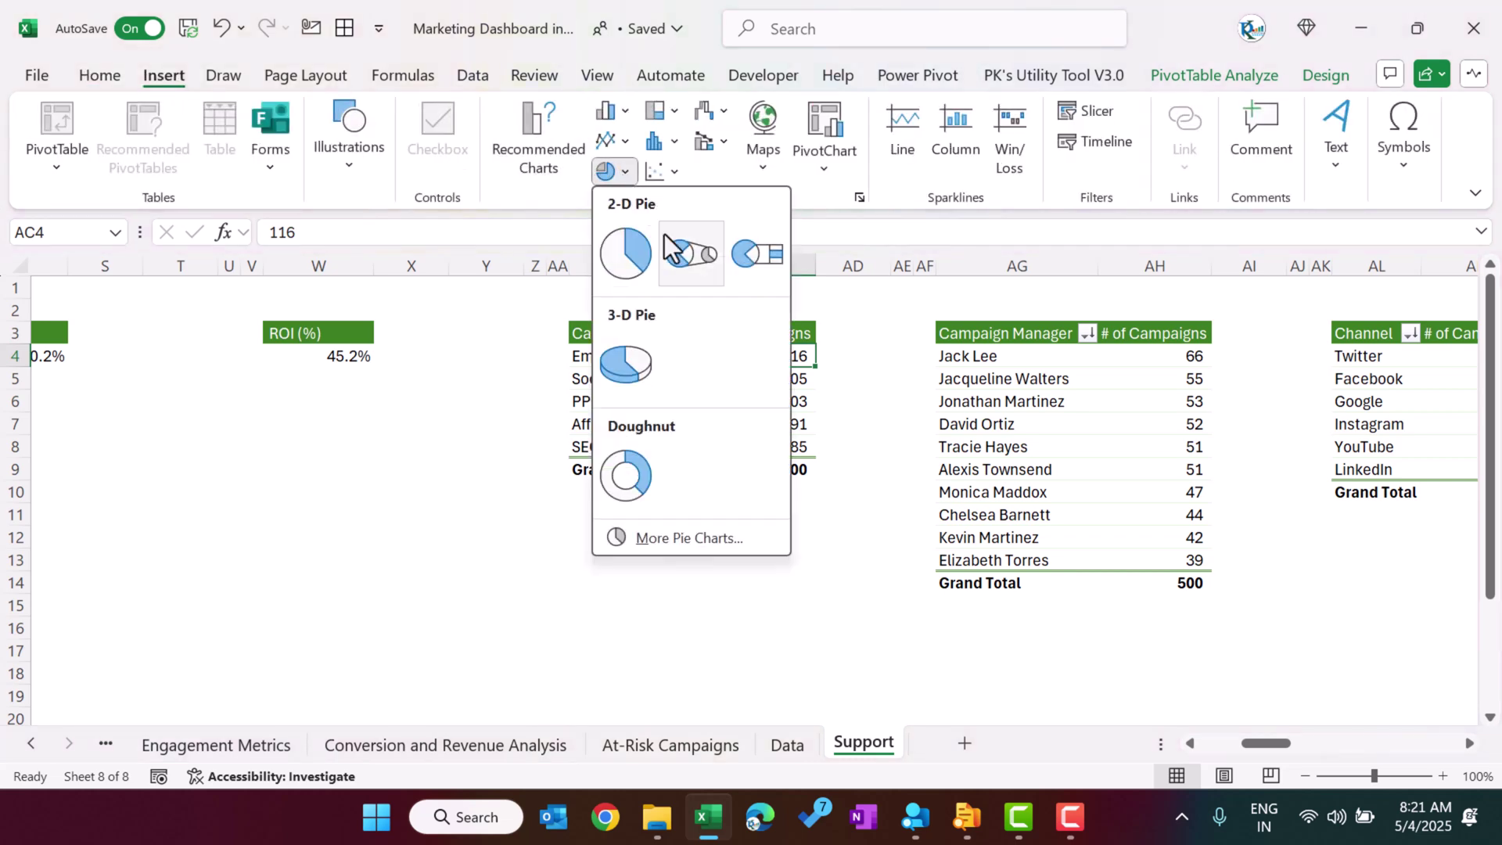
{"action": "left_click", "coordinate": [637, 476]}
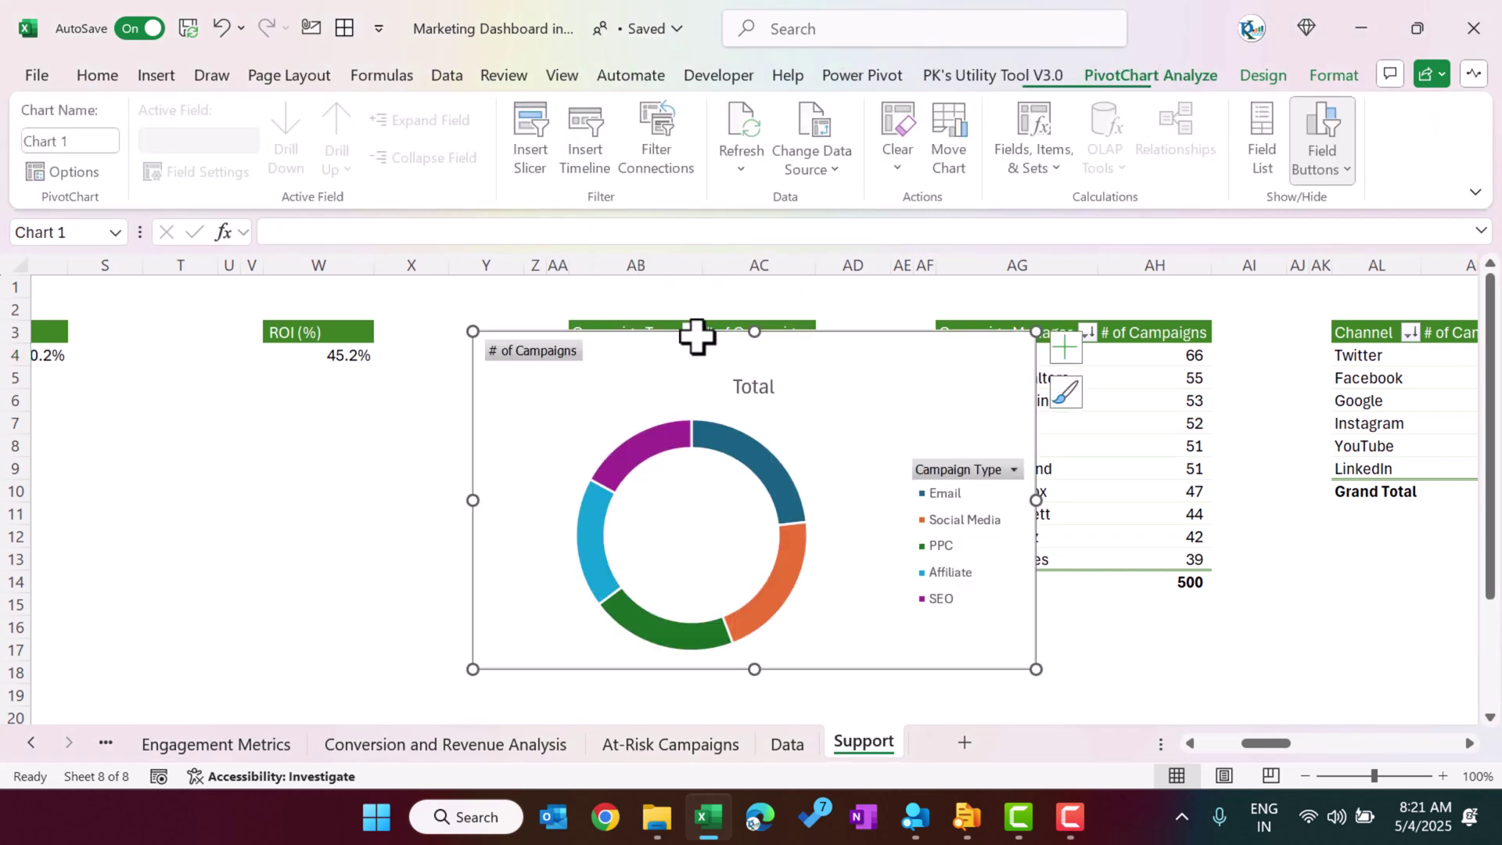
{"action": "left_click_drag", "start_coordinate": [620, 342], "coordinate": [334, 359]}
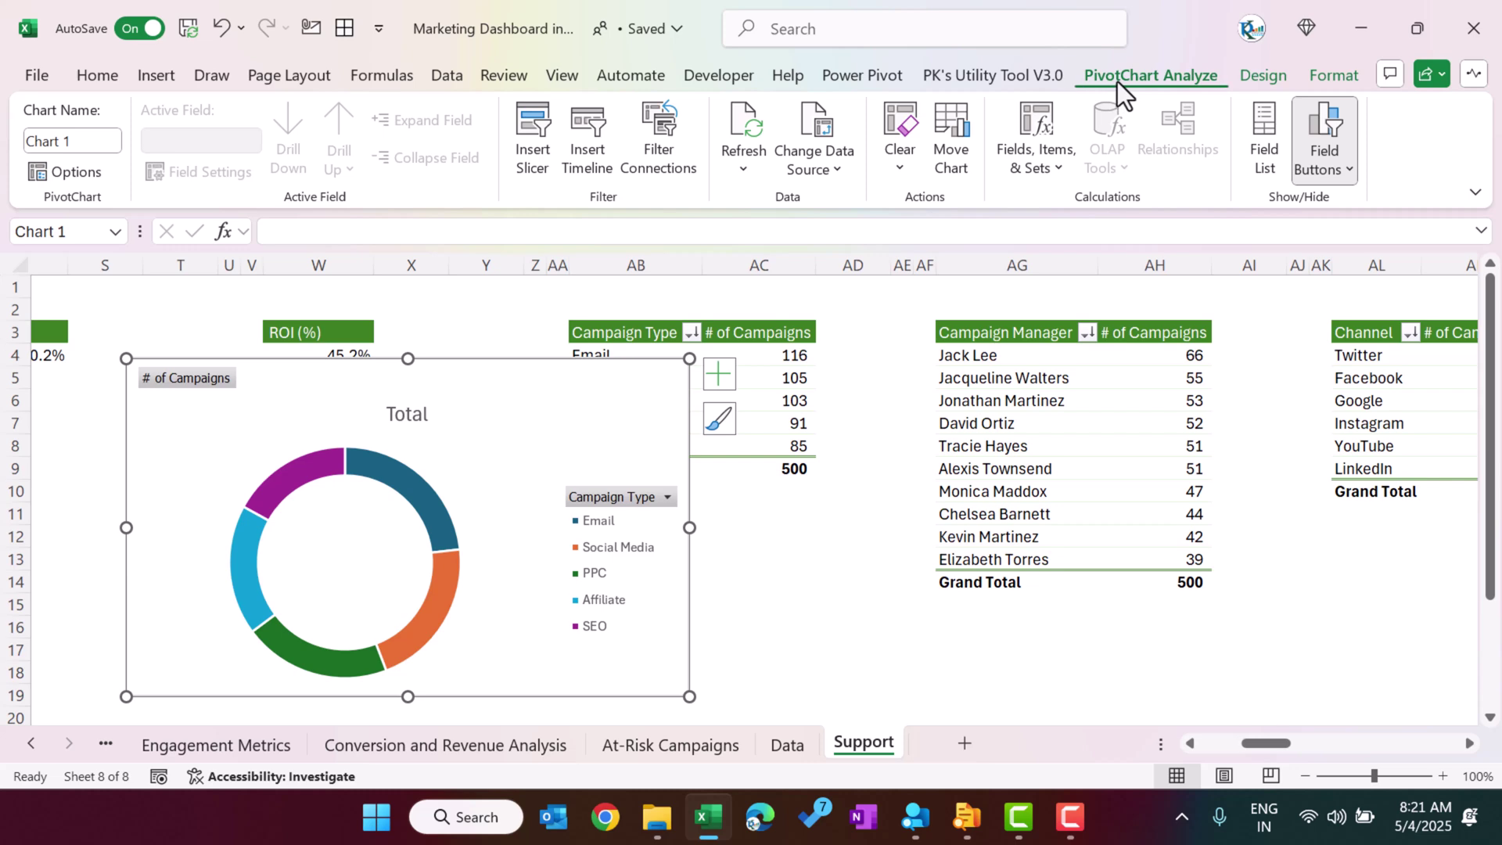
- Hide all field buttons on the doughnut PivotChart
{"action": "left_click", "coordinate": [1347, 173]}
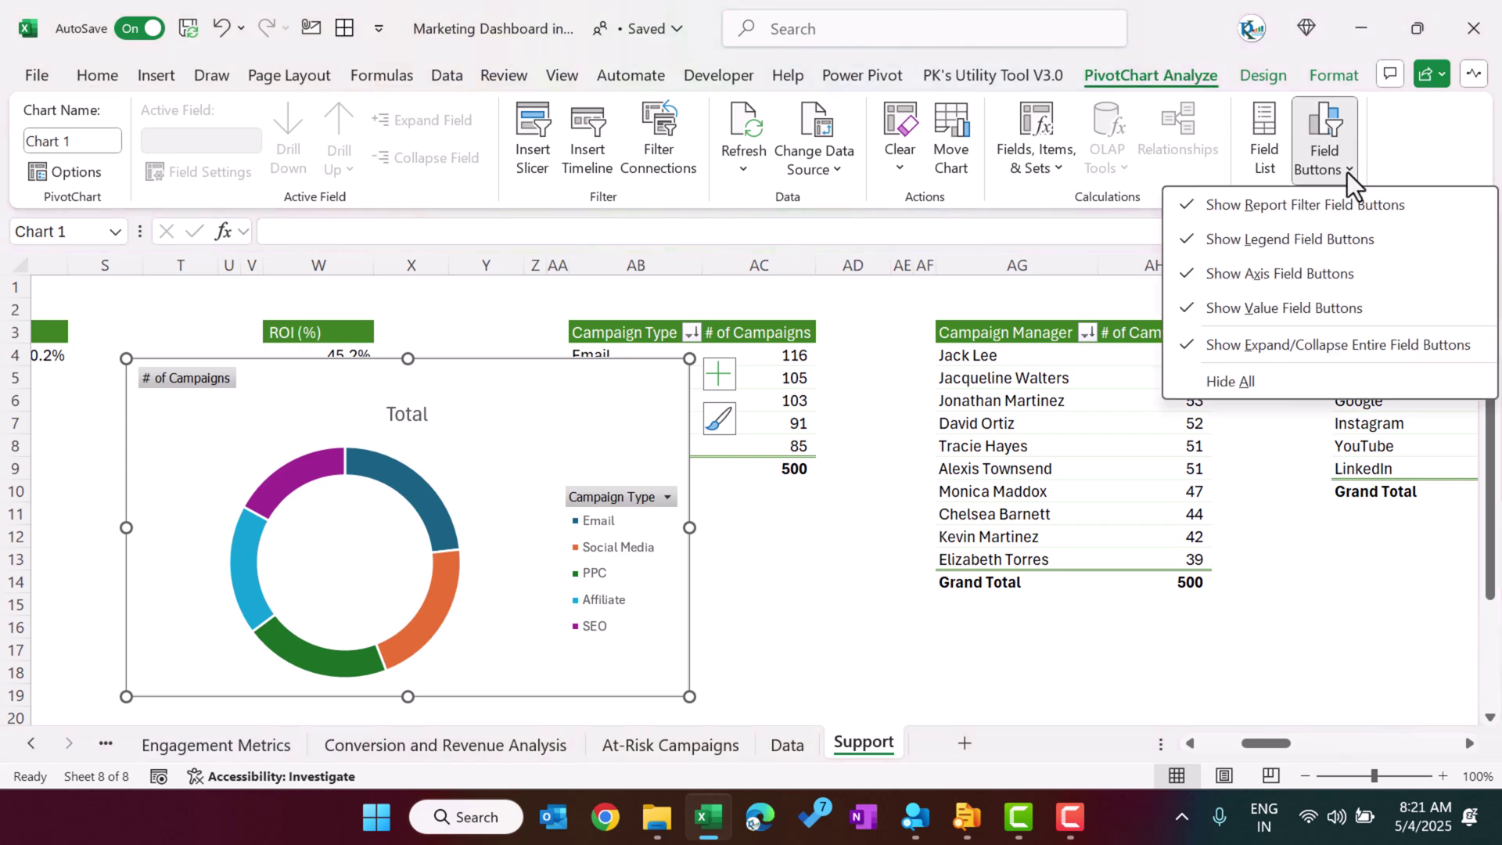
{"action": "left_click", "coordinate": [1233, 387]}
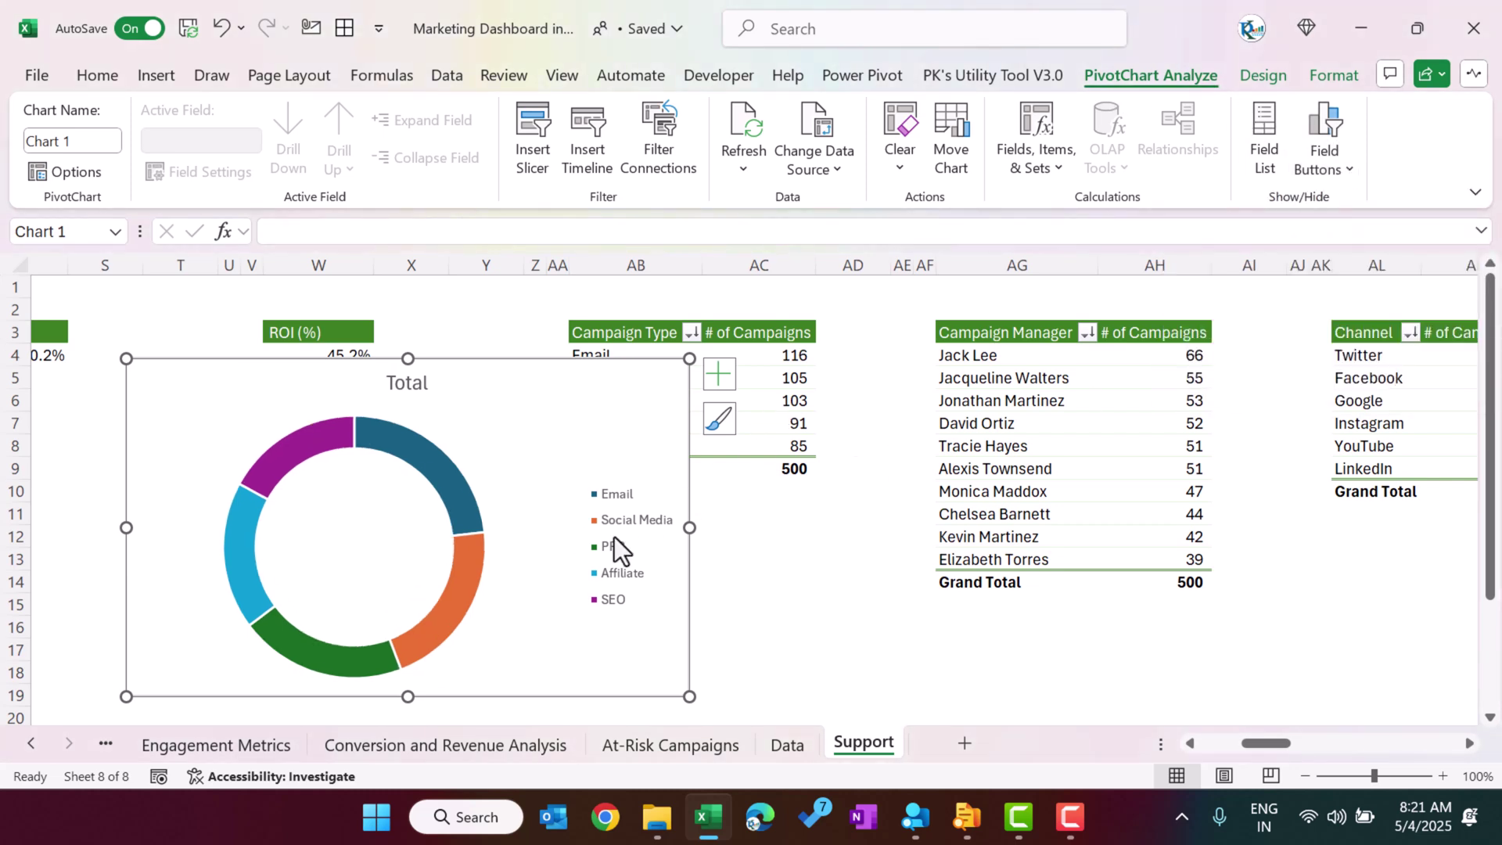
- Set the doughnut chart's hole size to 85%
{"action": "right_click", "coordinate": [444, 503]}
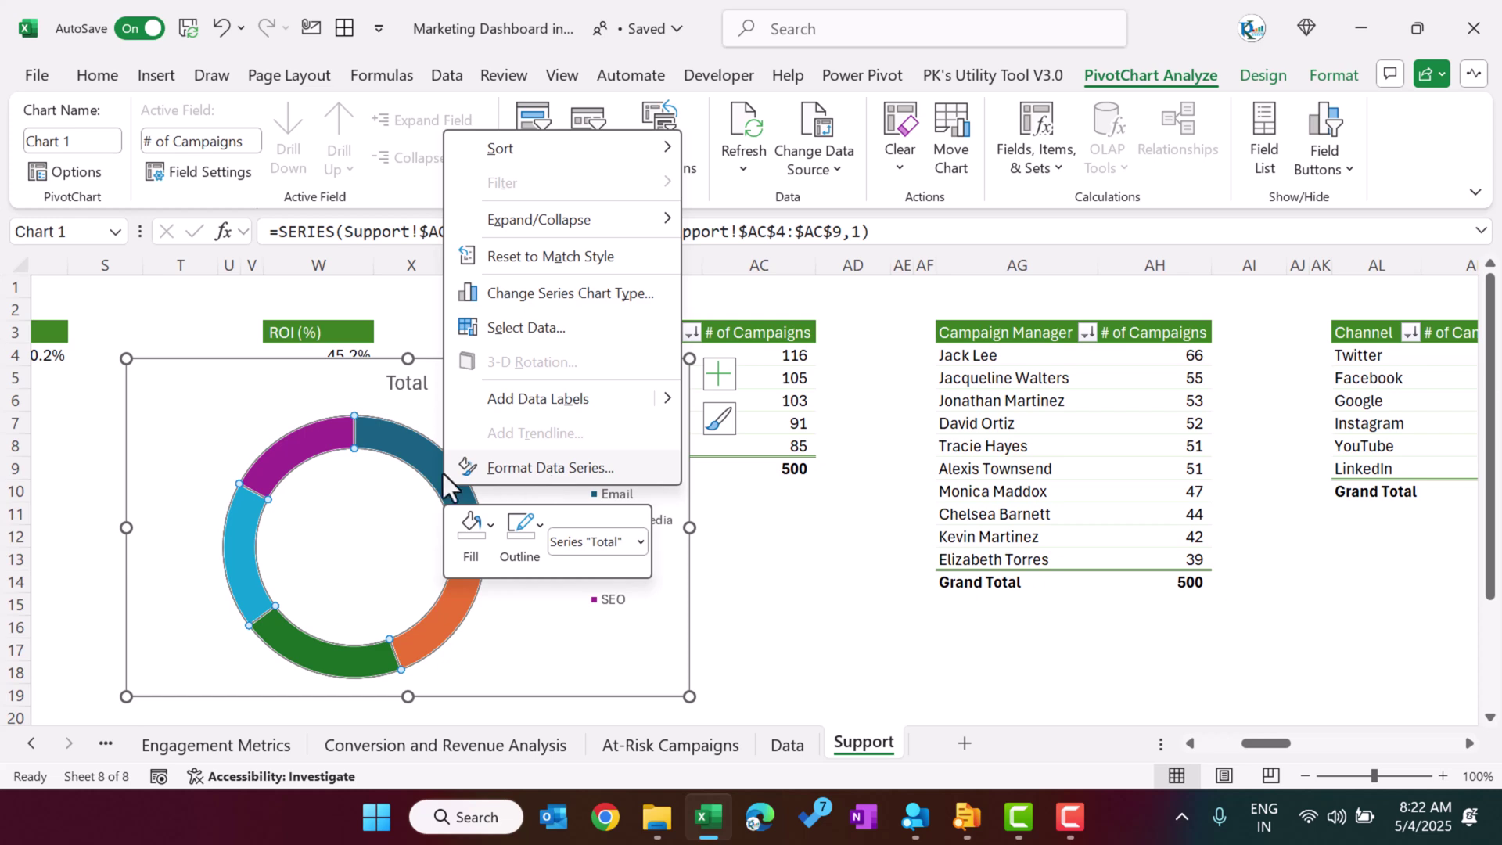
{"action": "left_click", "coordinate": [552, 468]}
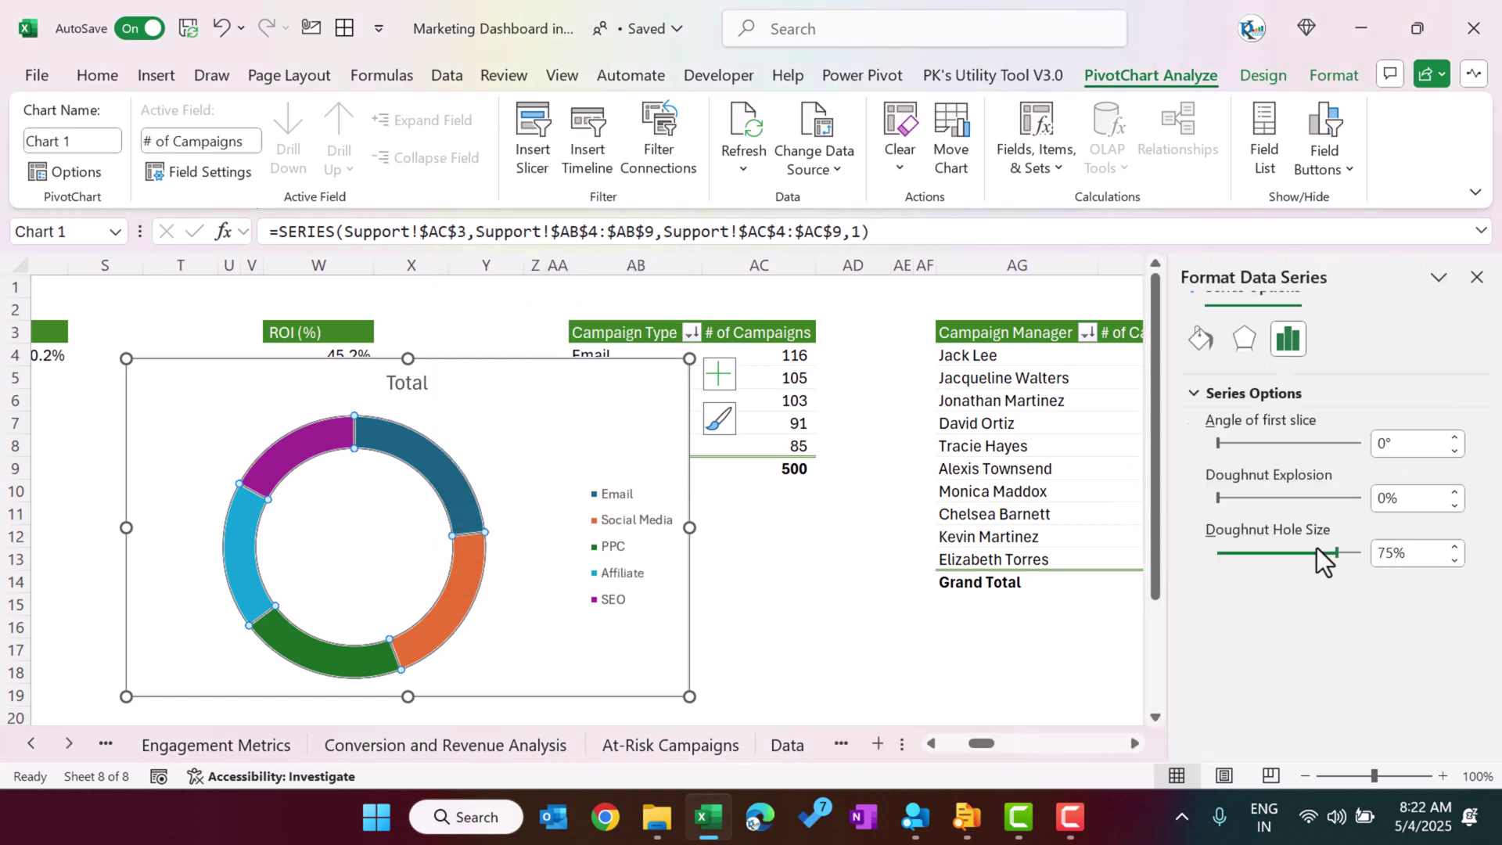
{"action": "key", "text": "Tab"}
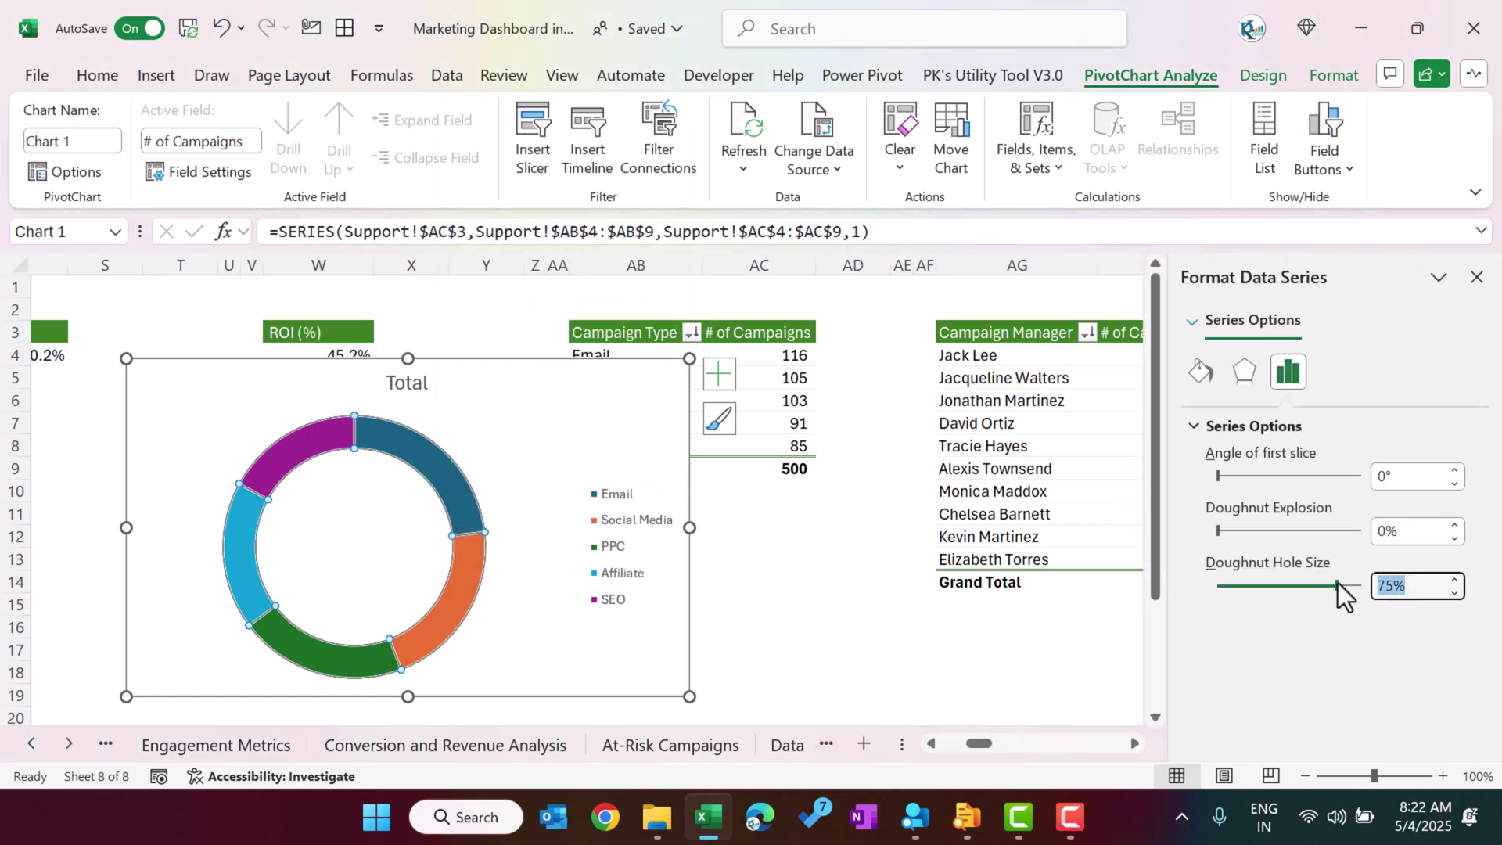
{"action": "type", "text": "85%"}
{"action": "key", "text": "Return"}
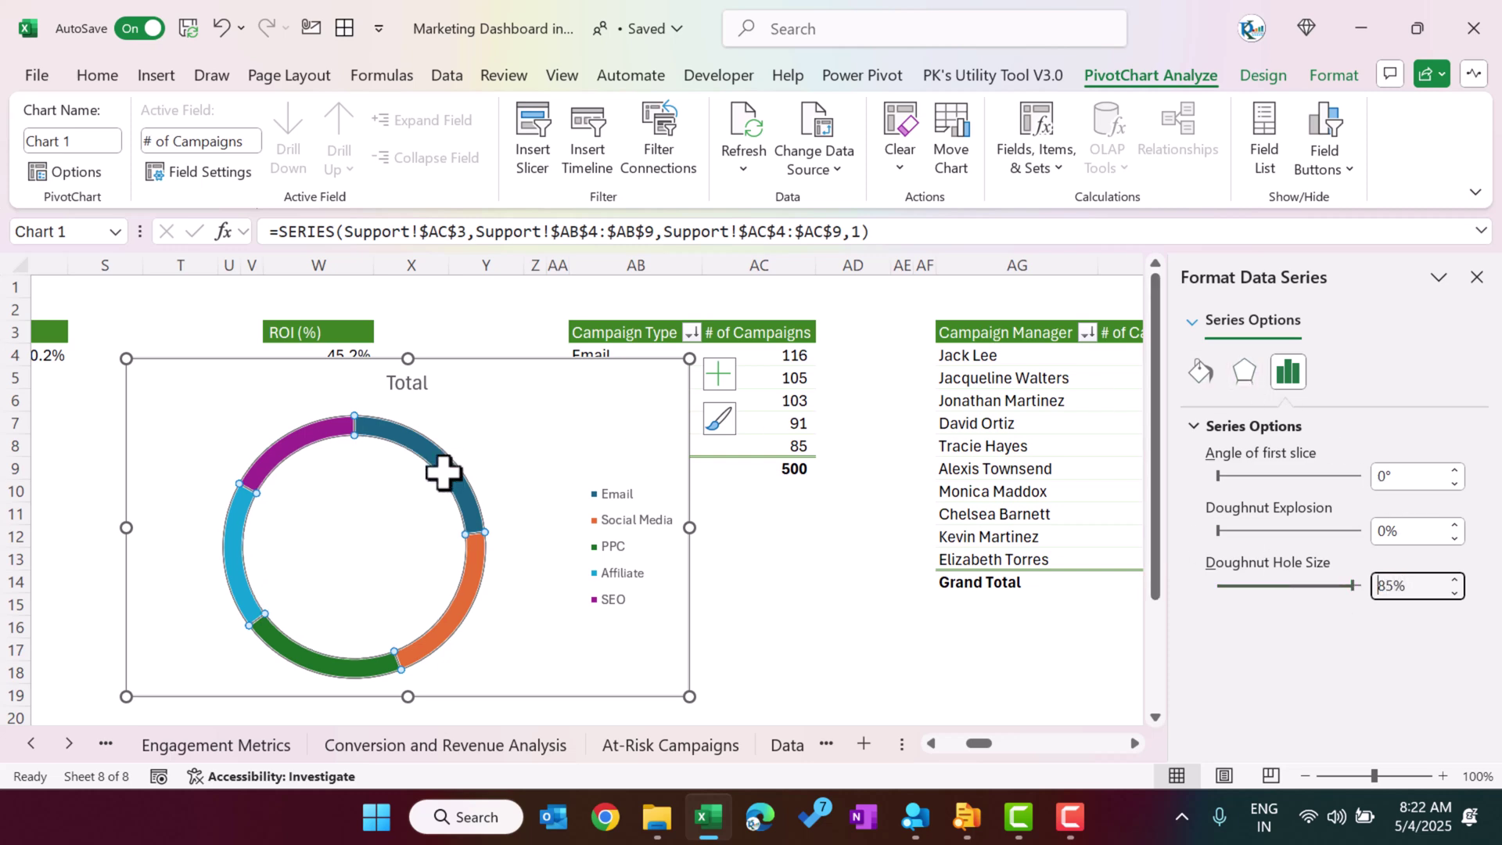
- Give the doughnut chart's Email slice a solid light green fill
{"action": "left_click", "coordinate": [488, 454]}
{"action": "left_click", "coordinate": [437, 450]}
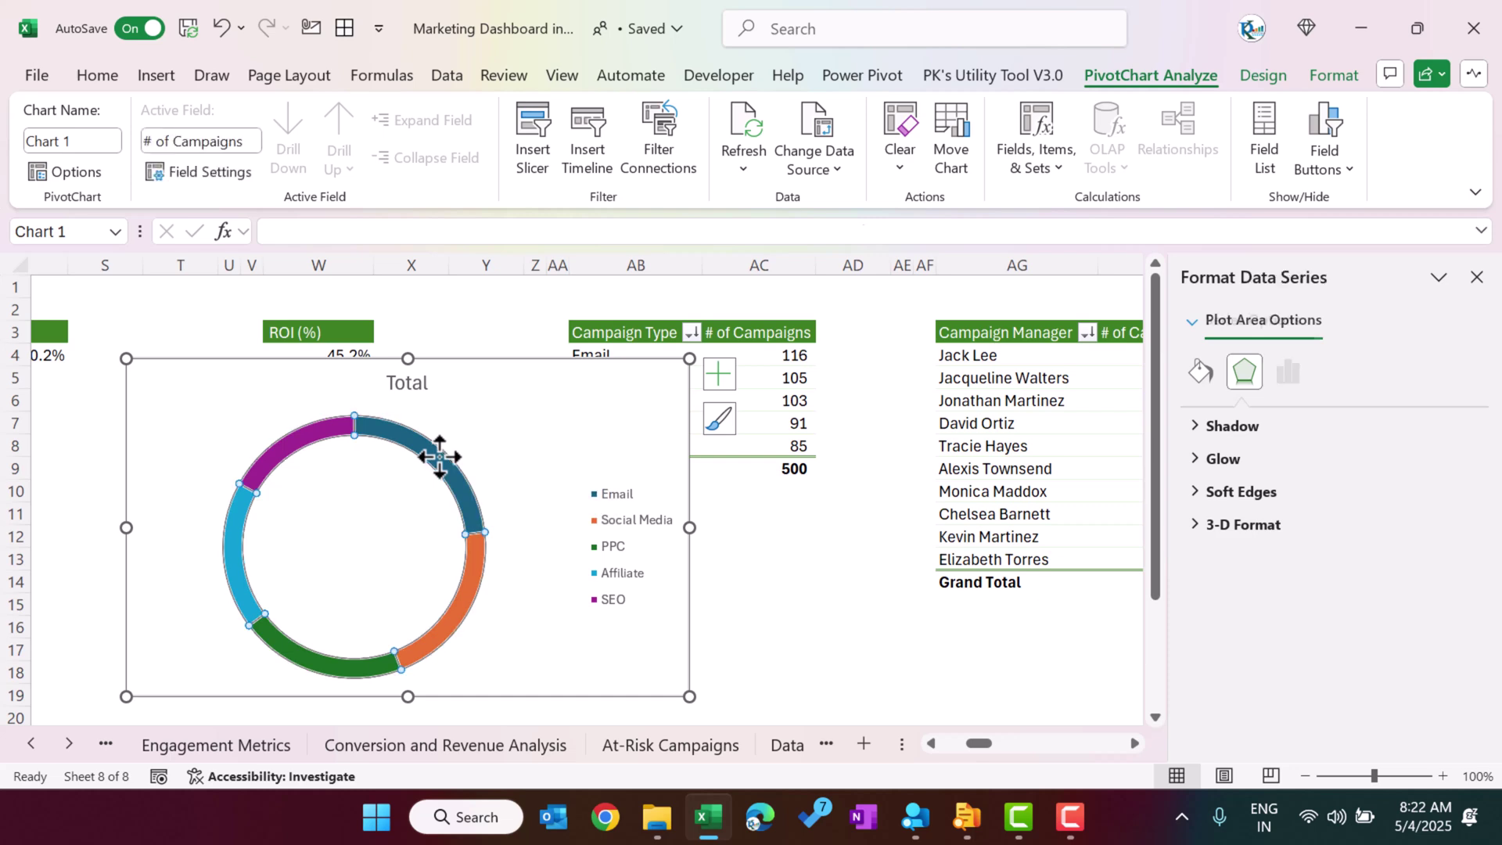
{"action": "left_click", "coordinate": [440, 456]}
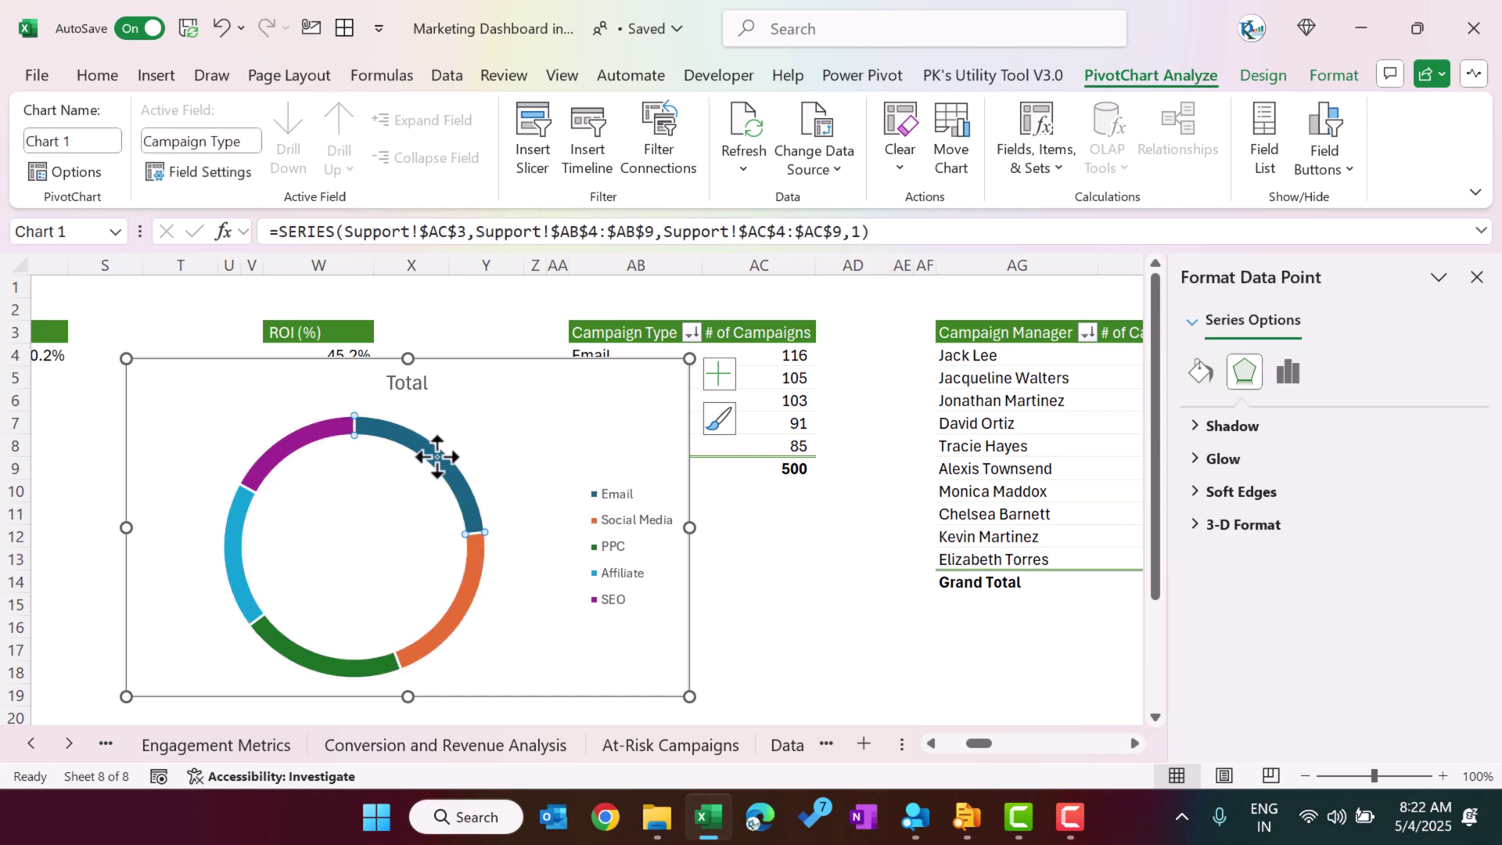
{"action": "left_click", "coordinate": [1202, 375]}
{"action": "left_click", "coordinate": [1220, 426]}
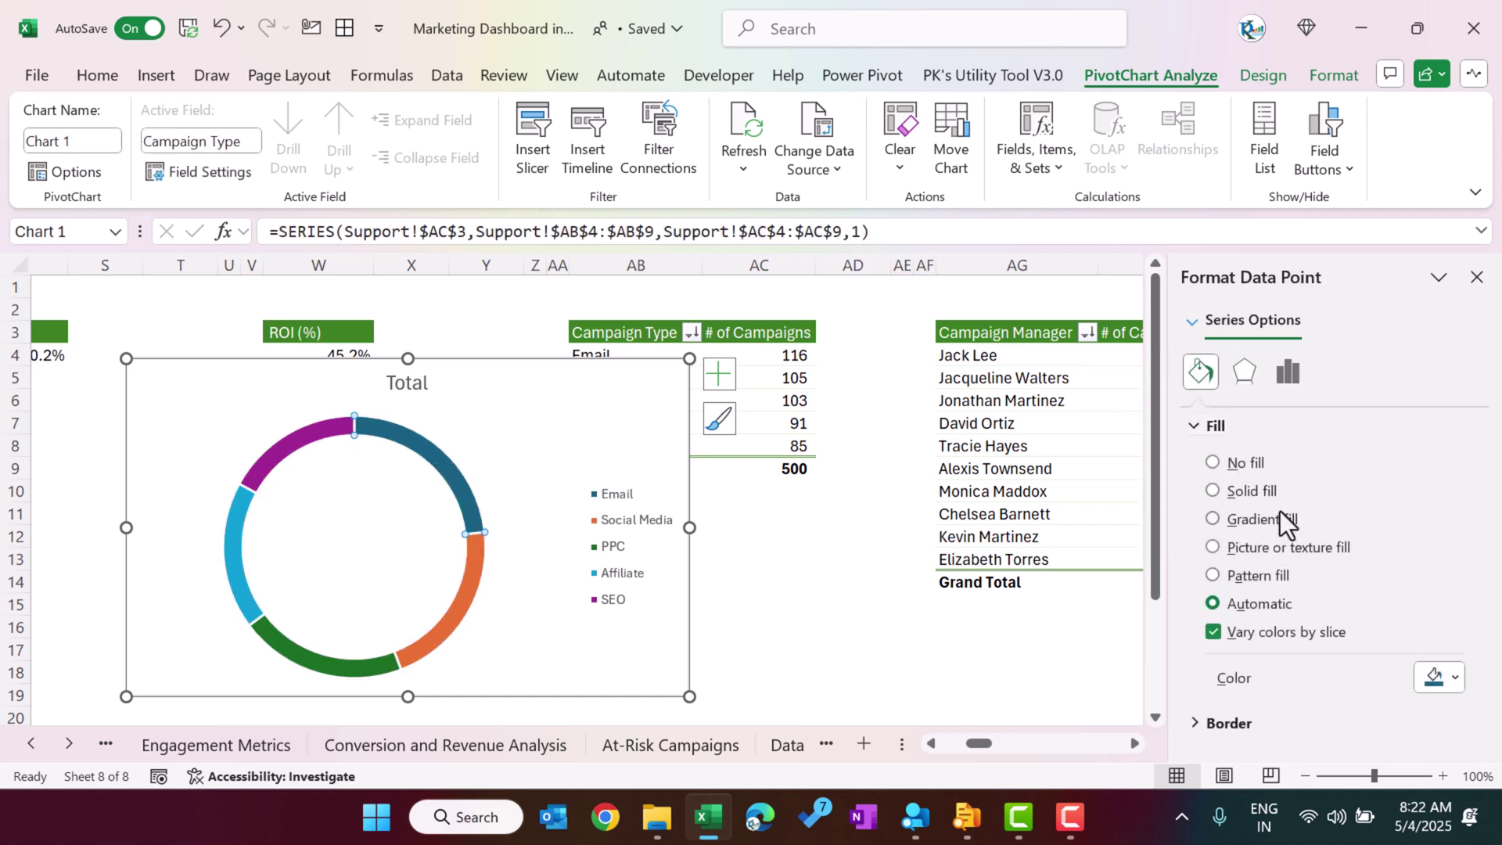
{"action": "left_click", "coordinate": [1250, 491]}
{"action": "left_click", "coordinate": [1453, 677]}
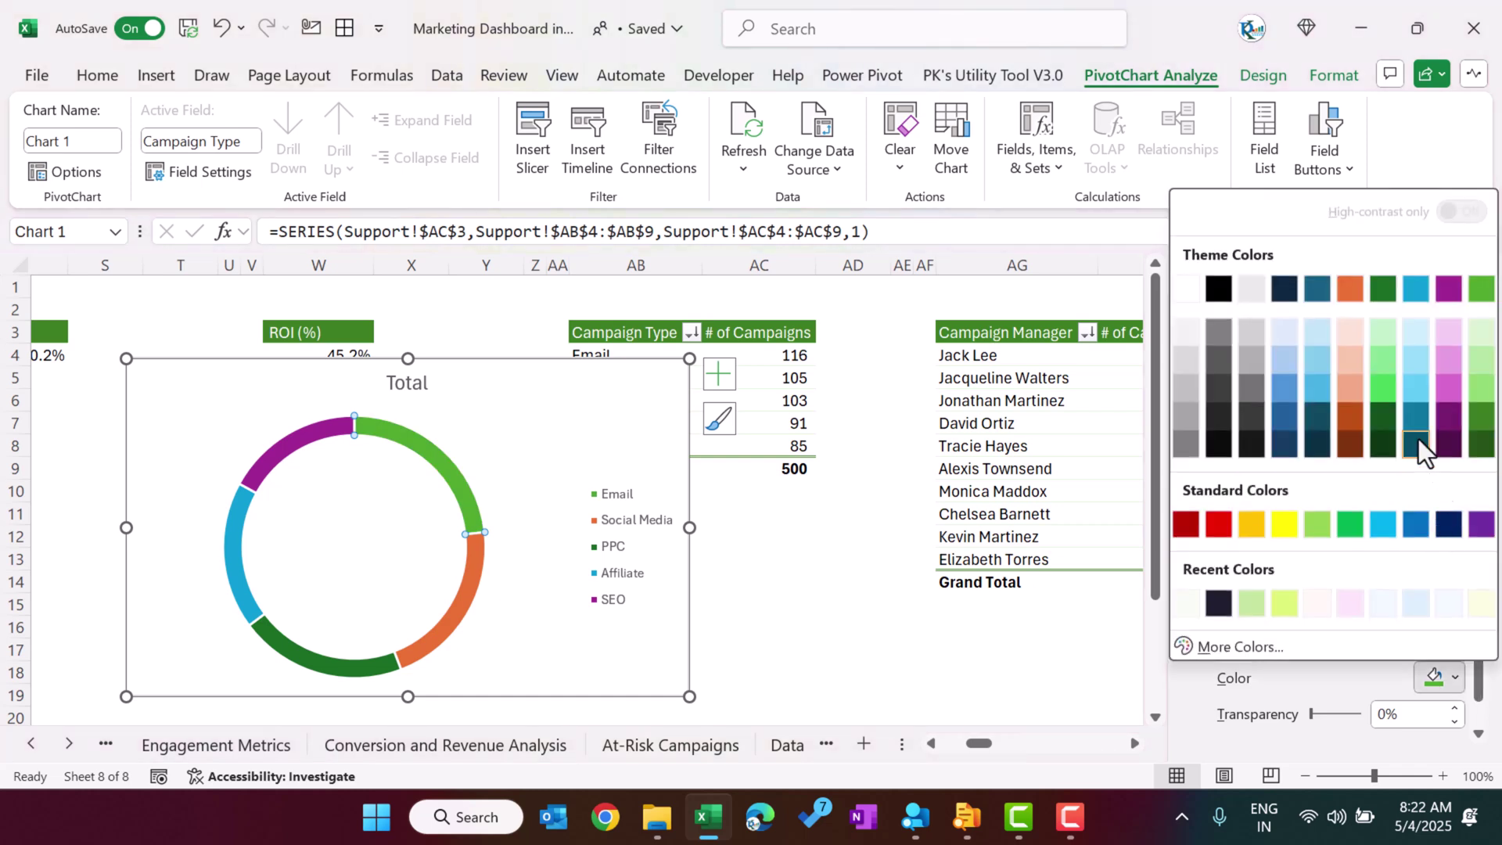
{"action": "left_click", "coordinate": [1479, 364]}
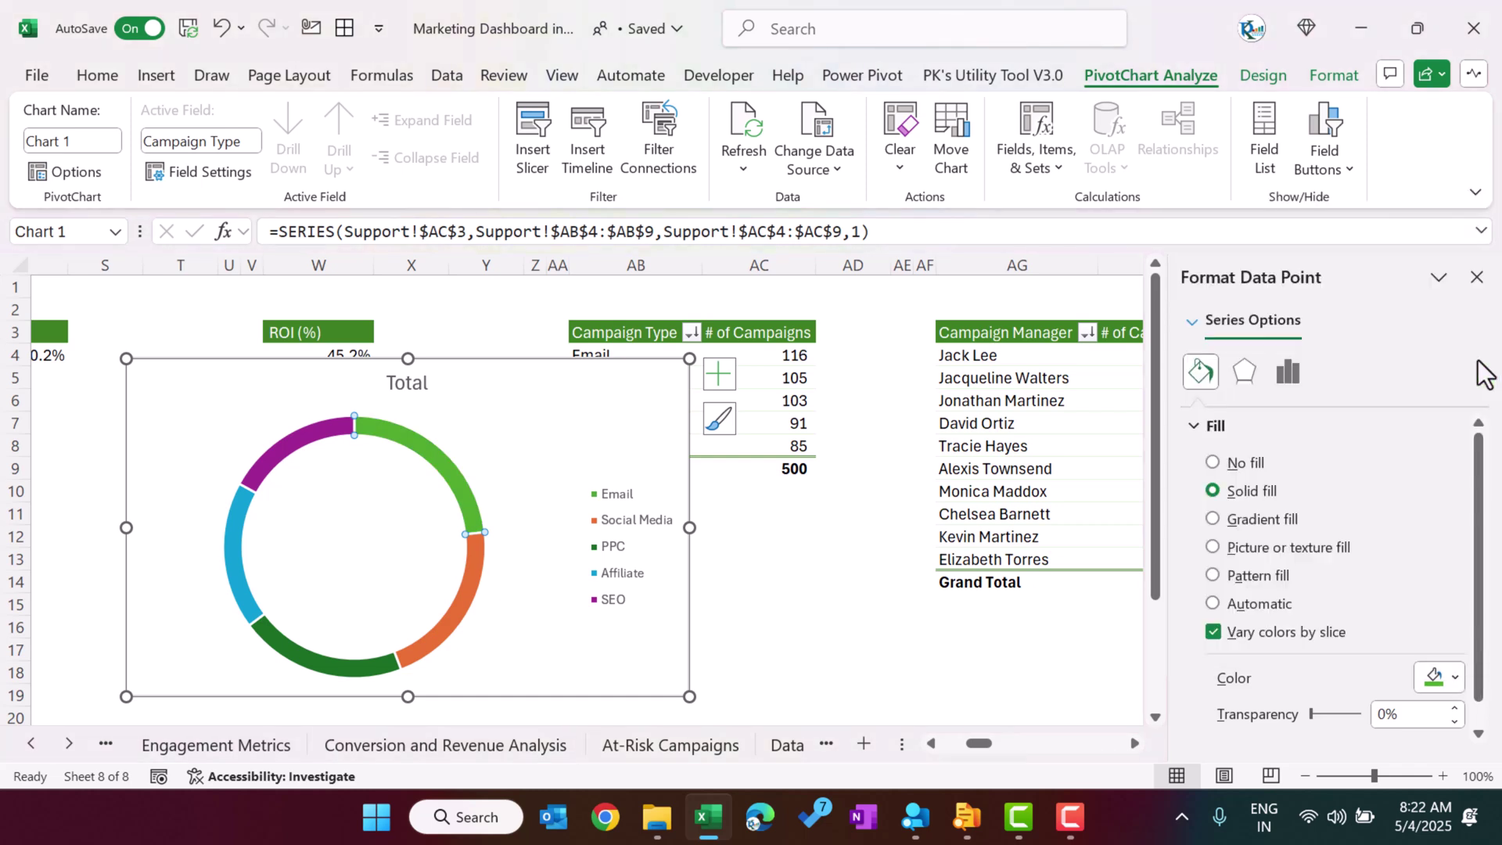
{"action": "left_click", "coordinate": [528, 404]}
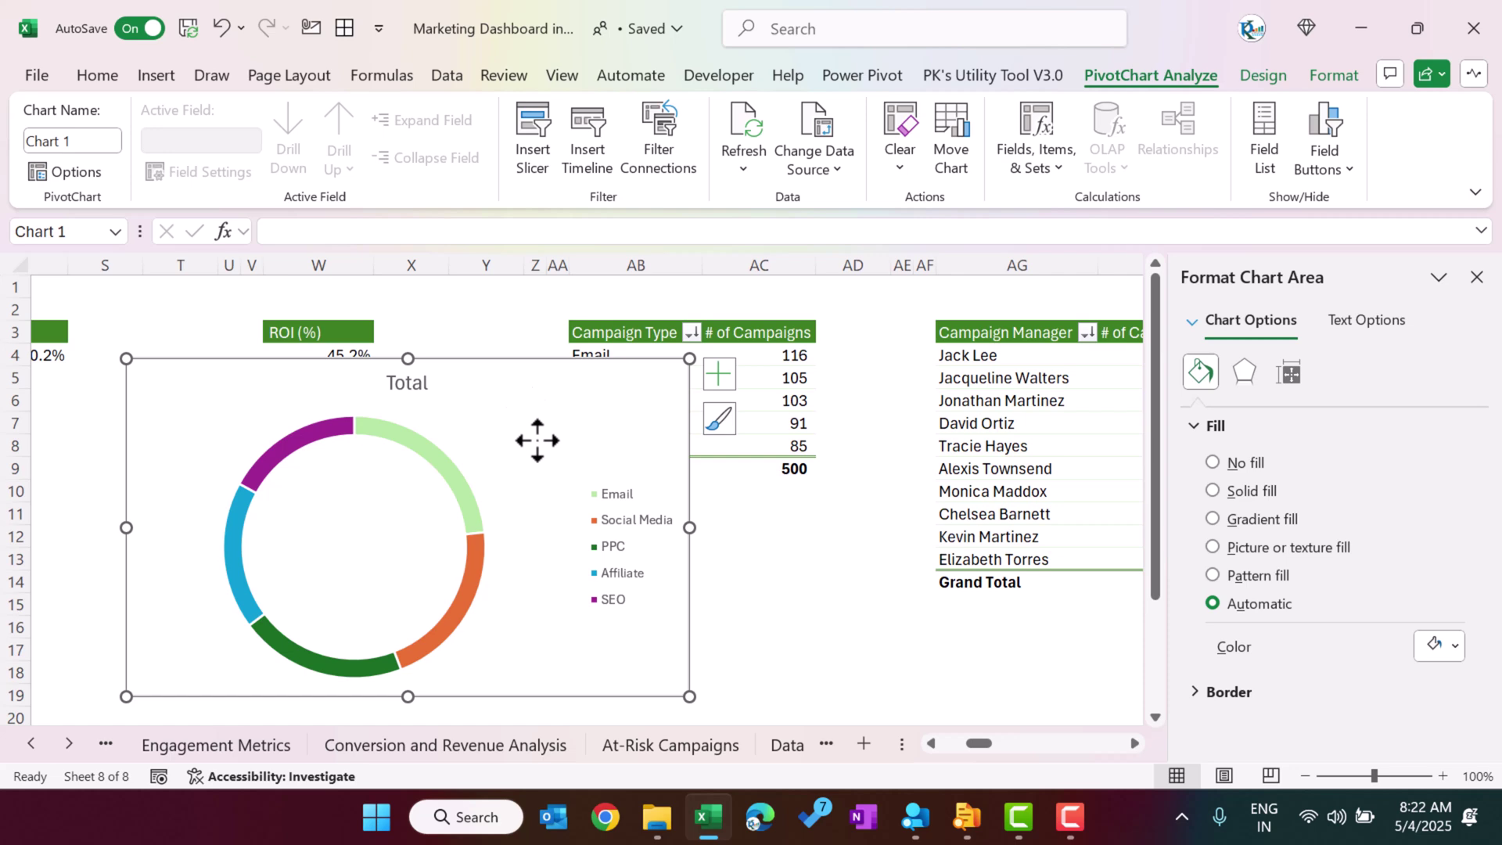
- Add data labels to the doughnut chart's series
{"action": "left_click", "coordinate": [453, 485]}
{"action": "right_click", "coordinate": [453, 486]}
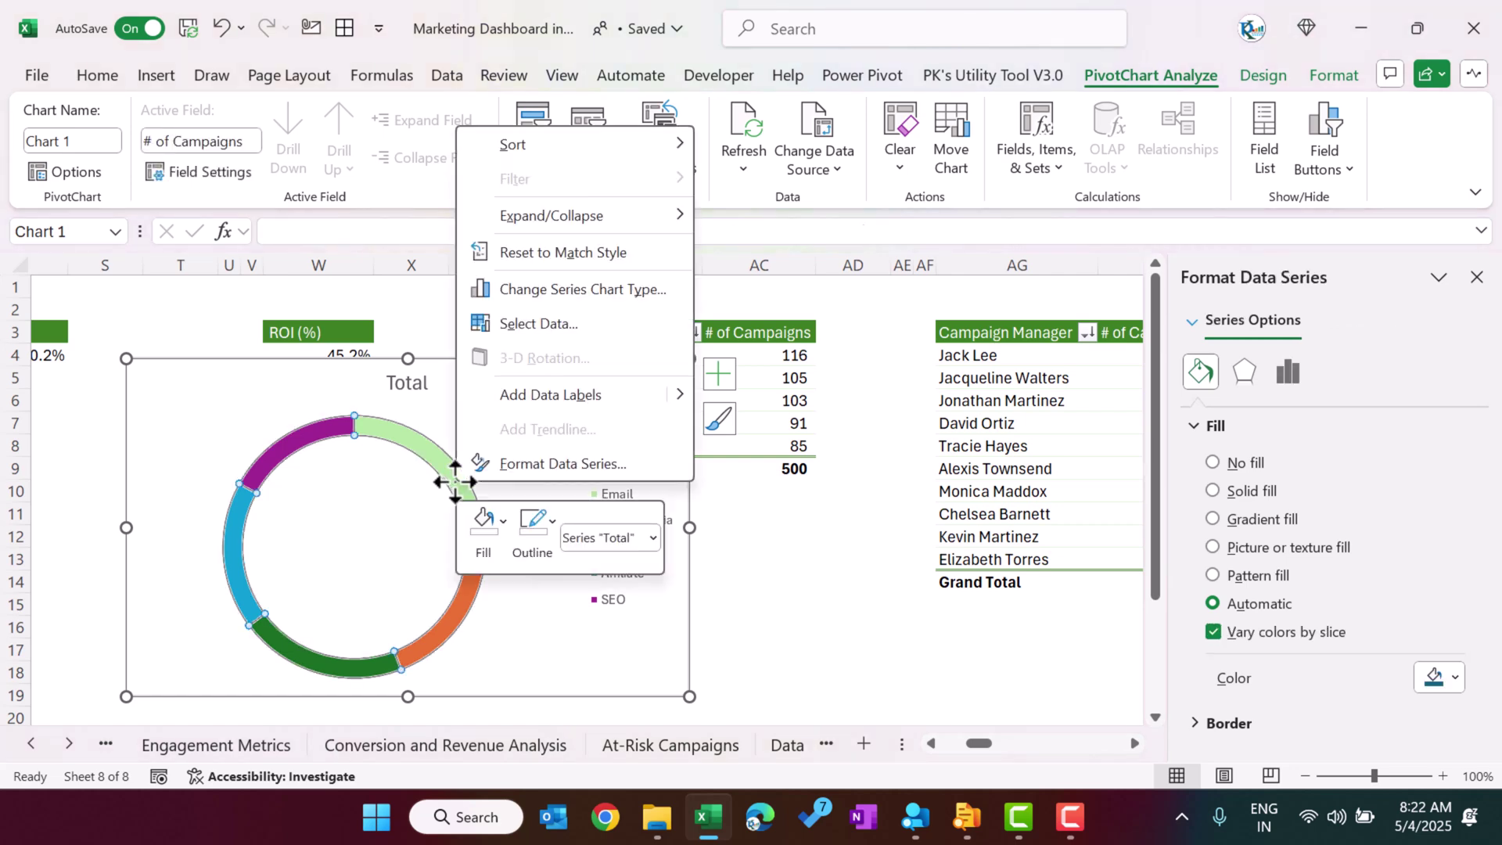
{"action": "left_click", "coordinate": [560, 399]}
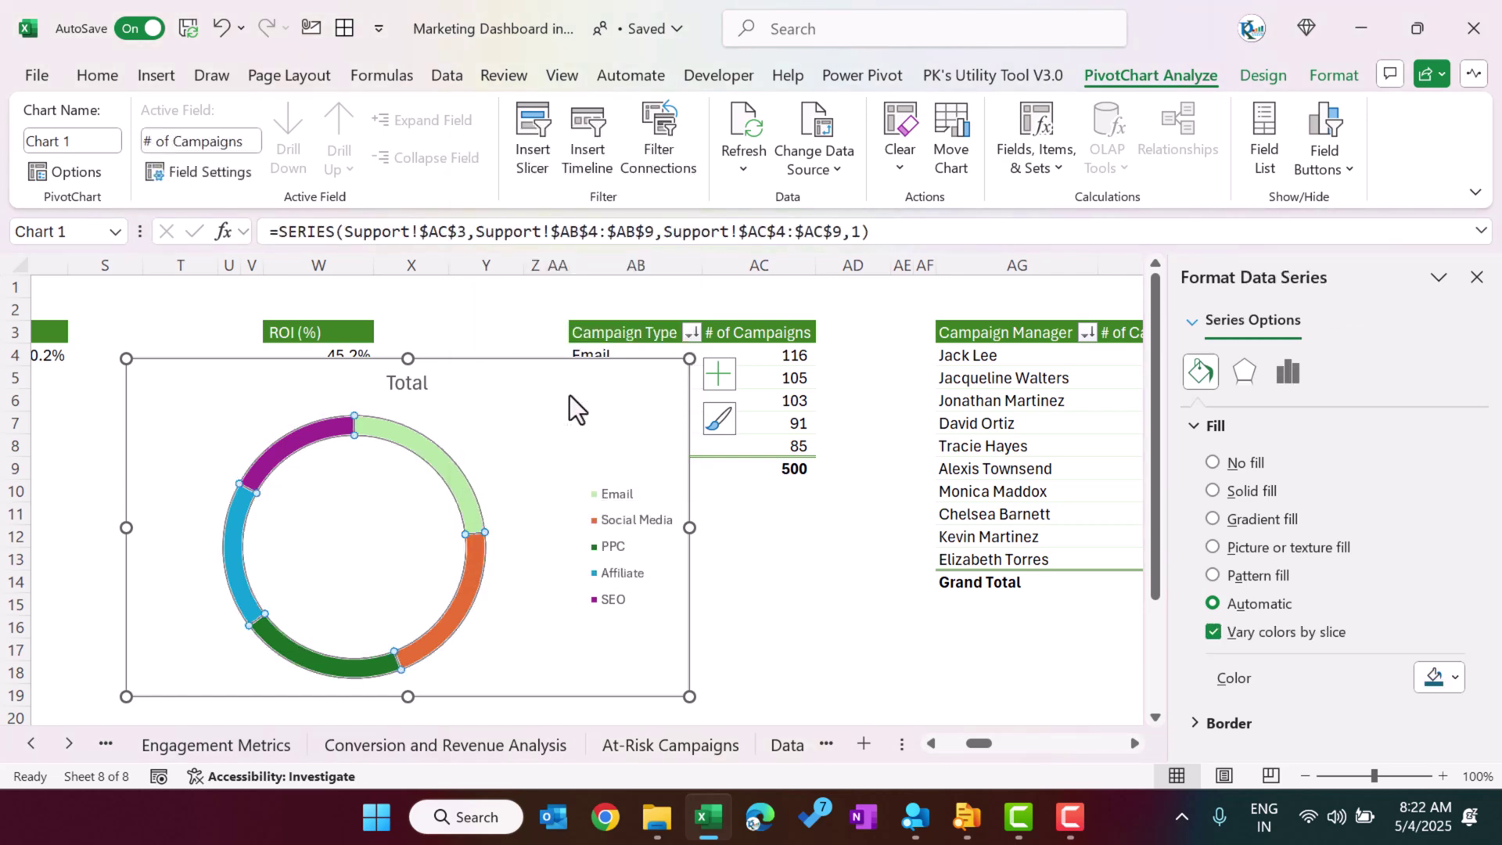
- Move each of the five data labels outside the doughnut ring so that leader lines connect them to their slices
{"action": "left_click", "coordinate": [432, 470]}
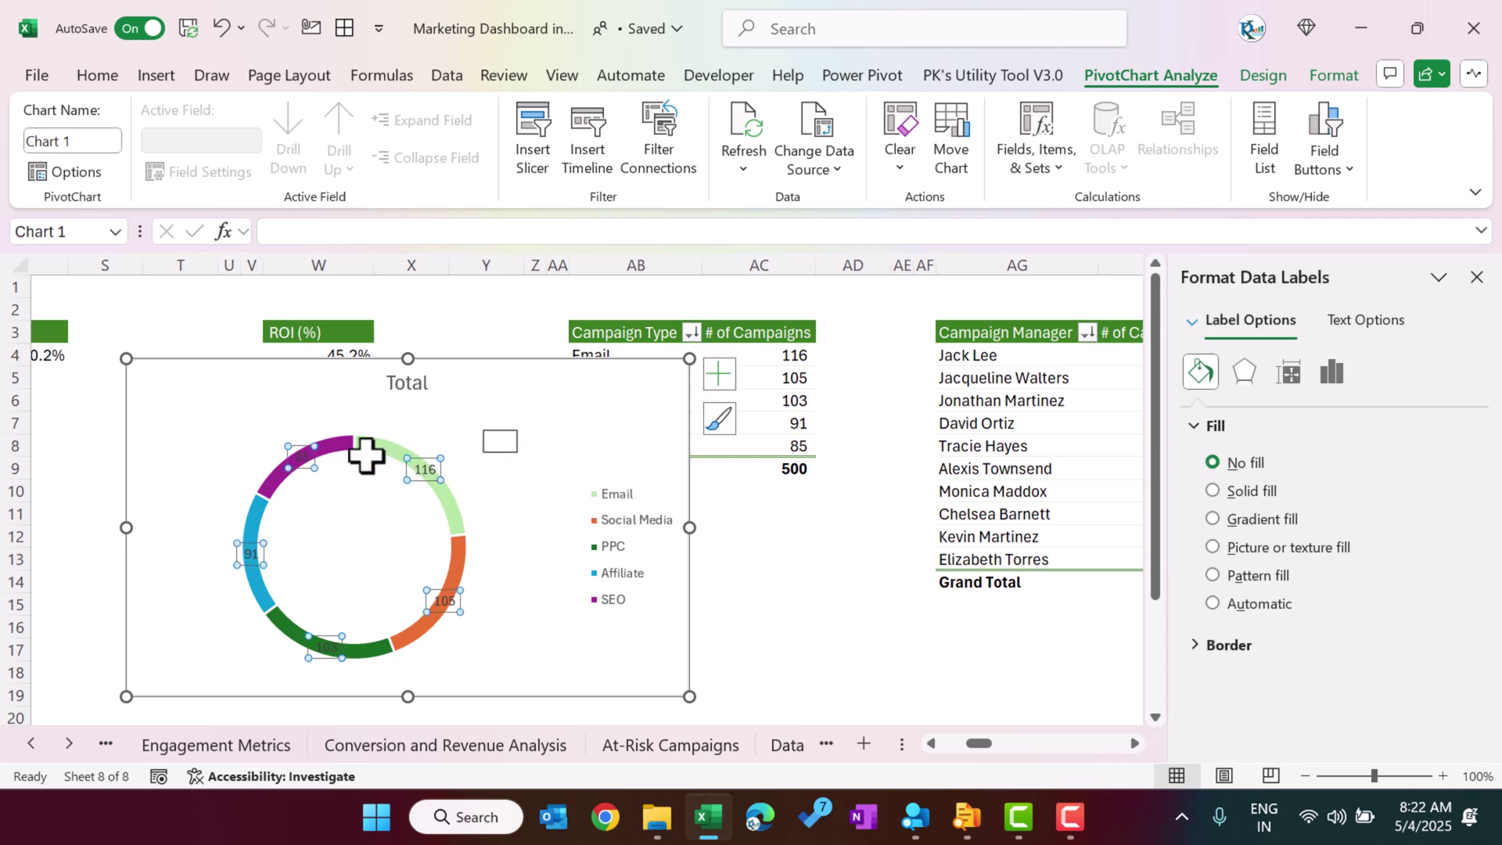
{"action": "left_click", "coordinate": [424, 470]}
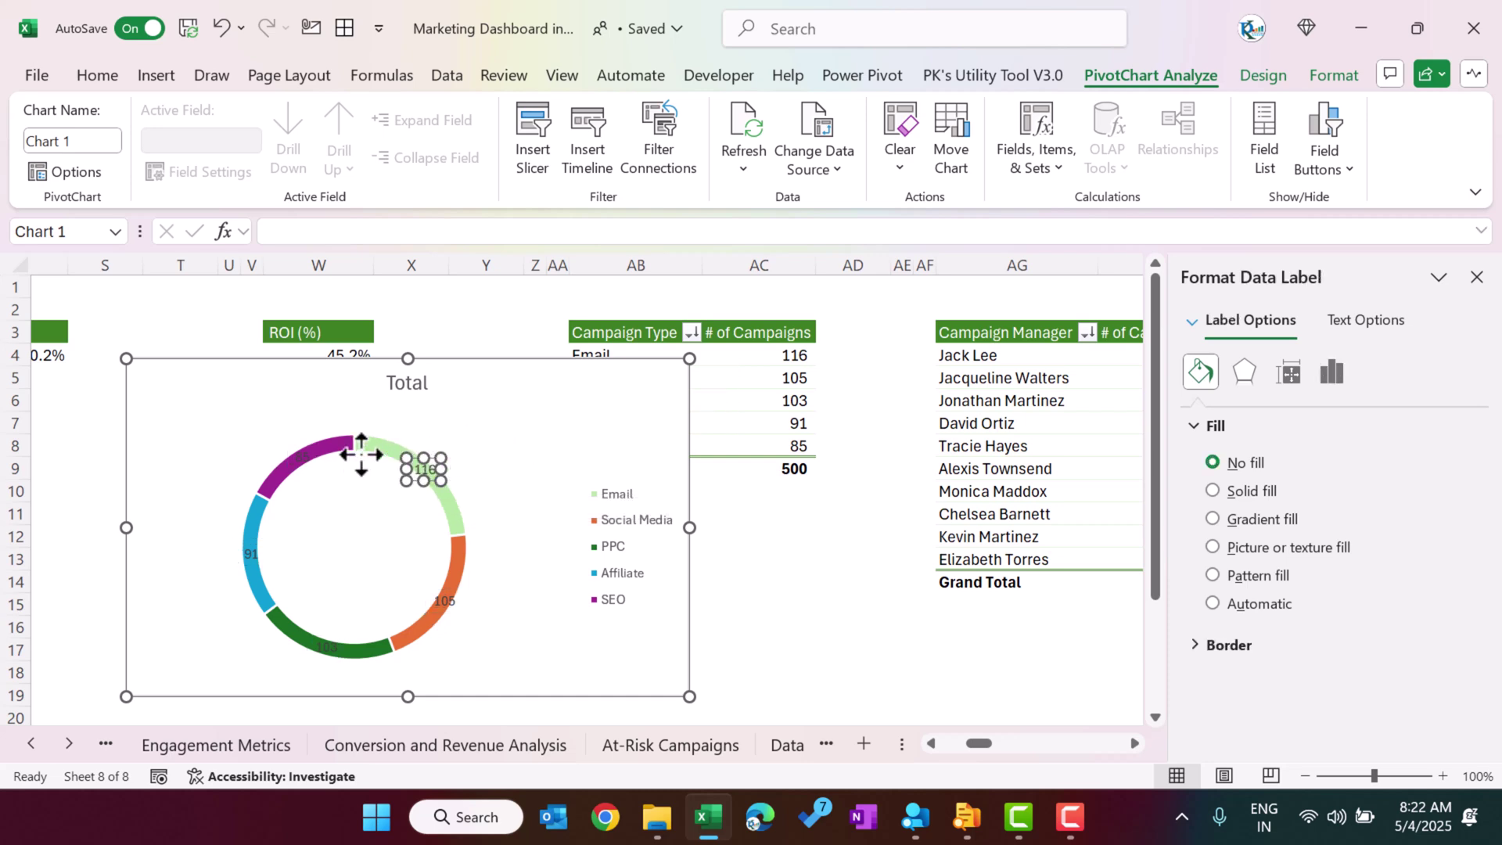
{"action": "left_click_drag", "start_coordinate": [424, 469], "coordinate": [484, 443]}
{"action": "left_click_drag", "start_coordinate": [302, 458], "coordinate": [278, 409]}
{"action": "left_click", "coordinate": [251, 554]}
{"action": "left_click_drag", "start_coordinate": [202, 560], "coordinate": [184, 561]}
{"action": "left_click_drag", "start_coordinate": [445, 601], "coordinate": [523, 651]}
{"action": "left_click_drag", "start_coordinate": [326, 646], "coordinate": [249, 672]}
{"action": "left_click", "coordinate": [421, 667]}
- Include the category name alongside the value in all the doughnut chart's data labels
{"action": "left_click", "coordinate": [522, 652]}
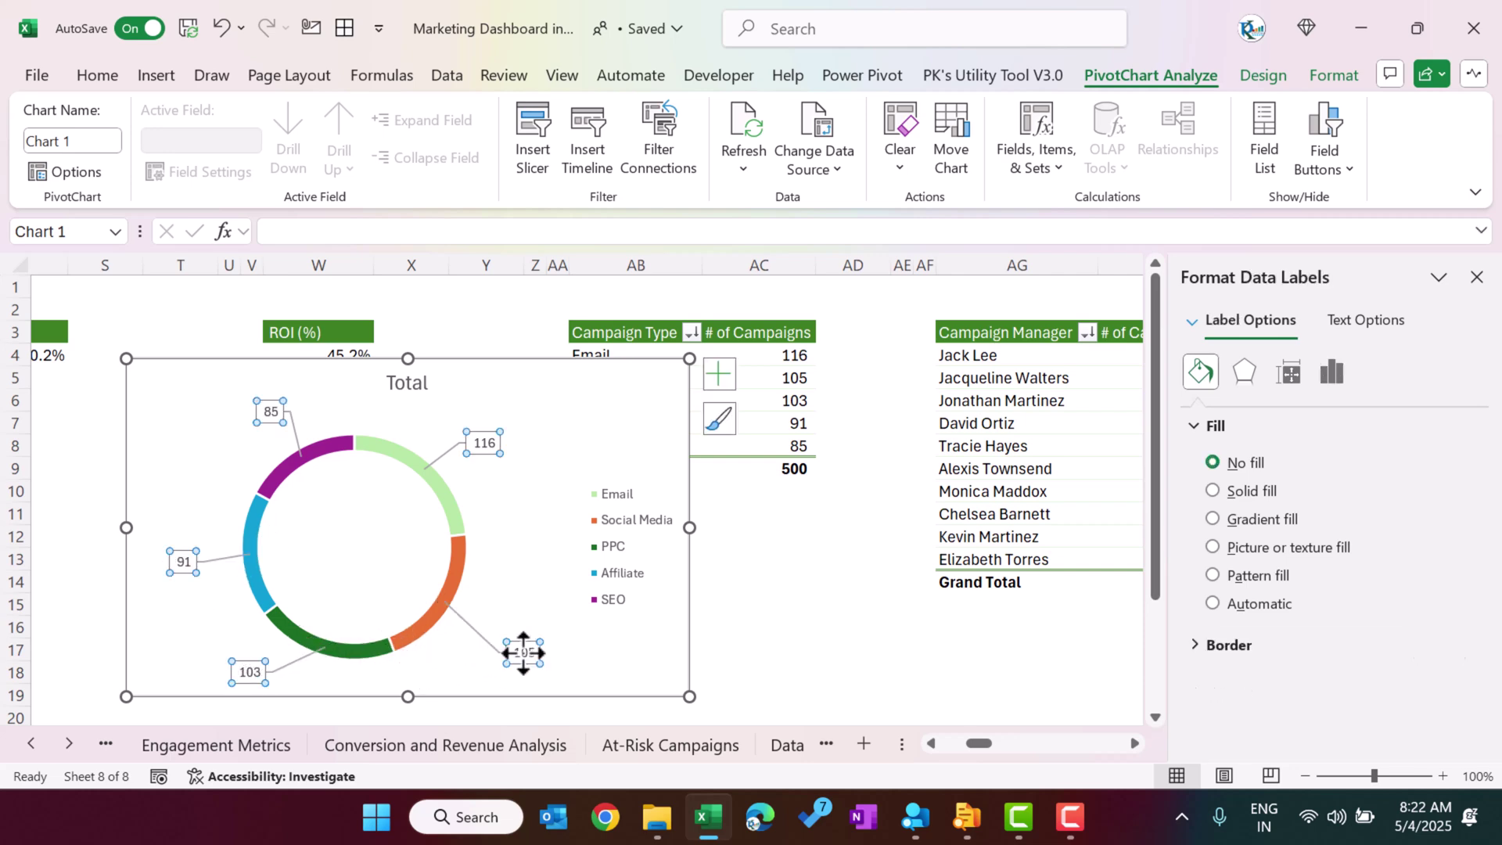
{"action": "right_click", "coordinate": [522, 653]}
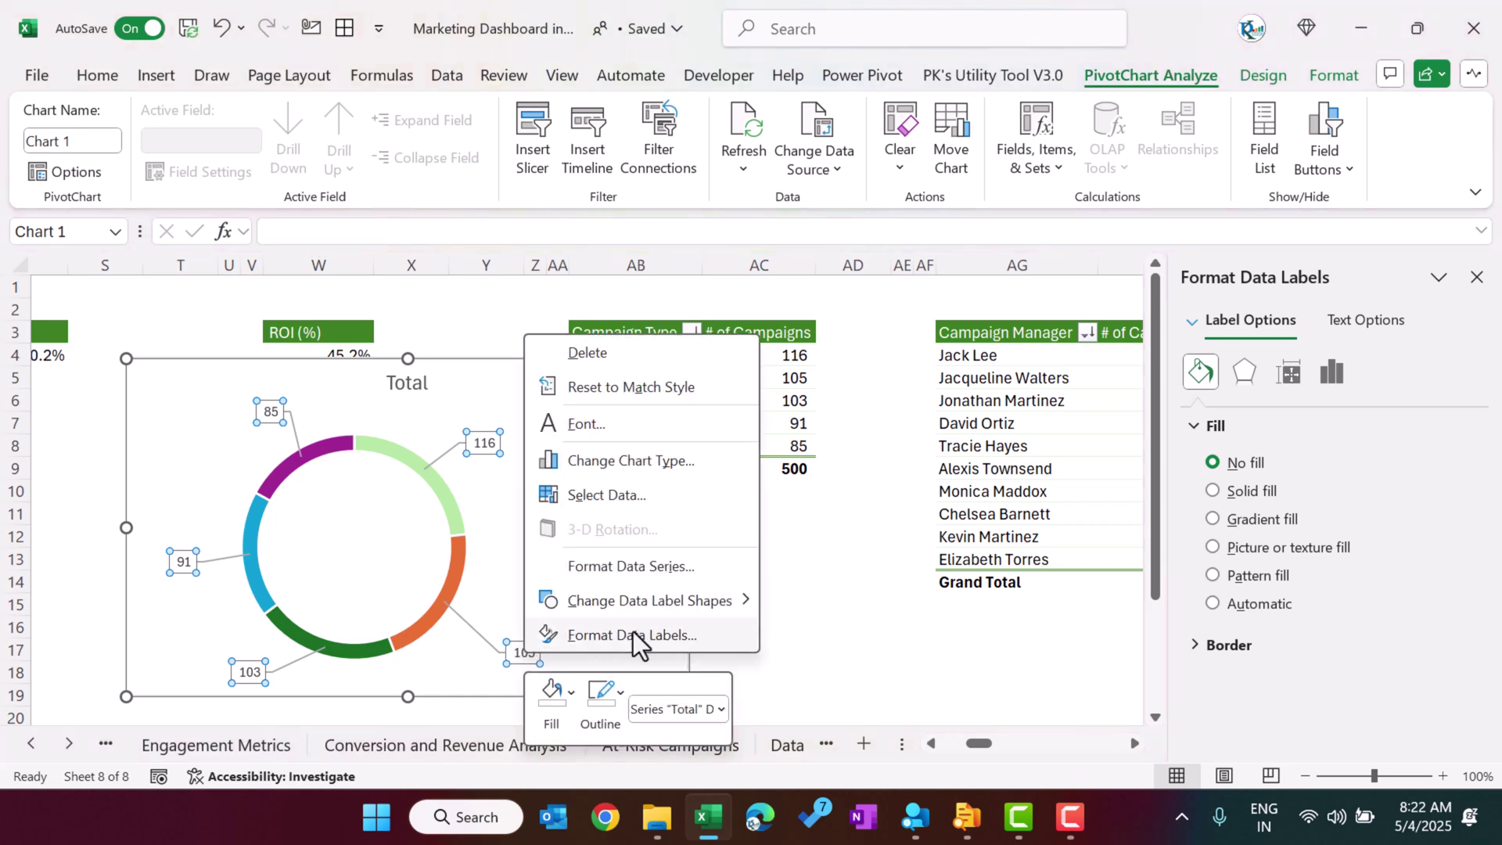
{"action": "left_click", "coordinate": [631, 635]}
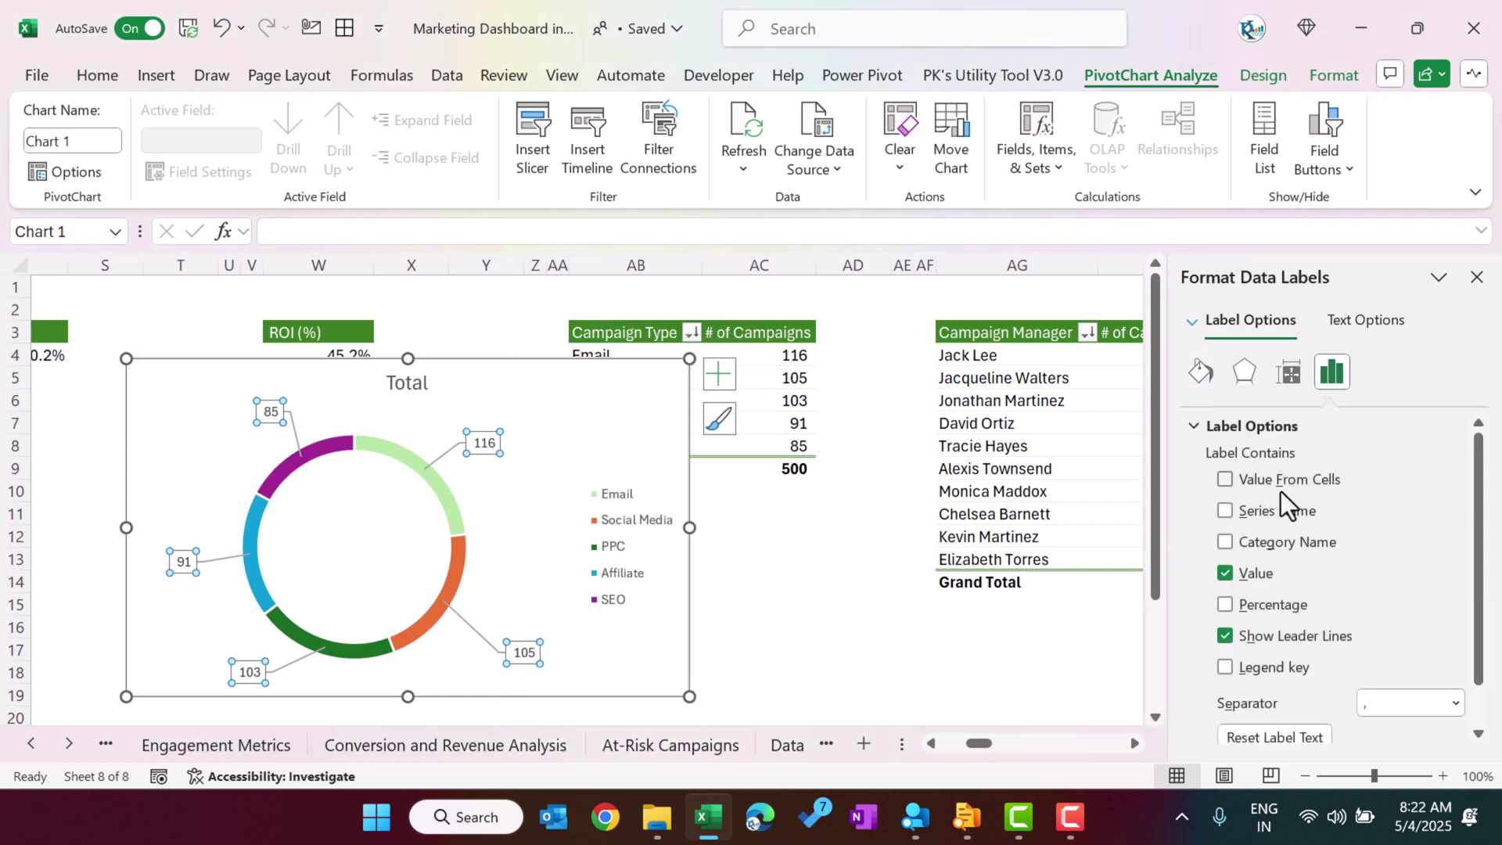
{"action": "left_click", "coordinate": [1280, 542]}
- Remove the legend from the doughnut chart and deselect the chart
{"action": "left_click", "coordinate": [623, 554]}
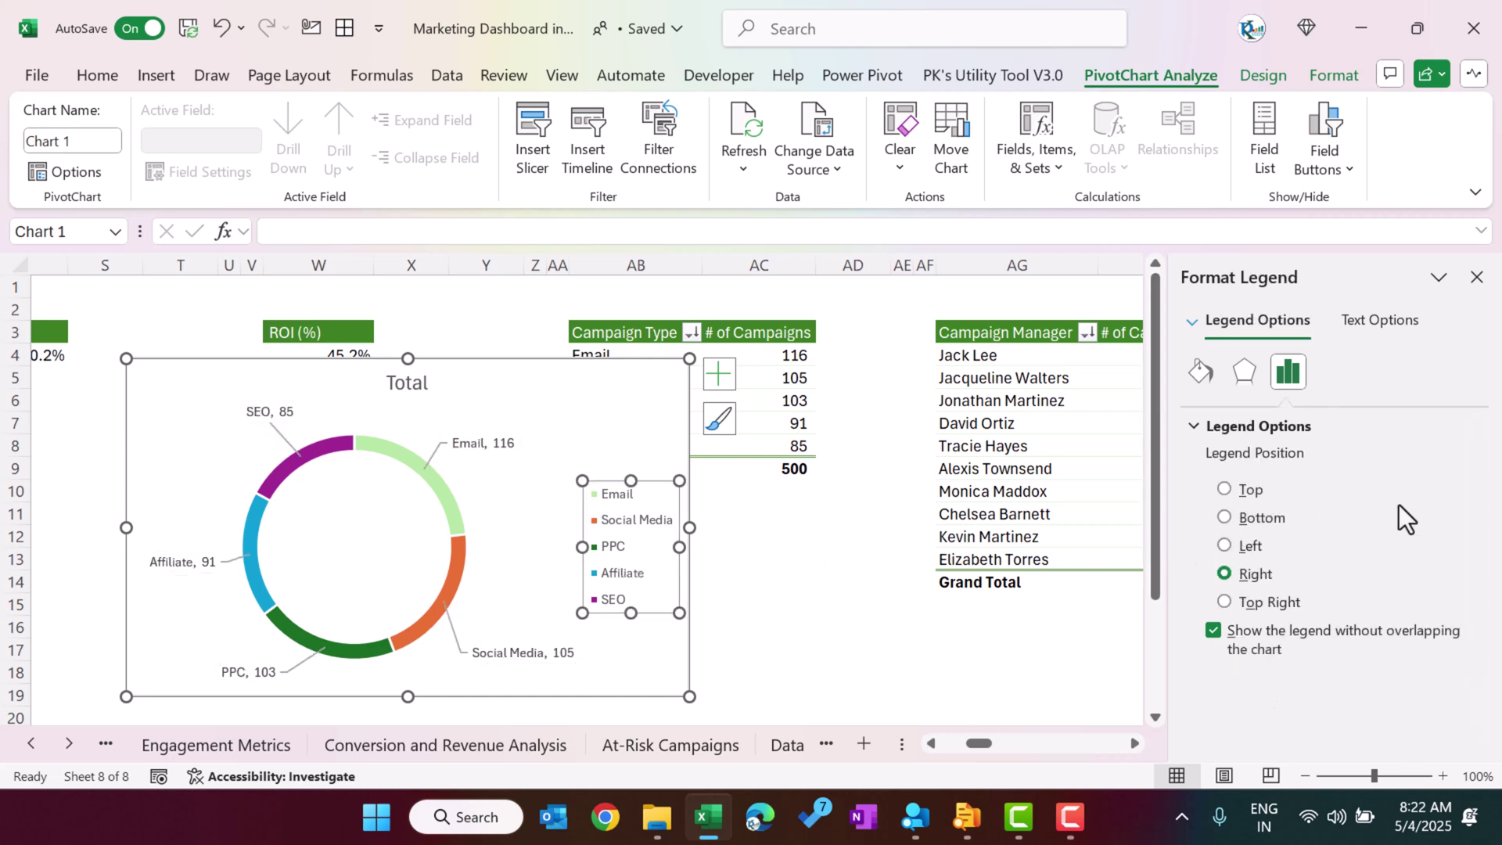
{"action": "left_click", "coordinate": [720, 375]}
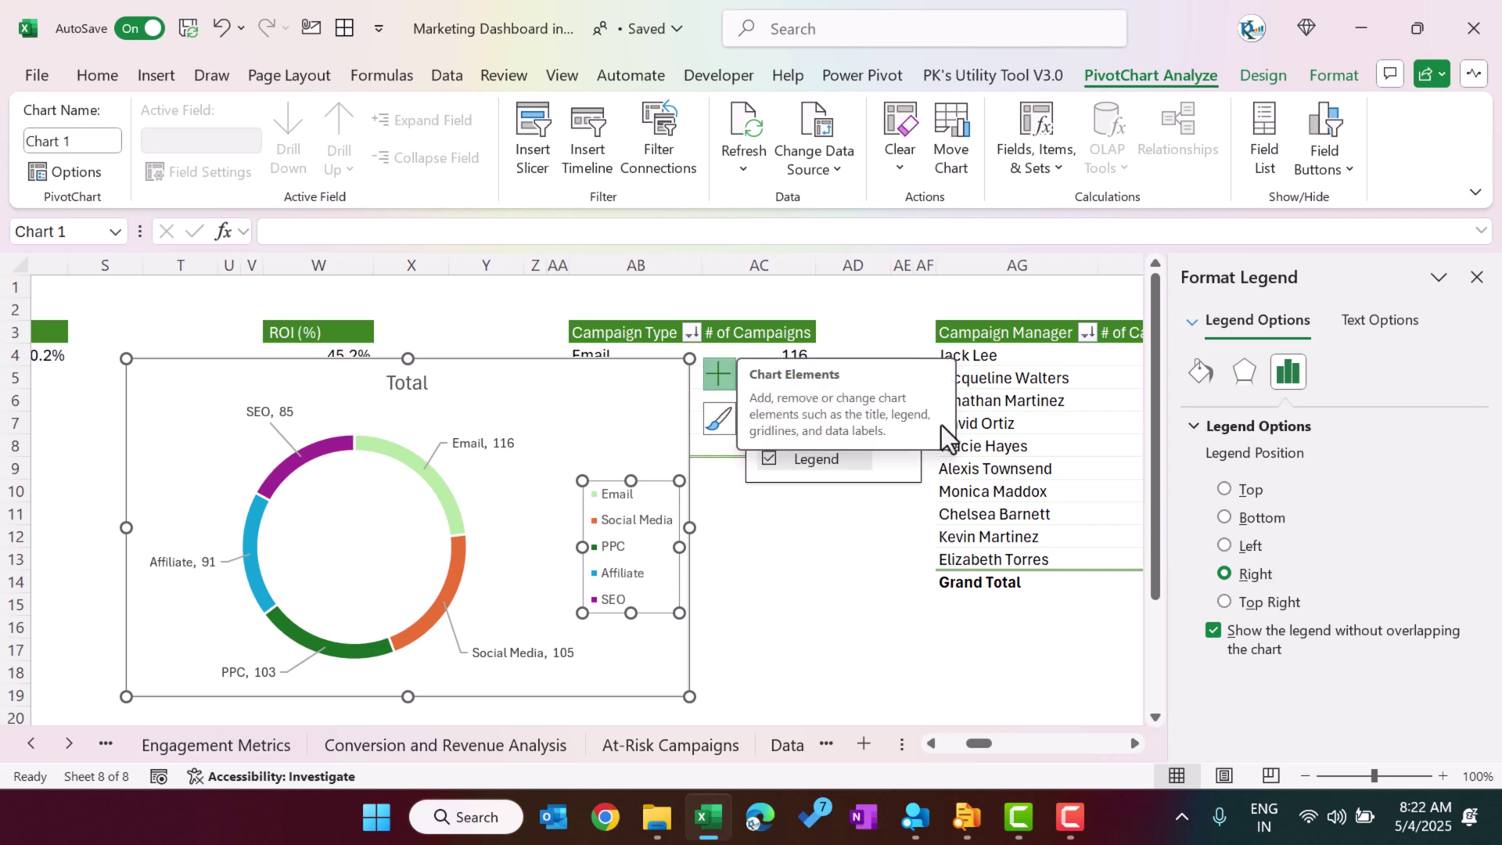
{"action": "left_click", "coordinate": [769, 459]}
{"action": "left_click", "coordinate": [696, 597]}
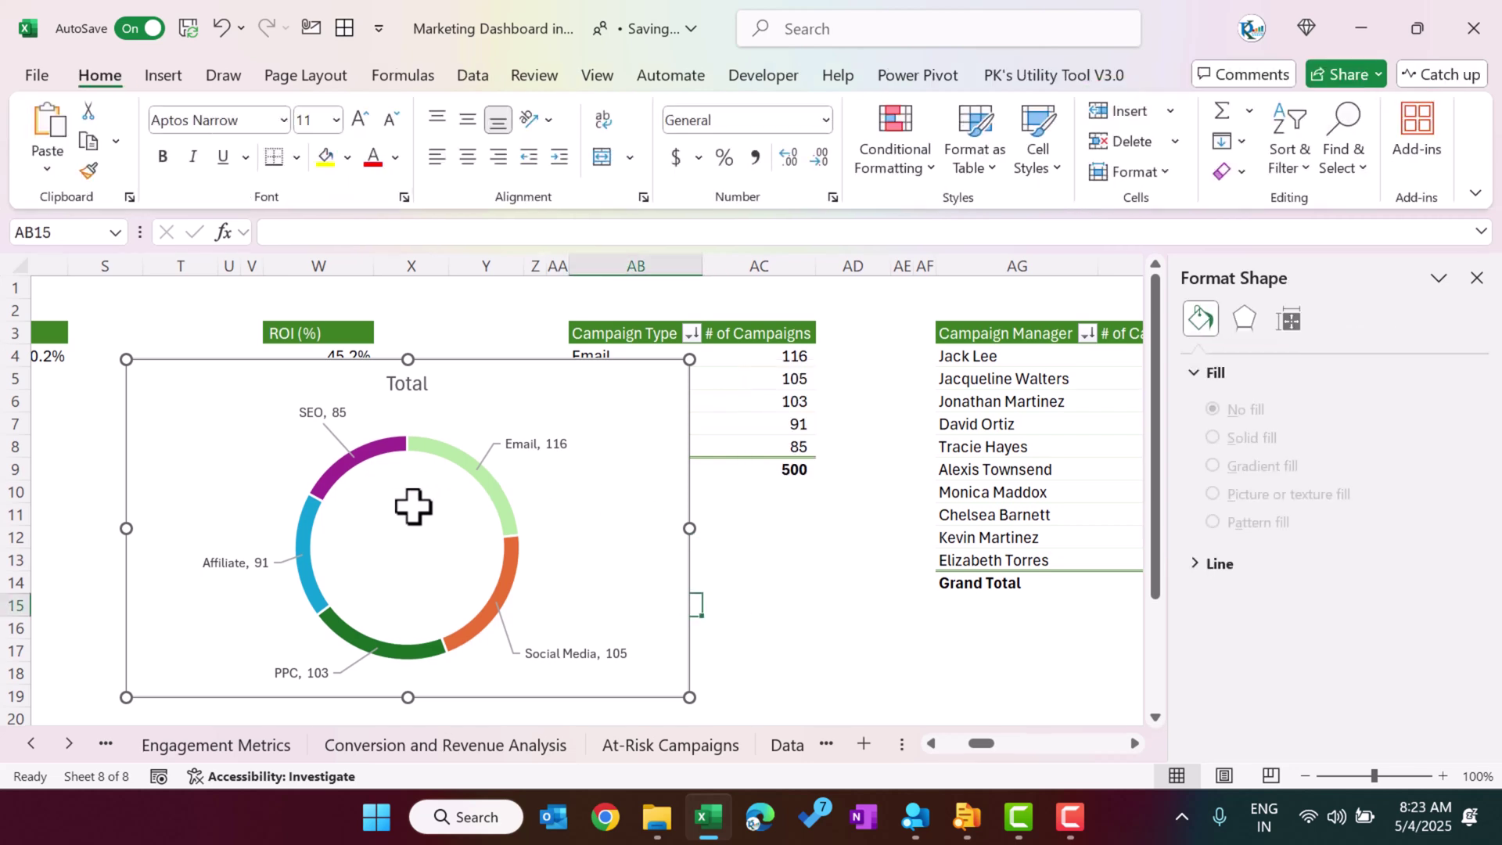
- Delete the doughnut PivotChart from the Support sheet
{"action": "left_click", "coordinate": [603, 375]}
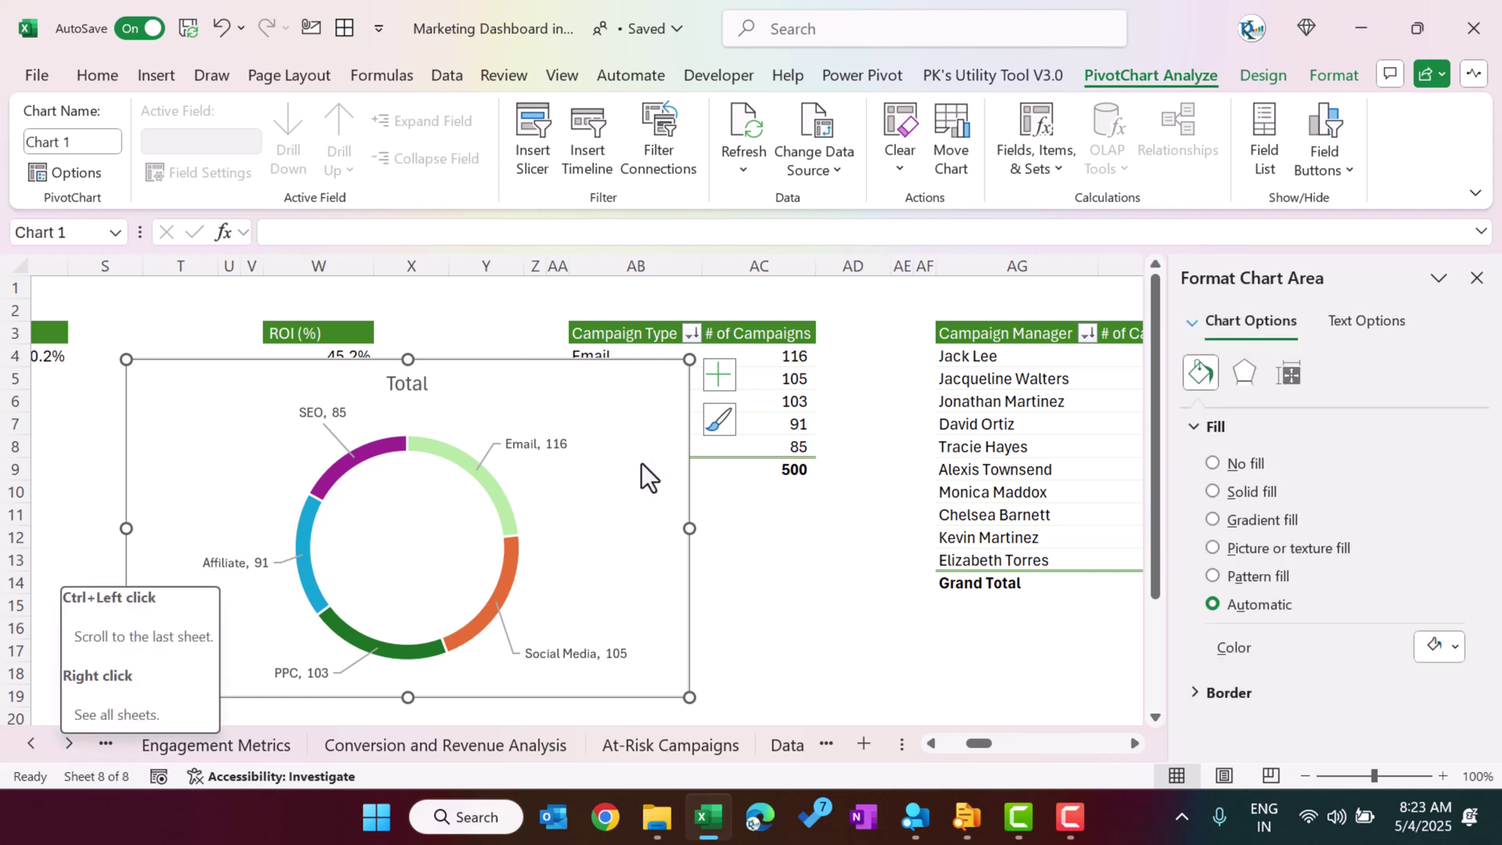
{"action": "key", "text": "Delete"}
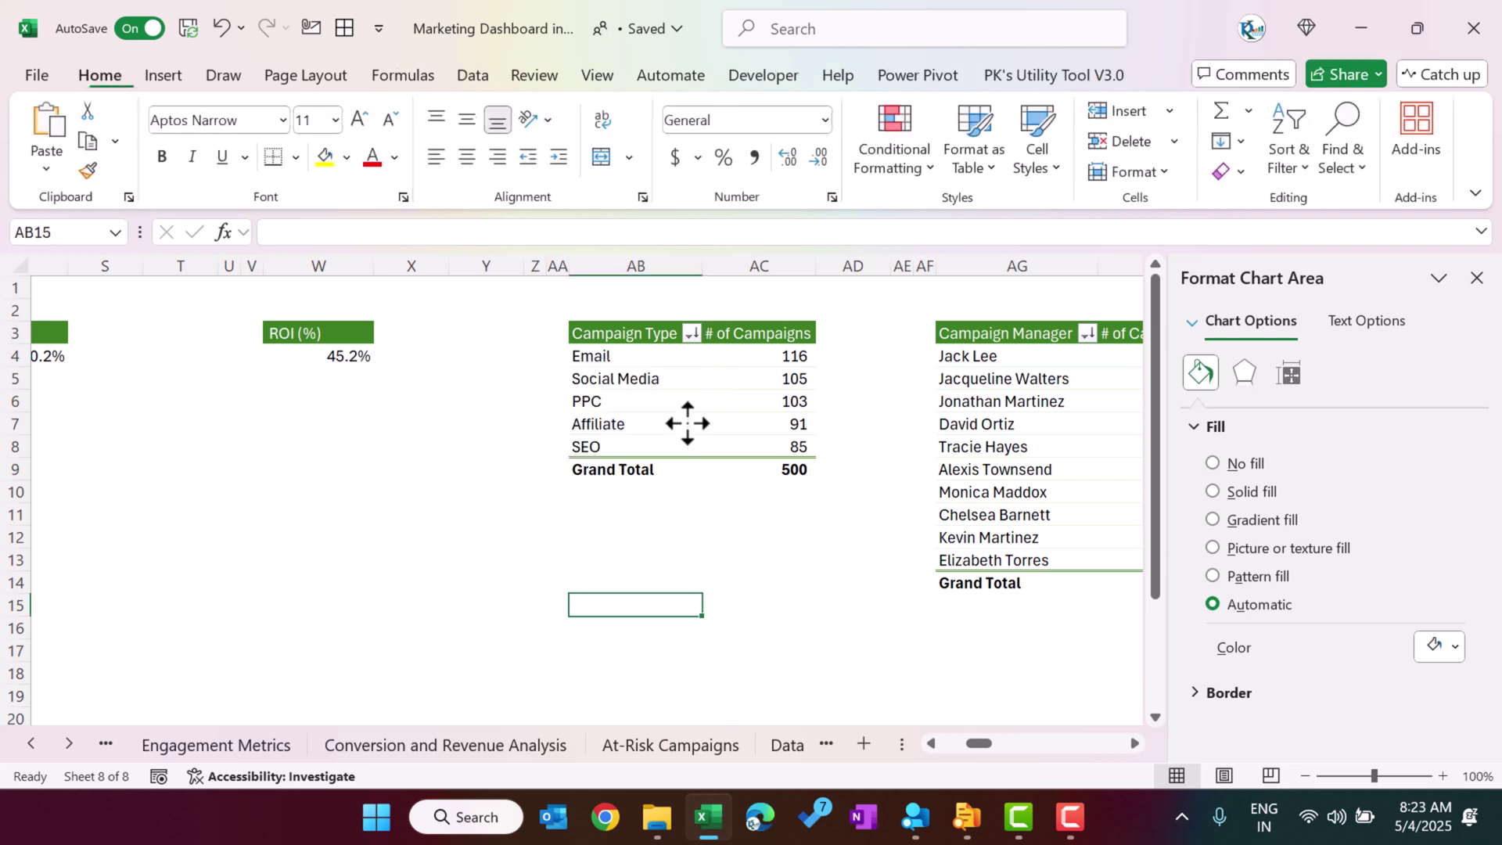
- Insert Channel, Month and Year slicers for the Campaign Type pivot table
{"action": "left_click", "coordinate": [658, 399]}
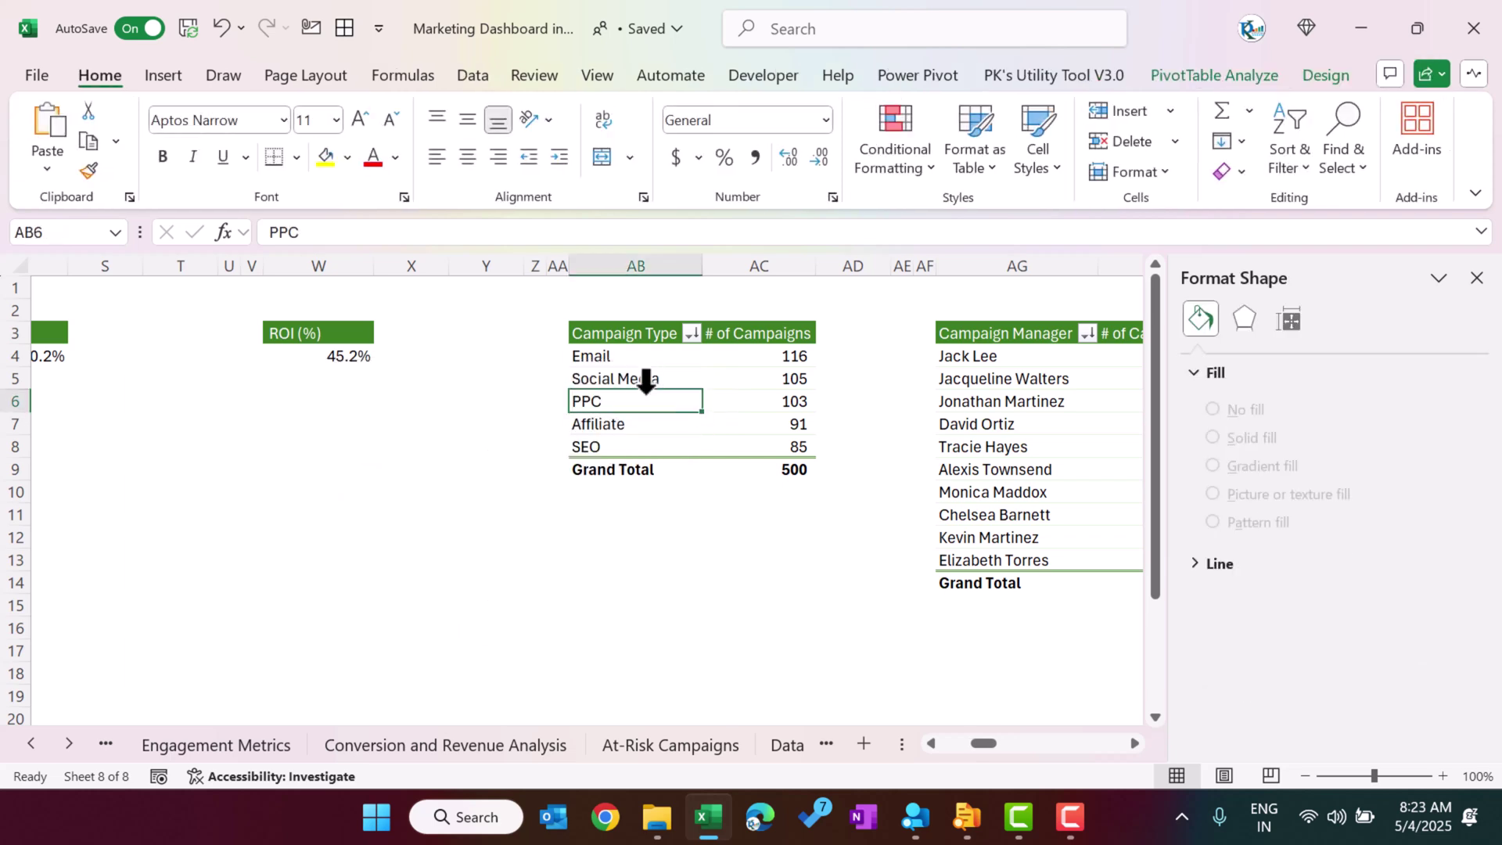
{"action": "left_click", "coordinate": [163, 75]}
{"action": "left_click", "coordinate": [349, 176]}
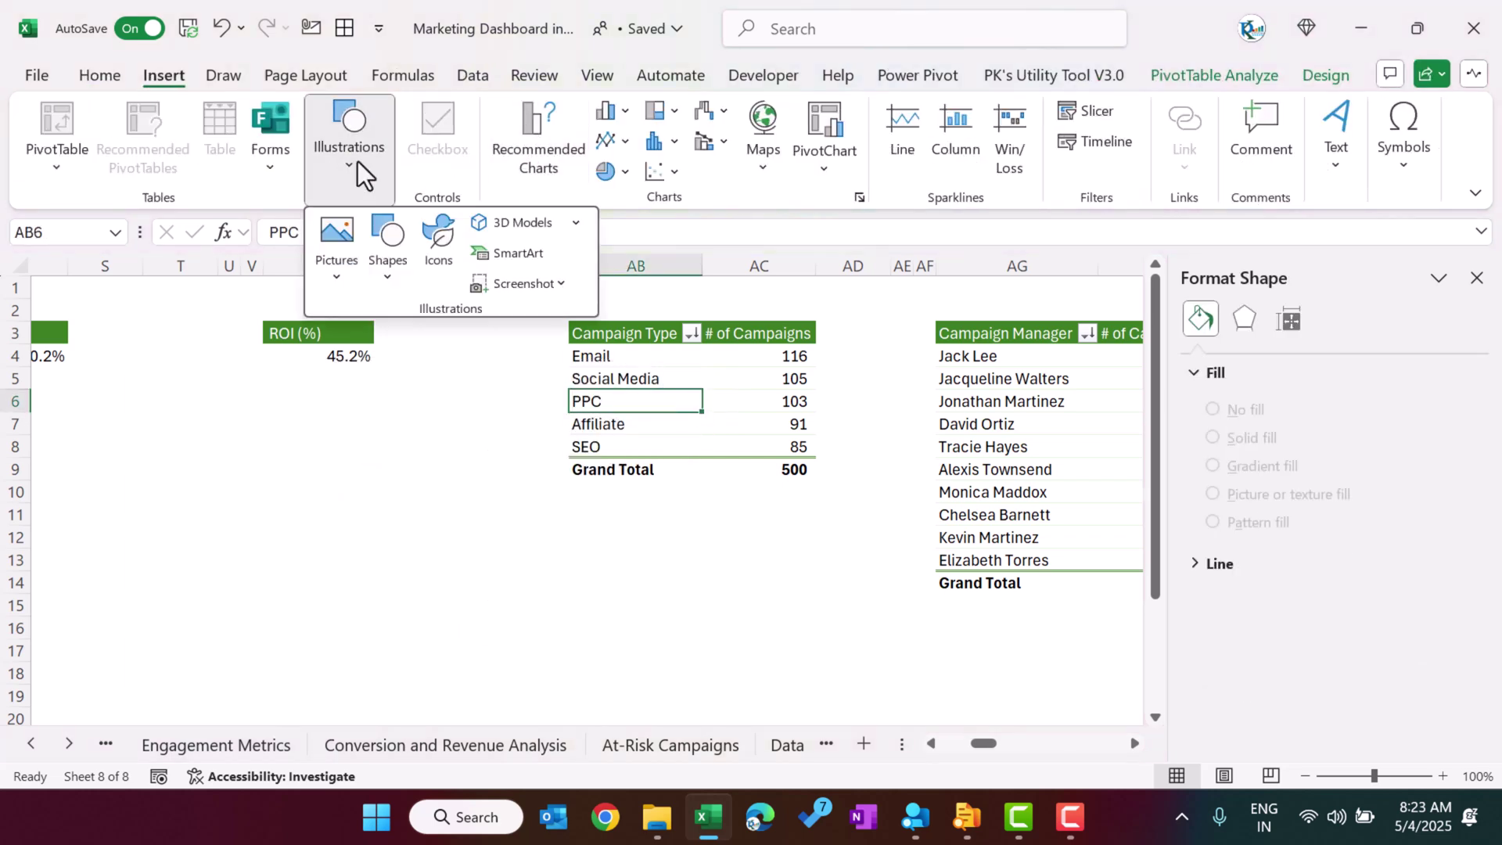
{"action": "left_click", "coordinate": [927, 210]}
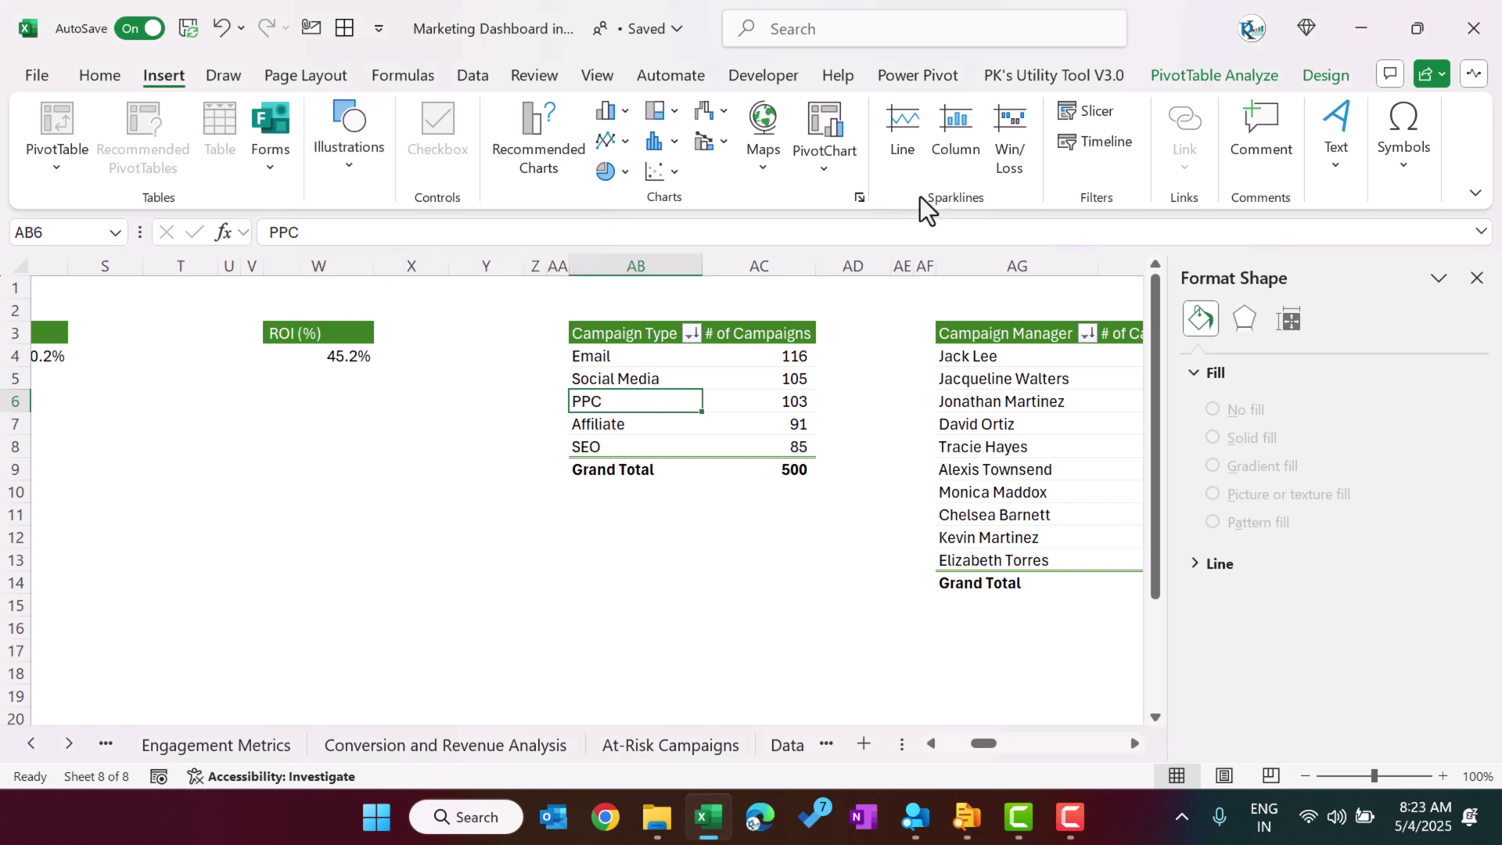
{"action": "left_click", "coordinate": [1095, 118]}
{"action": "left_click_drag", "start_coordinate": [874, 223], "coordinate": [389, 255]}
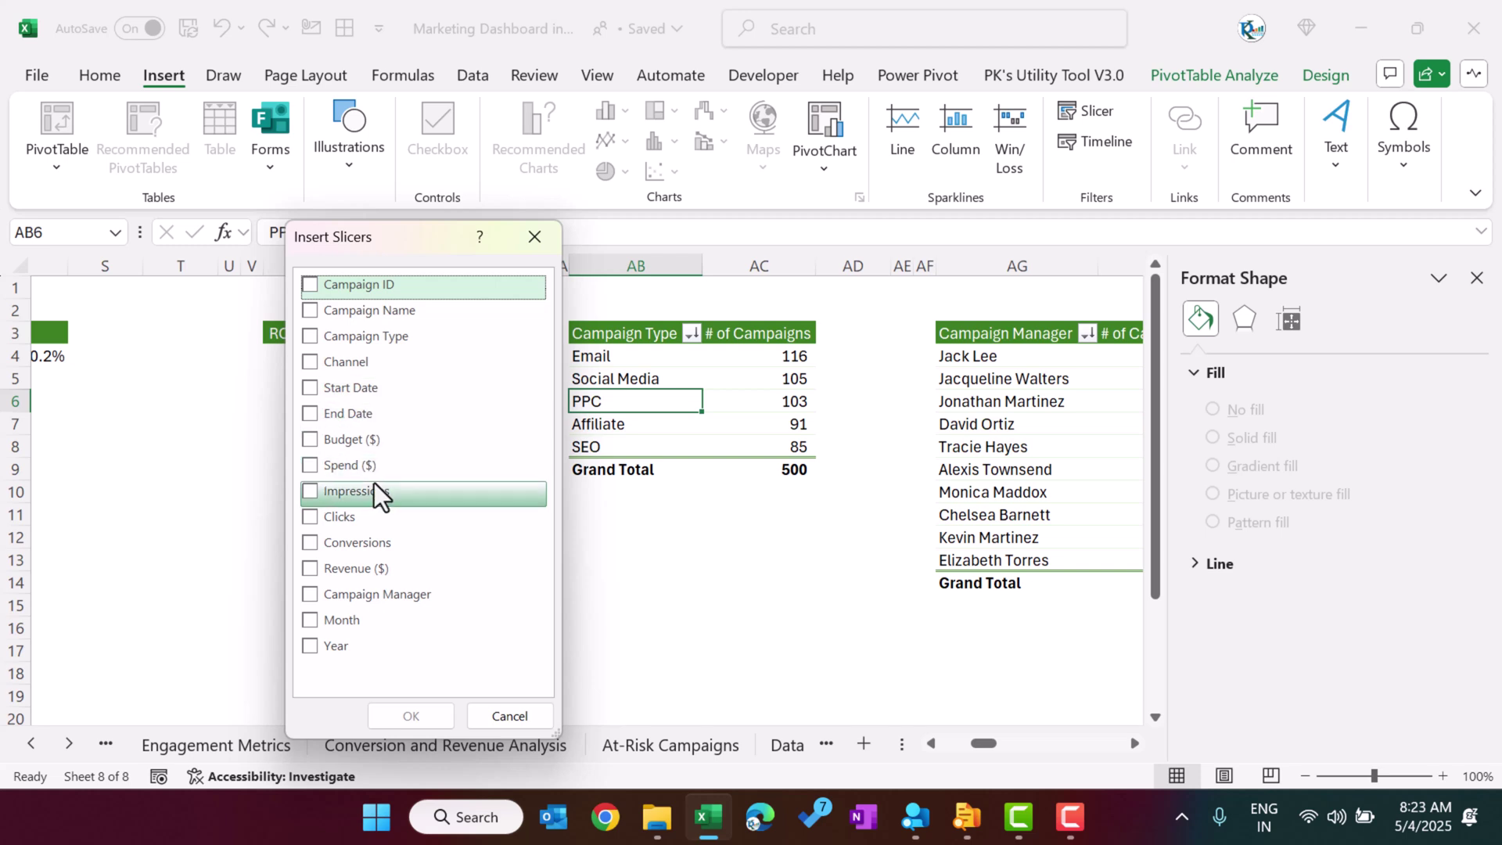
{"action": "left_click", "coordinate": [310, 363]}
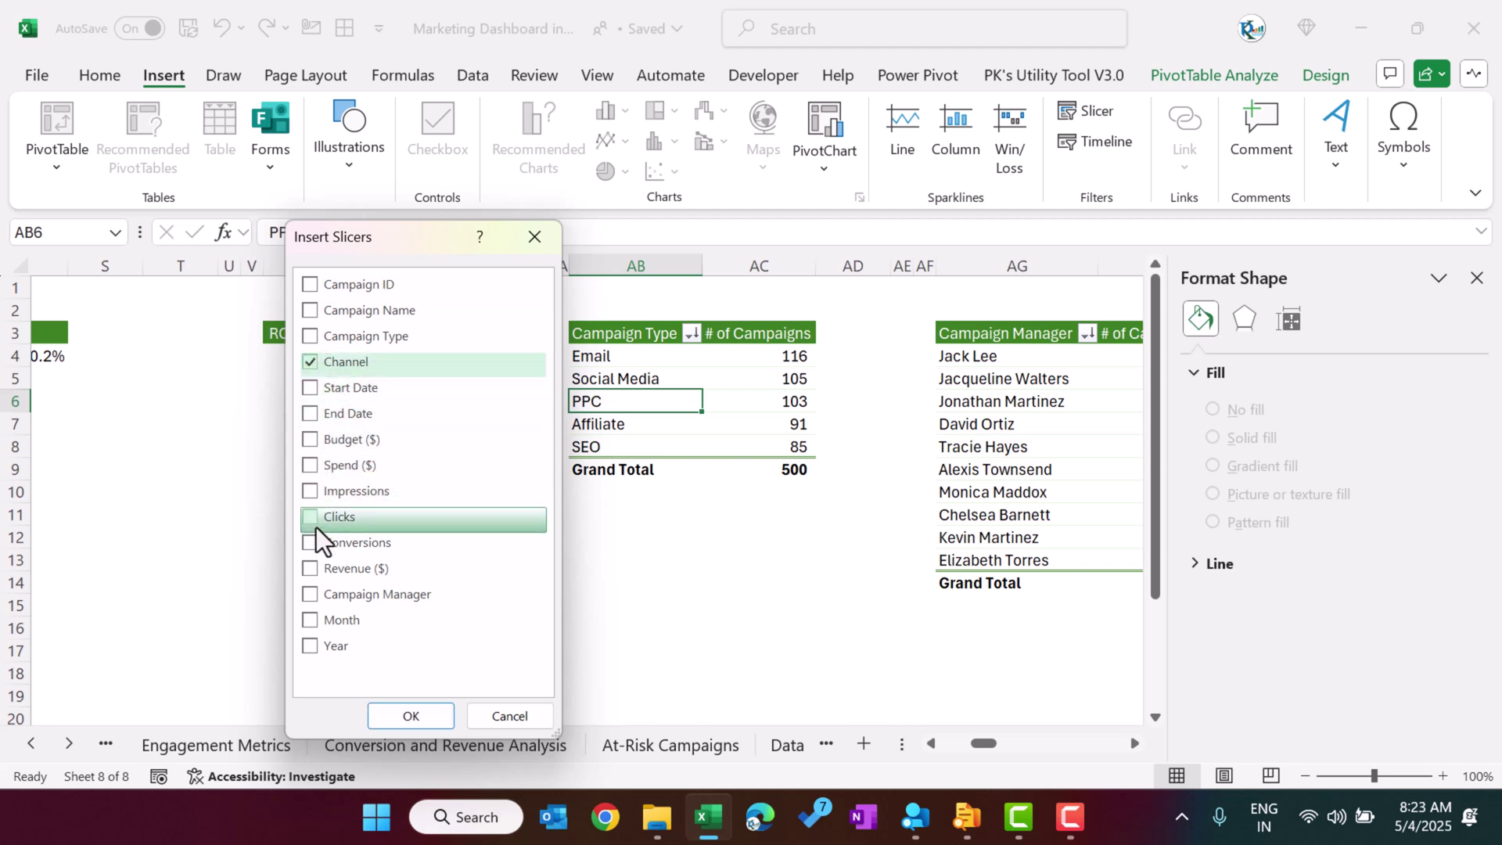
{"action": "left_click", "coordinate": [311, 646]}
{"action": "left_click", "coordinate": [310, 620]}
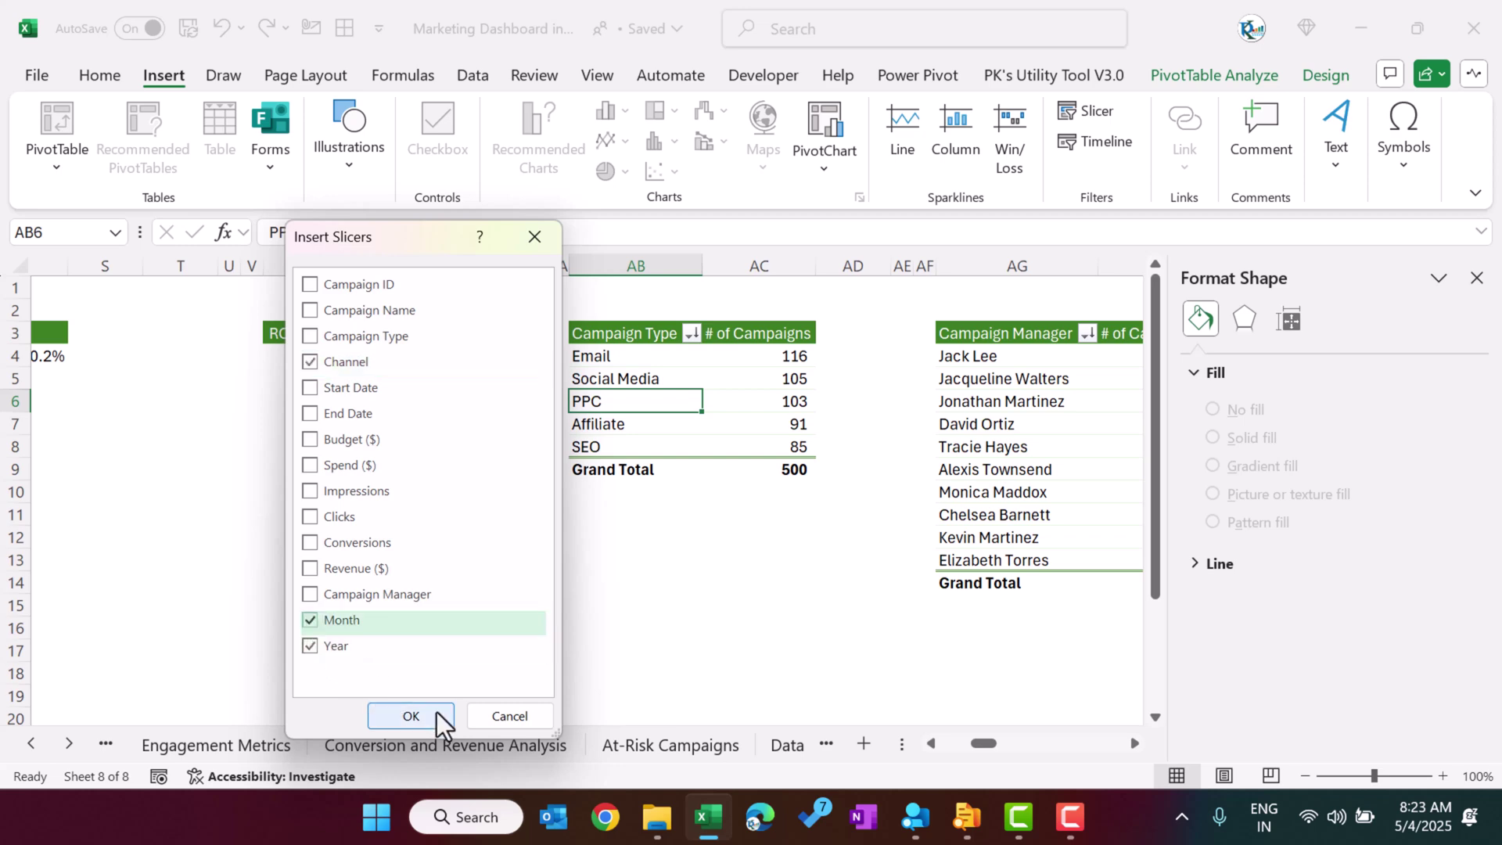
{"action": "left_click", "coordinate": [432, 714]}
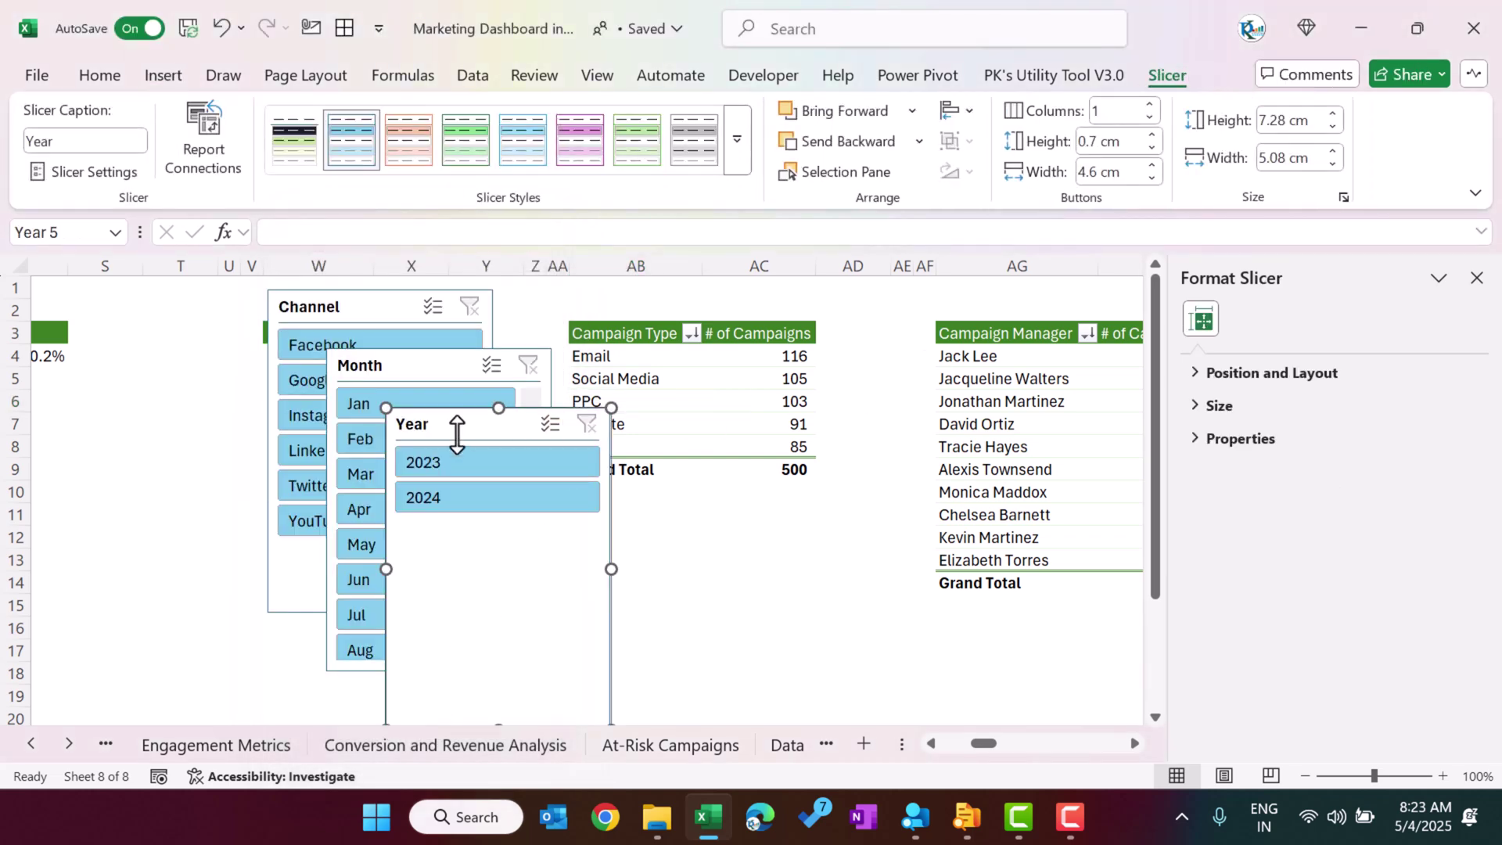
- Cut the Year, Month and Channel slicers from the Support sheet and paste them into a new sheet after it
{"action": "left_click_drag", "start_coordinate": [457, 435], "coordinate": [166, 401]}
{"action": "left_click_drag", "start_coordinate": [389, 372], "coordinate": [402, 448]}
{"action": "left_click", "coordinate": [238, 426]}
{"action": "left_click", "coordinate": [379, 435], "text": "ctrl"}
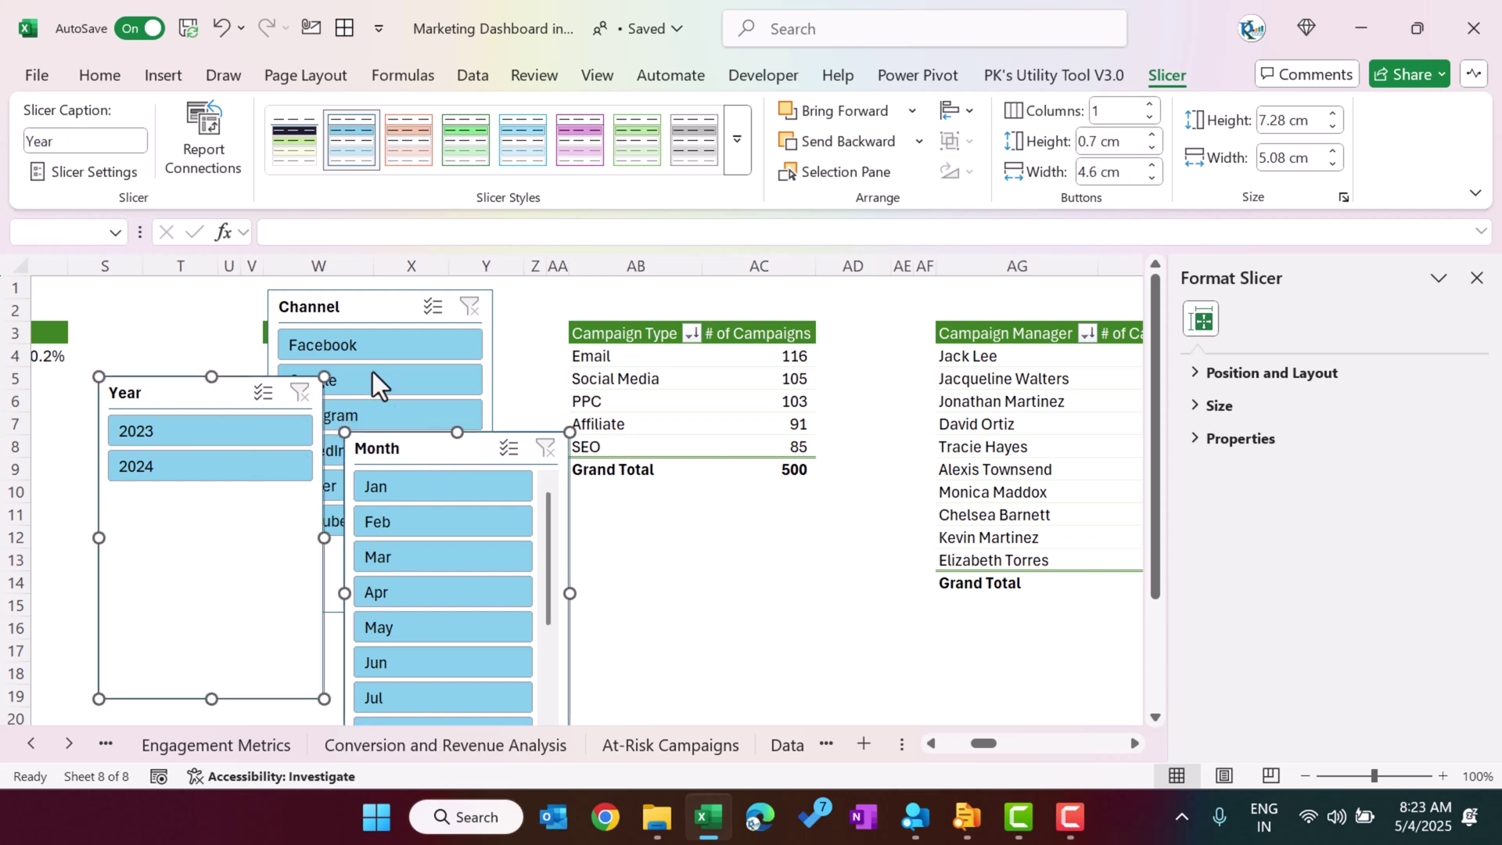
{"action": "left_click", "coordinate": [371, 307], "text": "ctrl"}
{"action": "key", "text": "Delete"}
{"action": "left_click", "coordinate": [635, 401]}
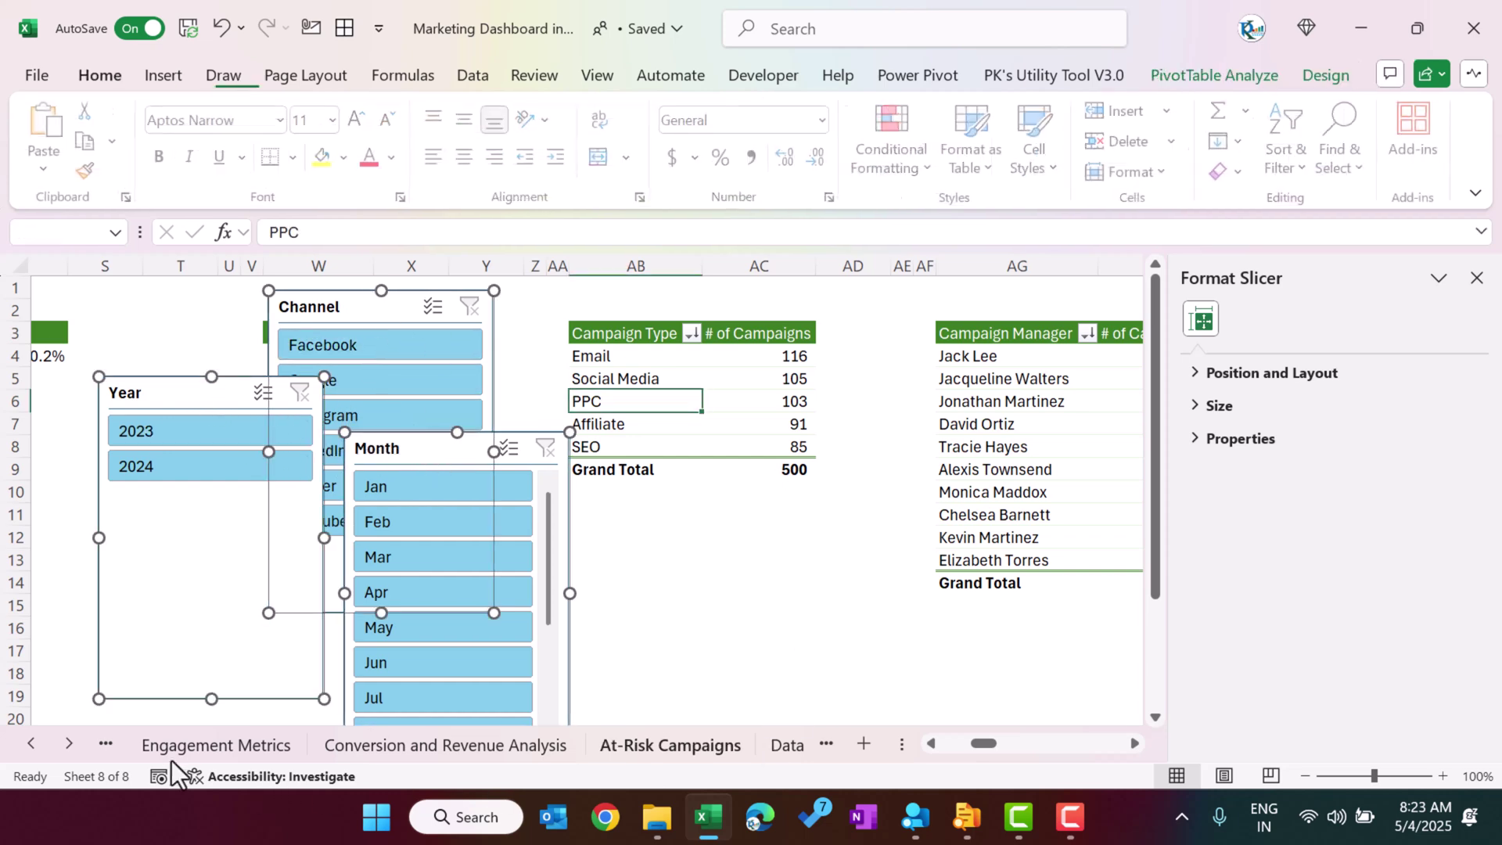
{"action": "left_click", "coordinate": [68, 743]}
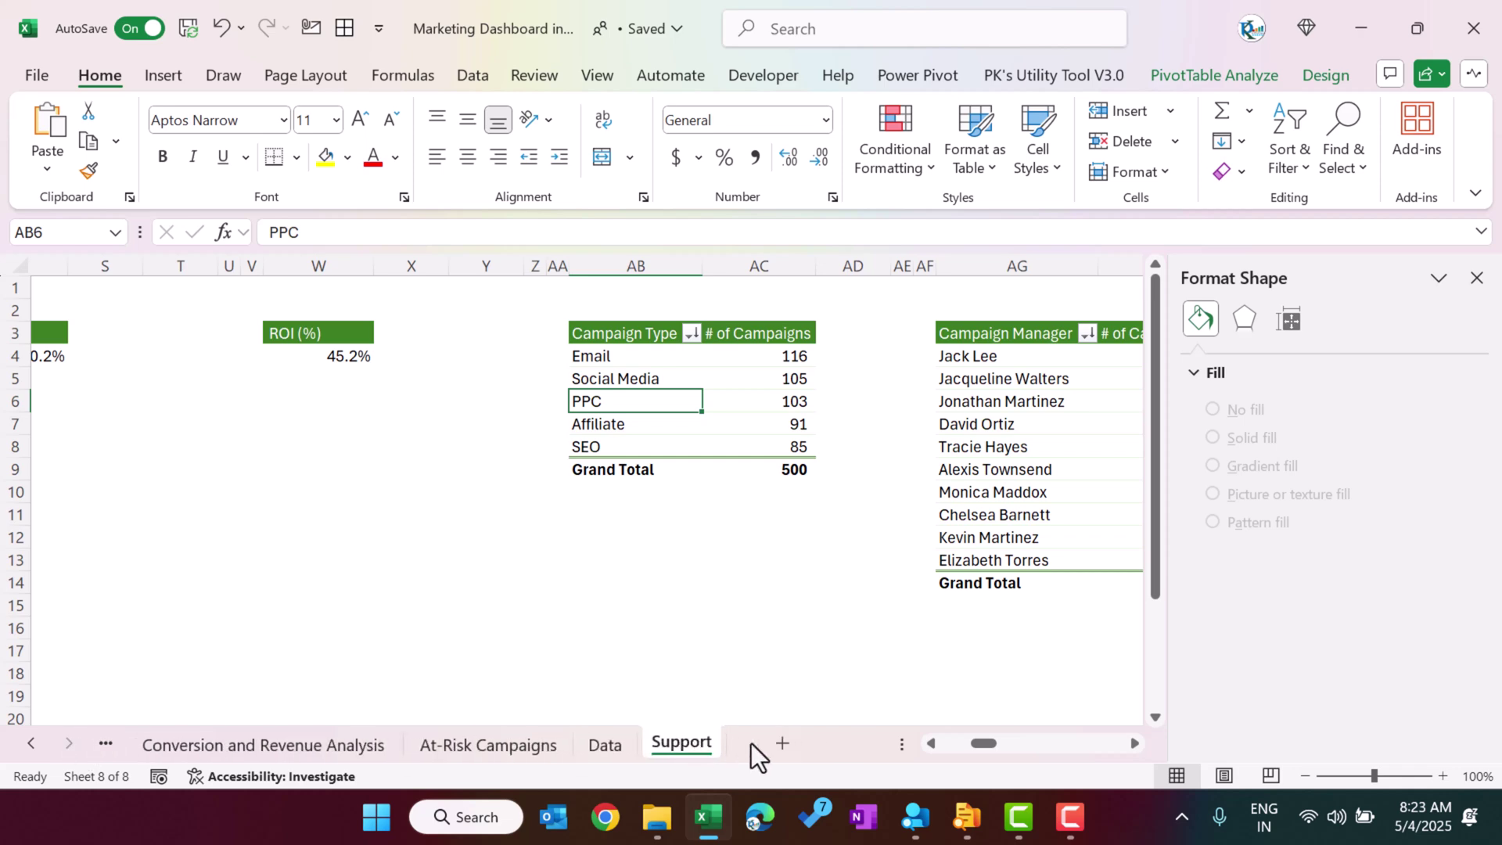
{"action": "left_click", "coordinate": [783, 741]}
{"action": "left_click", "coordinate": [476, 362]}
{"action": "key", "text": "ctrl+v"}
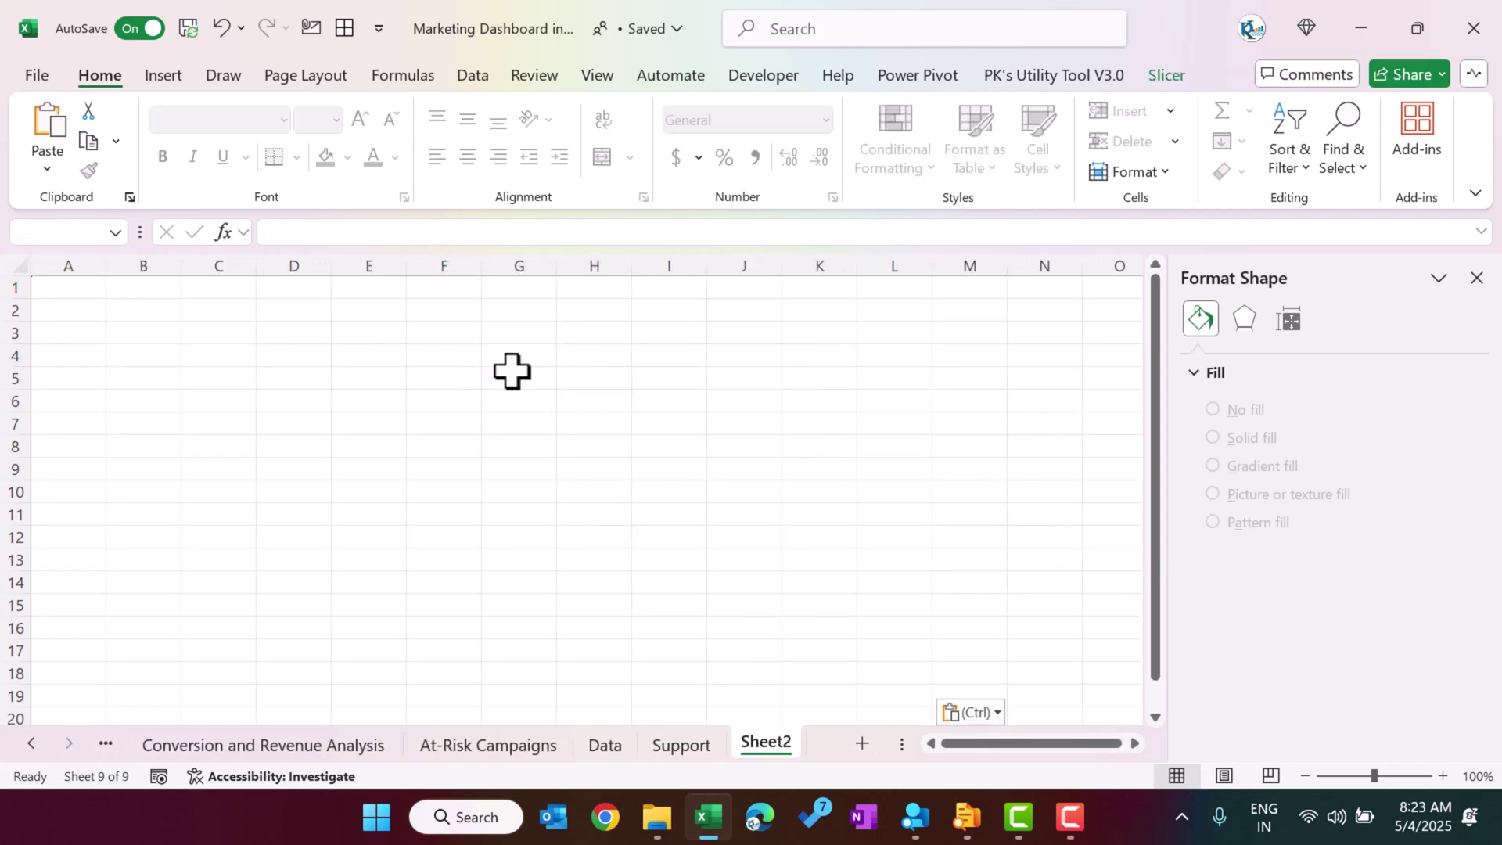
- Close the formatting pane and spread the slicers apart, with Year left of Channel and Month to its right
{"action": "left_click", "coordinate": [900, 401]}
{"action": "left_click", "coordinate": [1476, 278]}
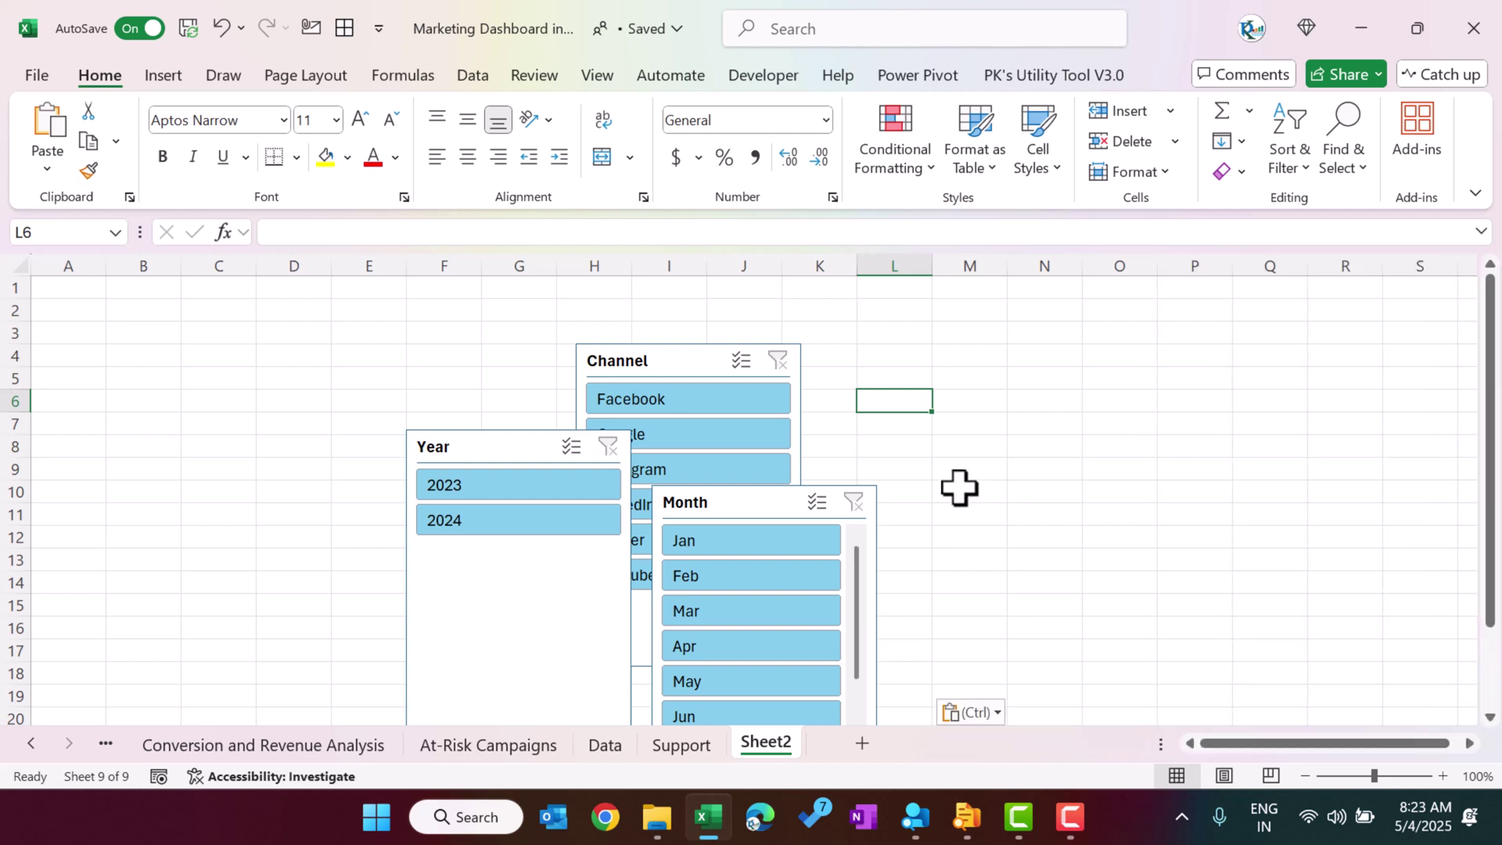
{"action": "left_click_drag", "start_coordinate": [710, 518], "coordinate": [1040, 391]}
{"action": "left_click_drag", "start_coordinate": [422, 467], "coordinate": [325, 395]}
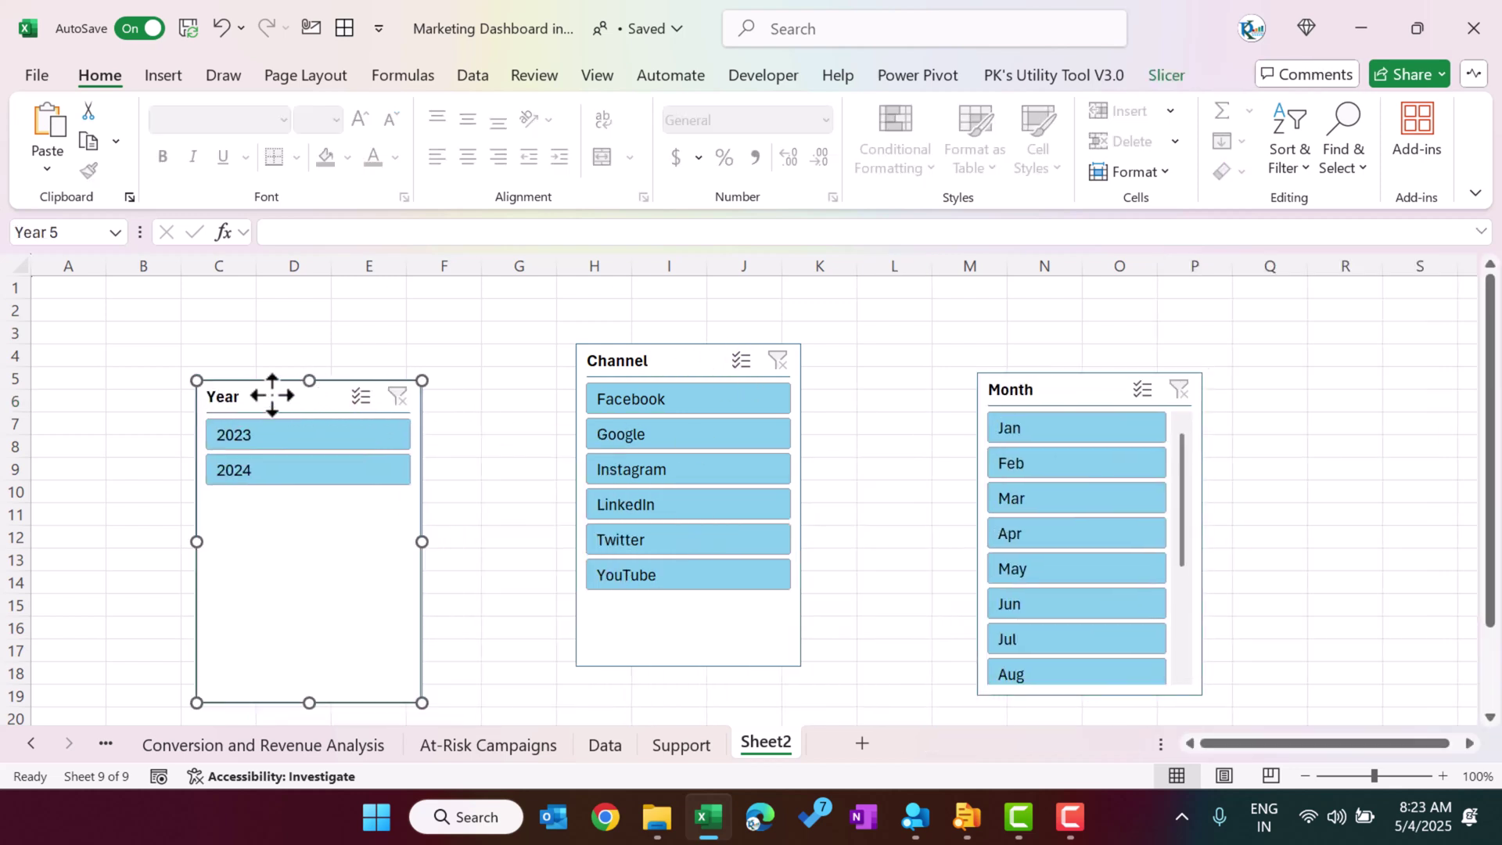
- Arrange the Year and Channel slicer buttons in two columns each and shorten both slicers to fit
{"action": "left_click", "coordinate": [1176, 81]}
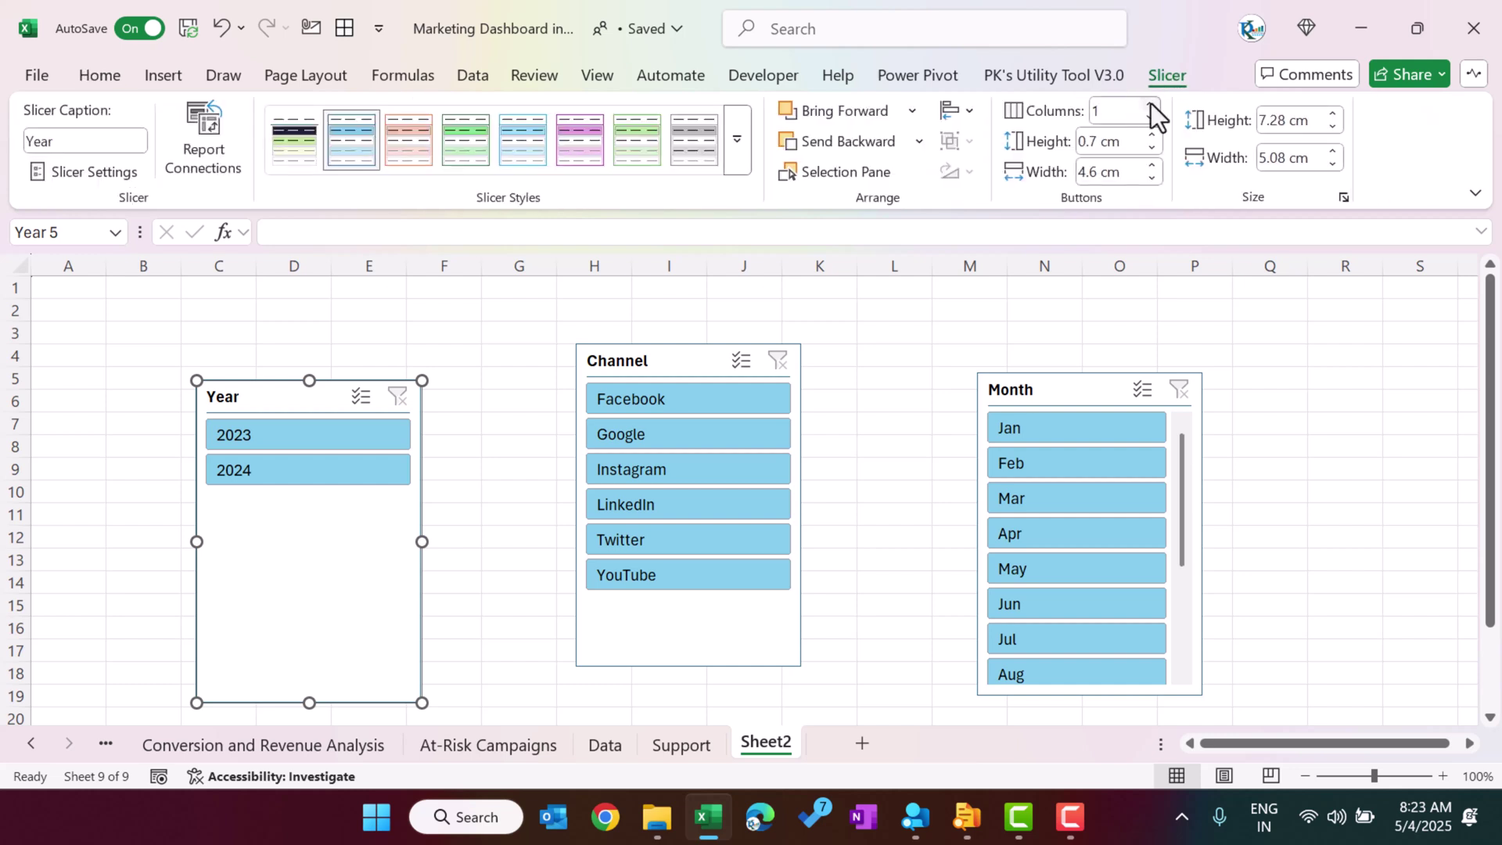
{"action": "left_click", "coordinate": [1151, 103]}
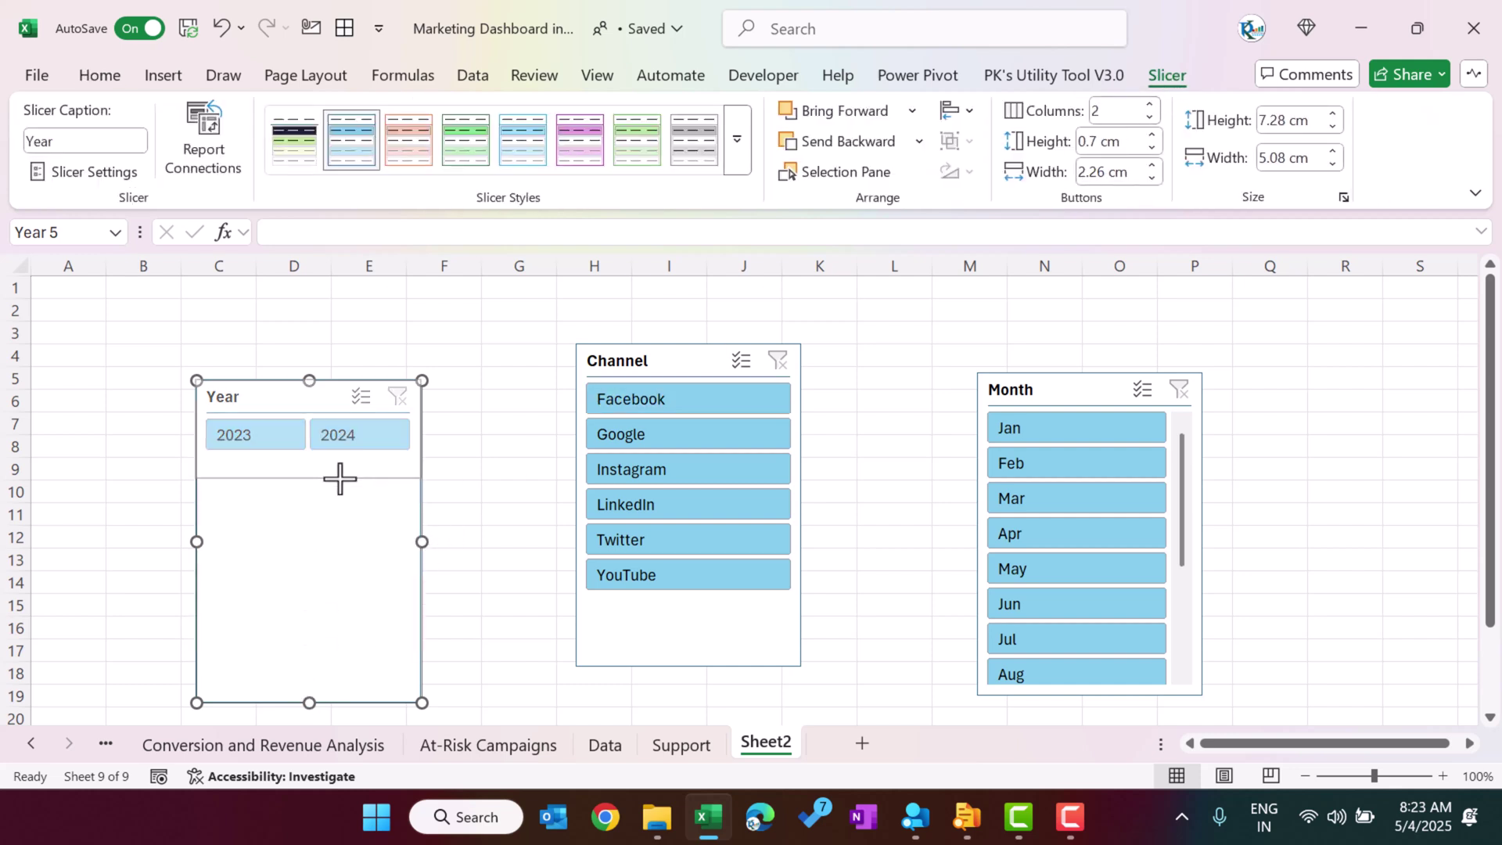
{"action": "left_click", "coordinate": [660, 379]}
{"action": "left_click", "coordinate": [1149, 104]}
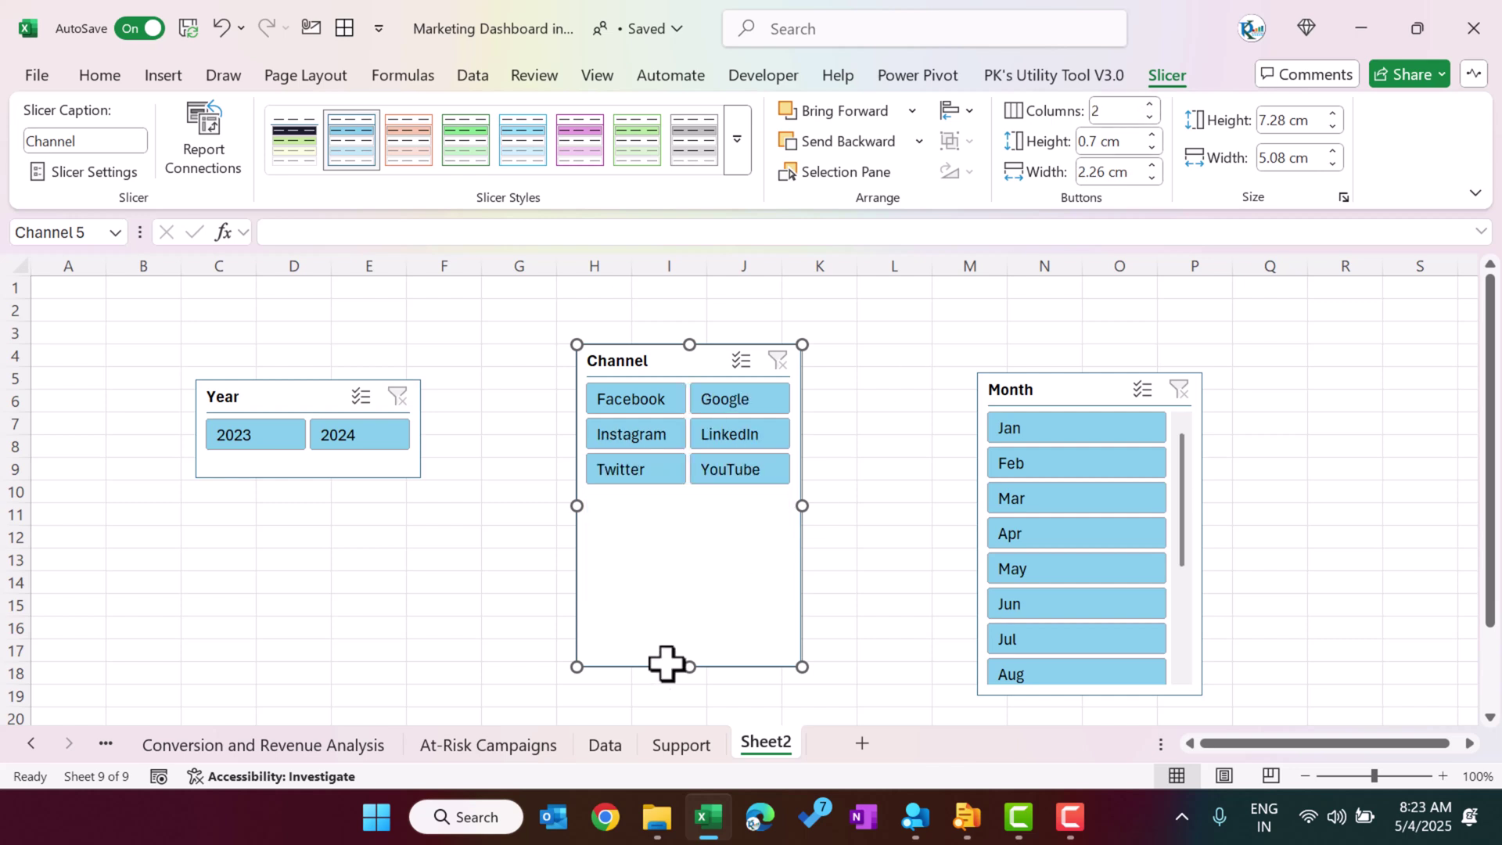
{"action": "left_click_drag", "start_coordinate": [691, 661], "coordinate": [744, 491]}
- Set the Month slicer to three columns, shorten it and place it directly below the Channel slicer
{"action": "left_click", "coordinate": [1094, 388]}
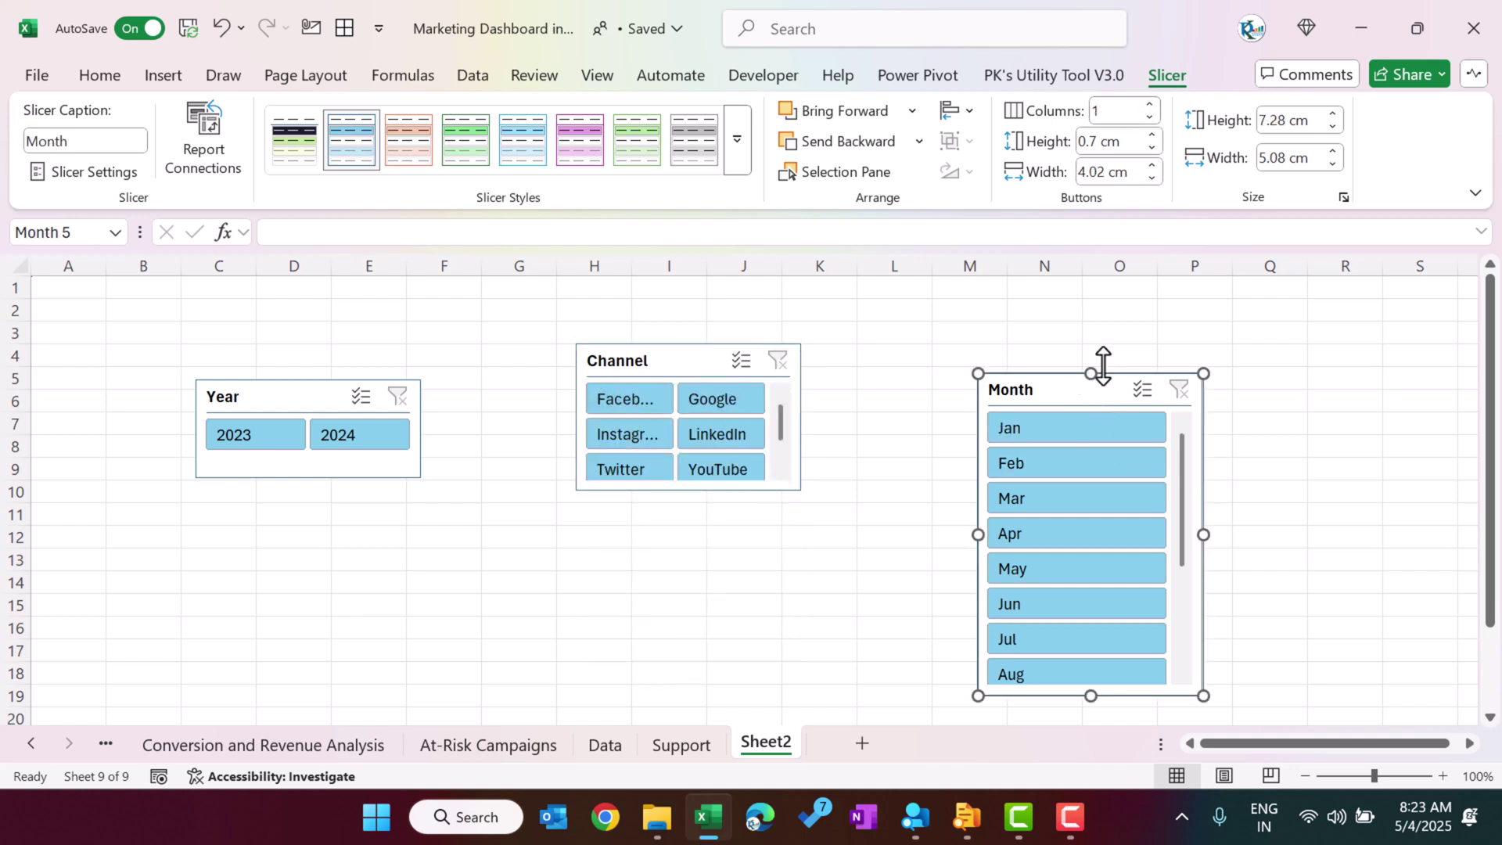
{"action": "left_click", "coordinate": [1149, 104]}
{"action": "left_click", "coordinate": [1149, 104]}
{"action": "left_click_drag", "start_coordinate": [1093, 699], "coordinate": [1093, 572]}
{"action": "left_click", "coordinate": [794, 489]}
{"action": "left_click_drag", "start_coordinate": [1069, 386], "coordinate": [685, 512]}
- Look at the slicers on the Overview dashboard sheet, then return to Sheet2
{"action": "left_click", "coordinate": [33, 745]}
{"action": "left_click", "coordinate": [34, 744]}
{"action": "left_click", "coordinate": [183, 747]}
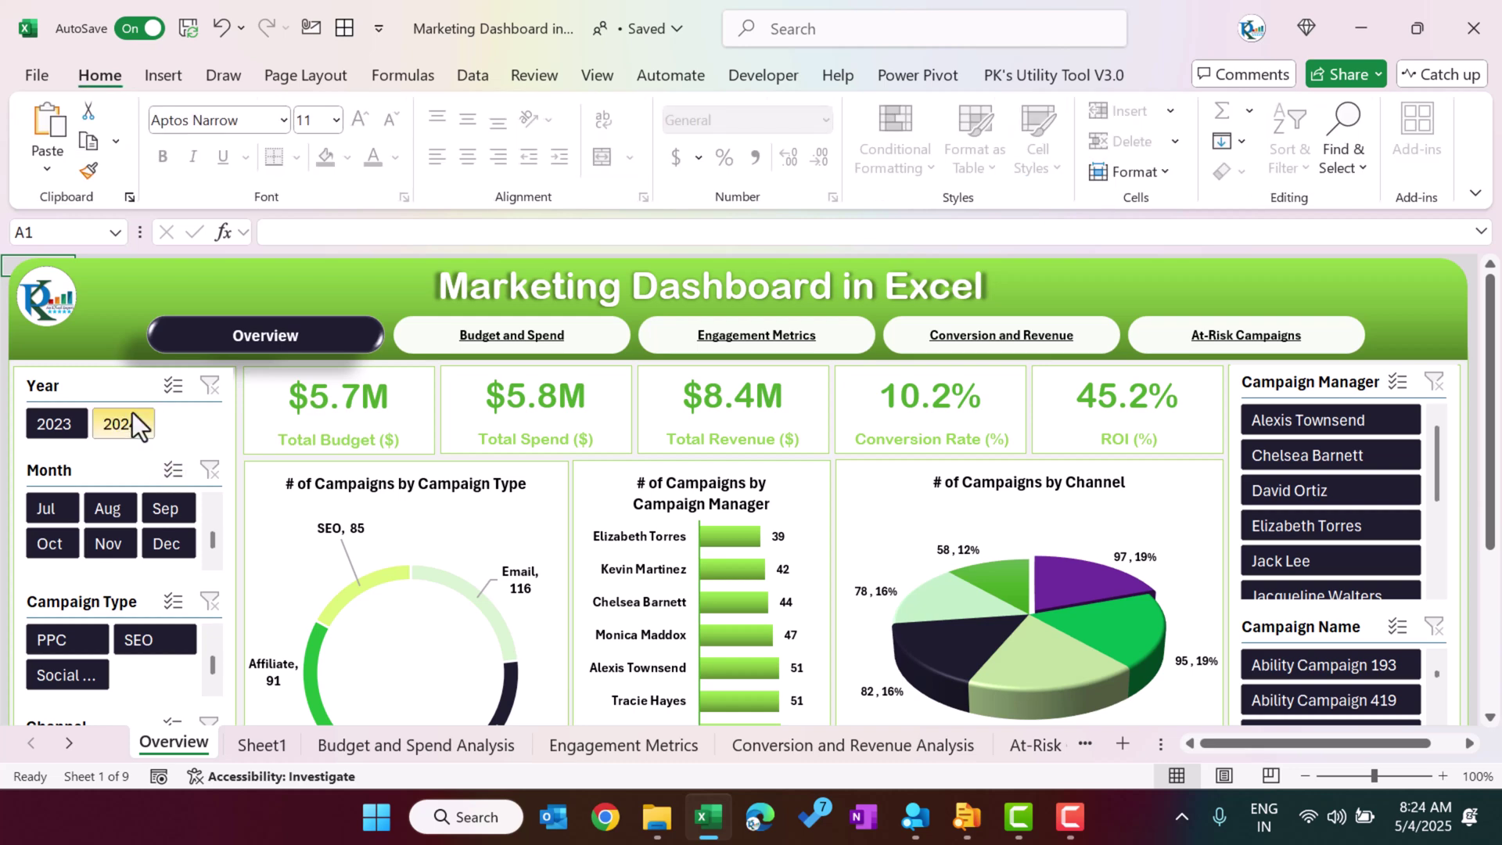
{"action": "left_click", "coordinate": [68, 747]}
{"action": "left_click", "coordinate": [67, 748]}
{"action": "left_click", "coordinate": [67, 748]}
{"action": "left_click", "coordinate": [939, 745]}
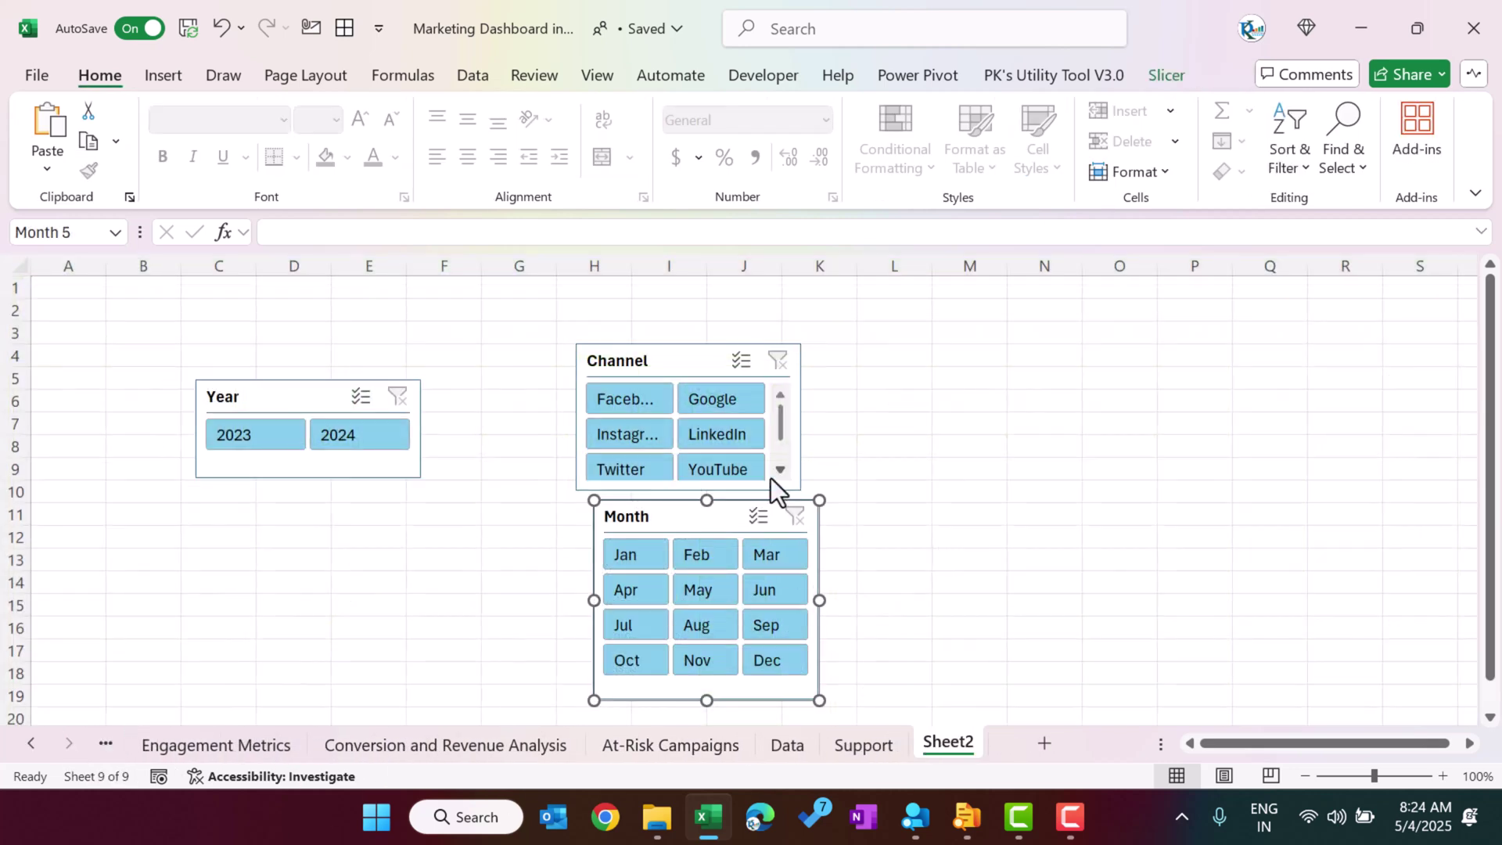
- Apply the dark green built-in slicer style to the Channel slicer and nudge it to sit above the Month slicer
{"action": "left_click_drag", "start_coordinate": [699, 363], "coordinate": [734, 344]}
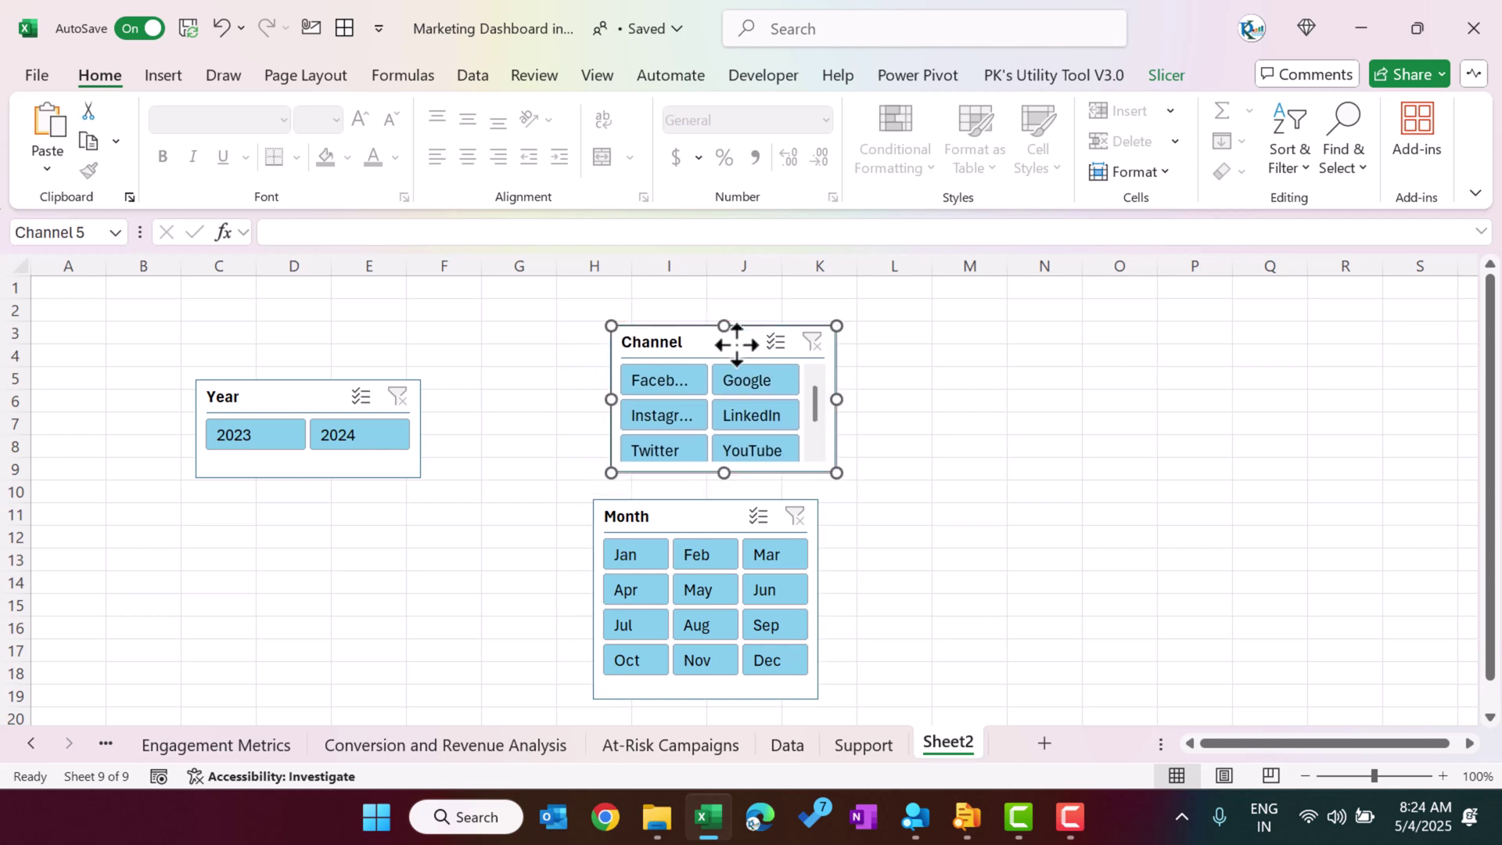
{"action": "left_click", "coordinate": [1167, 75]}
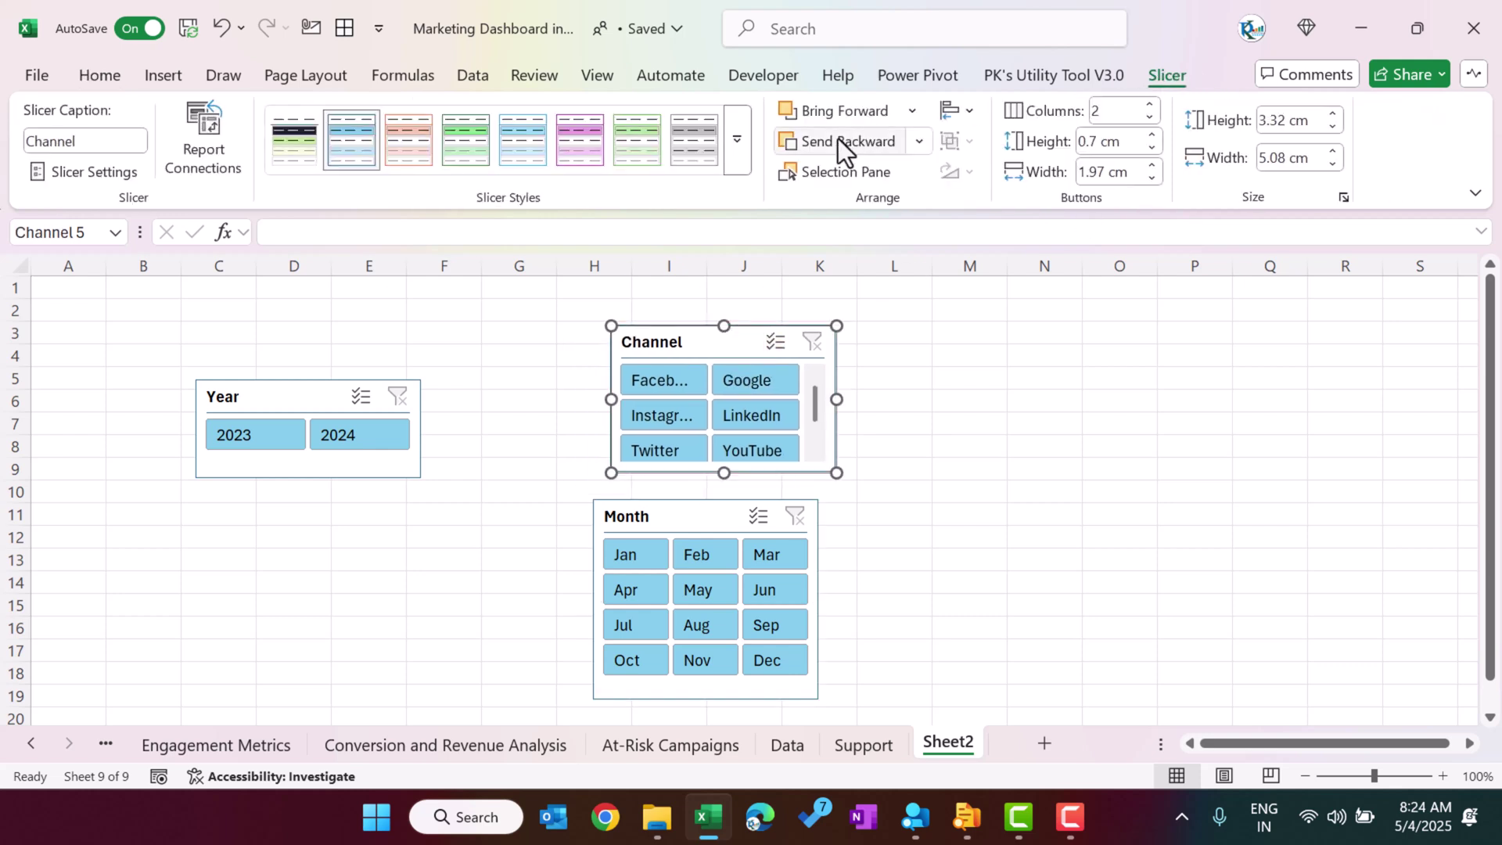
{"action": "left_click", "coordinate": [738, 144]}
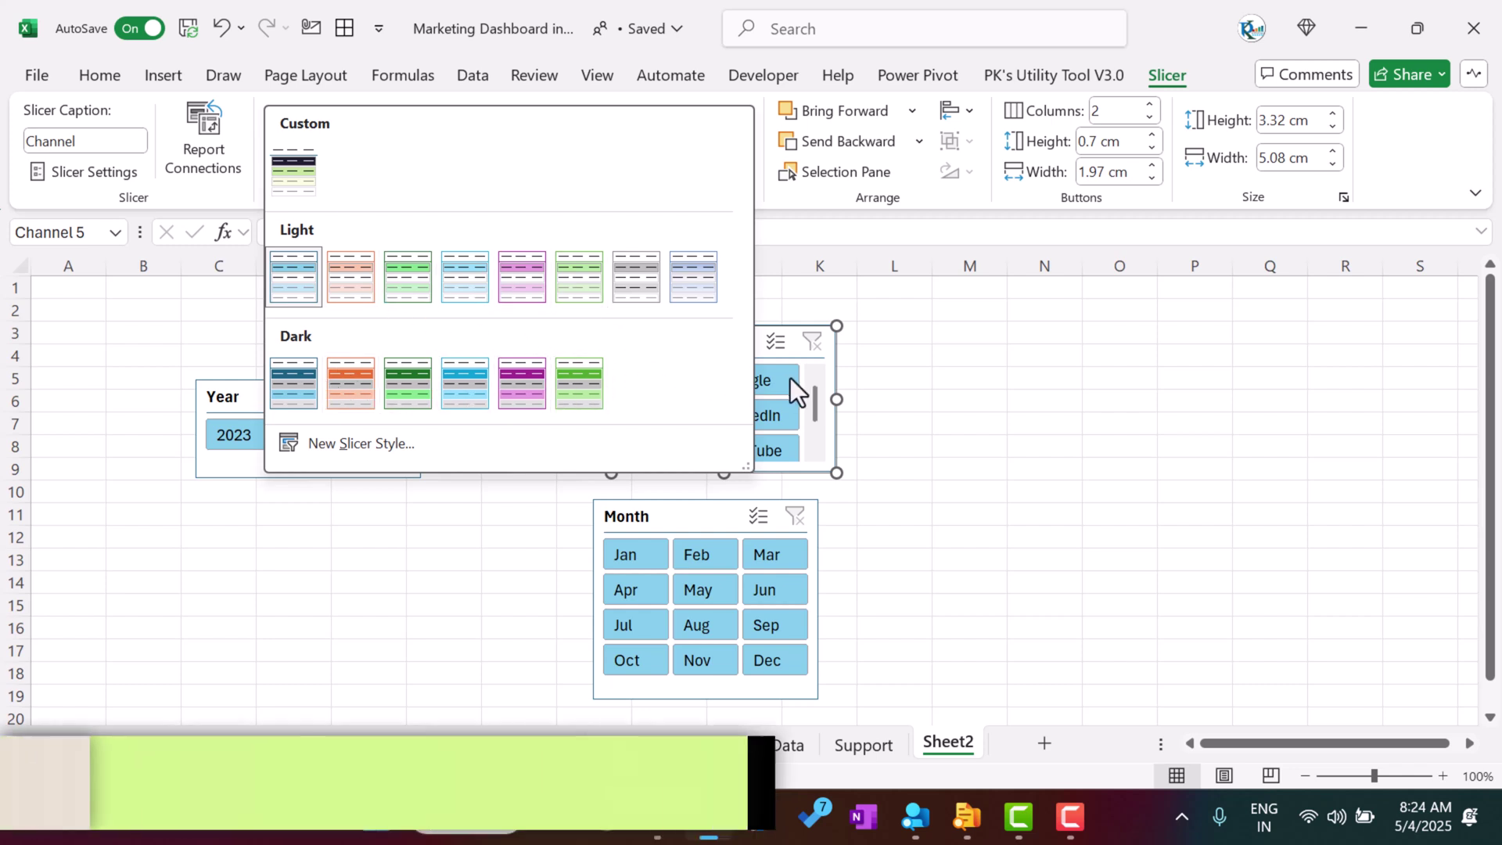
{"action": "left_click", "coordinate": [425, 388]}
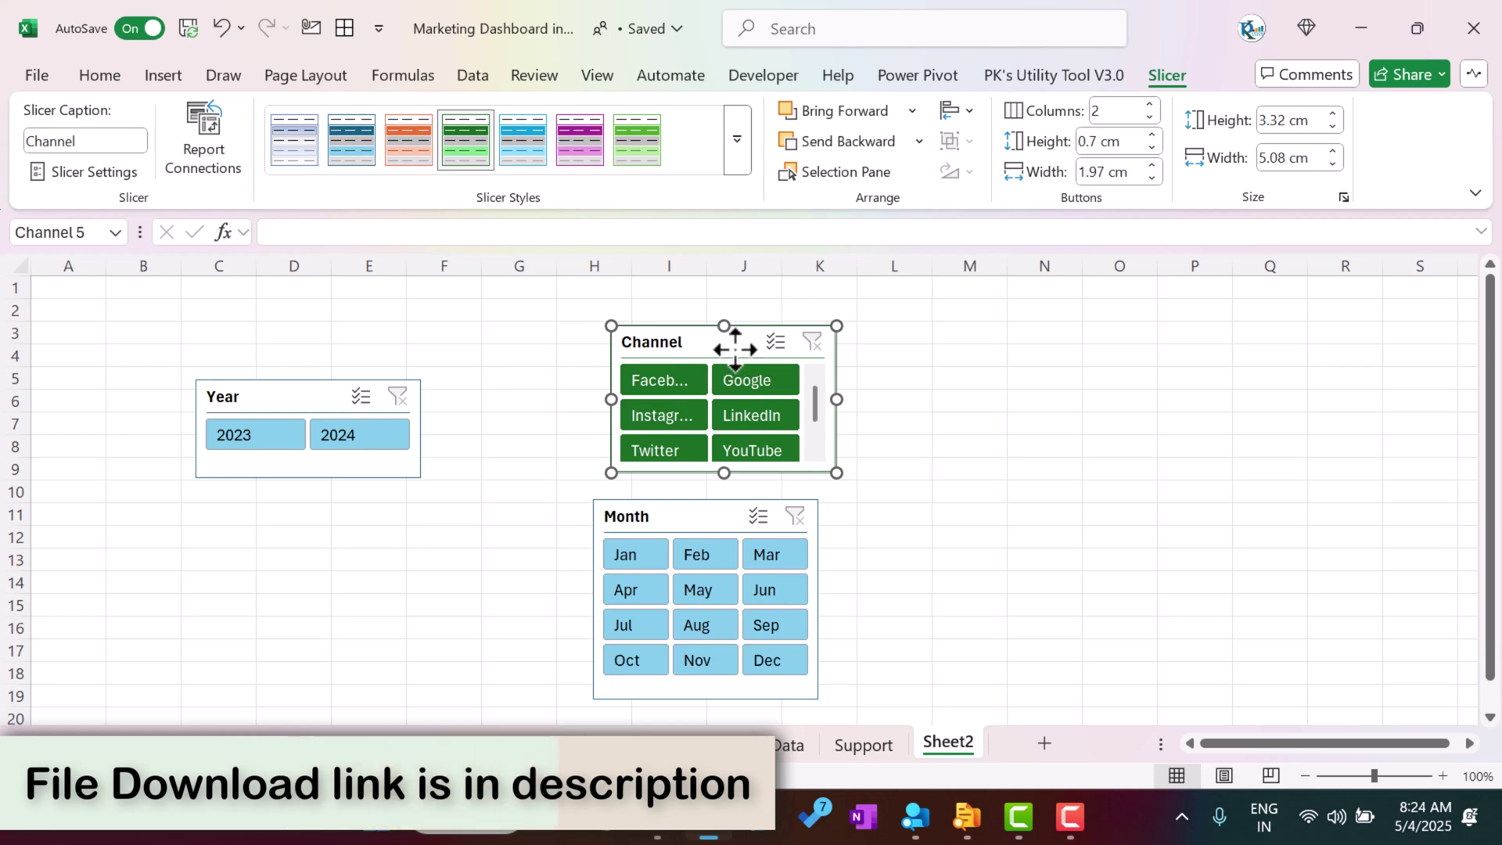
{"action": "left_click_drag", "start_coordinate": [741, 358], "coordinate": [728, 350]}
- Duplicate the dark green slicer style and remove all borders from the copy's Whole Slicer element
{"action": "right_click", "coordinate": [460, 141]}
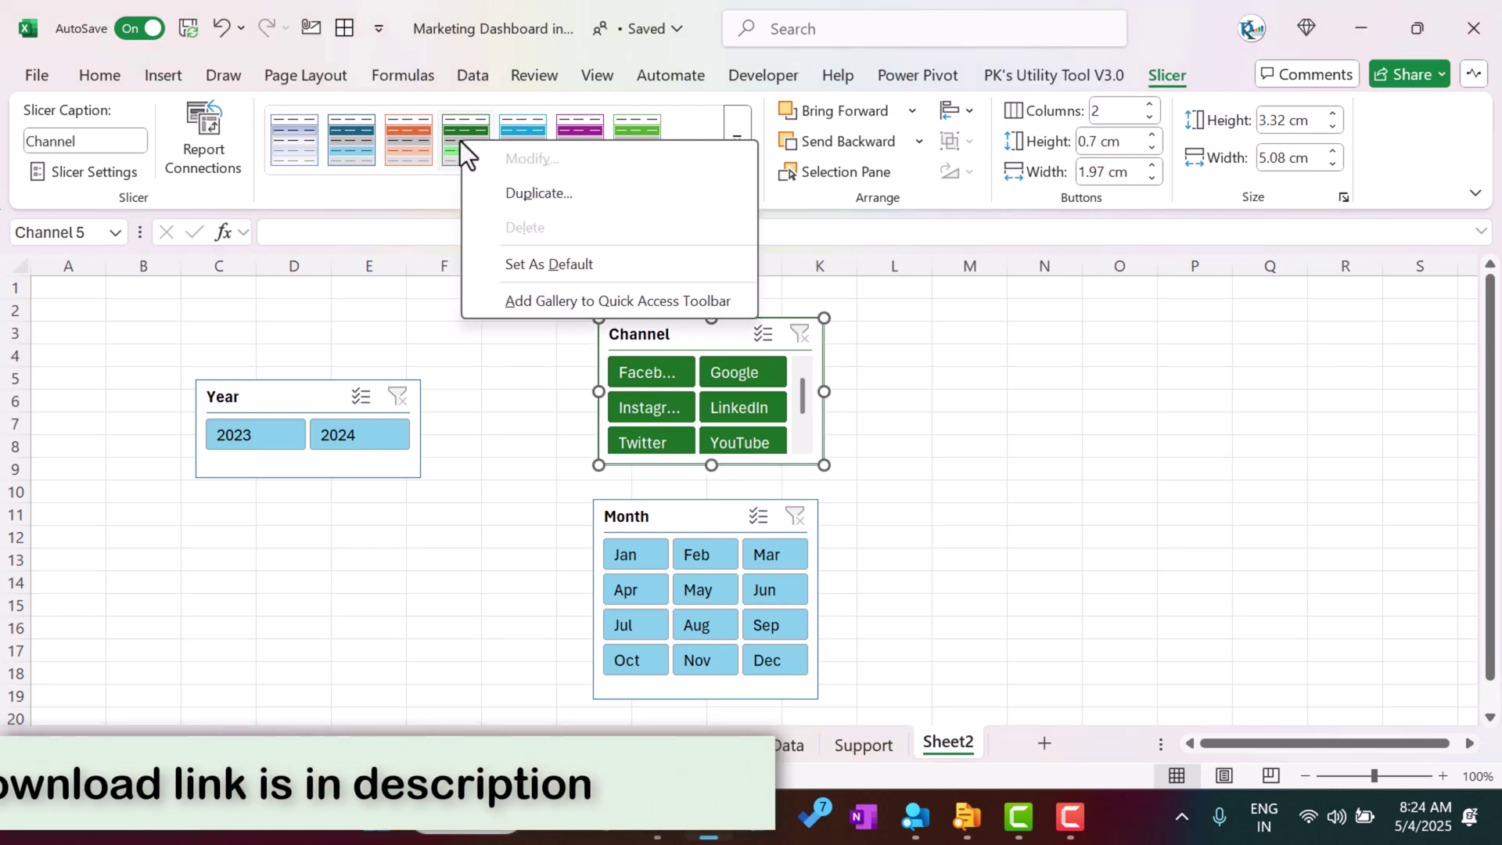
{"action": "left_click", "coordinate": [579, 187]}
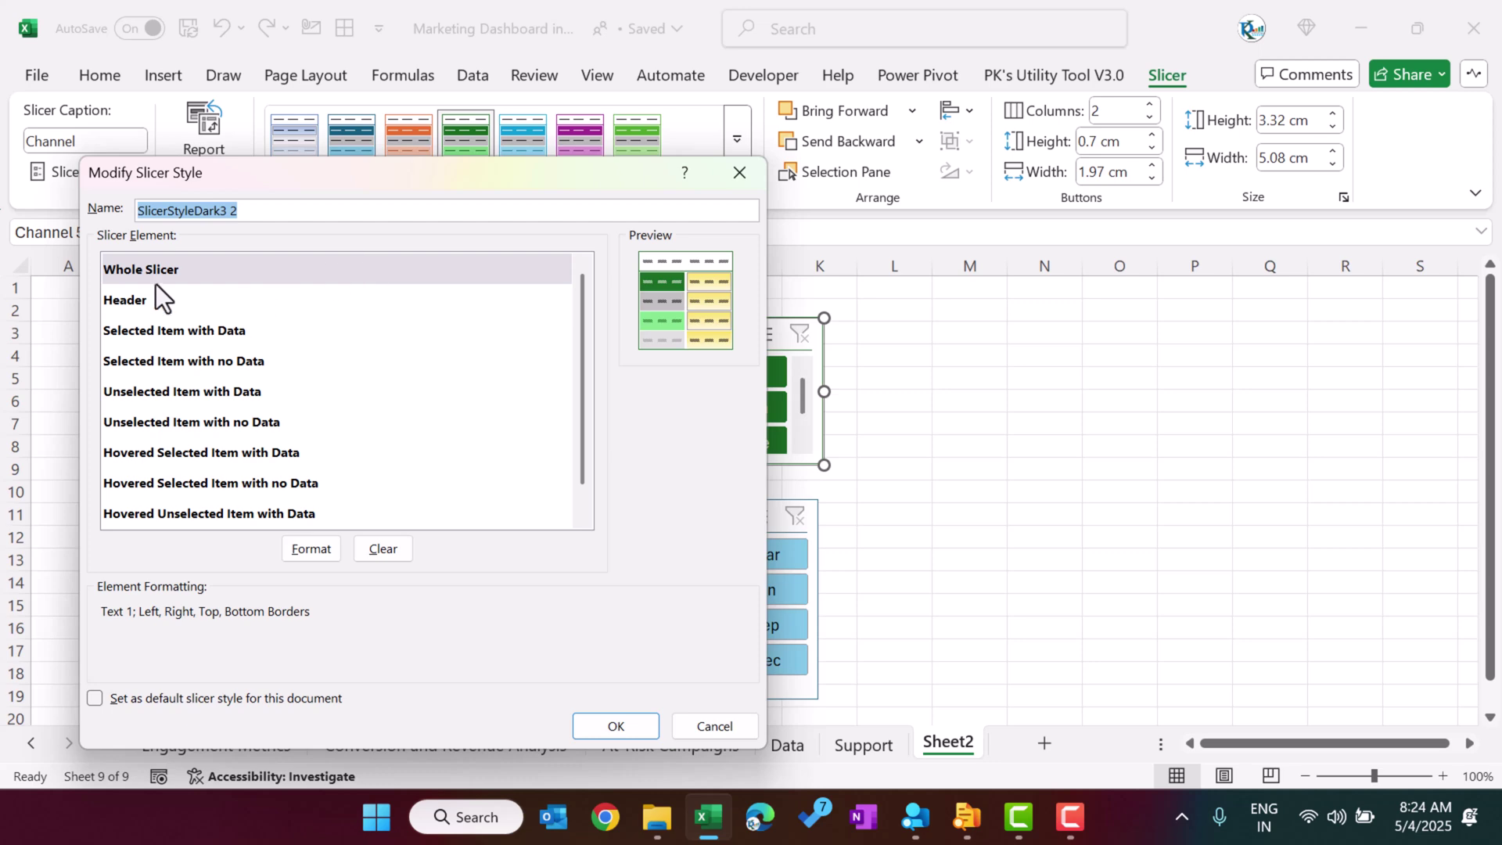
{"action": "left_click", "coordinate": [150, 271]}
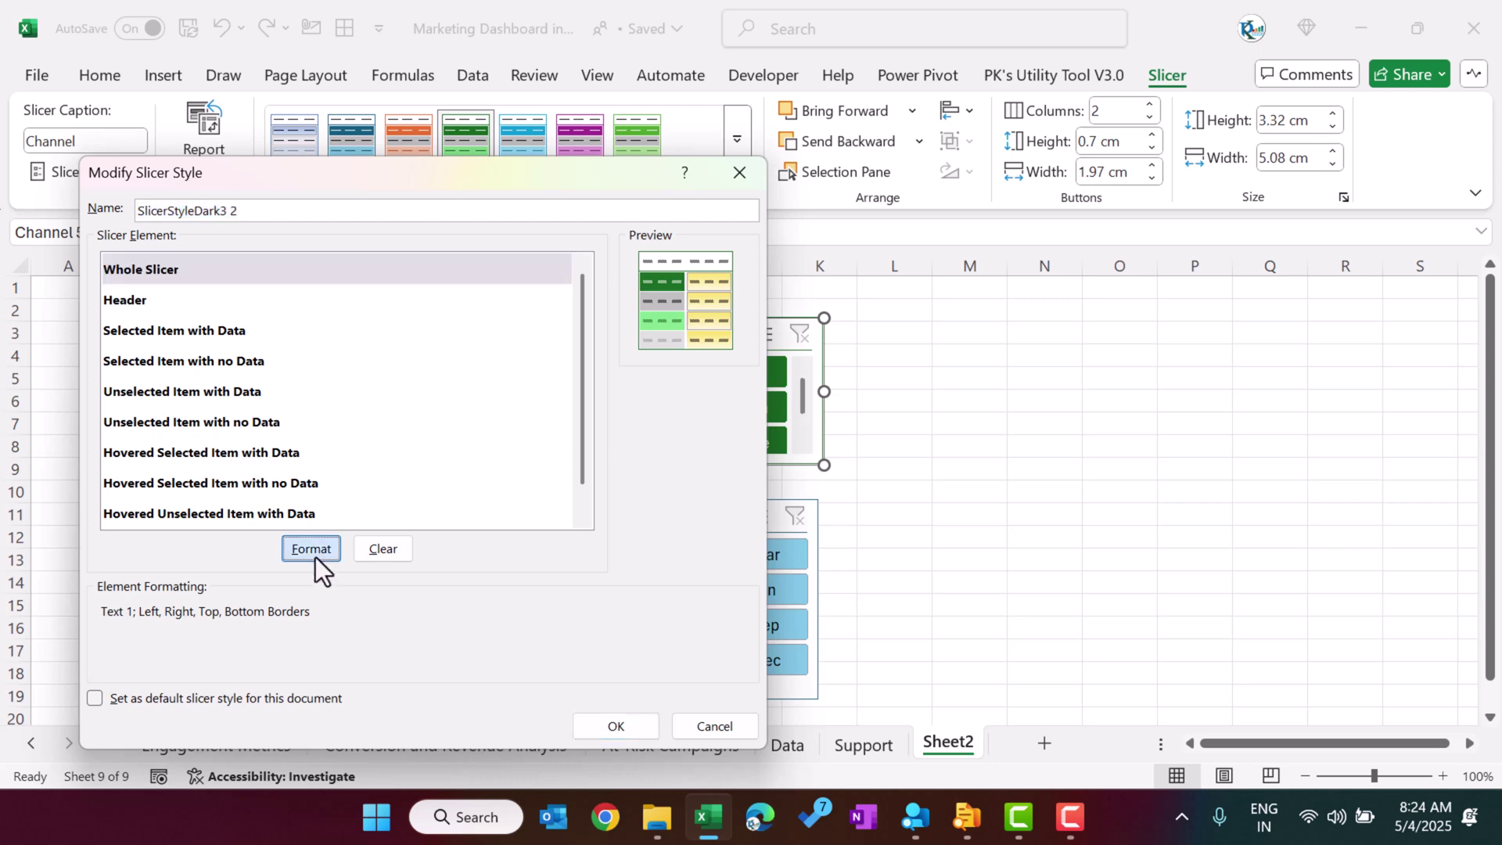
{"action": "left_click", "coordinate": [312, 549]}
{"action": "left_click", "coordinate": [302, 175]}
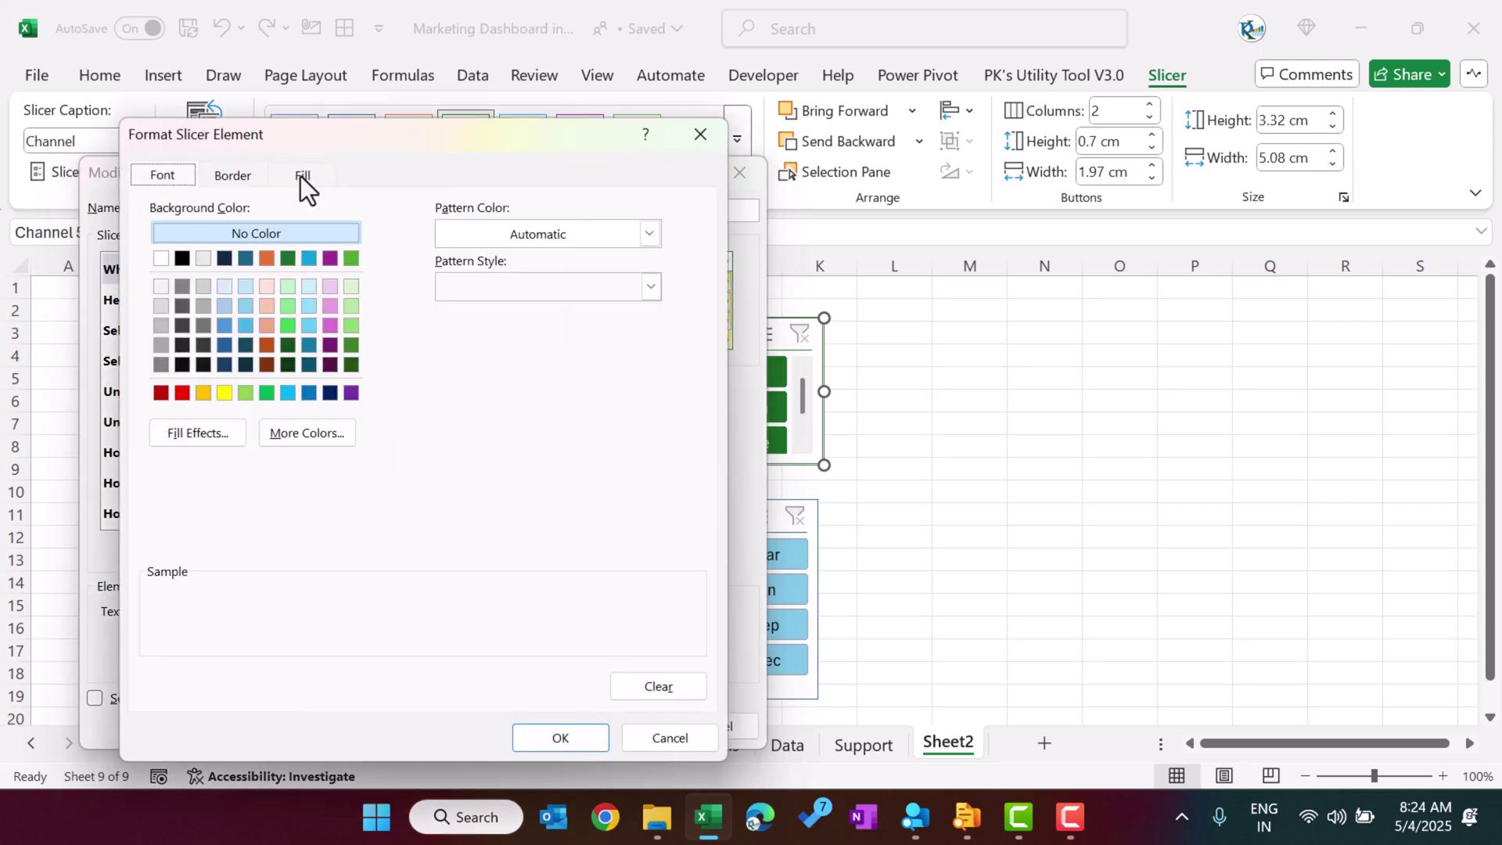
{"action": "left_click", "coordinate": [235, 174]}
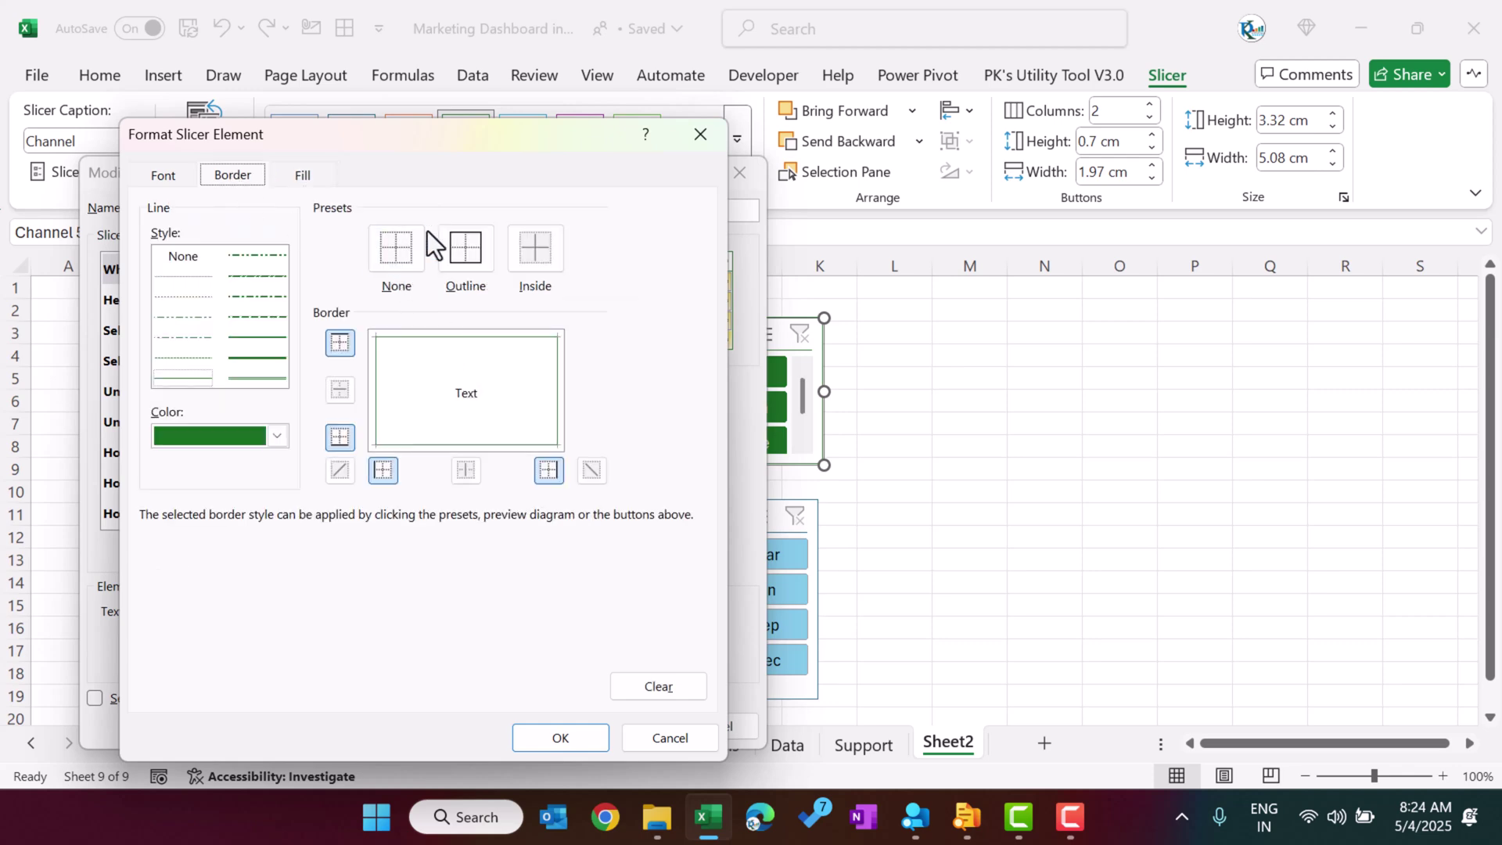
{"action": "left_click", "coordinate": [390, 253]}
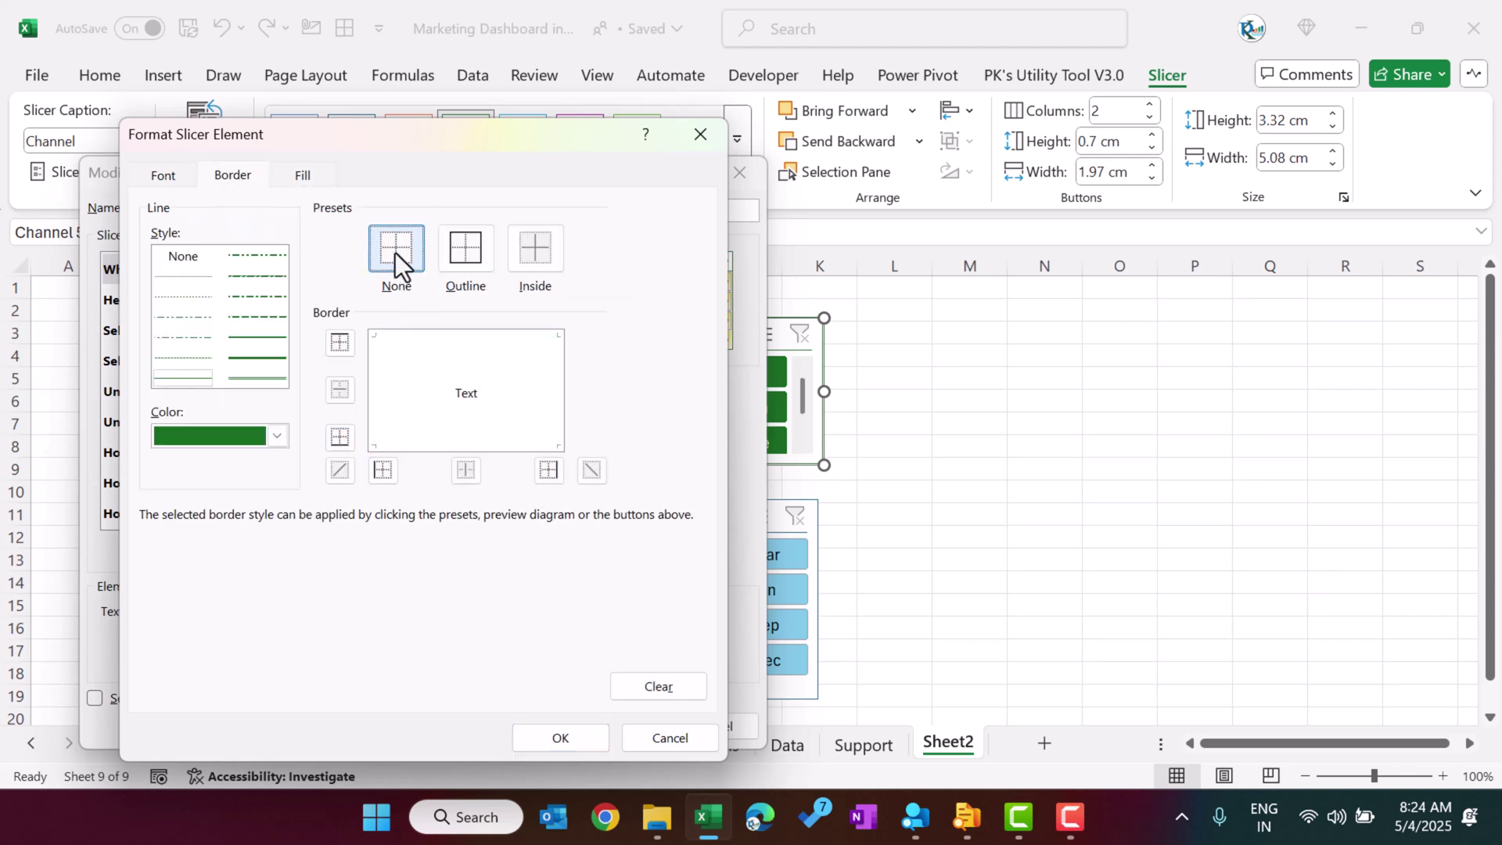
{"action": "left_click", "coordinate": [552, 729]}
- Give the Selected Item with Data element a horizontal two-colour gradient fill from green to darker green
{"action": "left_click", "coordinate": [172, 335]}
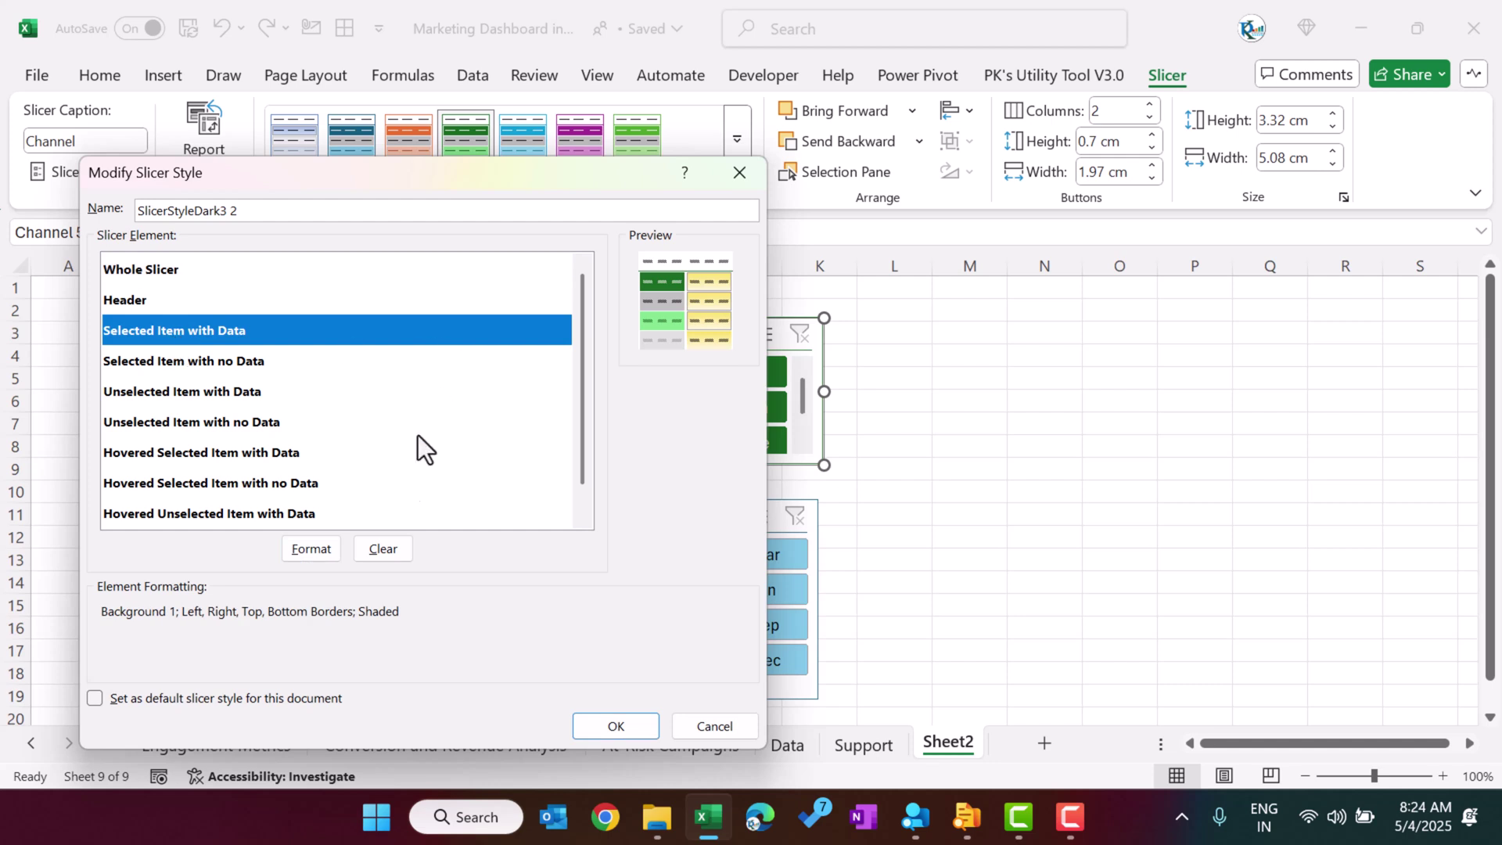
{"action": "left_click", "coordinate": [324, 551]}
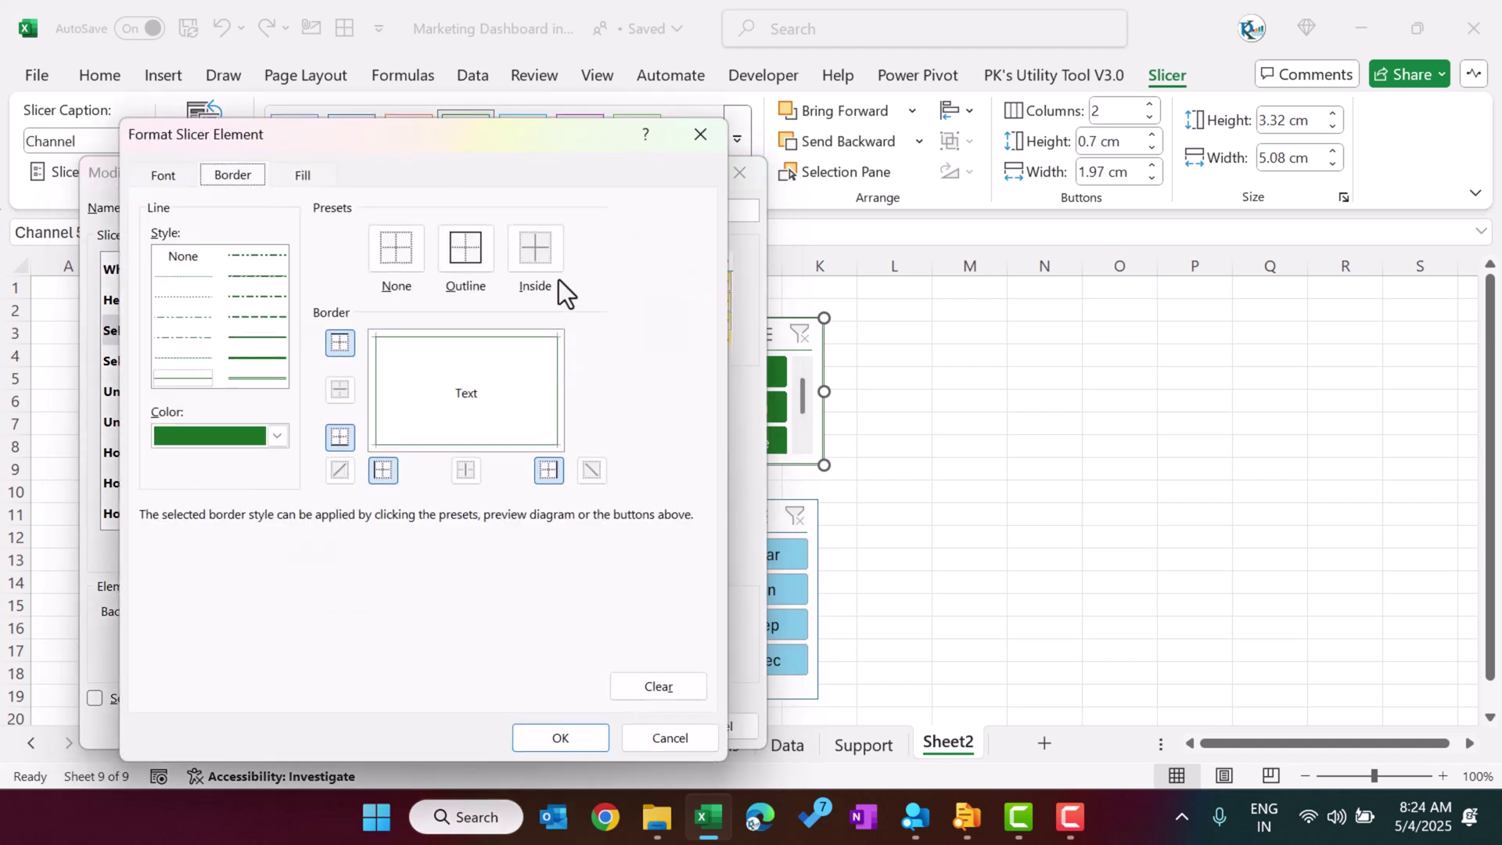
{"action": "left_click", "coordinate": [312, 177]}
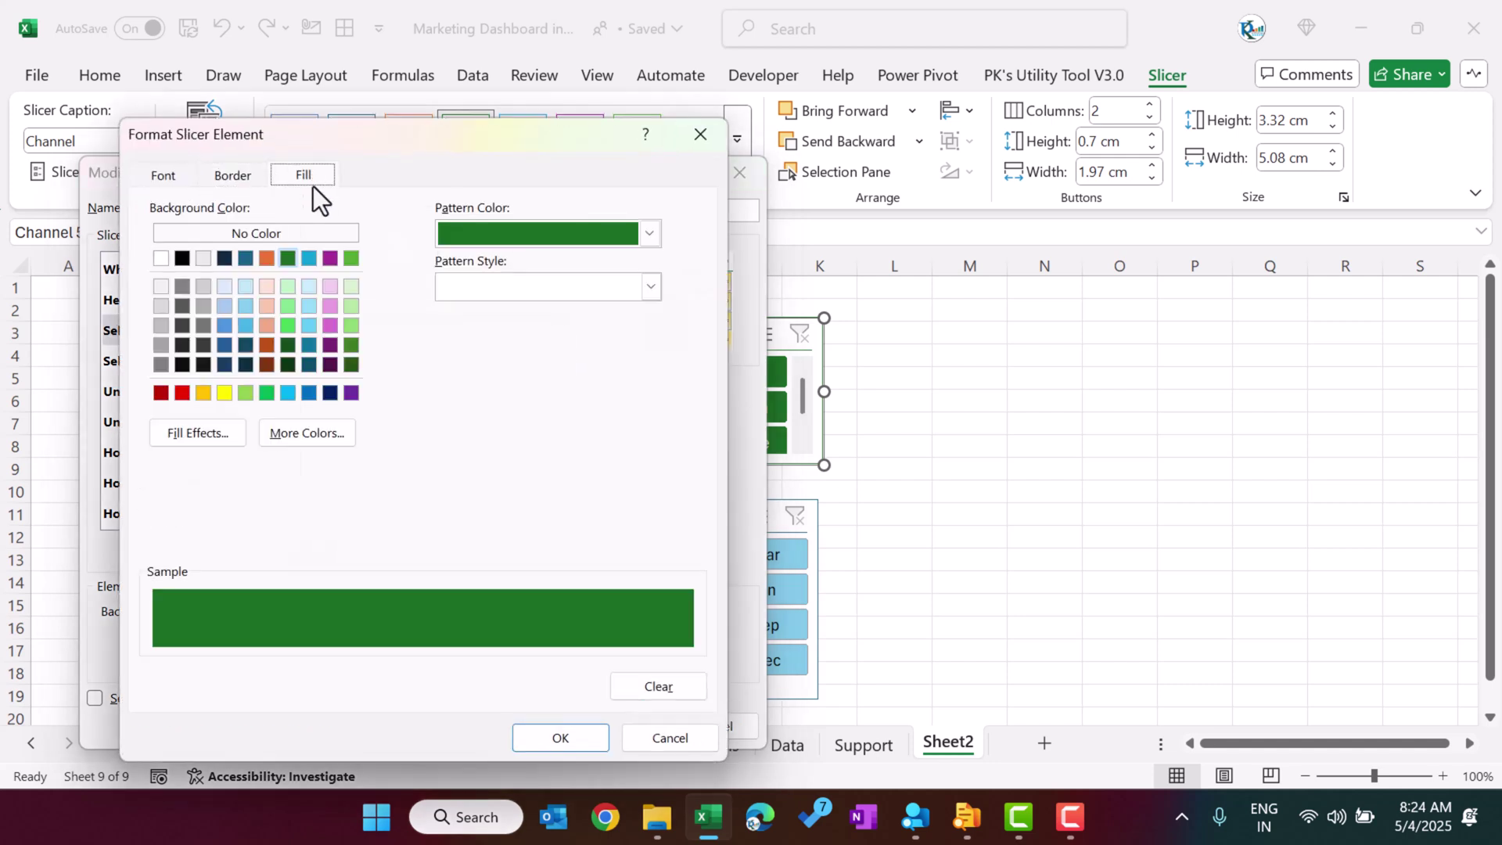
{"action": "left_click", "coordinate": [220, 437]}
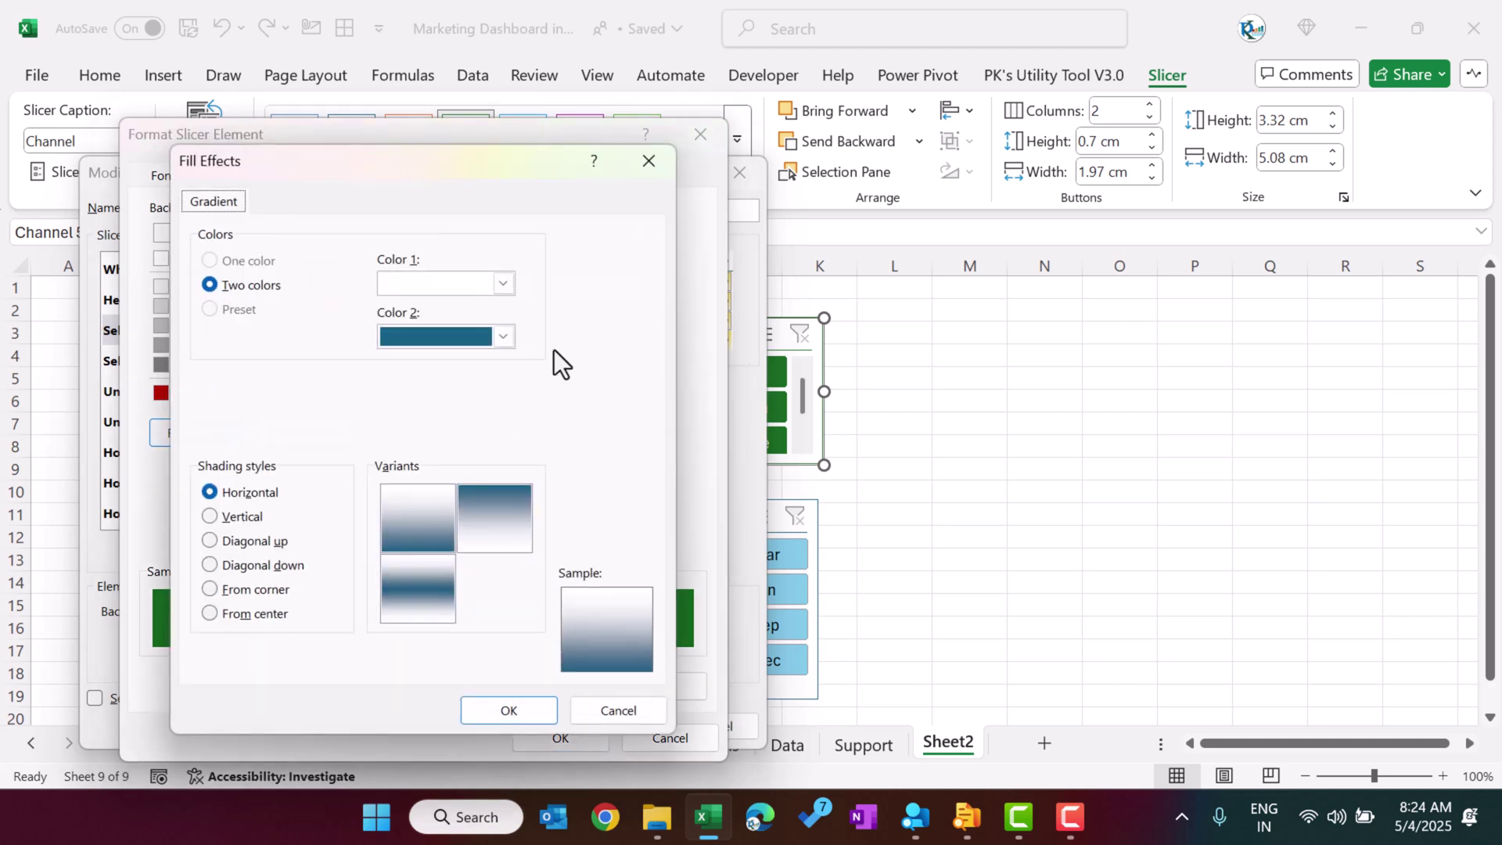
{"action": "left_click", "coordinate": [504, 336]}
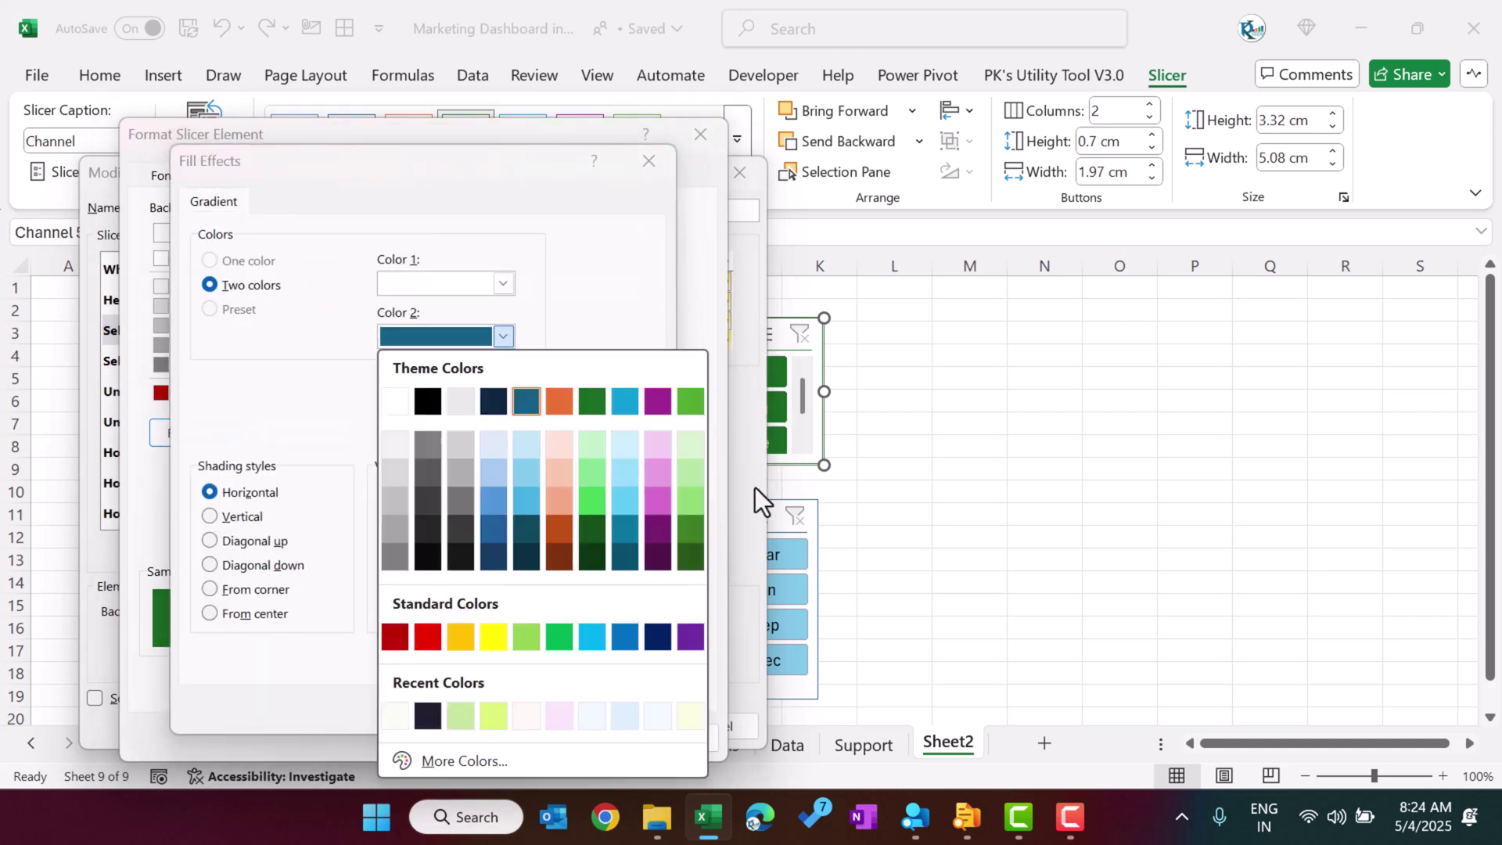
{"action": "left_click", "coordinate": [698, 528]}
{"action": "left_click", "coordinate": [503, 283]}
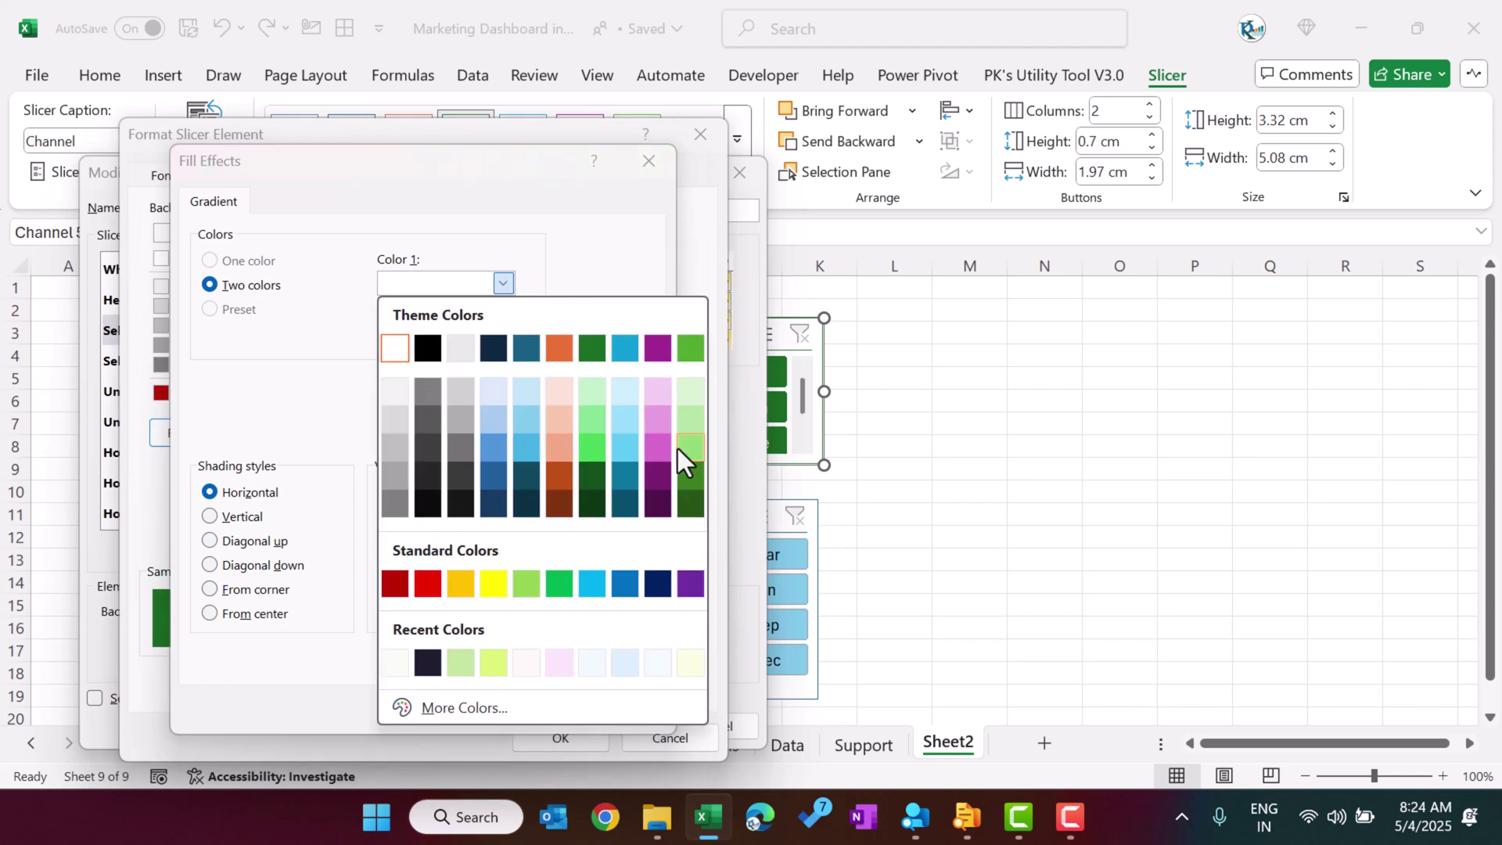
{"action": "left_click", "coordinate": [690, 347]}
{"action": "left_click", "coordinate": [442, 524]}
{"action": "left_click", "coordinate": [513, 709]}
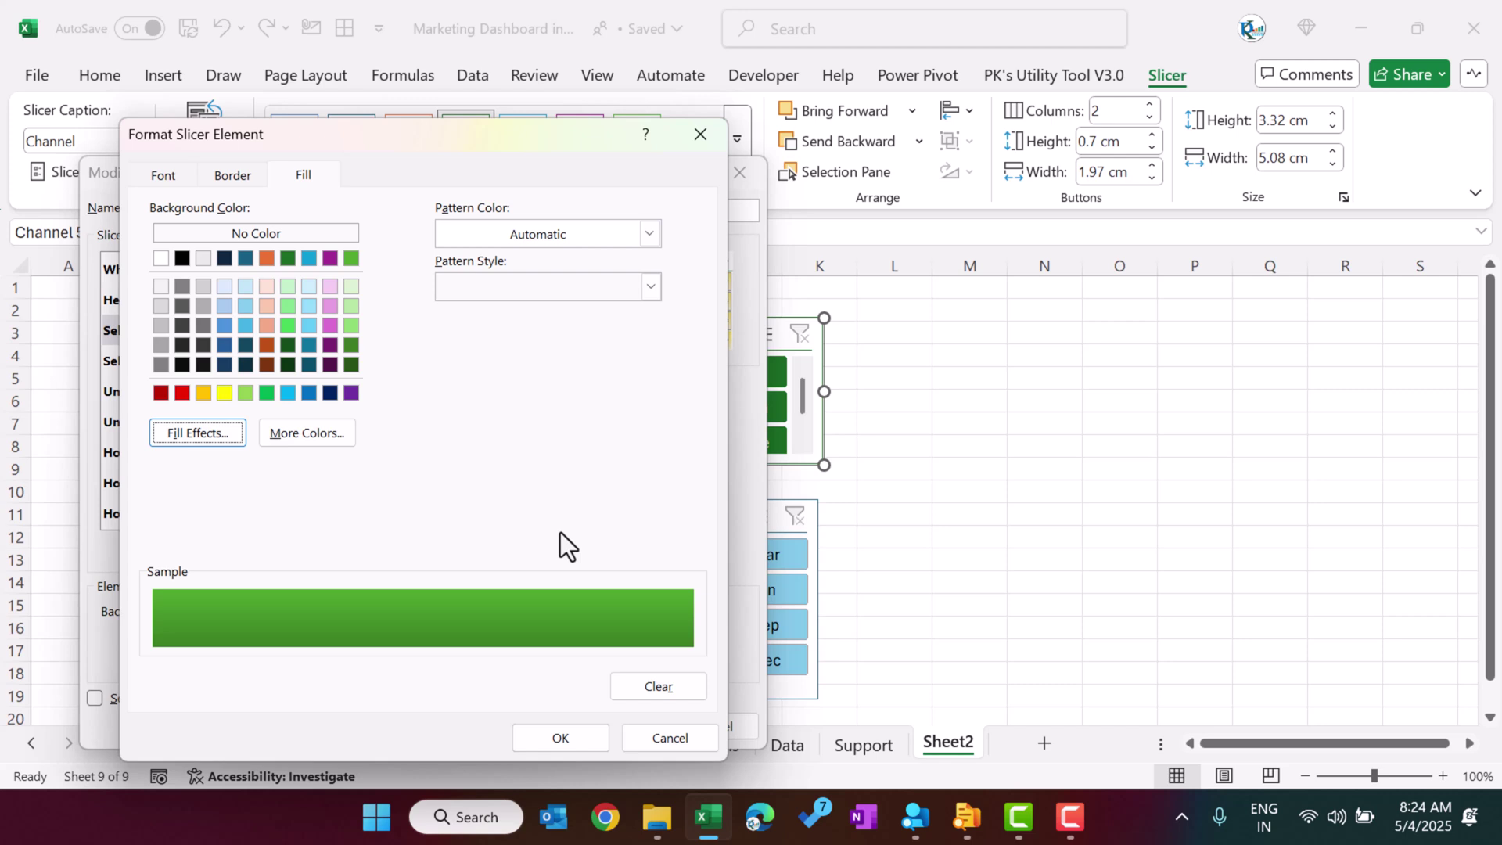
{"action": "left_click", "coordinate": [173, 175]}
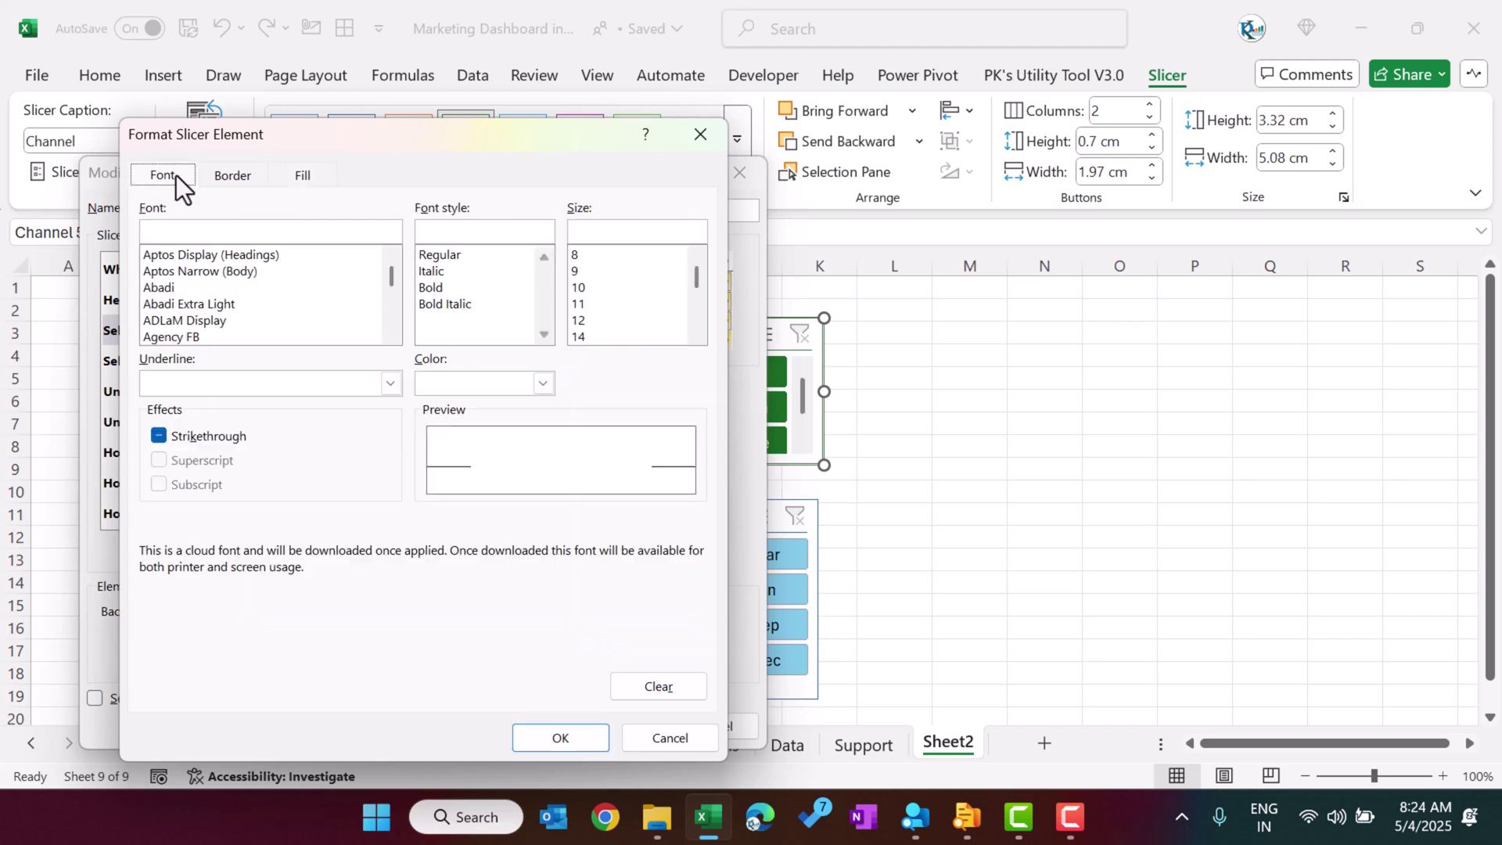
{"action": "left_click", "coordinate": [559, 737]}
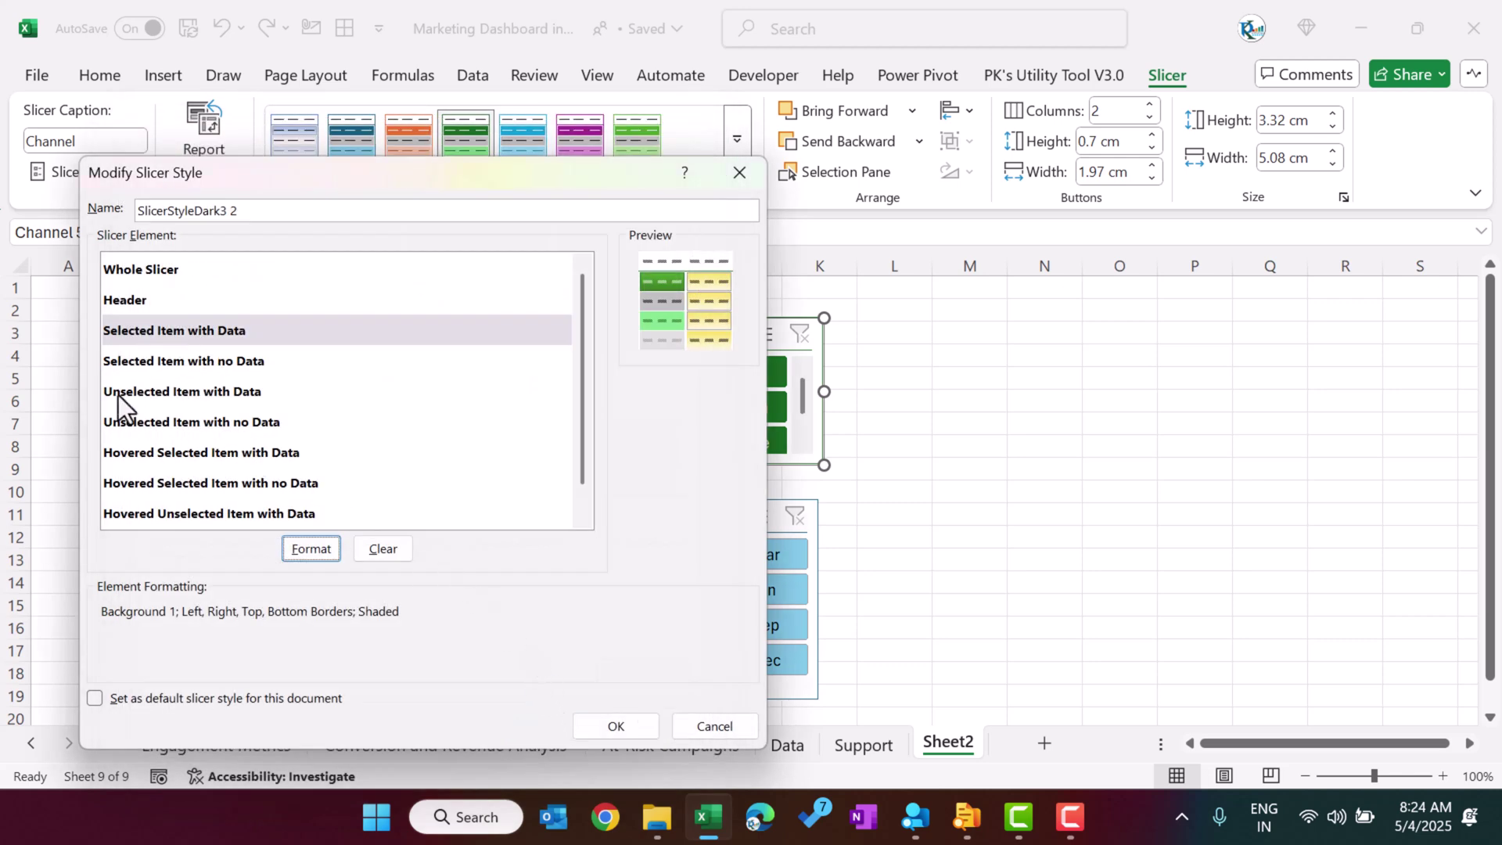
- Fill the Unselected Item with Data element with the lightest theme green and save the custom slicer style
{"action": "left_click", "coordinate": [223, 395]}
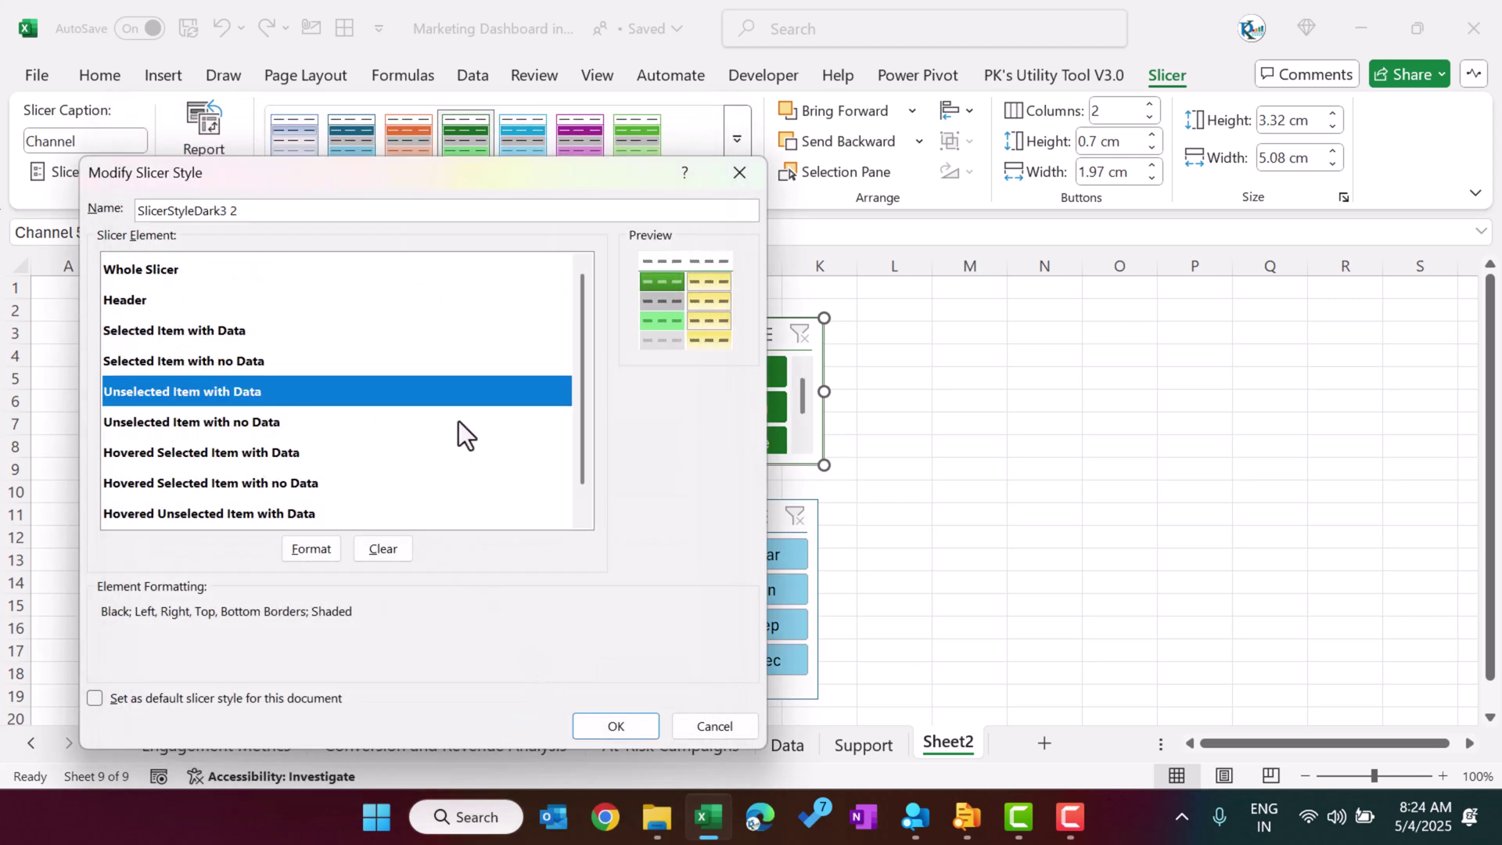
{"action": "left_click", "coordinate": [324, 548]}
{"action": "left_click", "coordinate": [310, 176]}
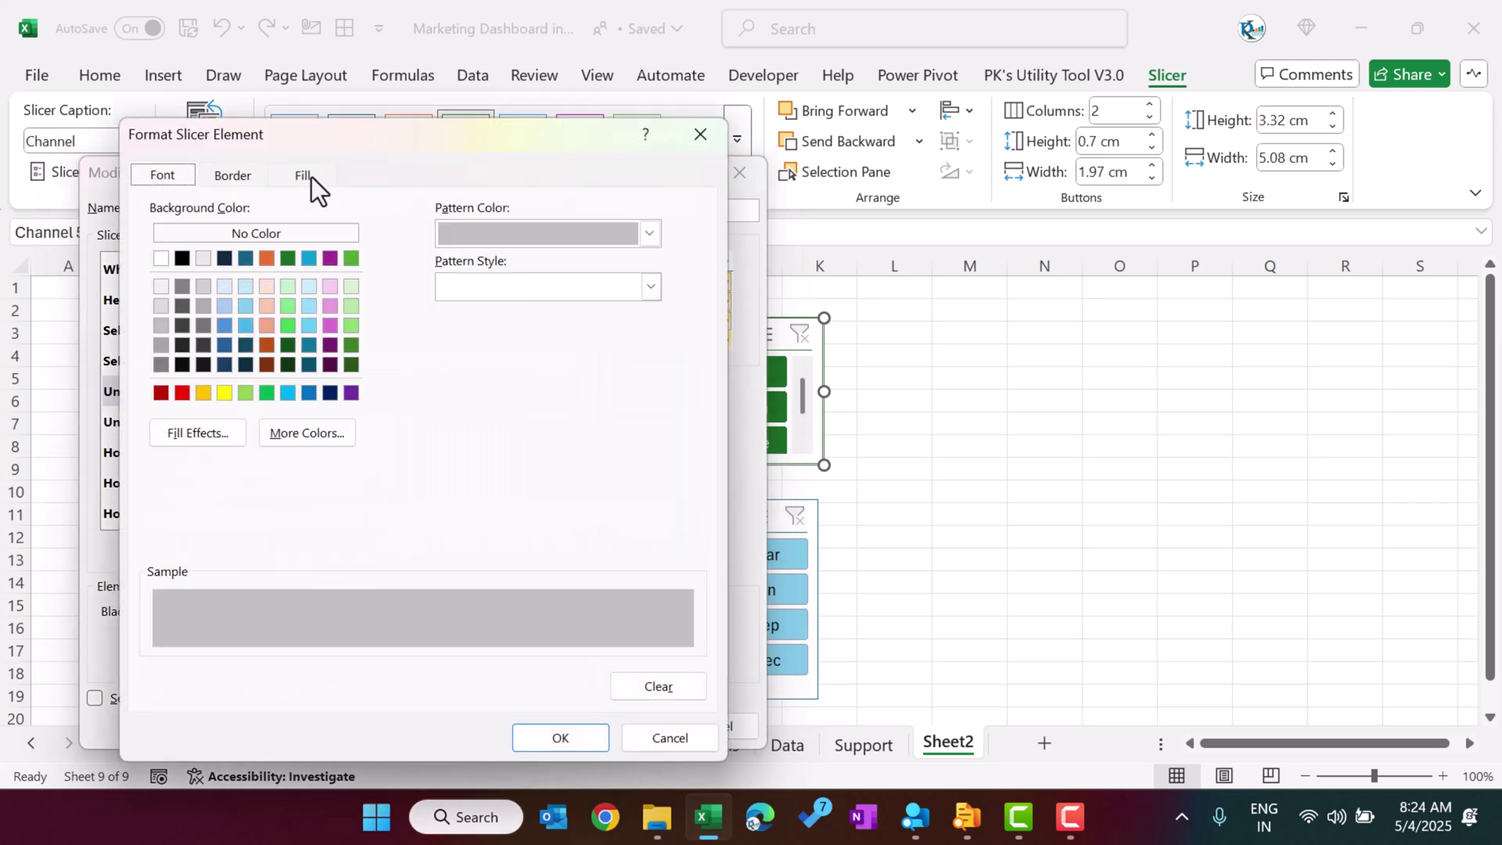
{"action": "left_click", "coordinate": [352, 287]}
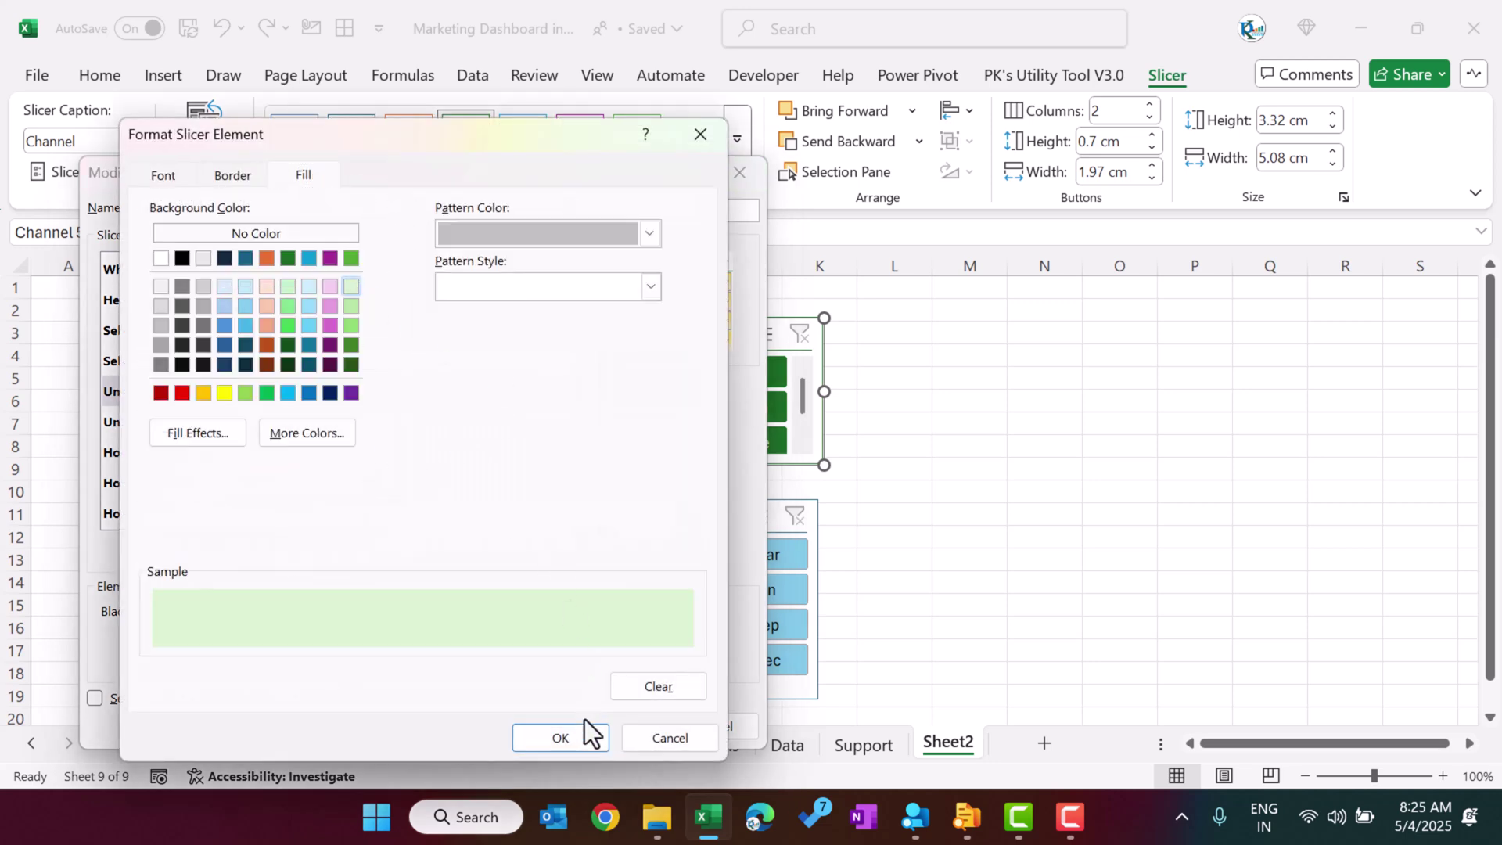
{"action": "left_click", "coordinate": [562, 737]}
{"action": "left_click", "coordinate": [614, 729]}
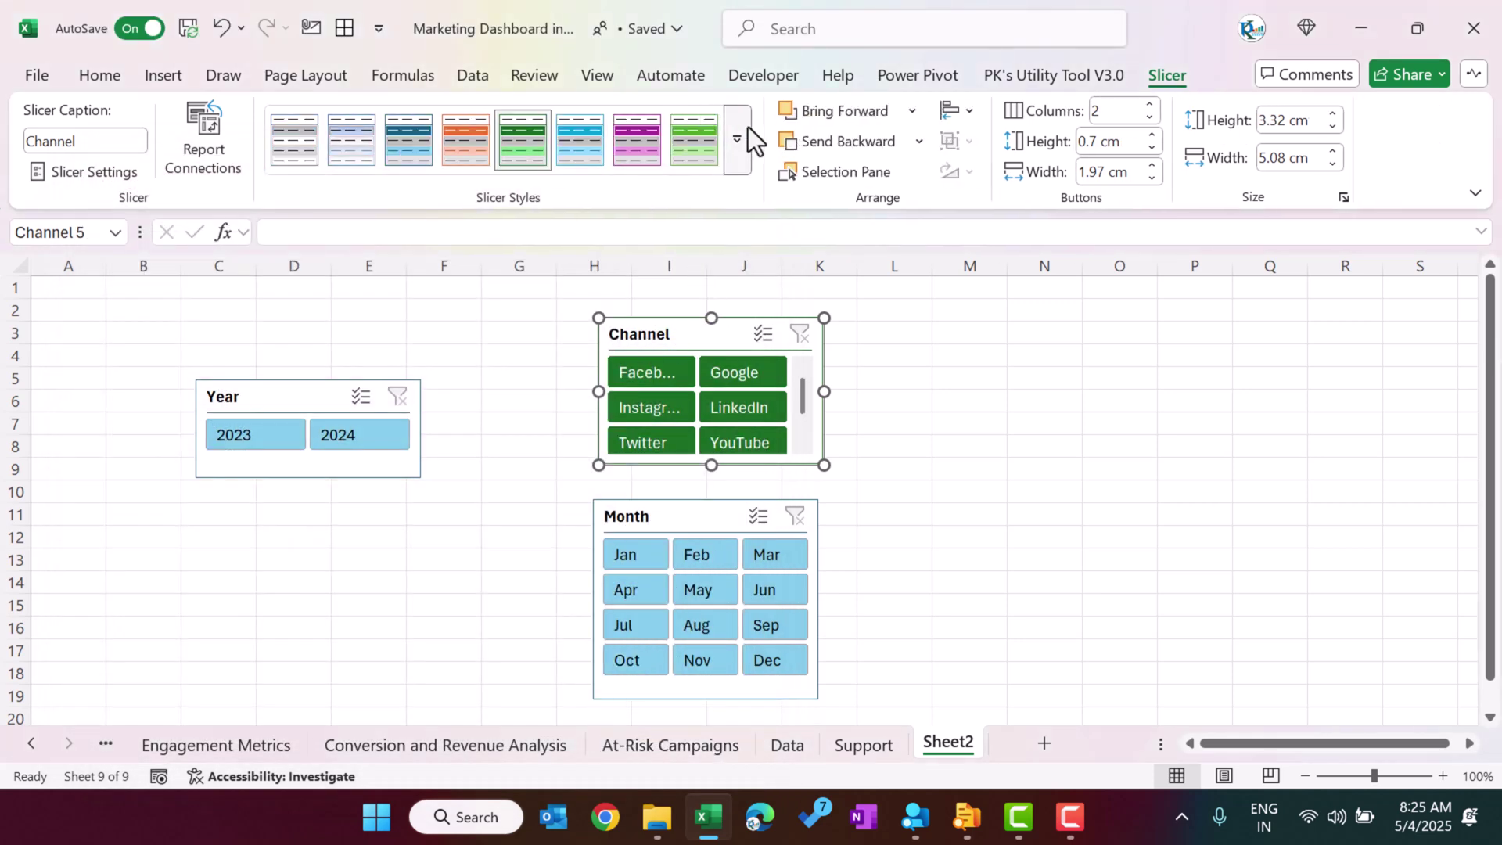
- Apply the new custom green gradient style to the Channel slicer
{"action": "left_click", "coordinate": [737, 140]}
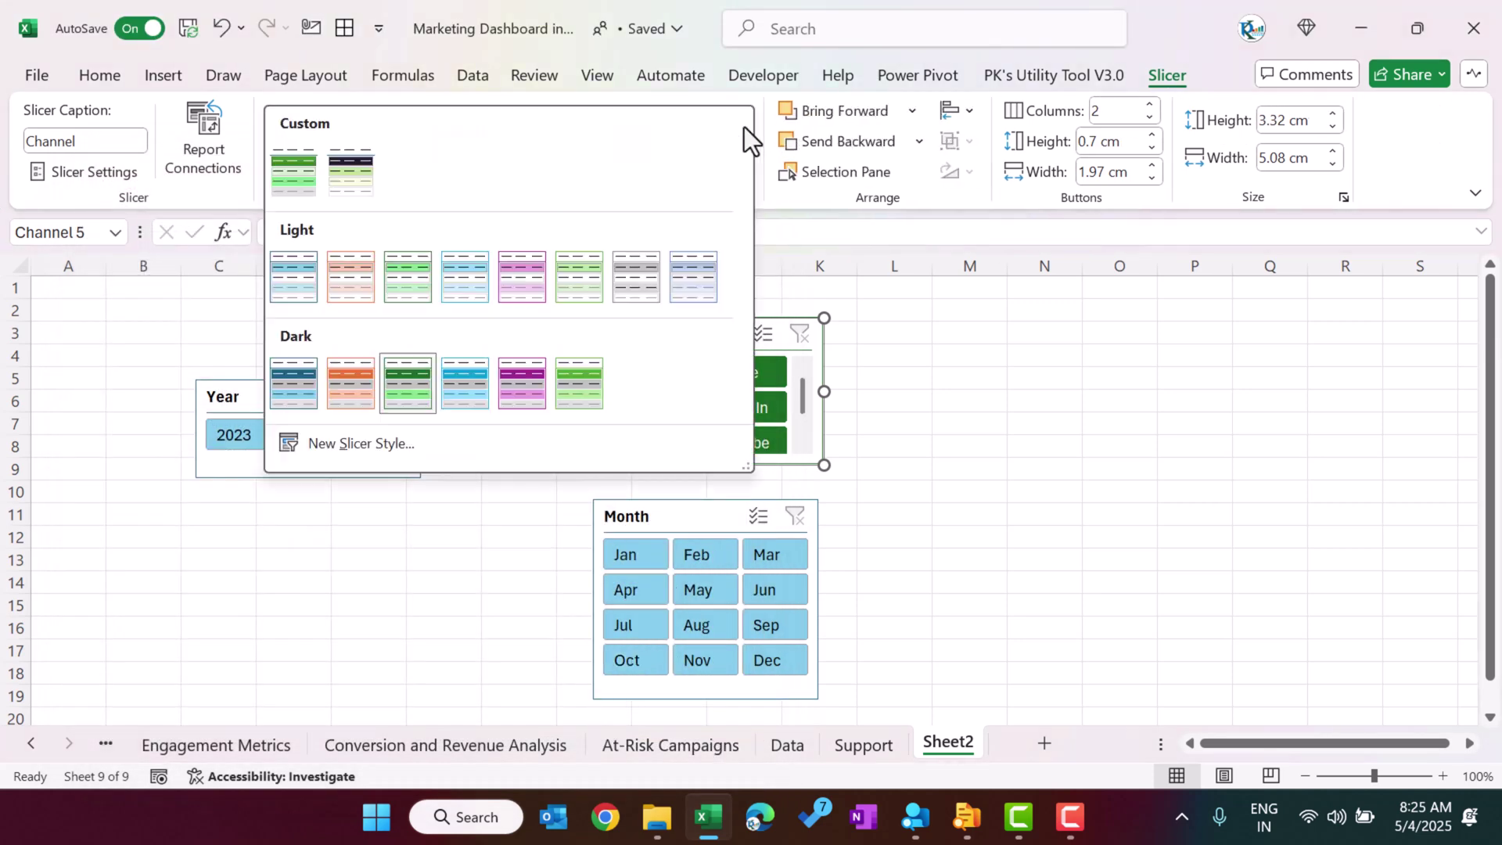
{"action": "left_click", "coordinate": [289, 167]}
{"action": "left_click", "coordinate": [1044, 449]}
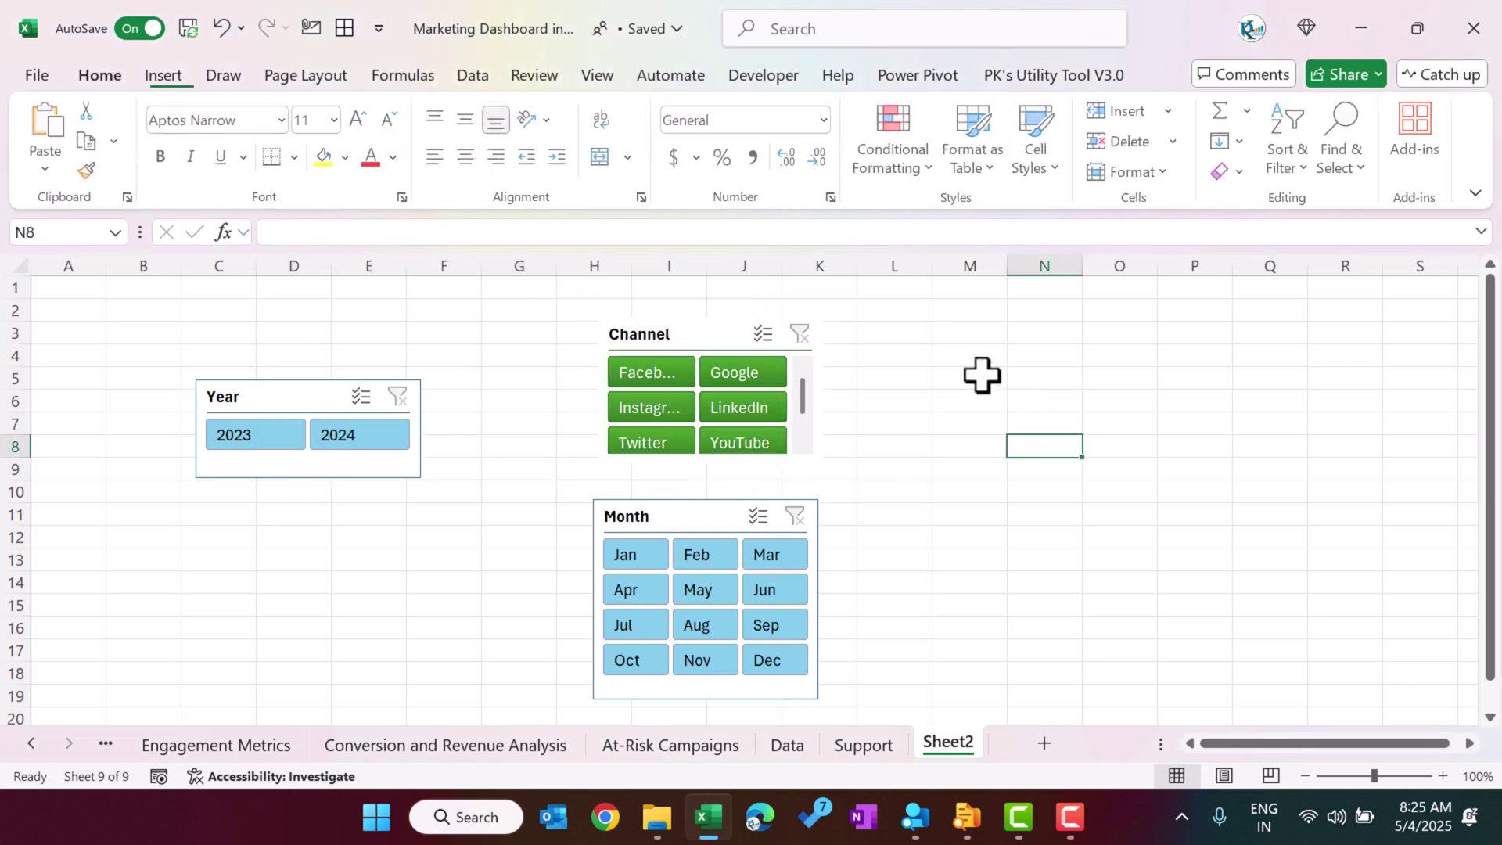
{"action": "left_click", "coordinate": [983, 372]}
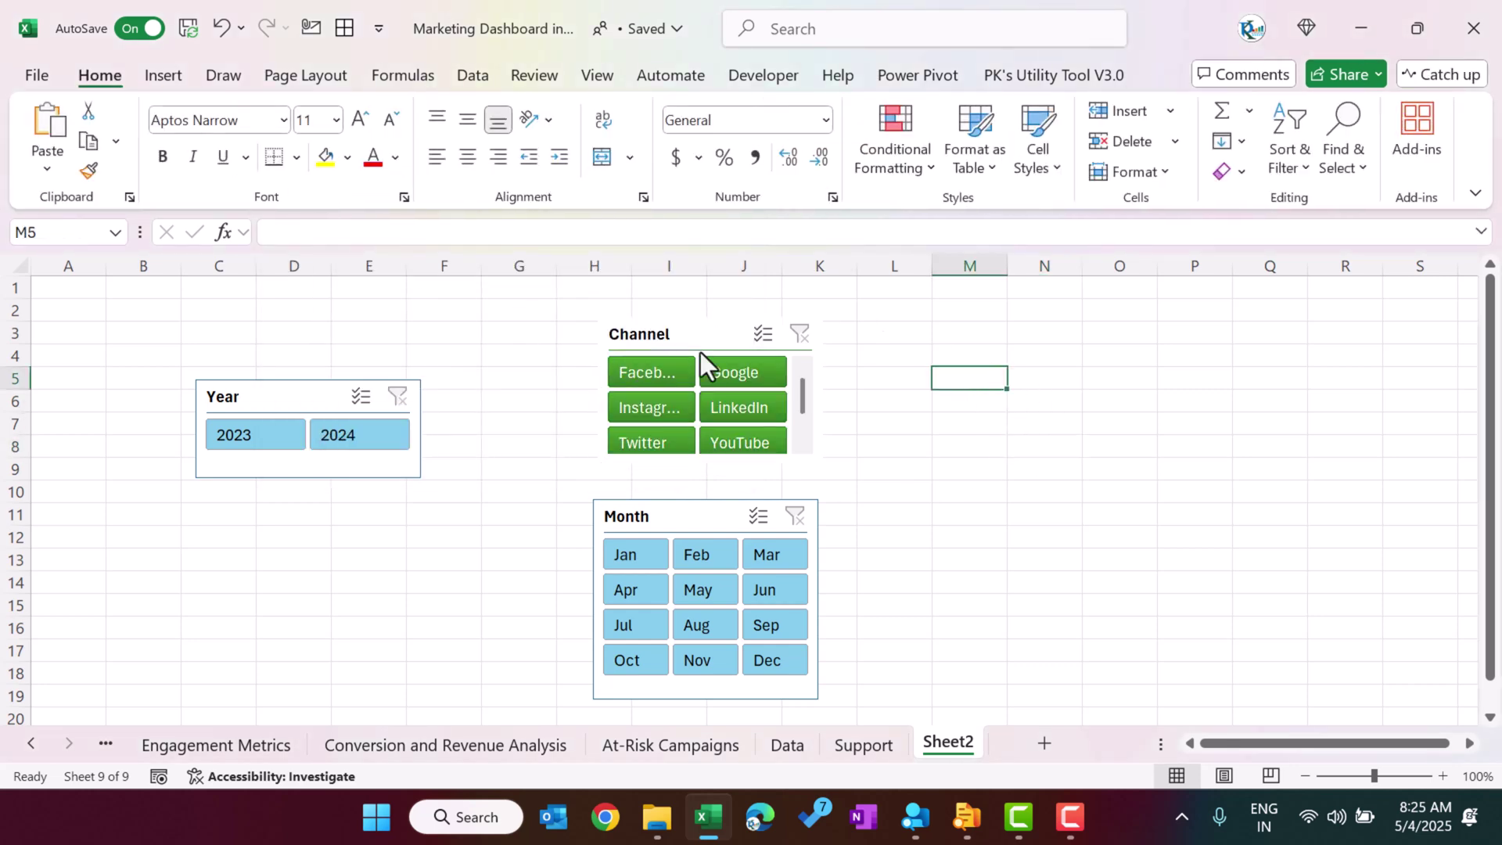
- Apply the custom green gradient style to the Month and Year slicers together
{"action": "left_click", "coordinate": [693, 520]}
{"action": "left_click", "coordinate": [334, 396], "text": "ctrl"}
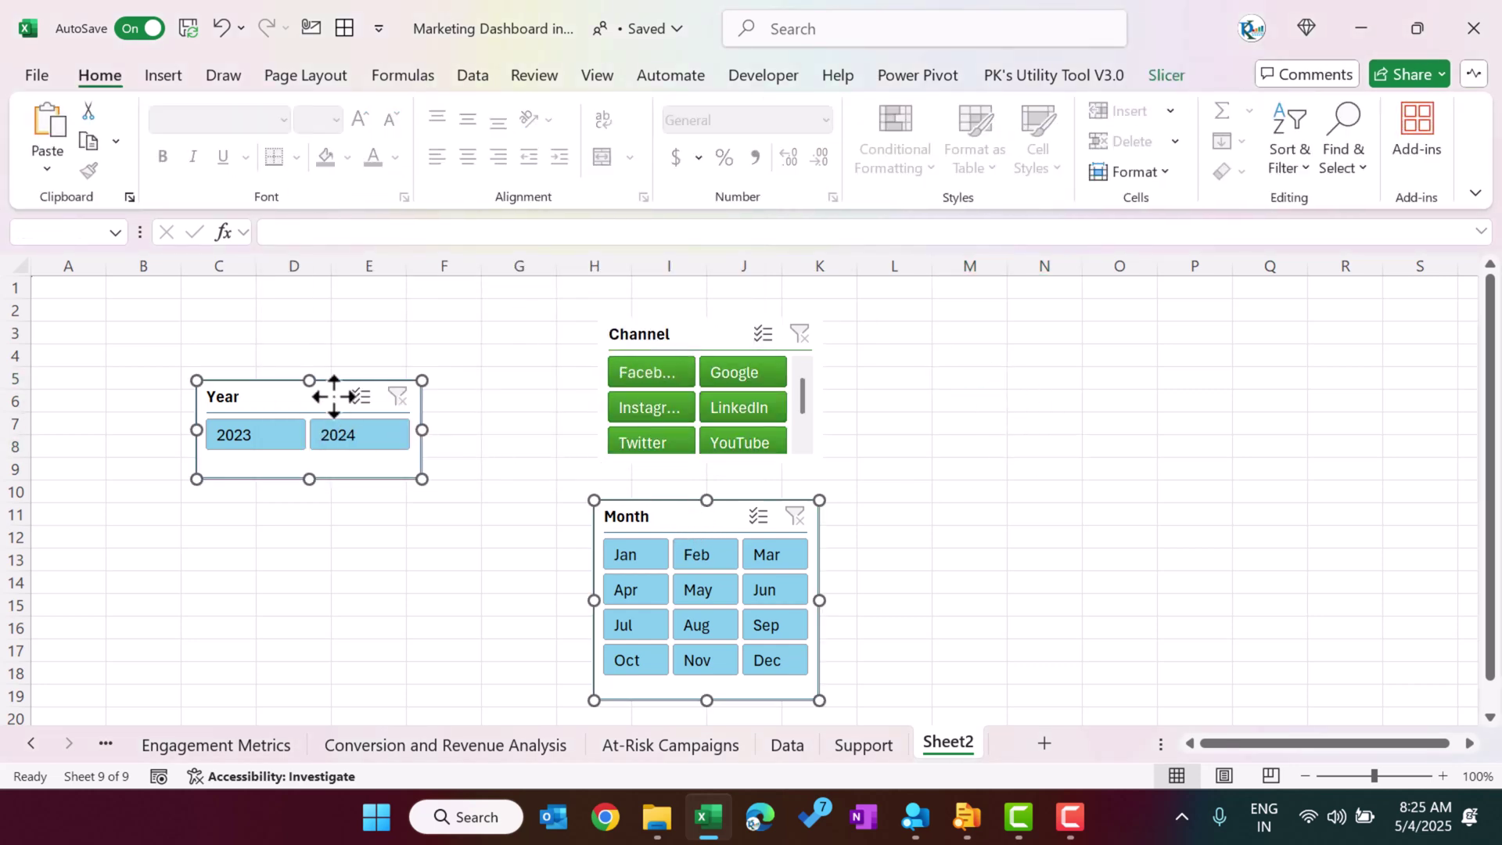
{"action": "left_click", "coordinate": [1173, 78]}
{"action": "left_click", "coordinate": [735, 140]}
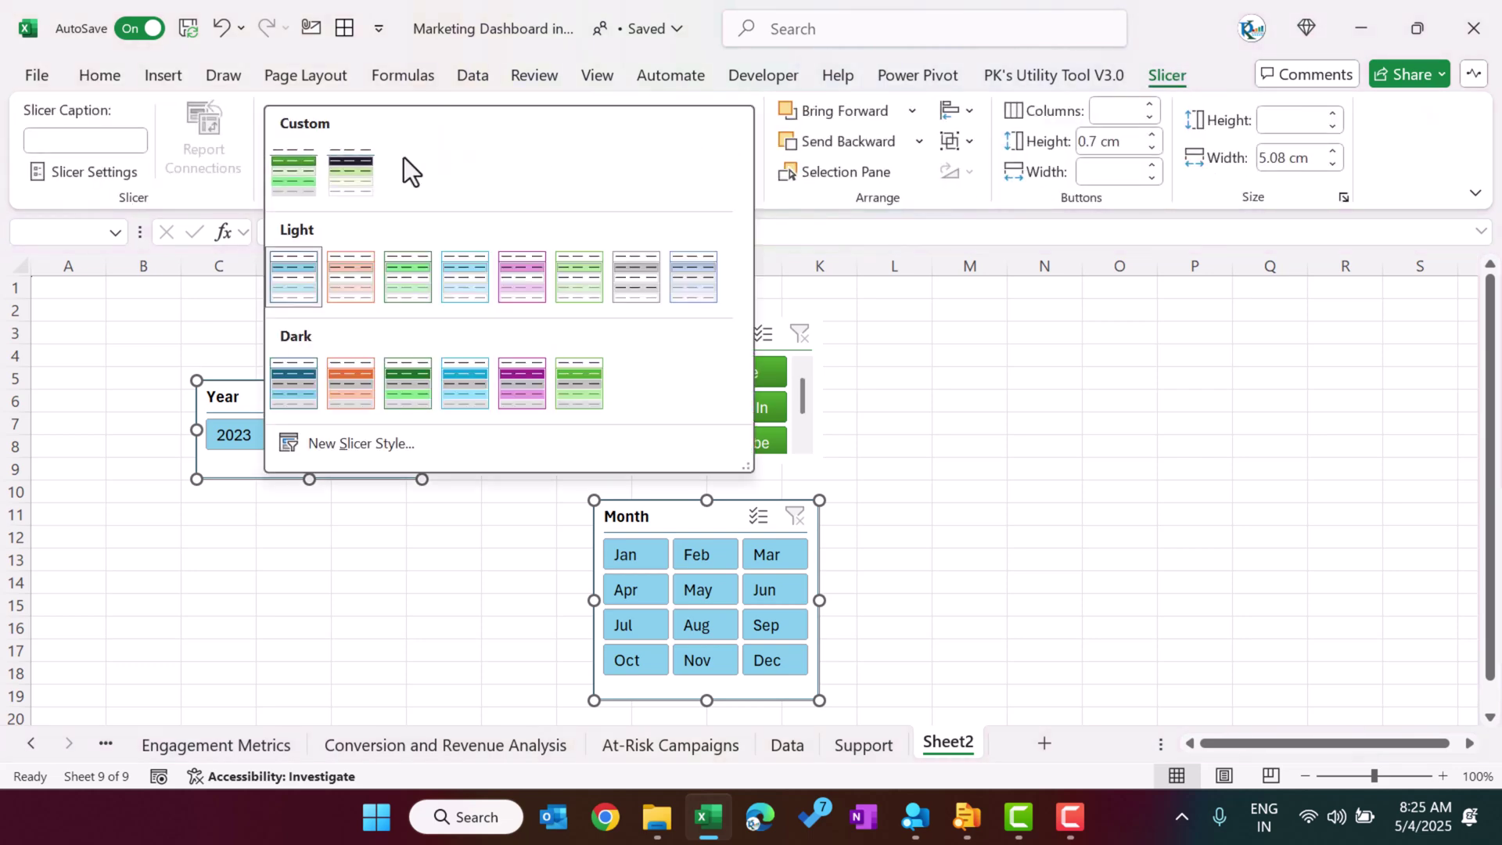
{"action": "left_click", "coordinate": [293, 163]}
{"action": "left_click", "coordinate": [1114, 510]}
{"action": "left_click", "coordinate": [974, 380]}
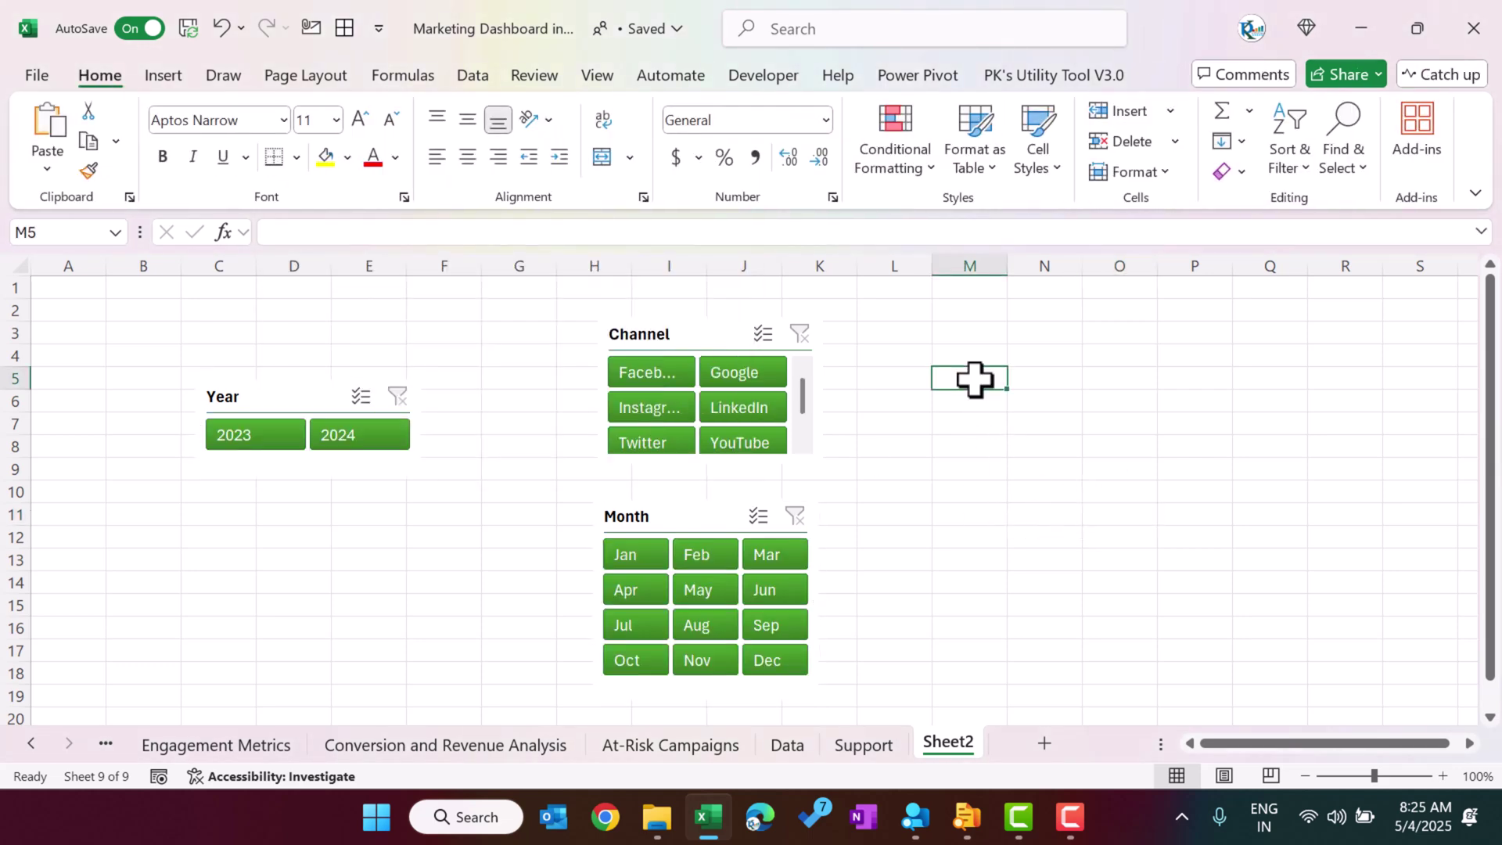